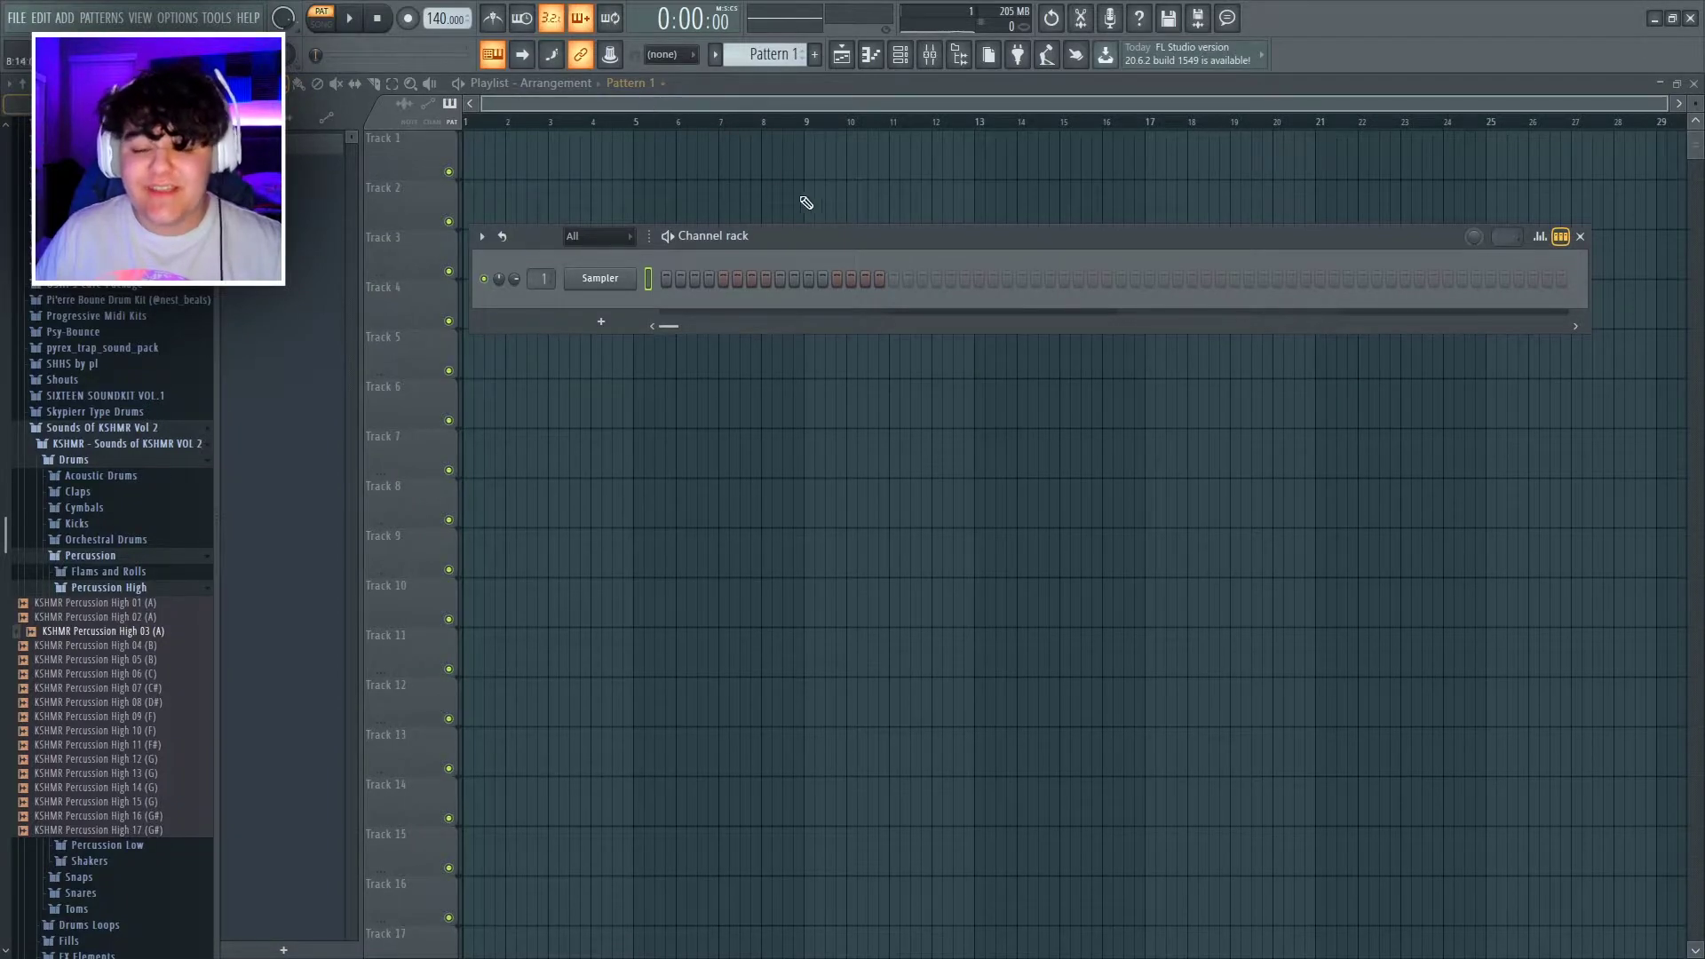
Close the Channel rack and collapse the Sounds Of KSHMR Vol 2 folder in the sample browser.
key(F6)
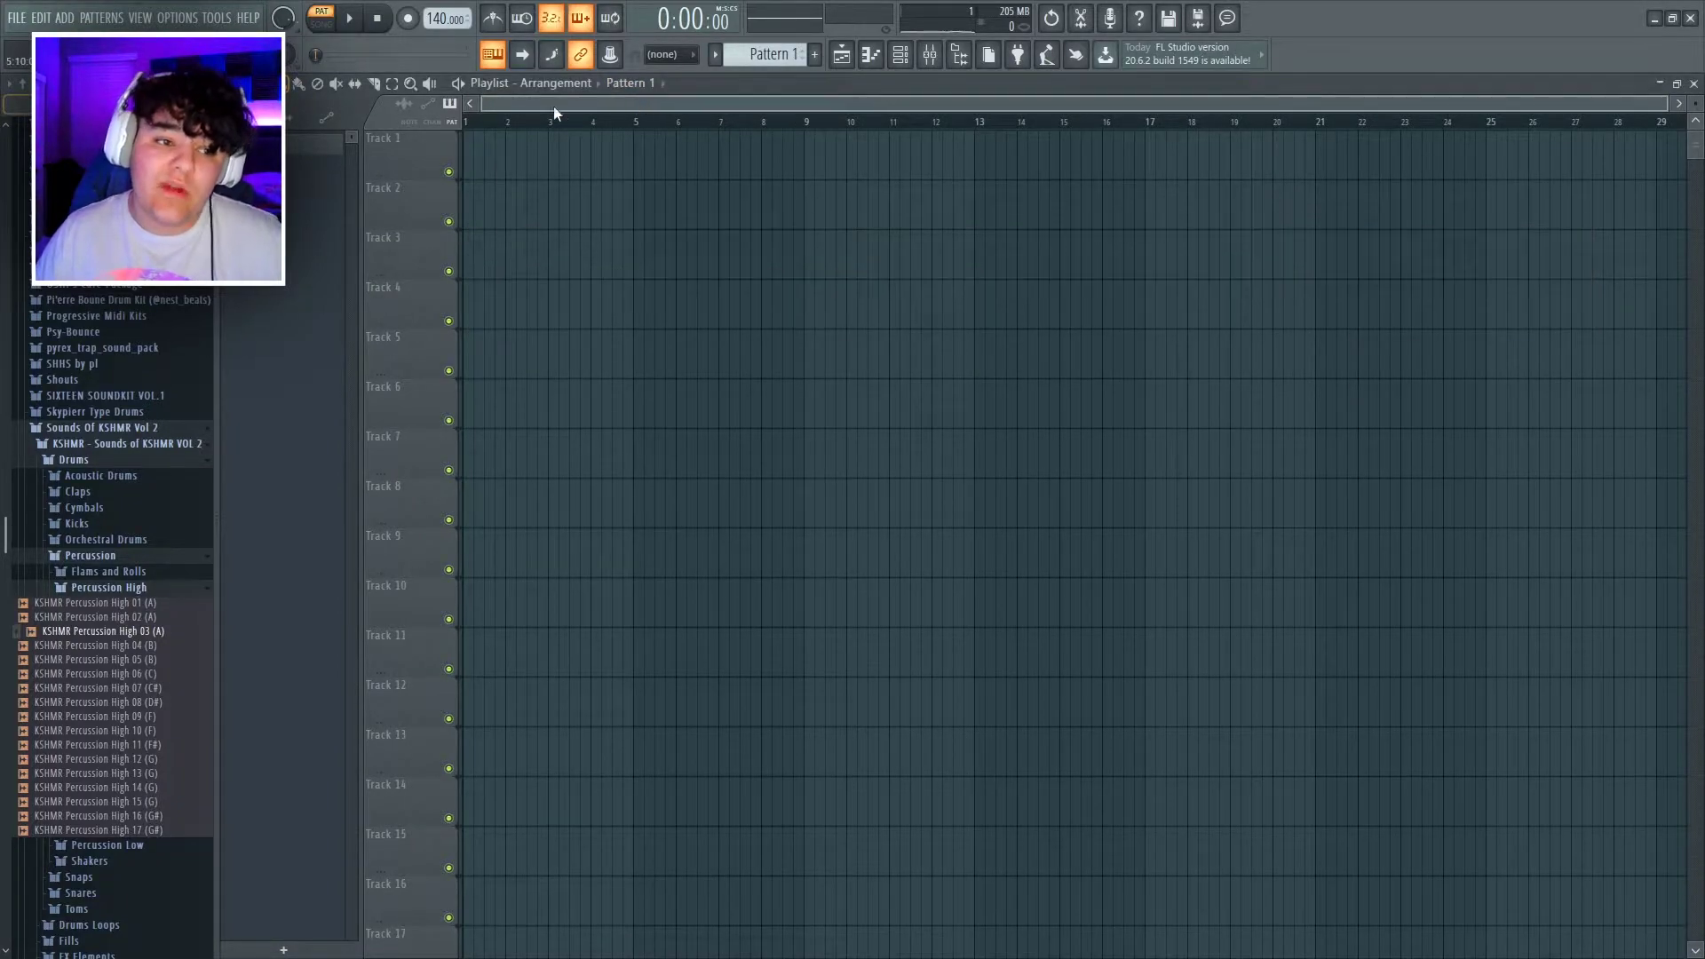
click(119, 555)
click(113, 428)
scroll(115, 435, up, 4)
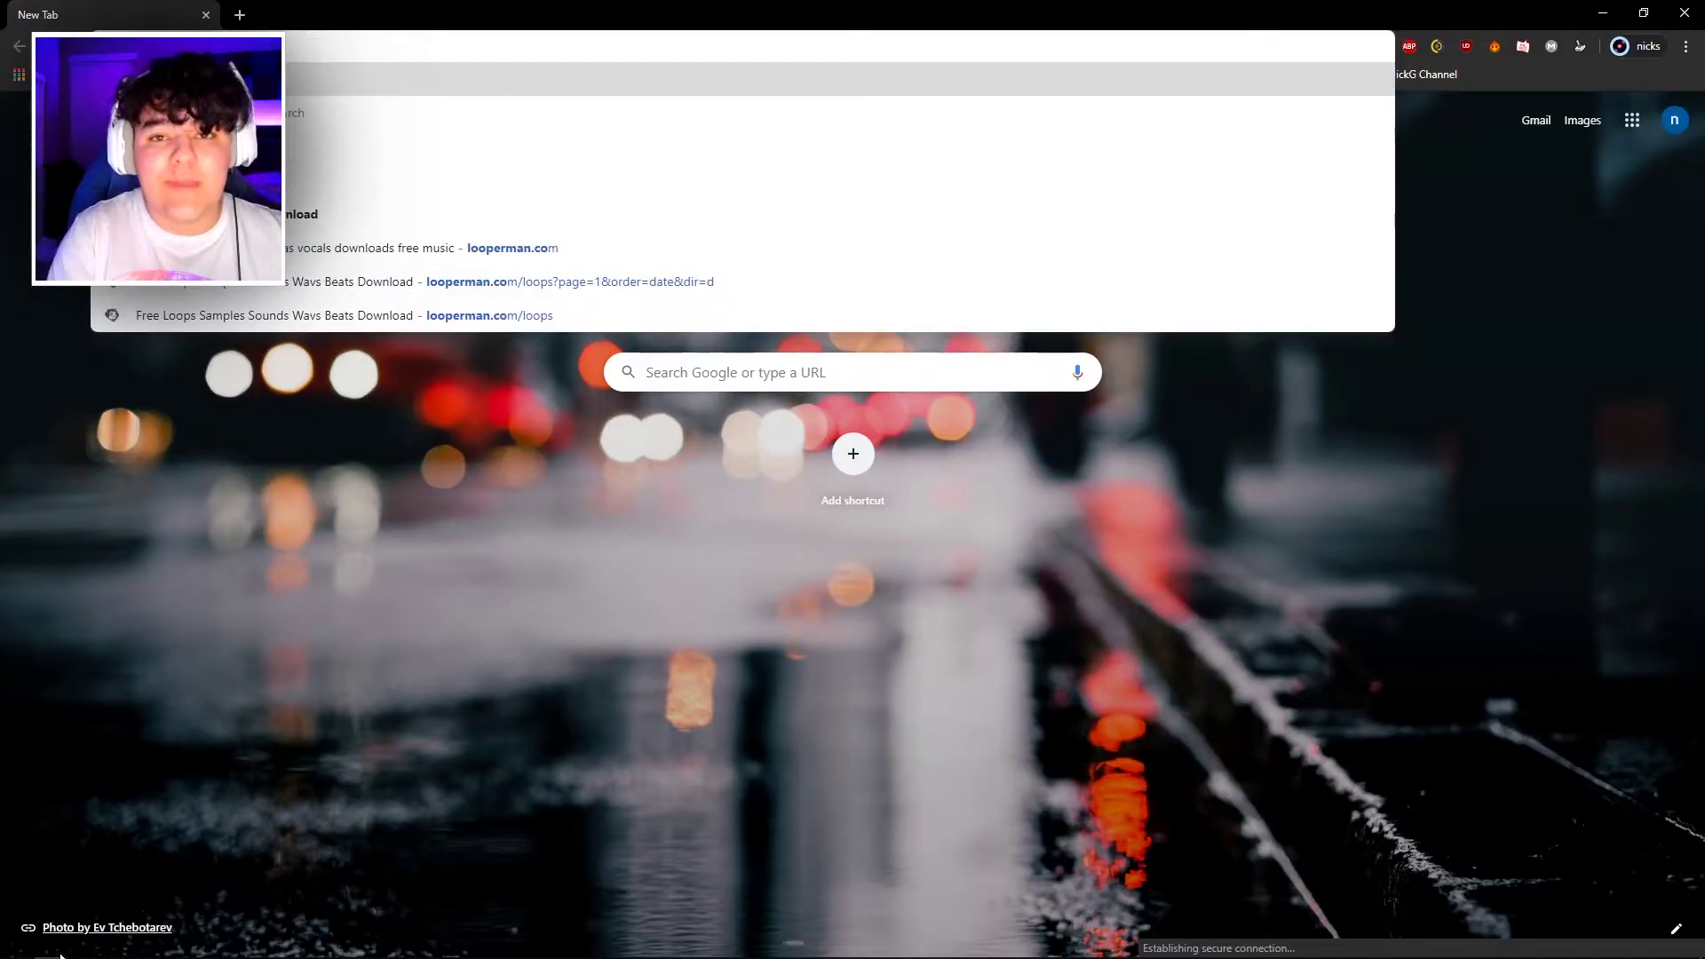
Switch to the web browser, open looperman.com and go to its Loops & Samples section.
key(Return)
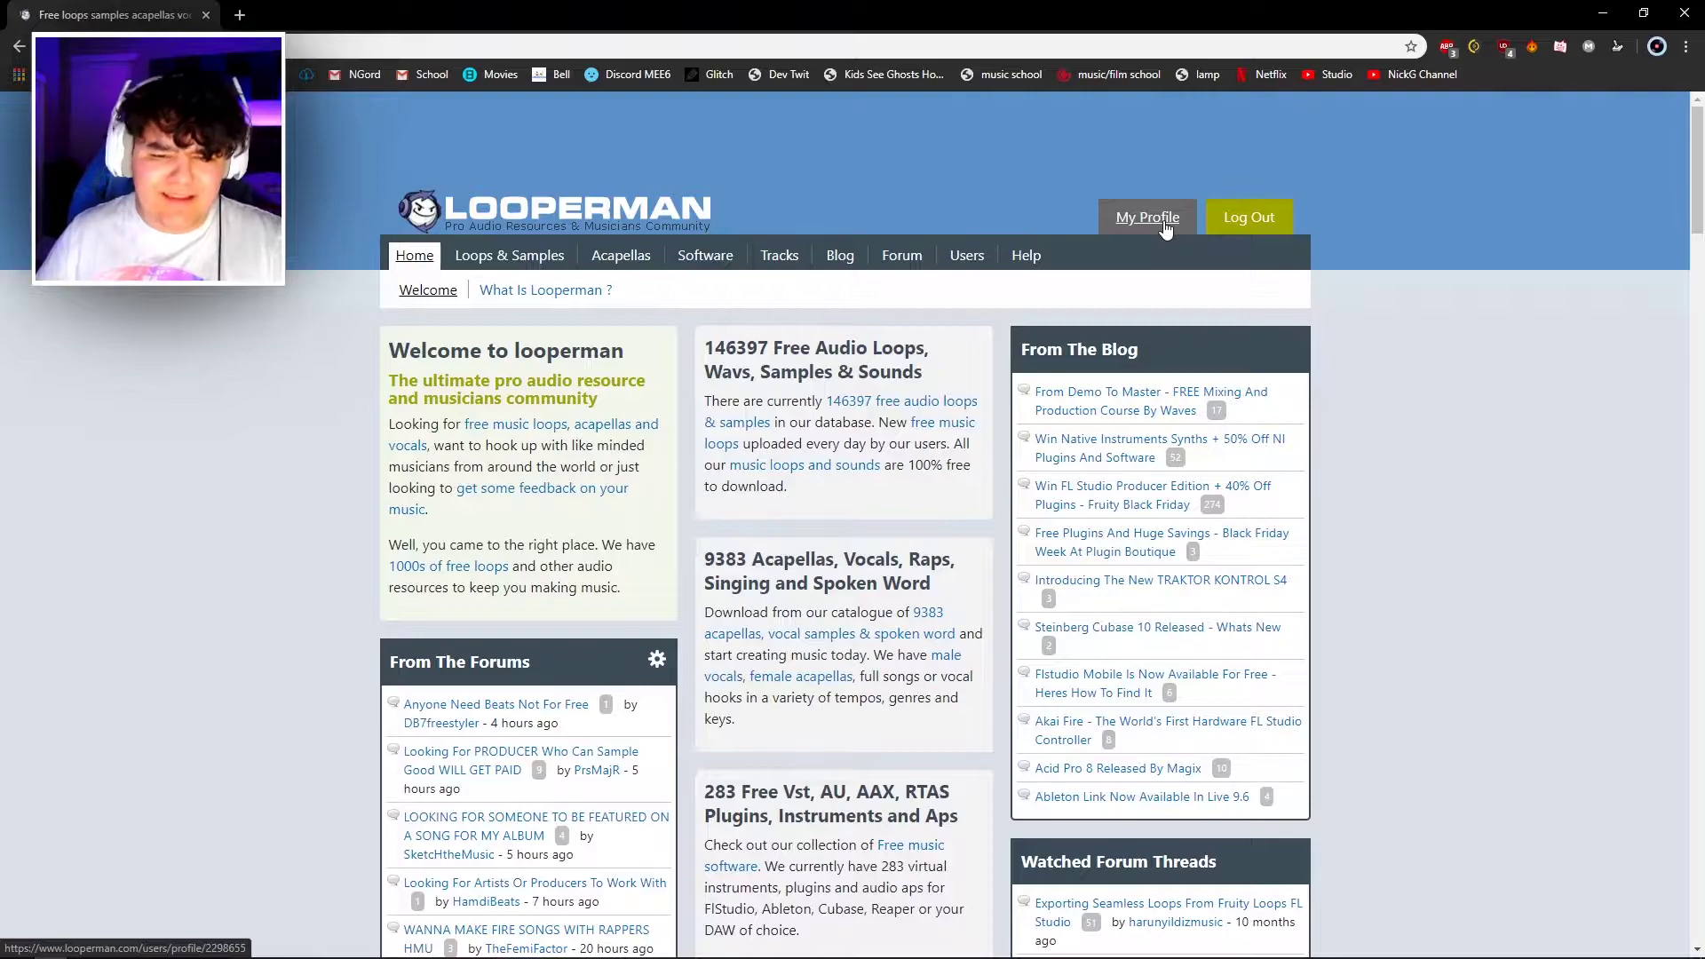
click(514, 257)
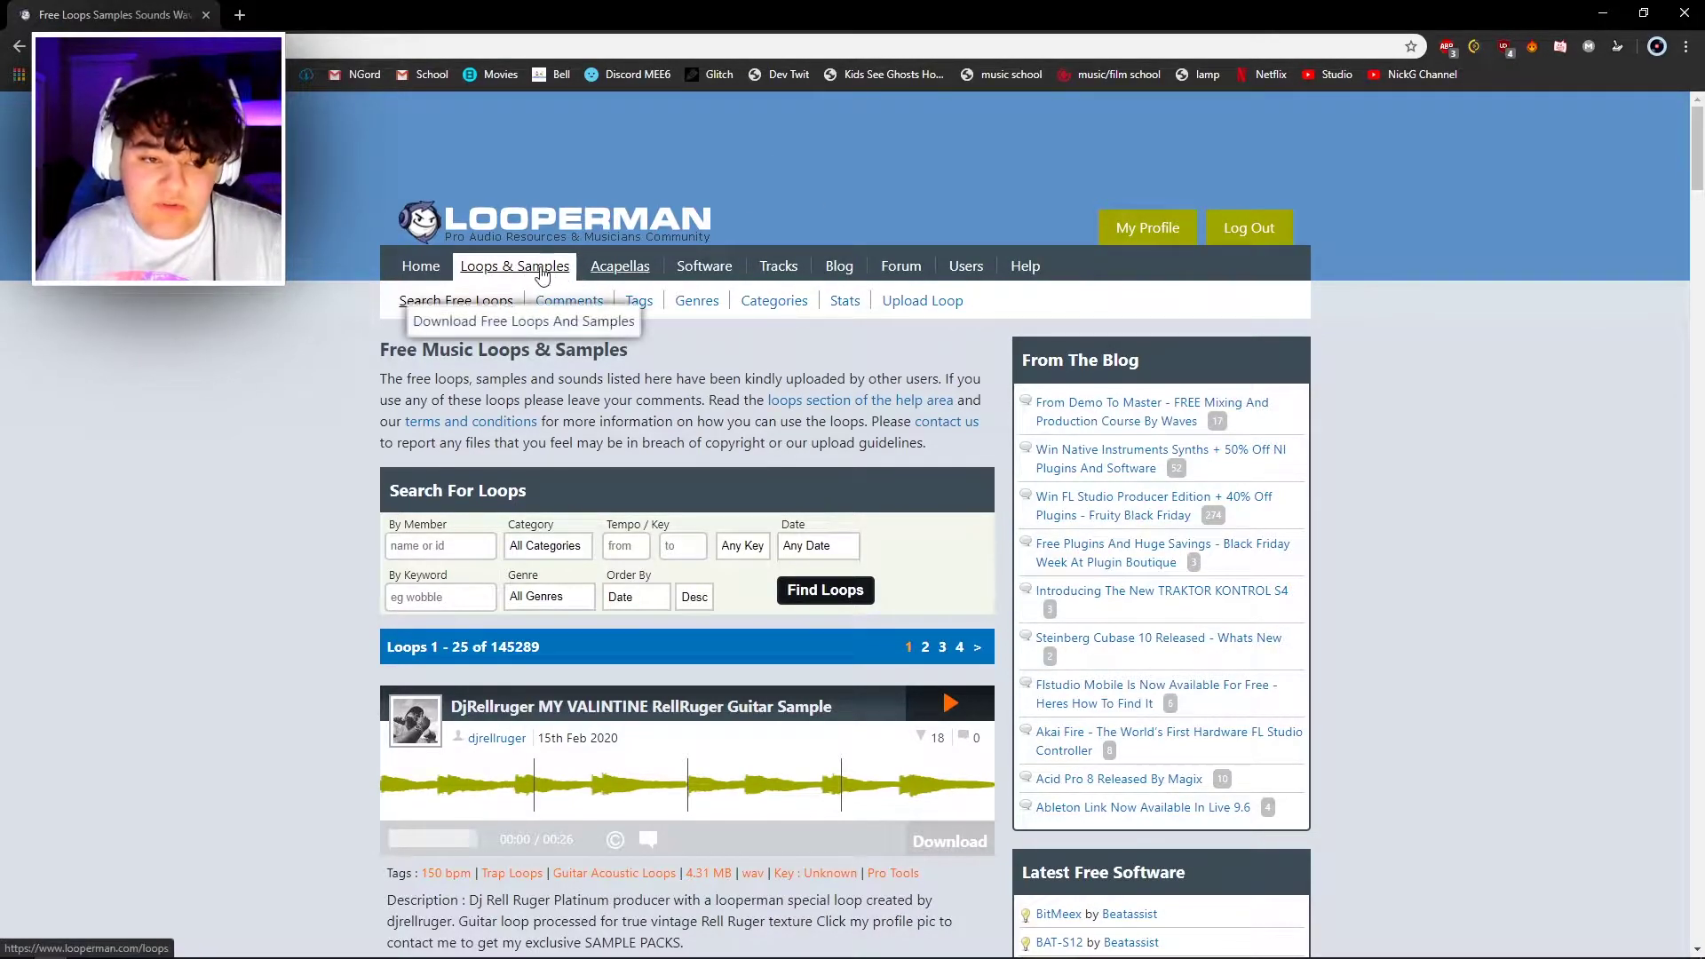
Set the genre filter of the loop search to Trap.
scroll(545, 275, down, 3)
click(546, 279)
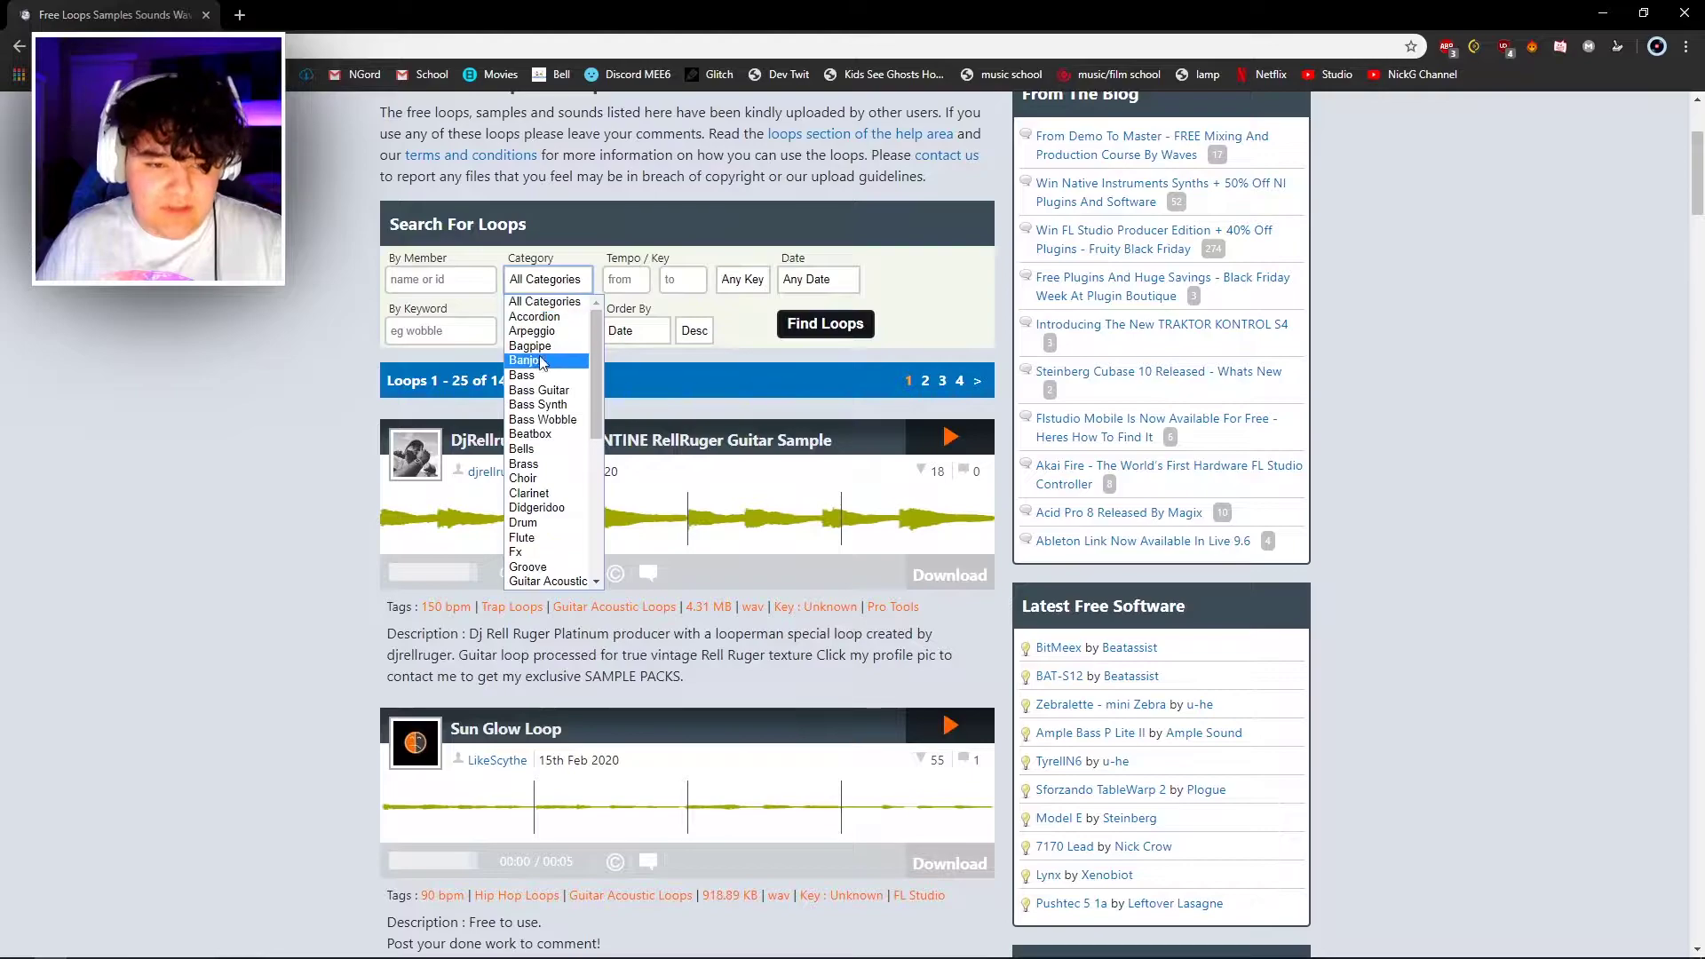
scroll(597, 424, down, 3)
drag(597, 424, 597, 348)
click(569, 221)
click(568, 338)
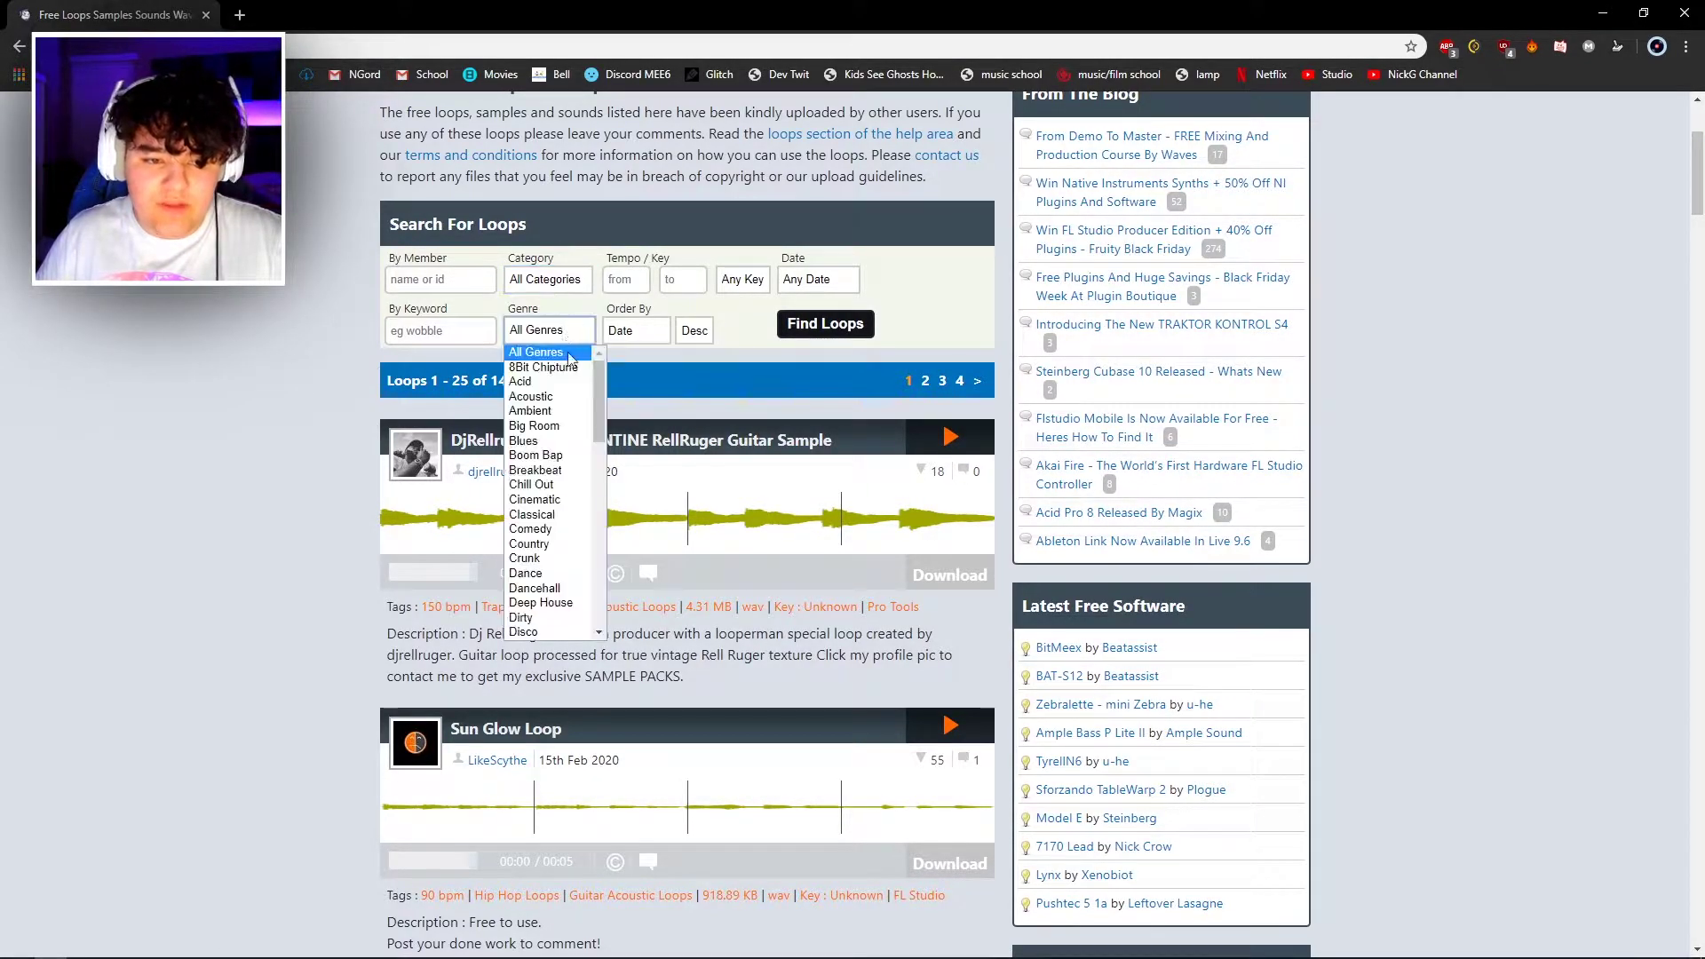
scroll(601, 407, down, 10)
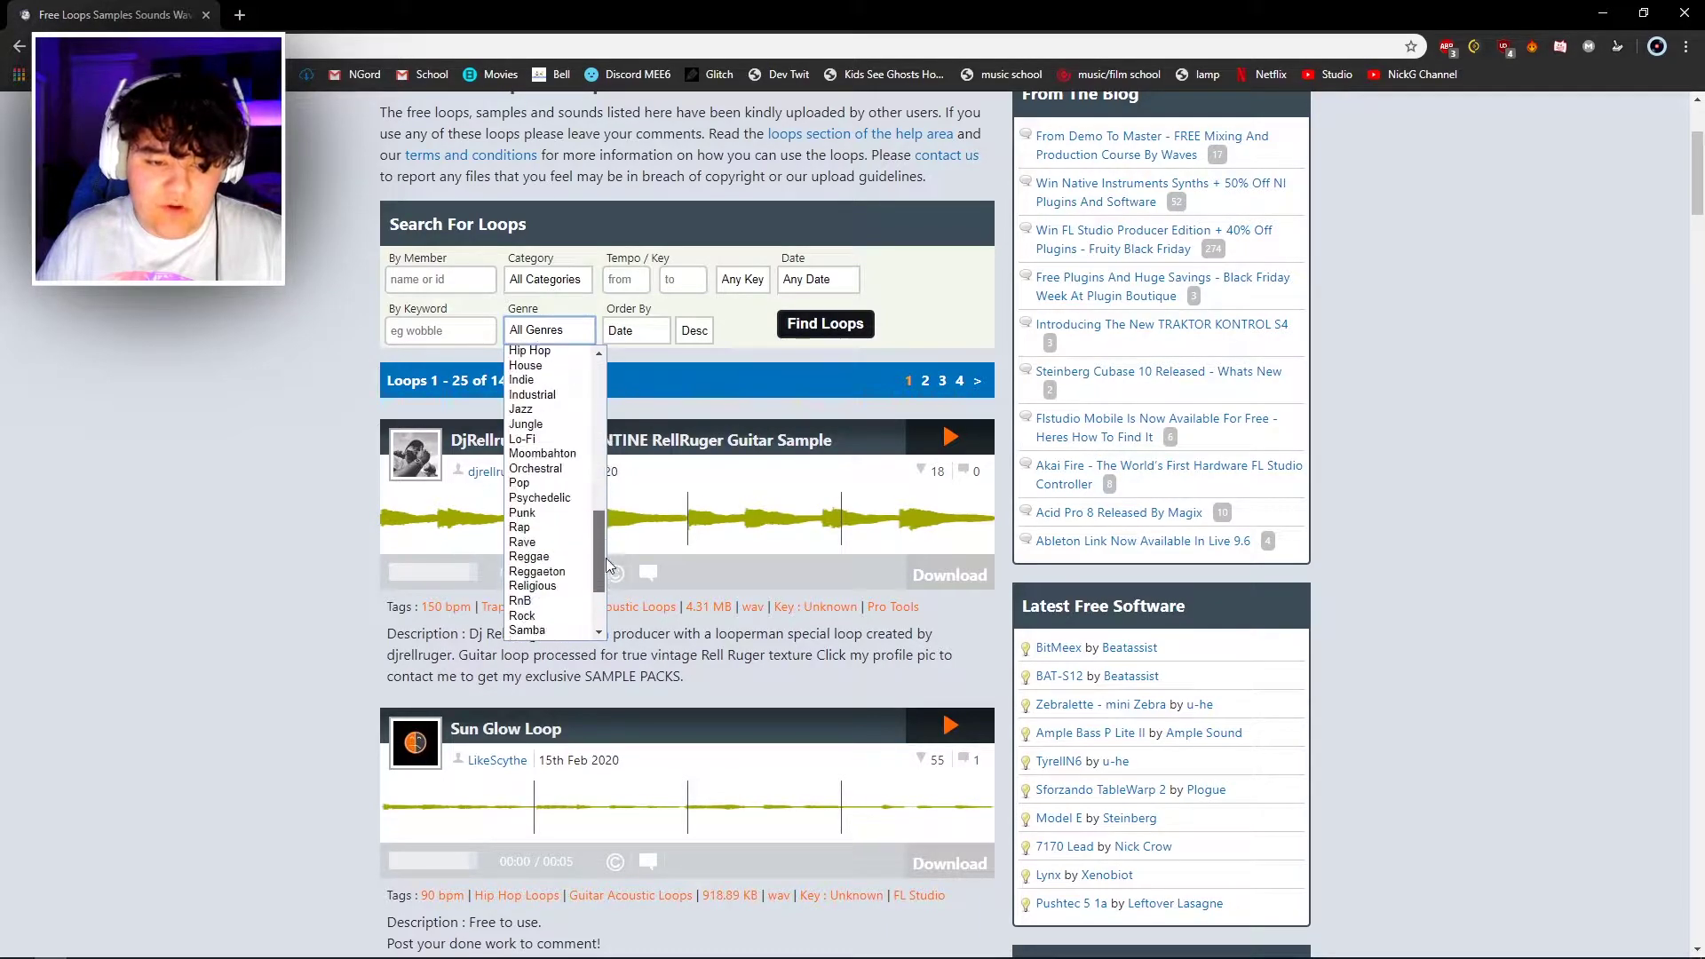
click(545, 604)
Set the category filter to Sitar and run the loop search.
click(533, 283)
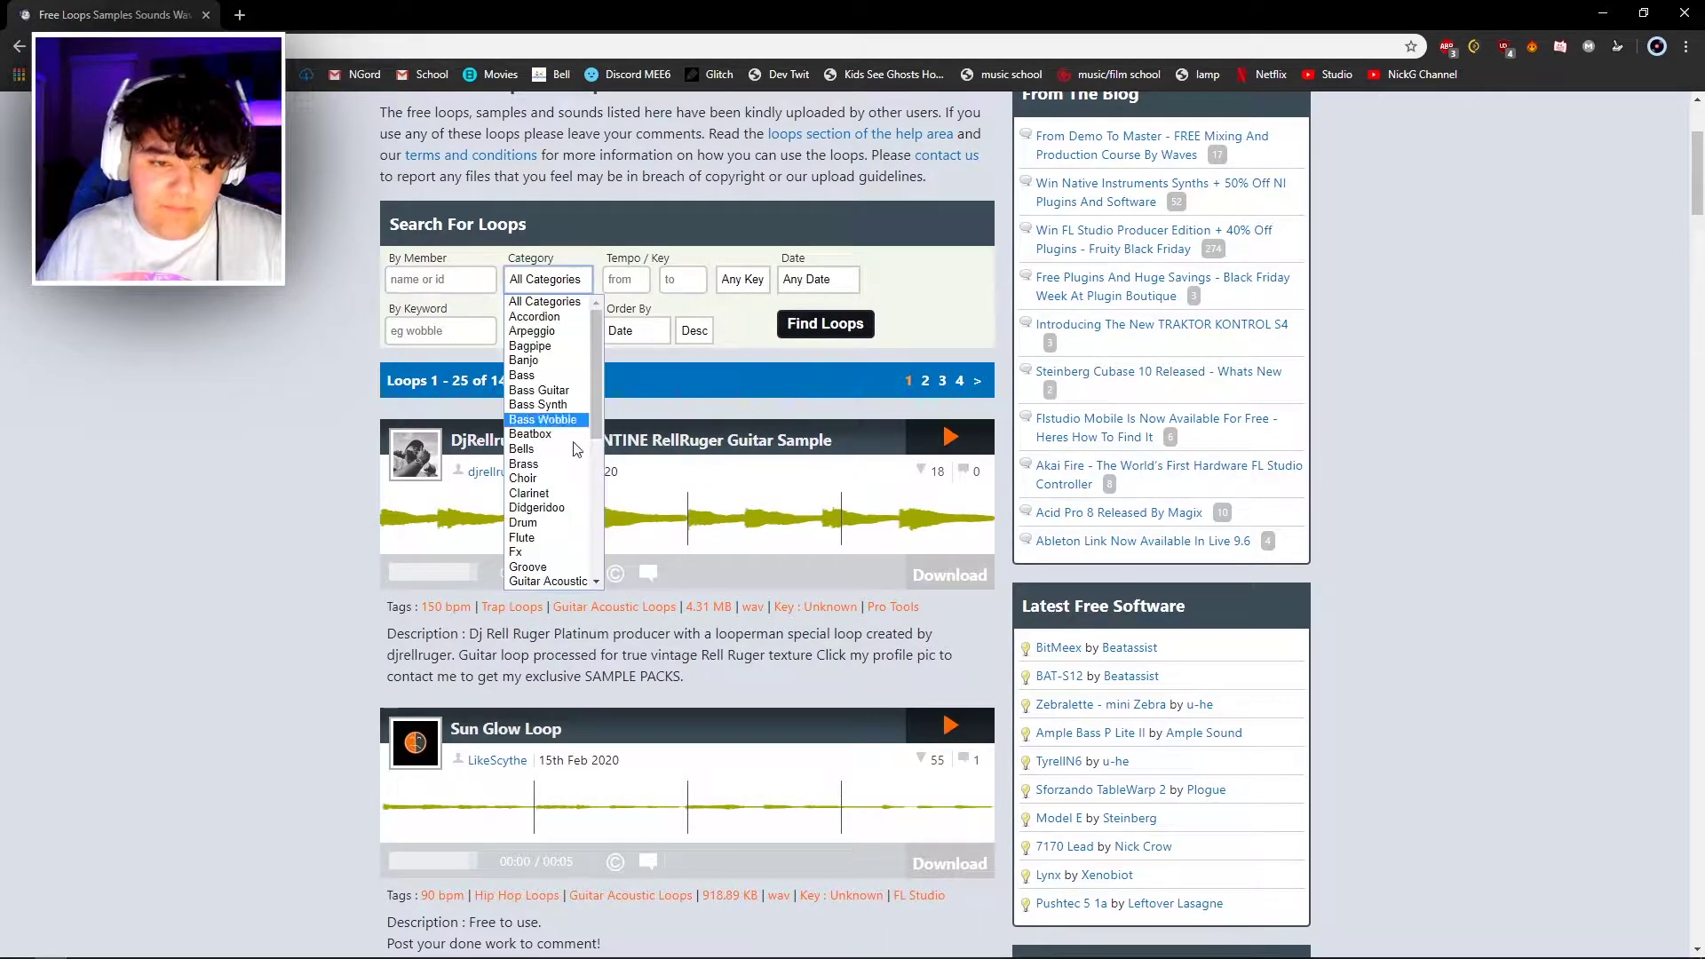
drag(600, 404, 606, 462)
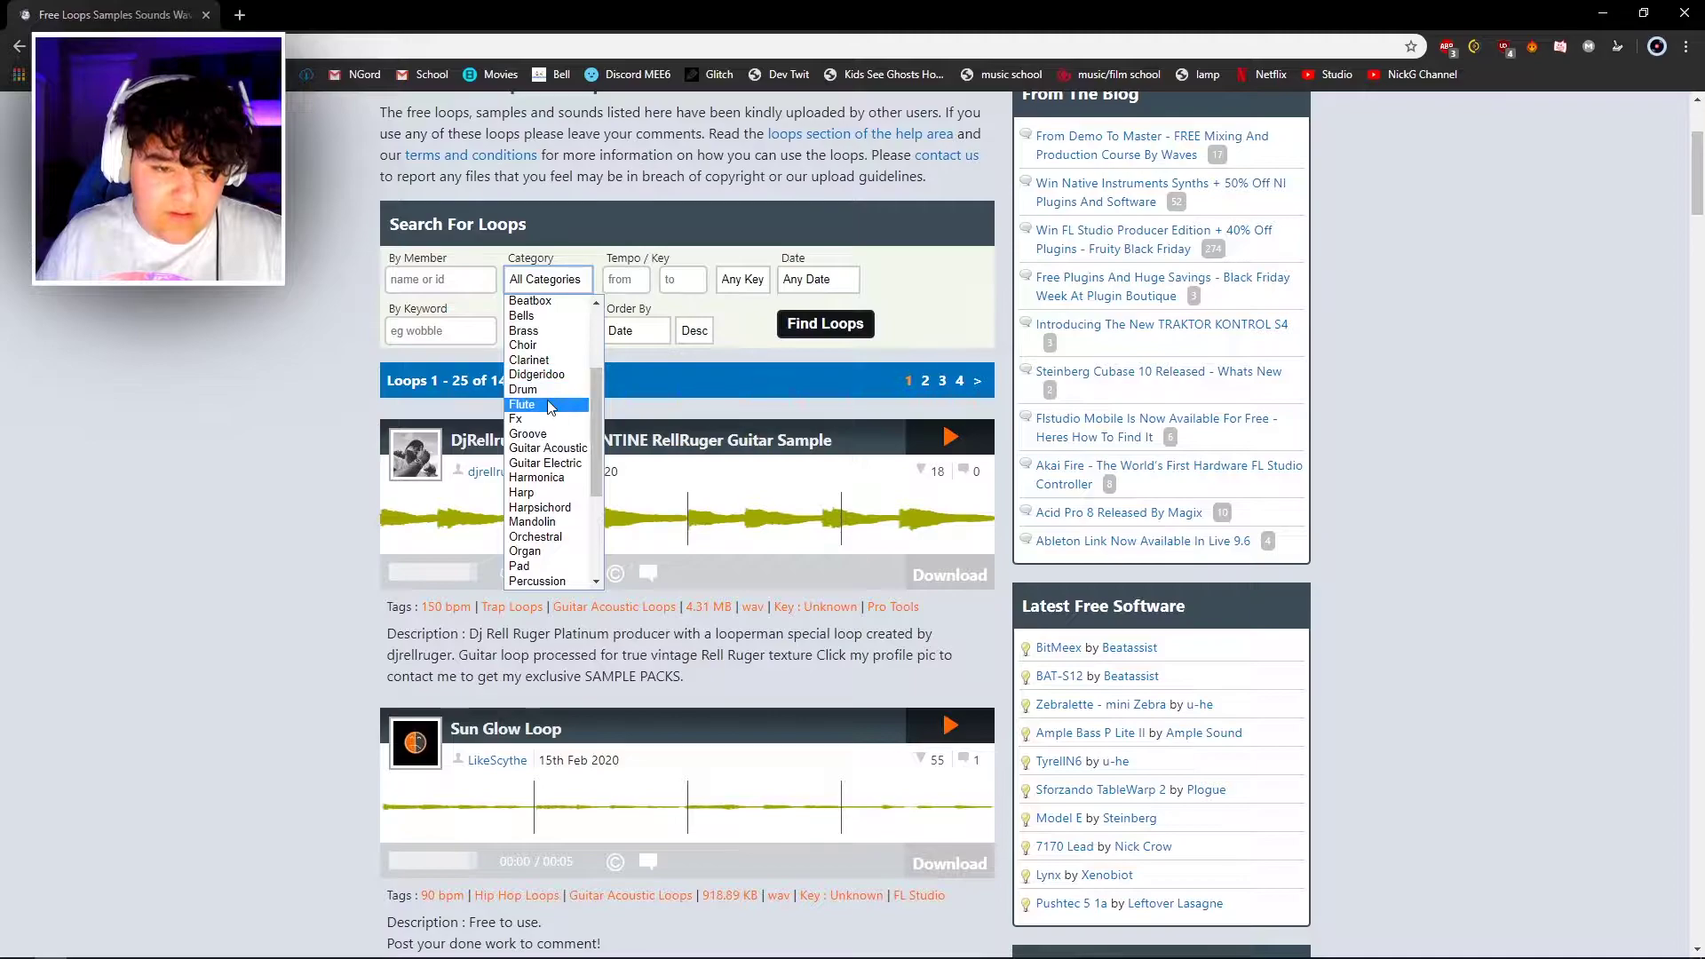
scroll(551, 418, down, 4)
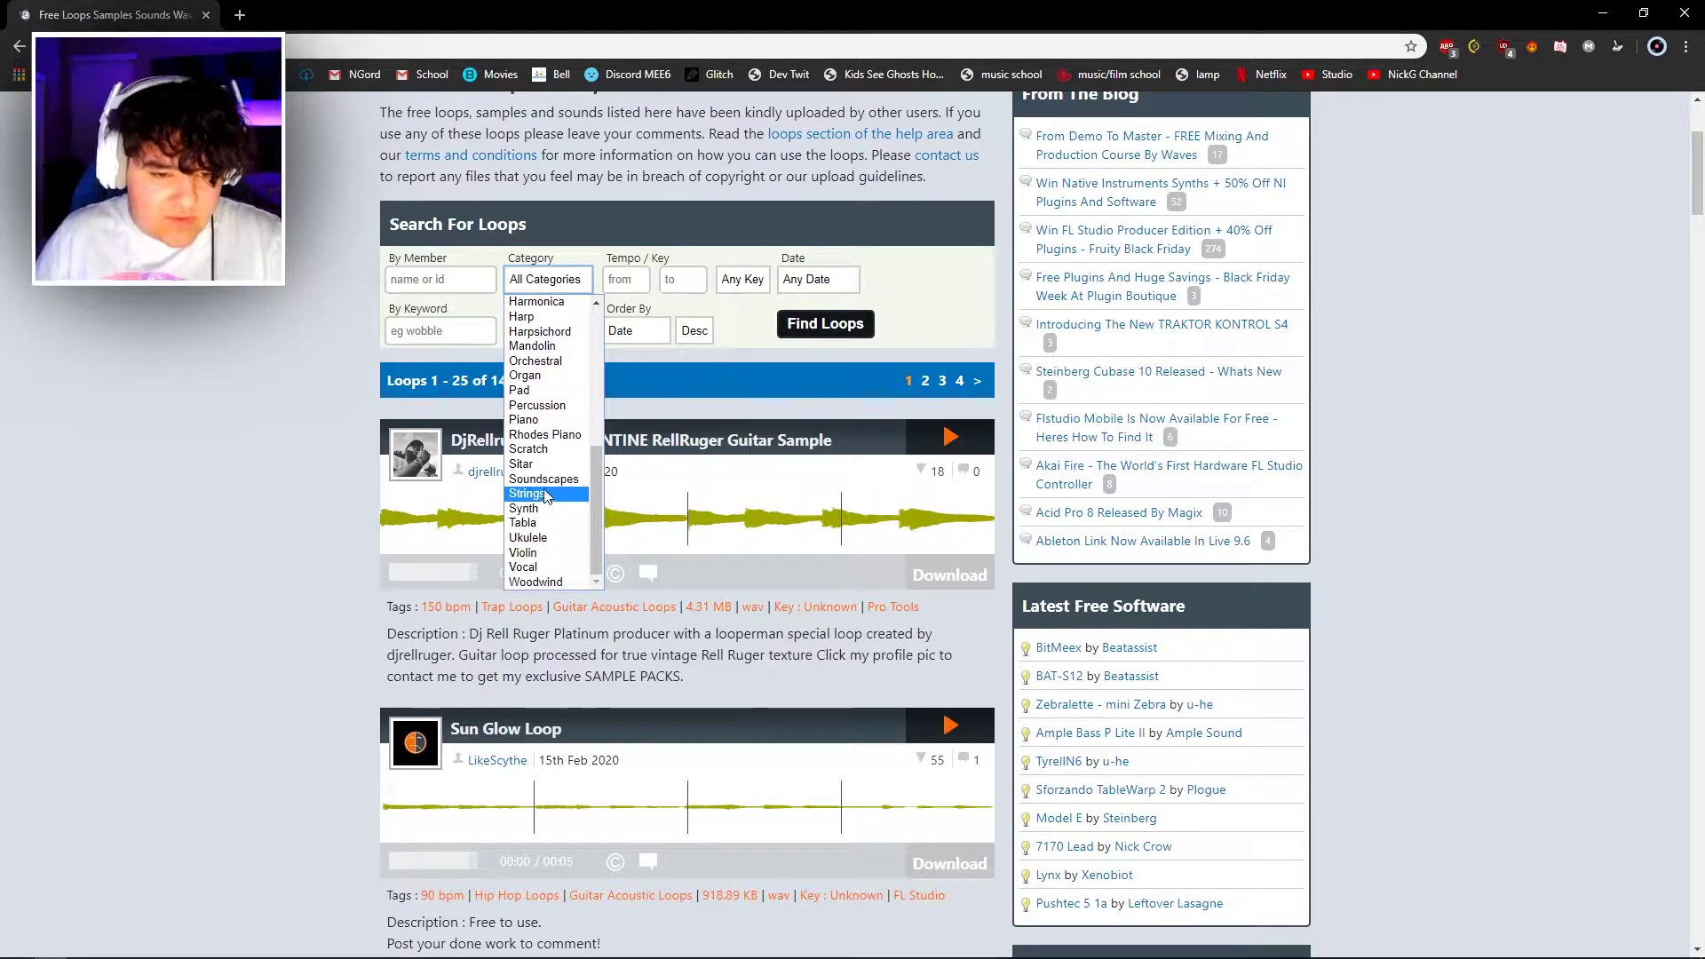
click(530, 468)
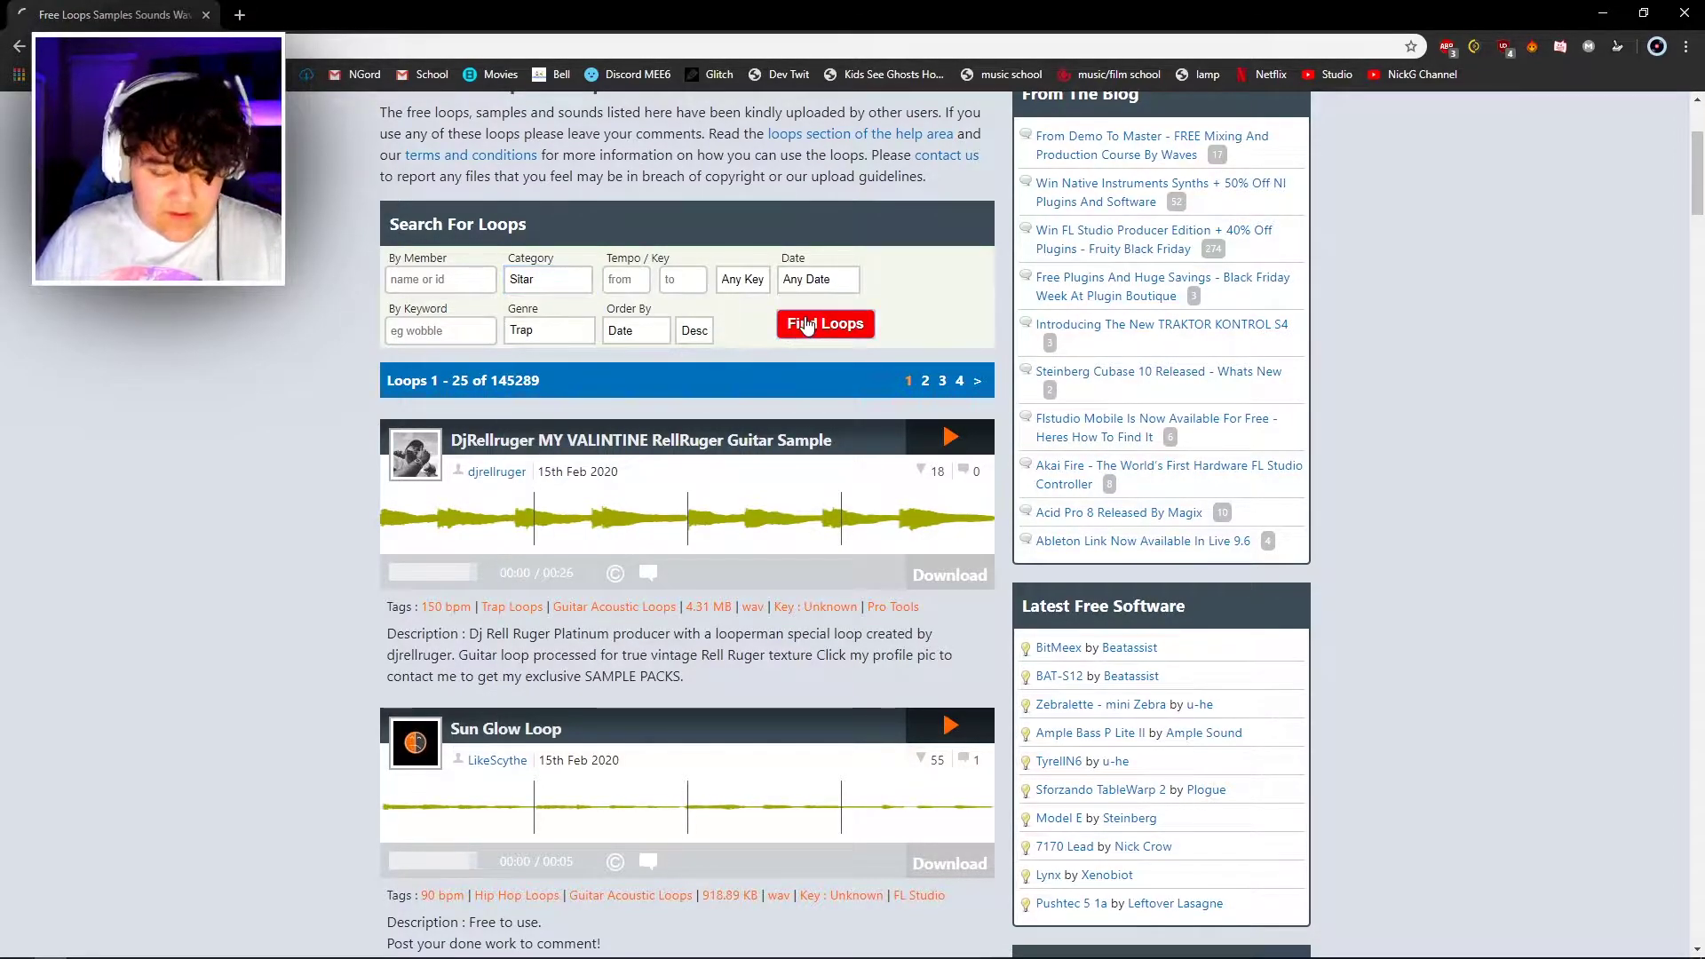
click(807, 327)
Look through the trap sitar results and preview the loops Evil Melody and Japan Gunna X Wheezy Loop Sitar 3.
scroll(710, 453, down, 5)
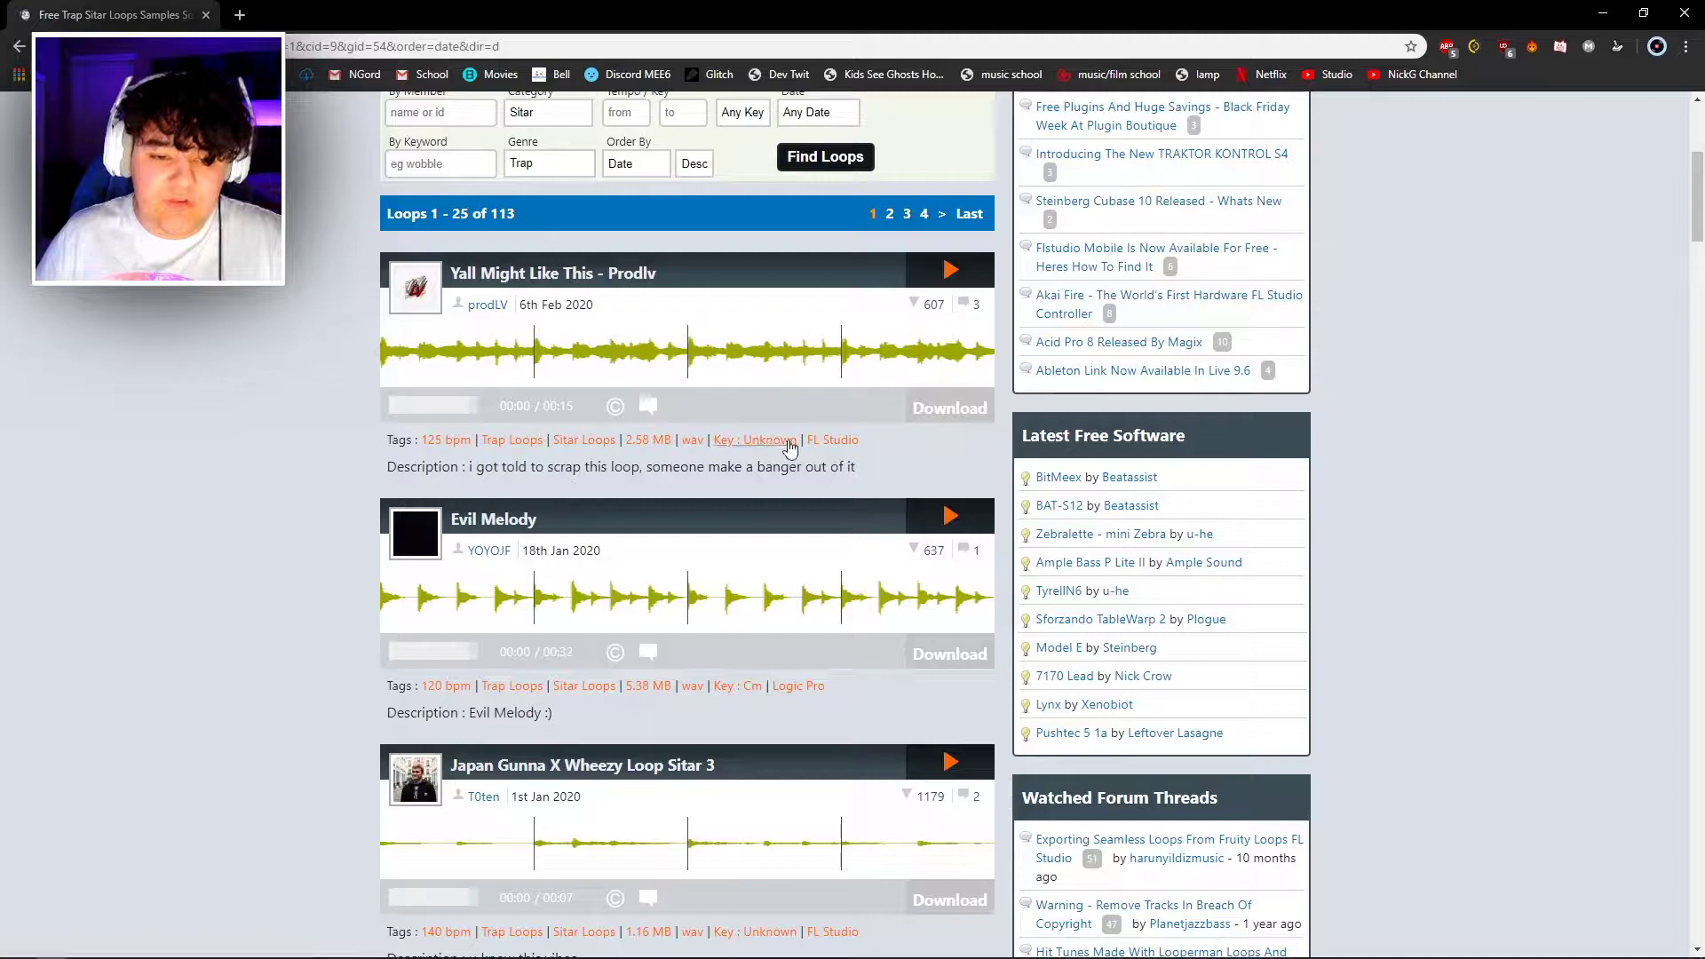
scroll(777, 427, down, 2)
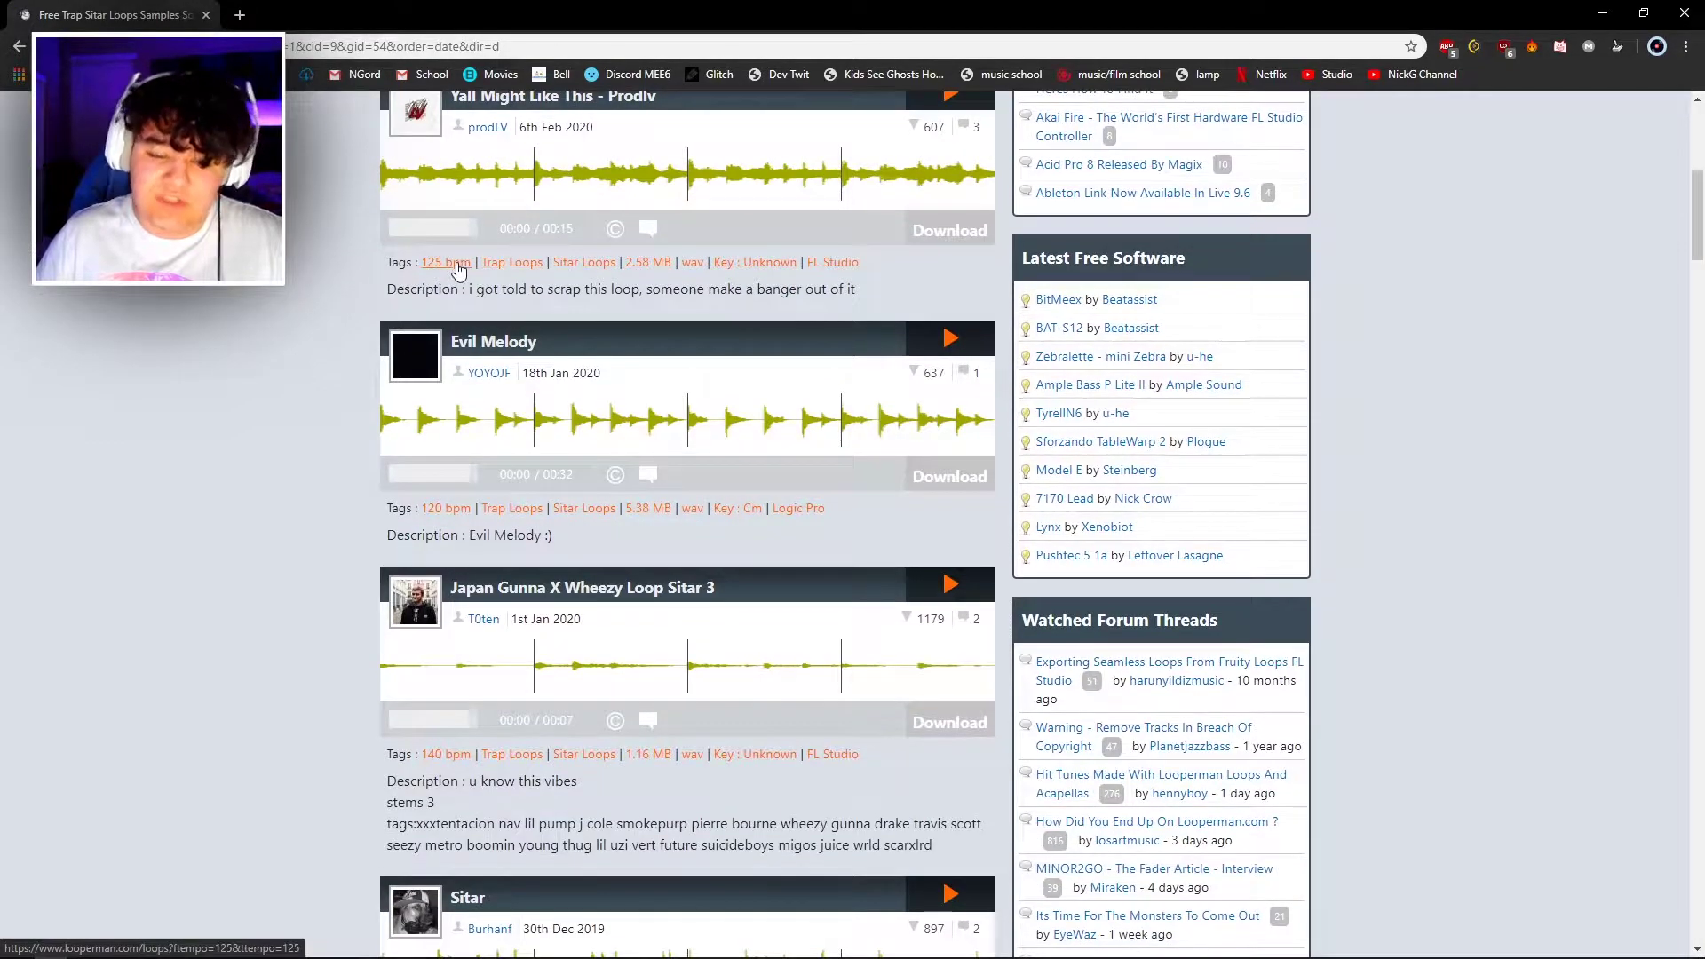
scroll(767, 266, down, 2)
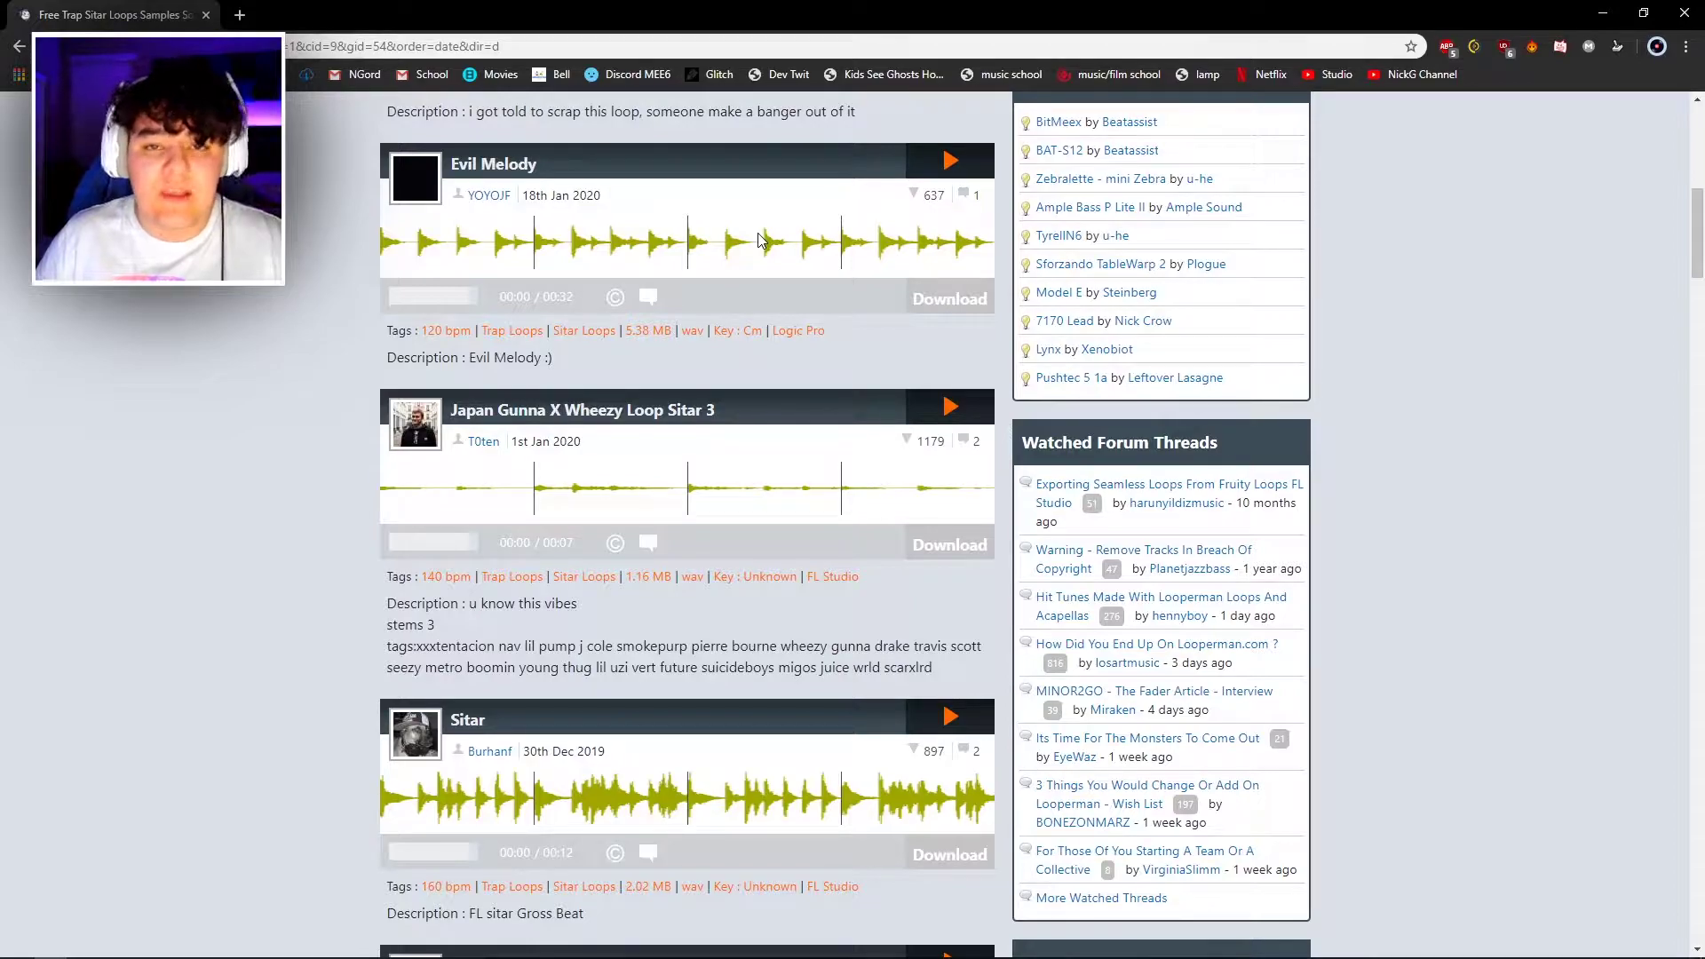
scroll(761, 240, down, 1)
scroll(951, 254, up, 2)
click(951, 251)
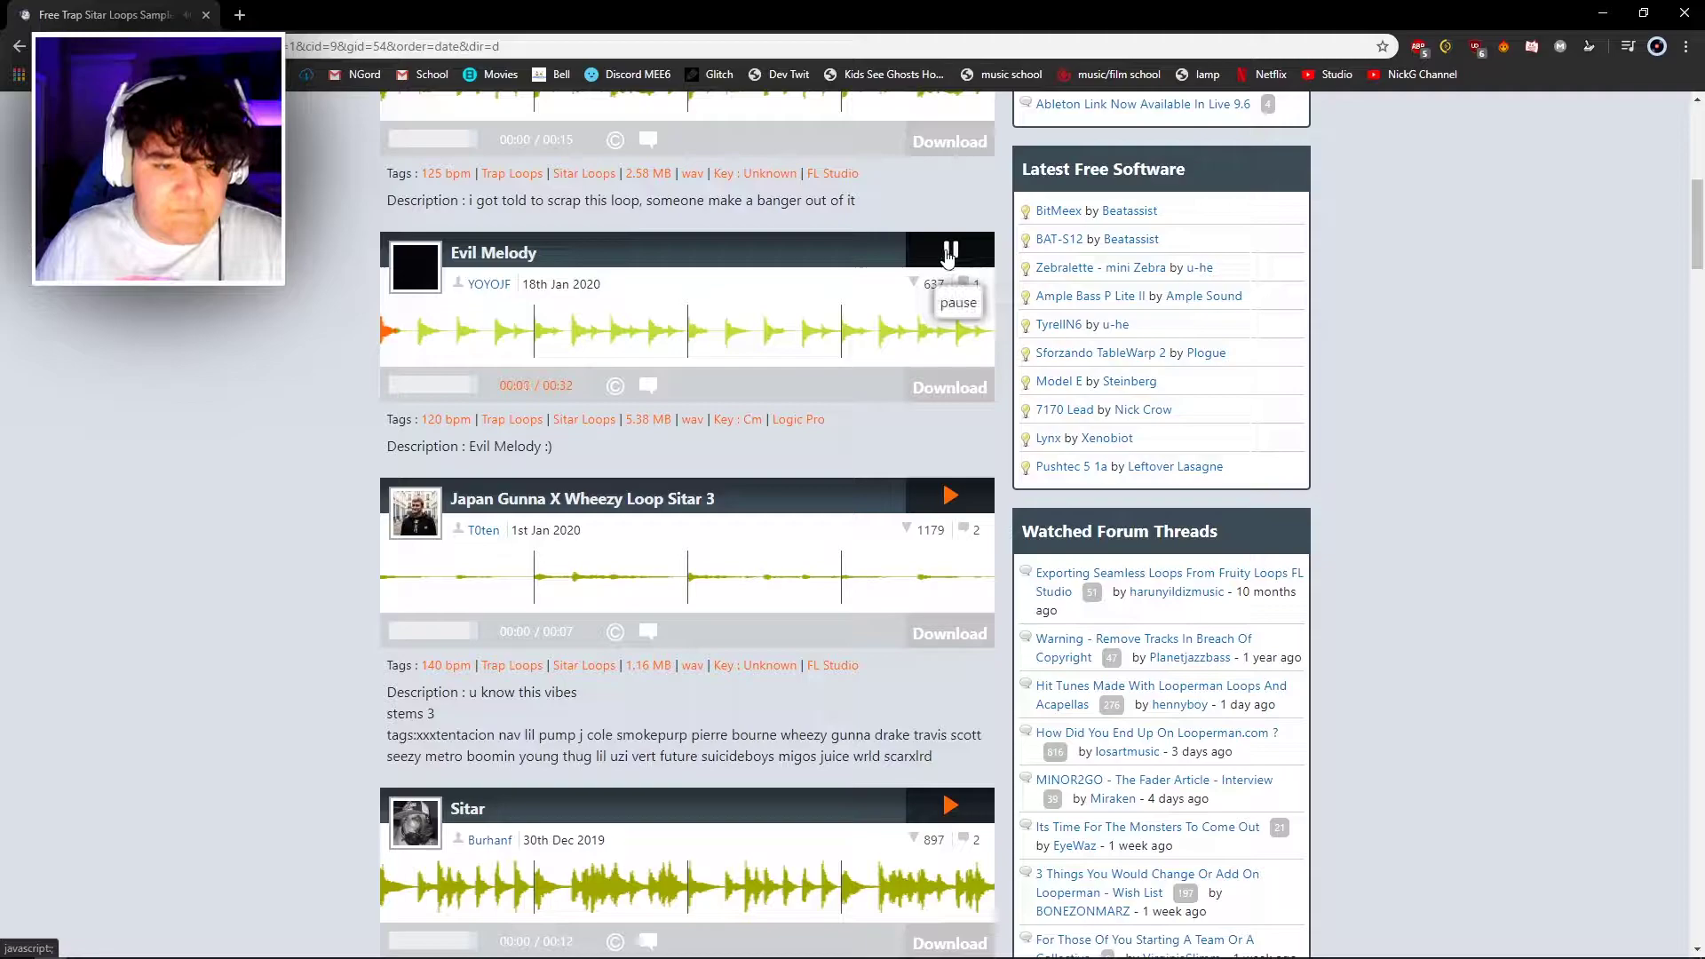
scroll(941, 263, down, 3)
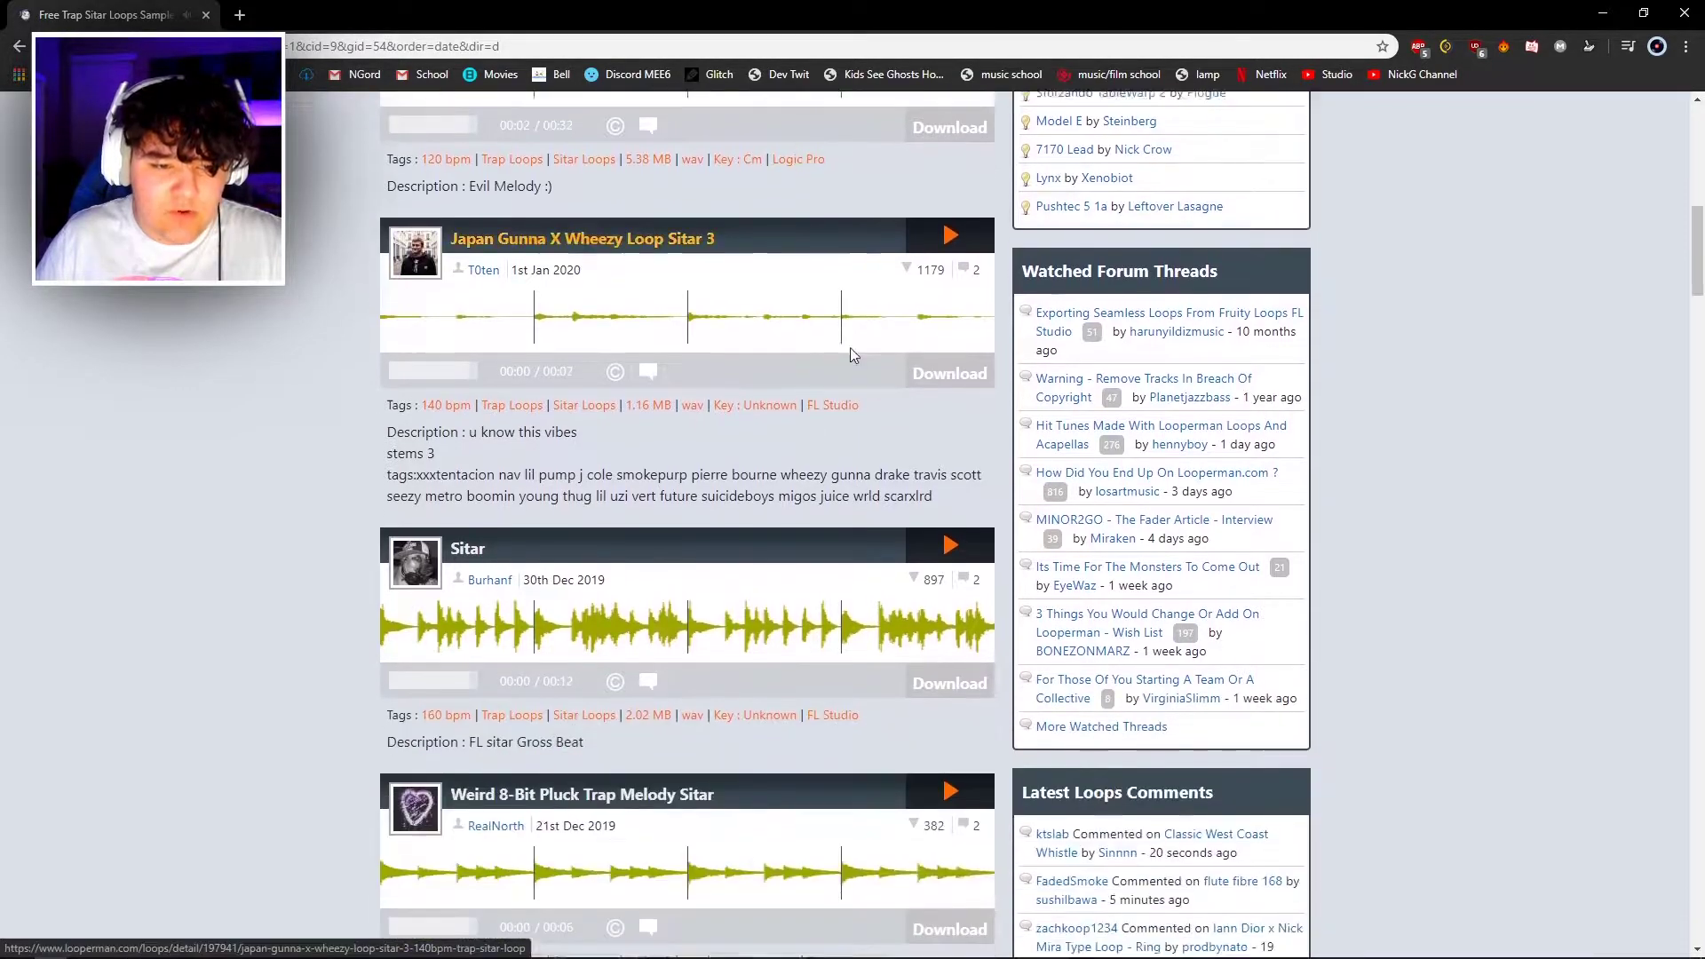
click(952, 230)
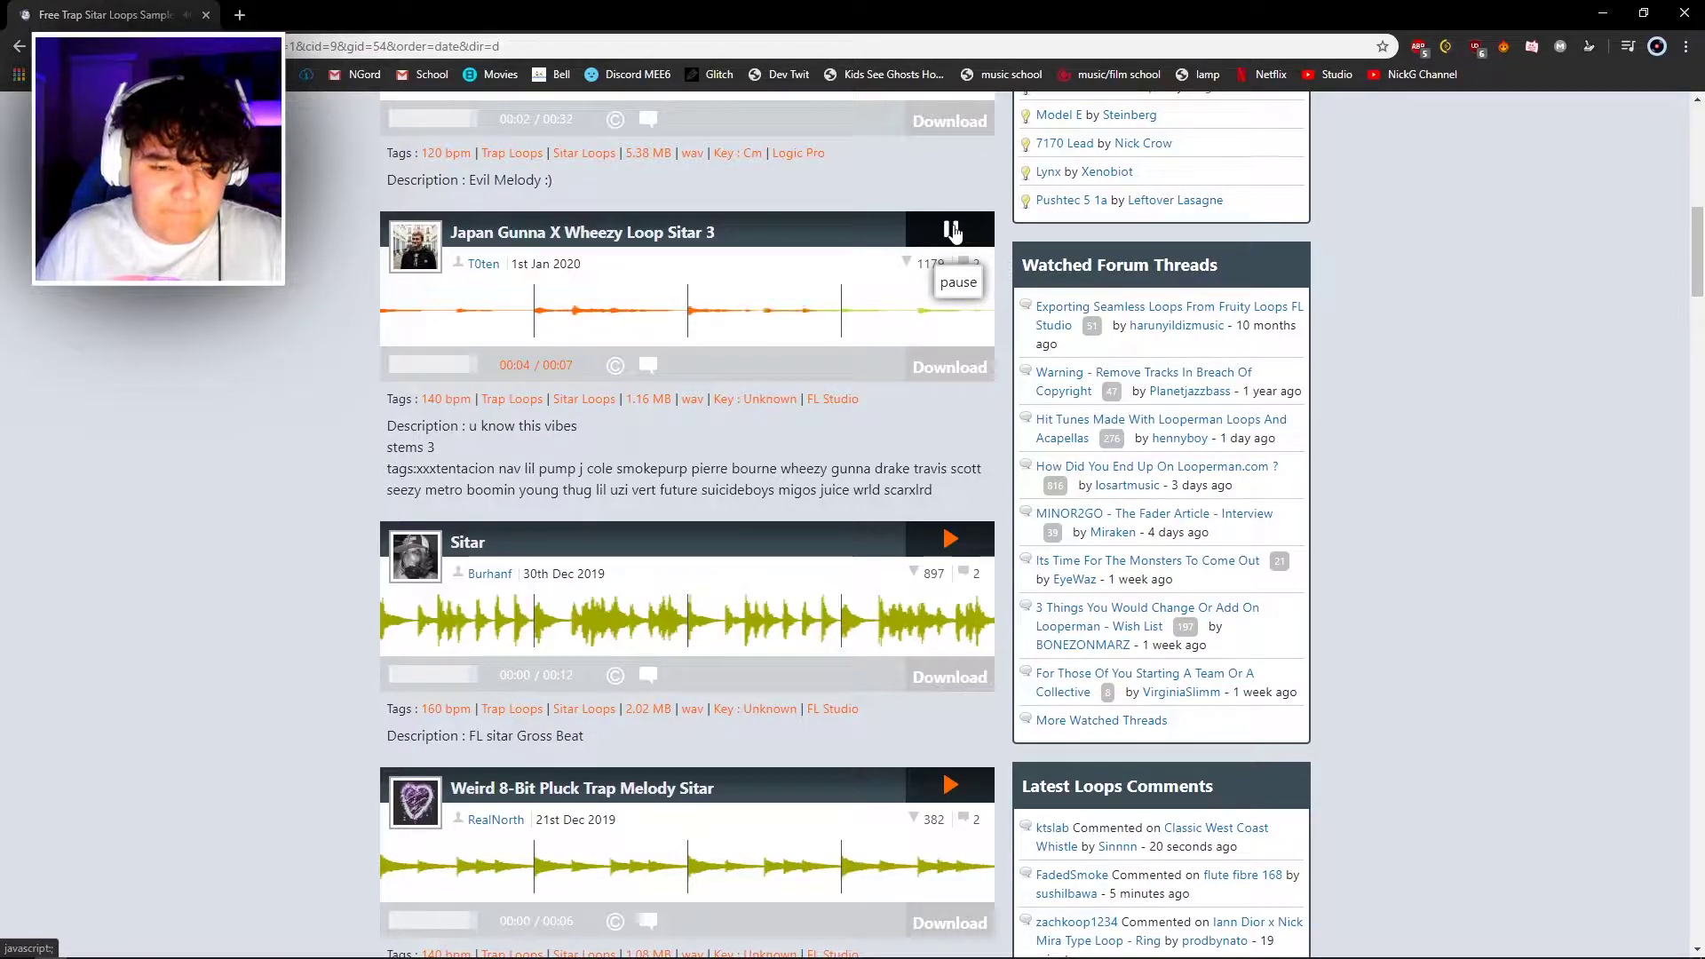
Preview the 160 bpm loop titled Sitar and open its detail page in a new browser tab.
scroll(952, 232, down, 3)
click(954, 275)
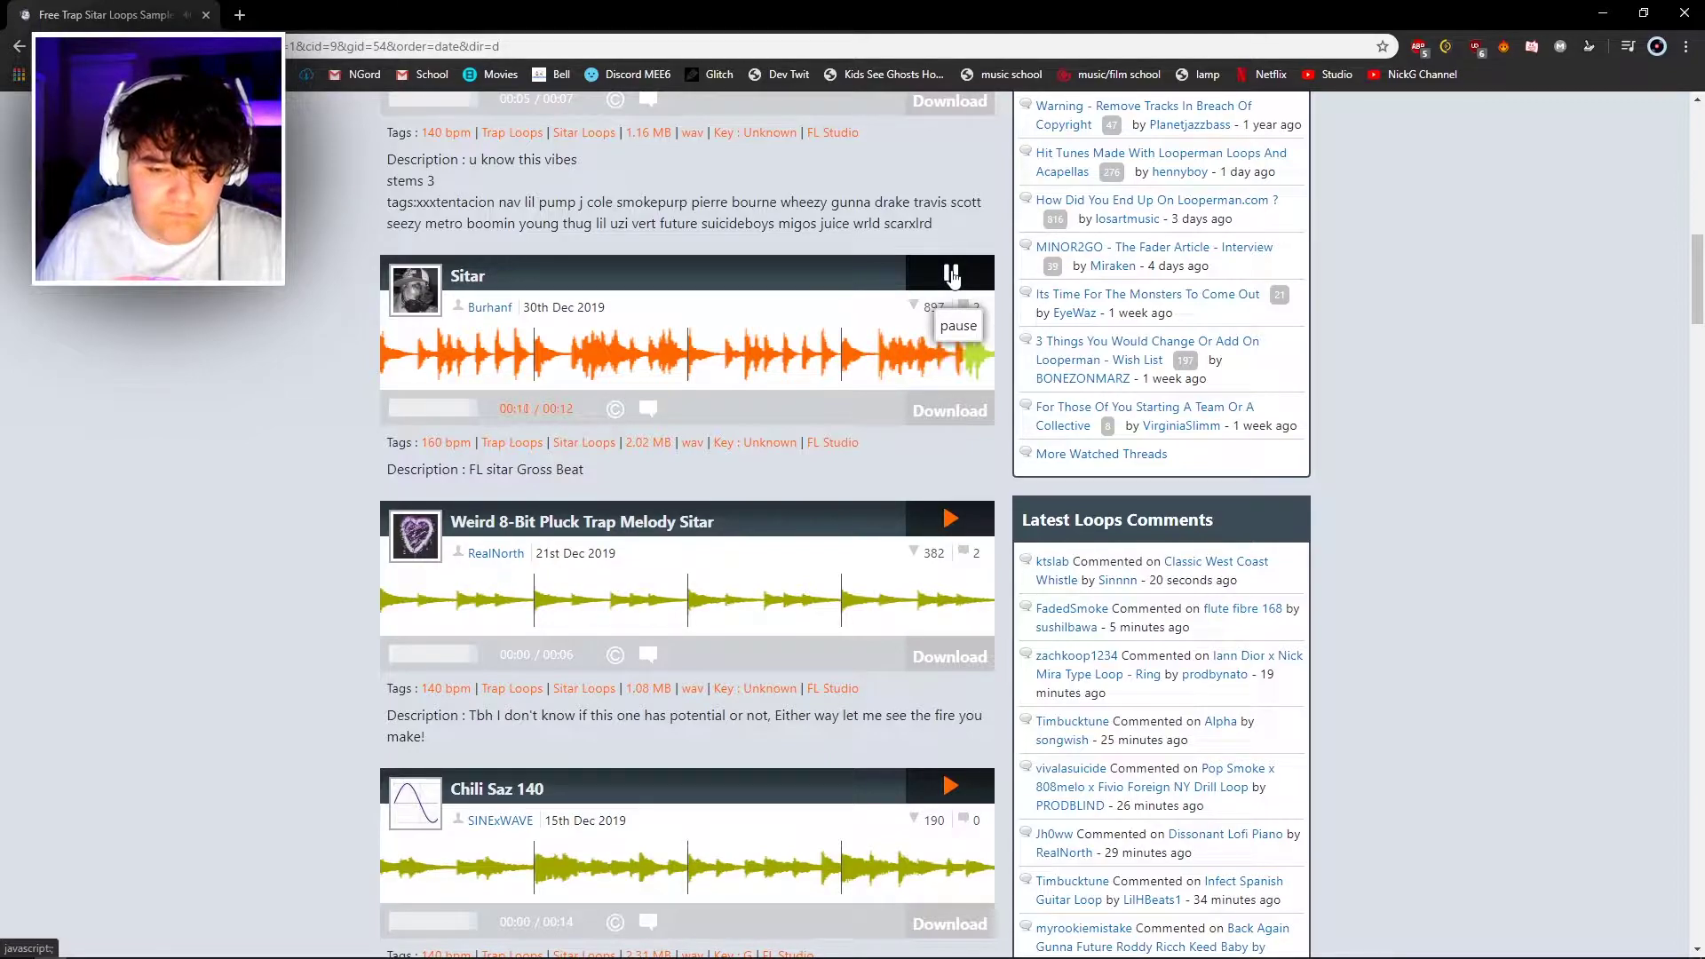
scroll(797, 417, down, 4)
scroll(929, 218, up, 3)
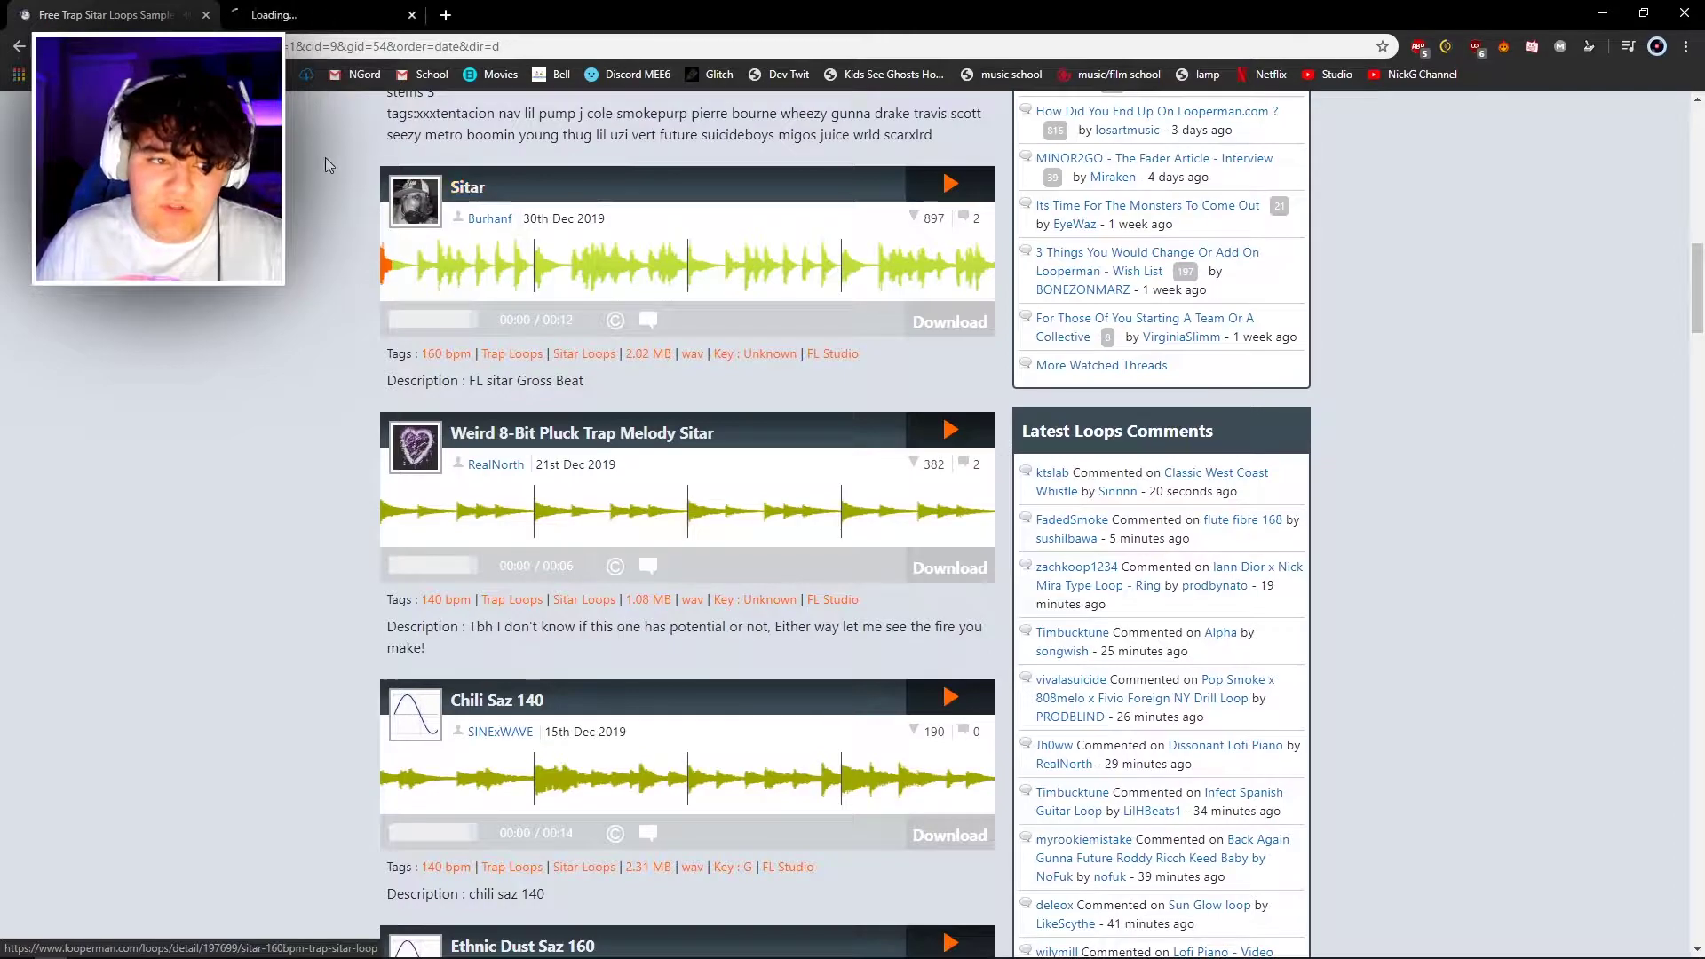
Preview further results: Weird 8-Bit Pluck Trap Melody Sitar, Ethnic Dust Saz 160, Hard Ethnic Saz 160 Mk2 and Hard Ethnic Saz 160.
scroll(518, 401, down, 4)
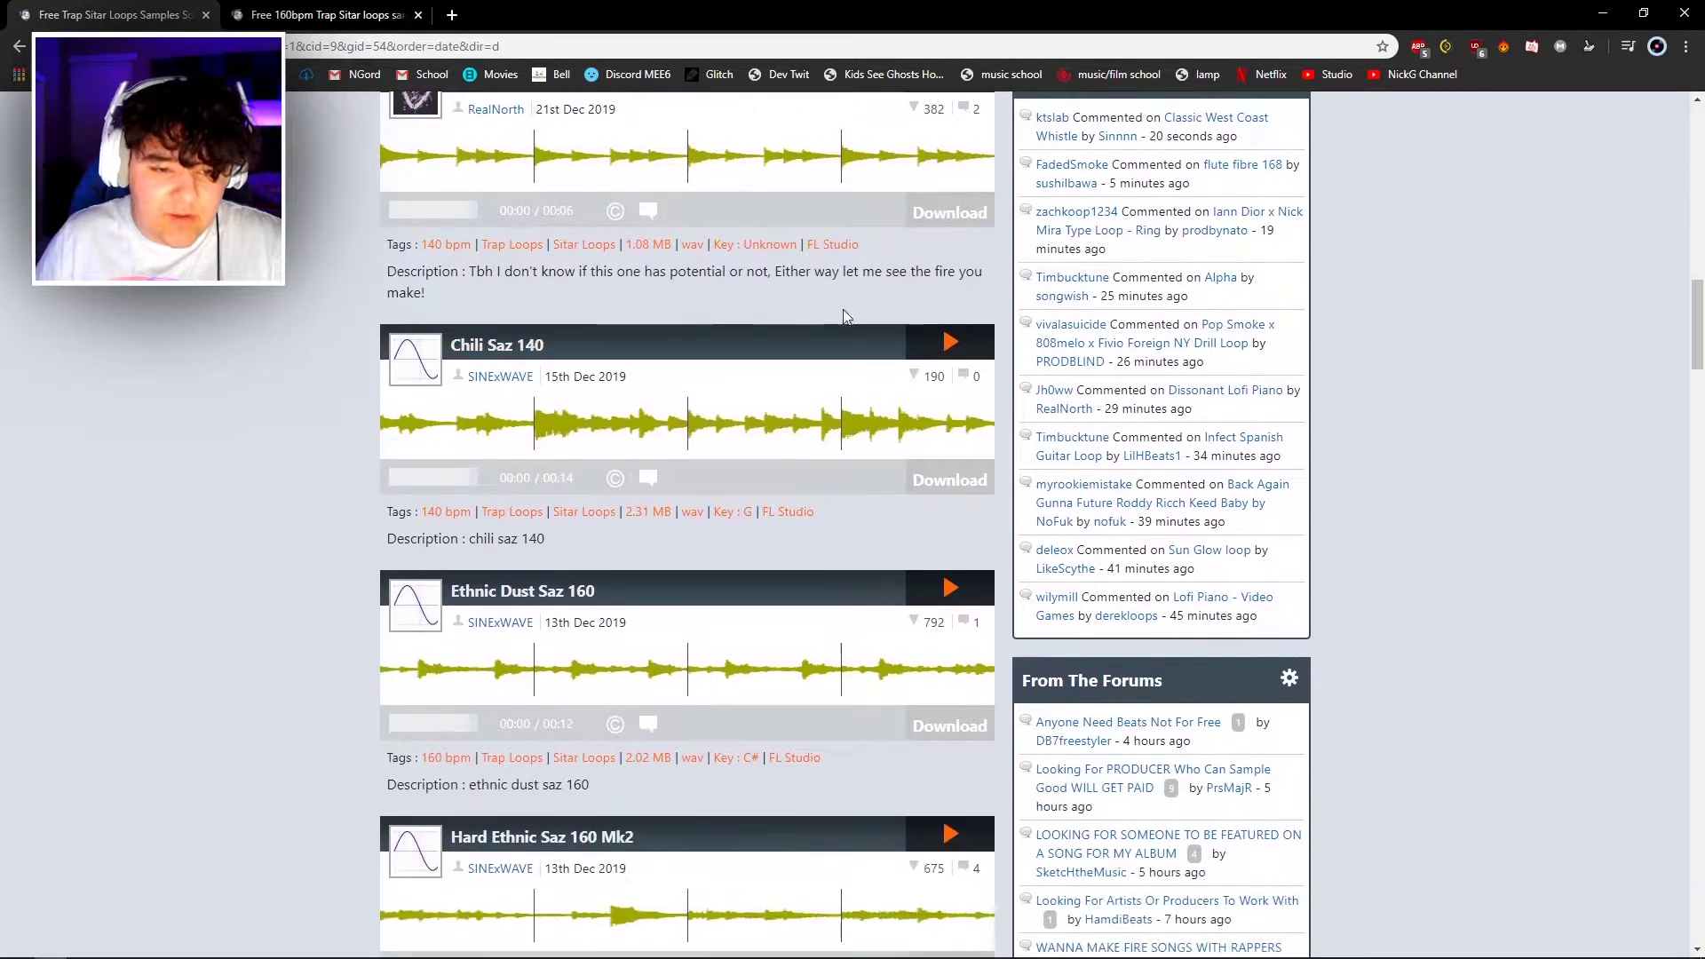
scroll(844, 317, up, 1)
click(951, 166)
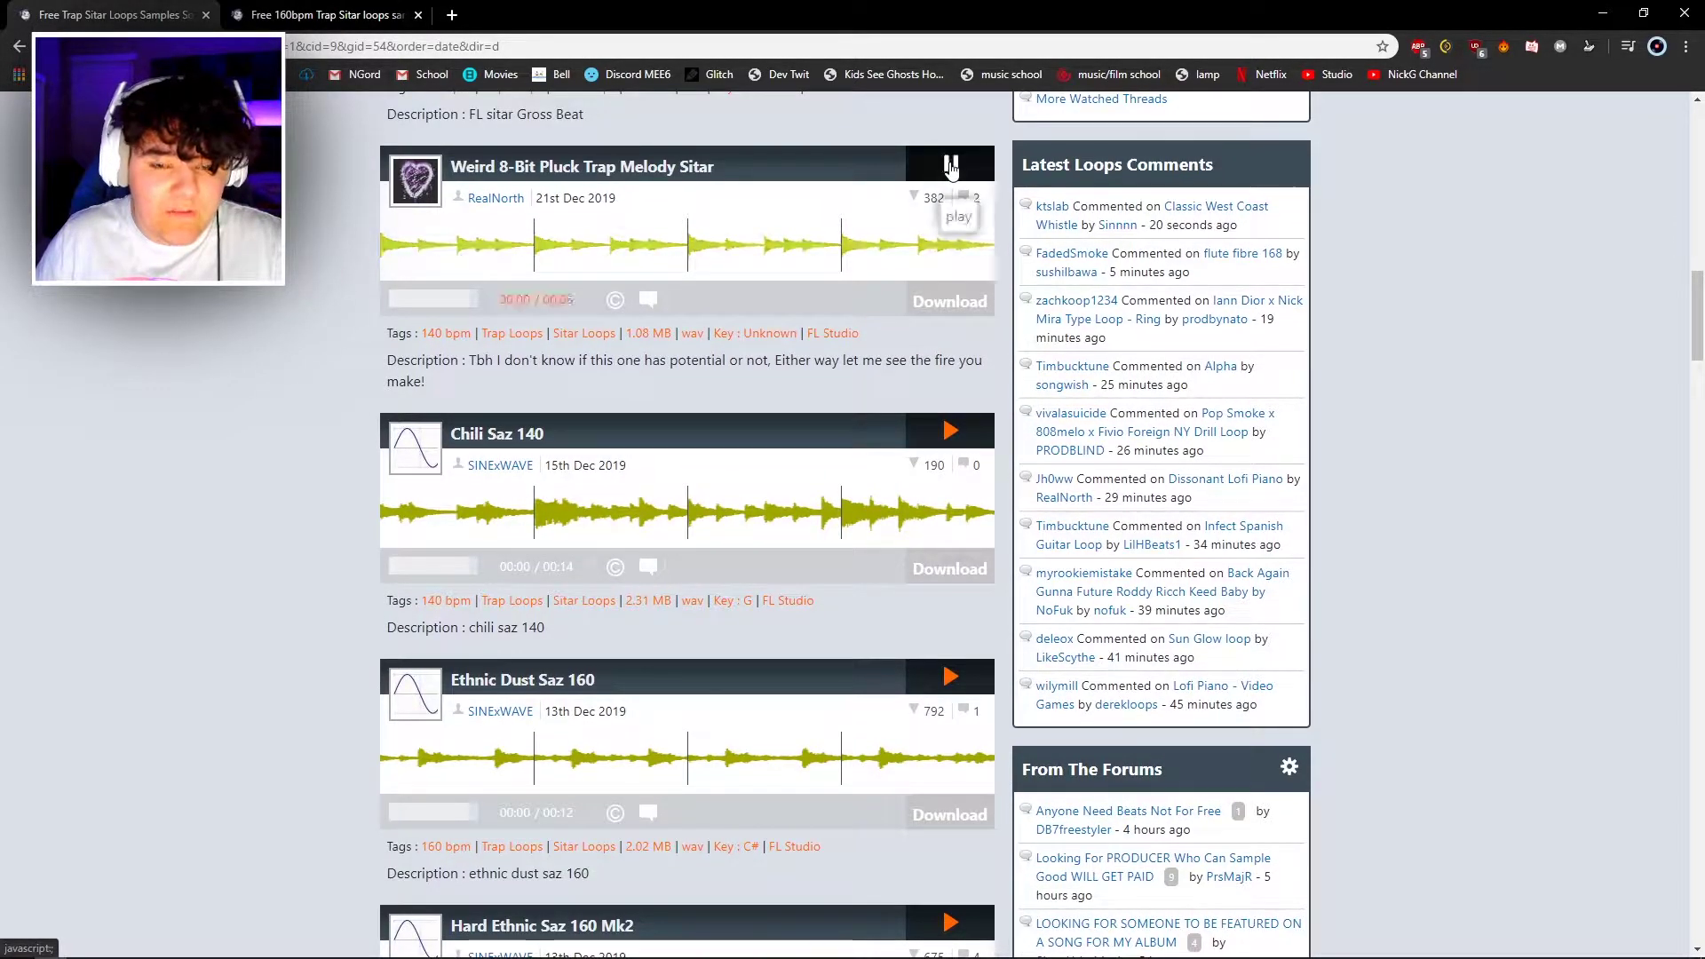
scroll(952, 166, down, 5)
click(952, 234)
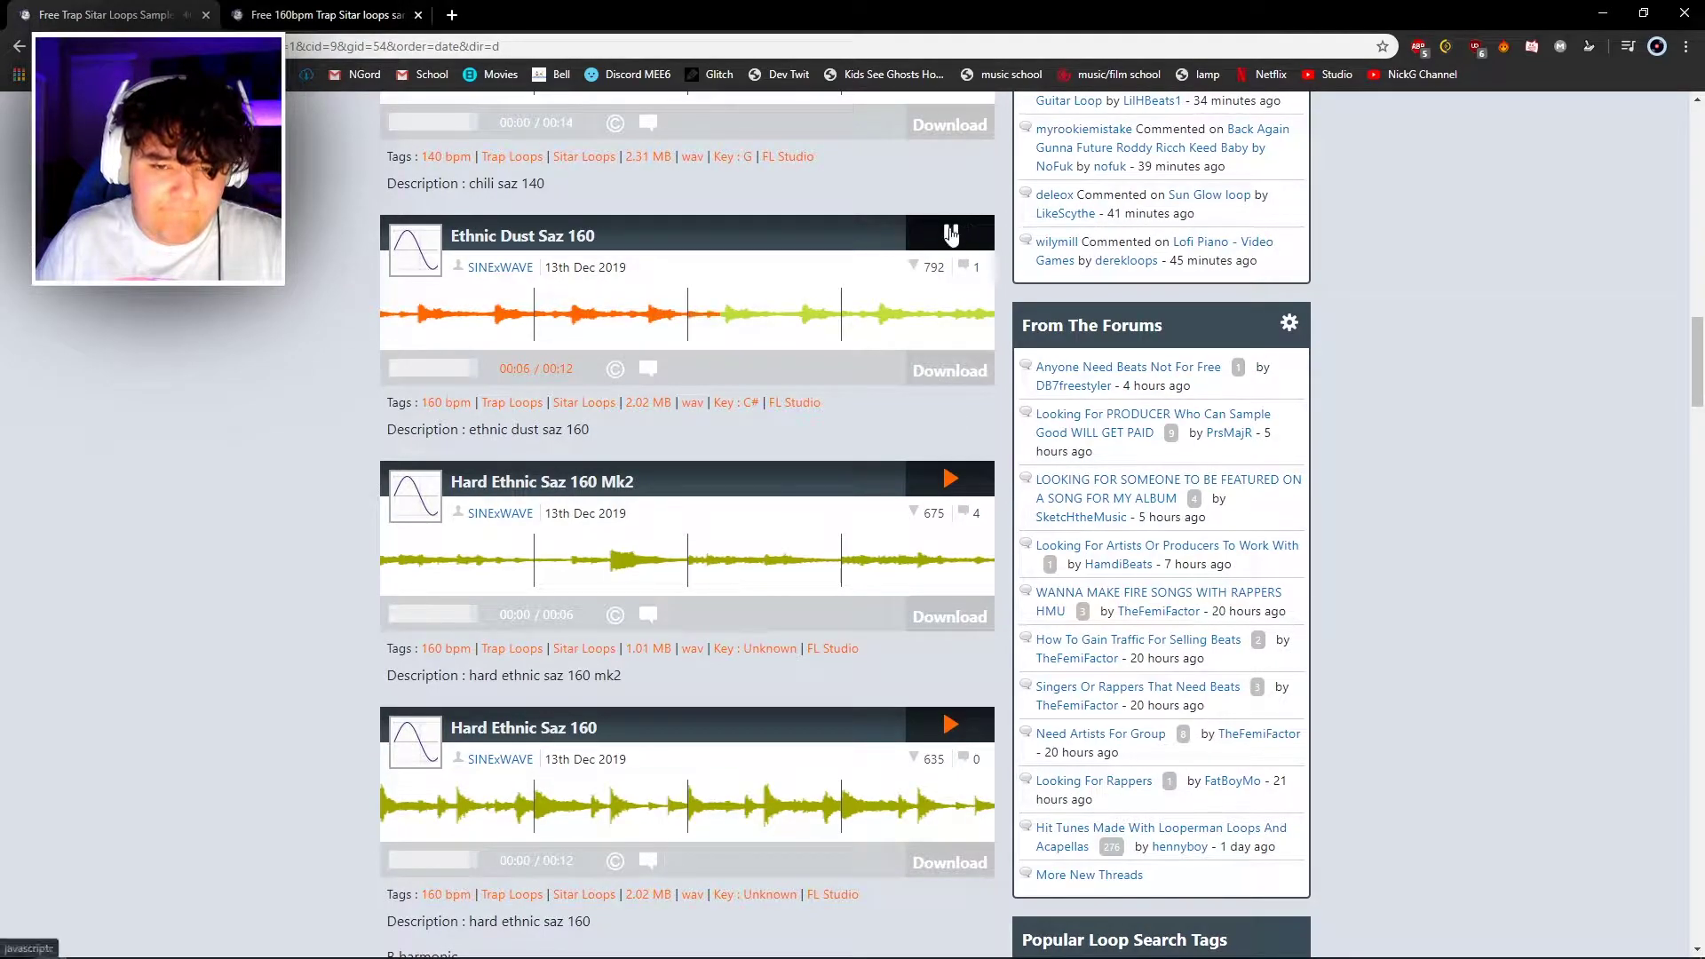
click(952, 480)
scroll(941, 404, down, 1)
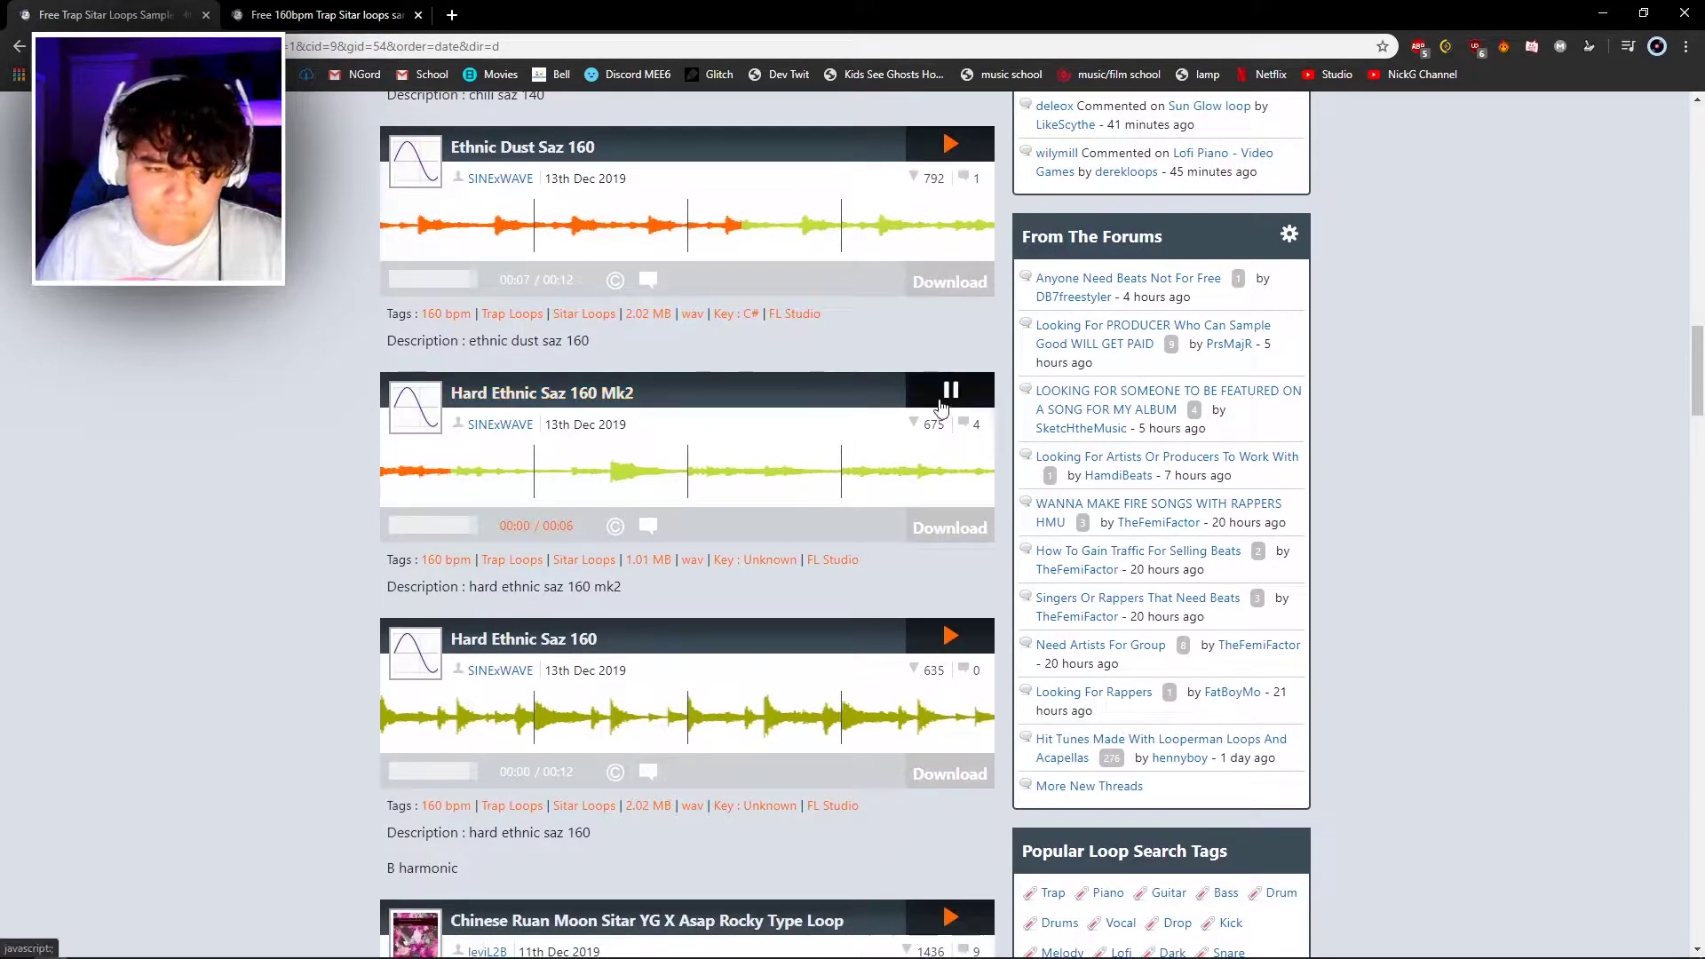
scroll(942, 404, down, 1)
click(950, 315)
click(951, 548)
scroll(942, 560, down, 1)
Download the 160 bpm Sitar loop from its detail page.
key(ctrl+Tab)
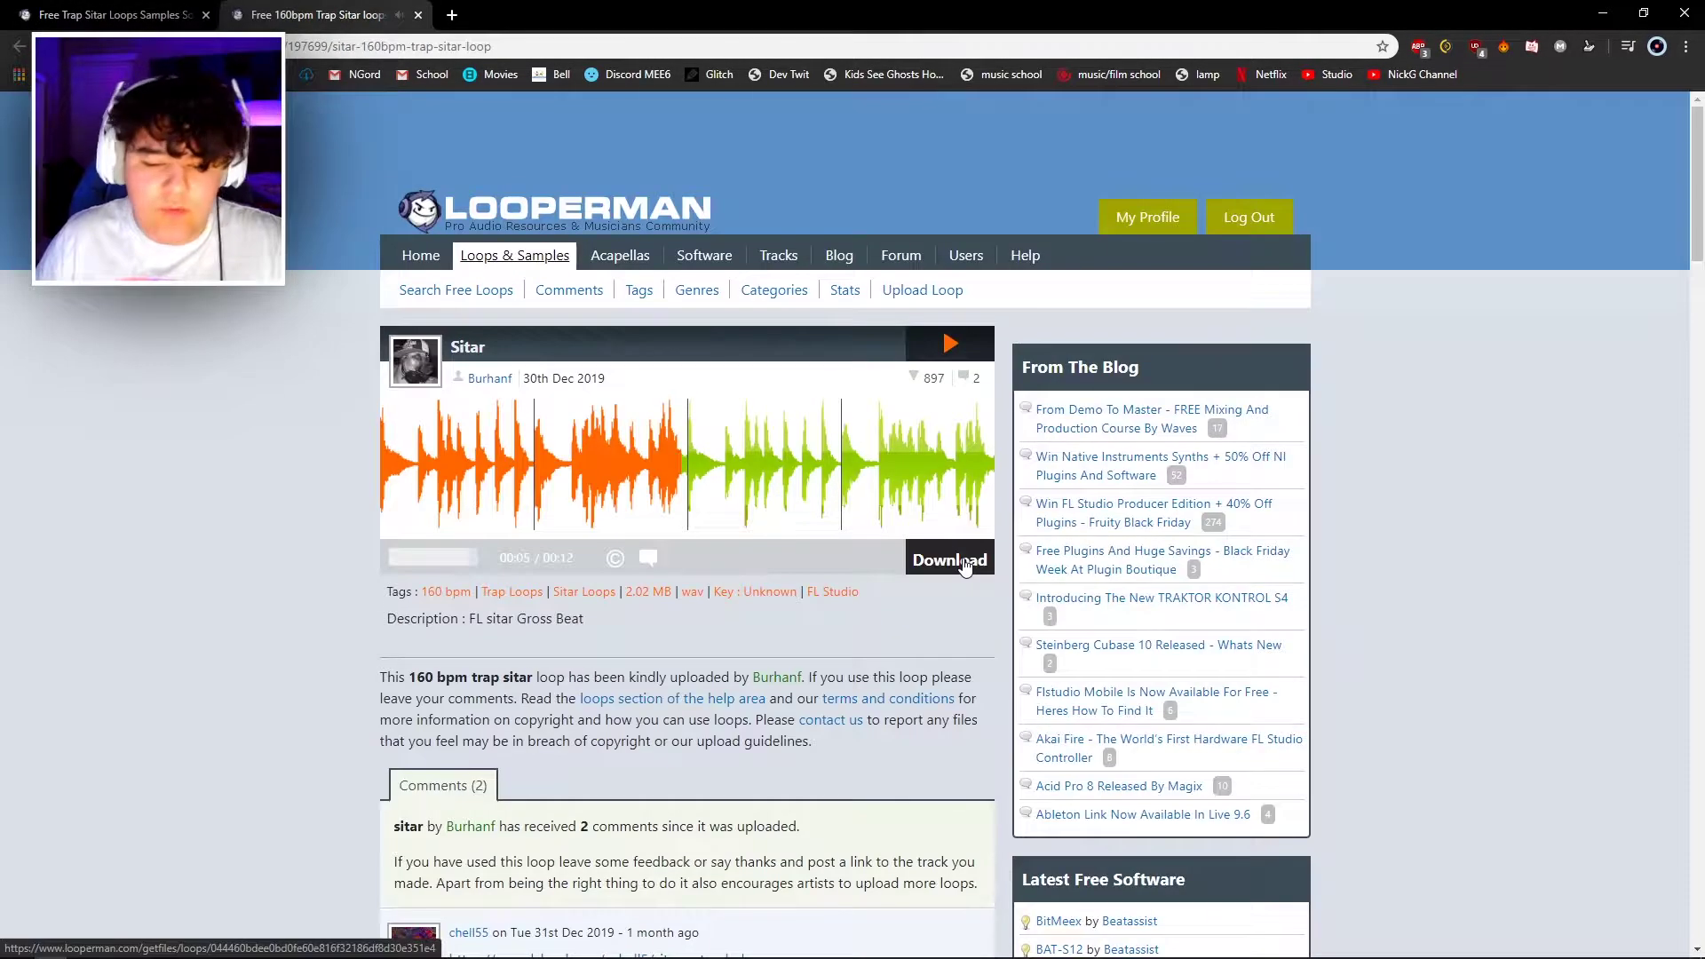
click(966, 561)
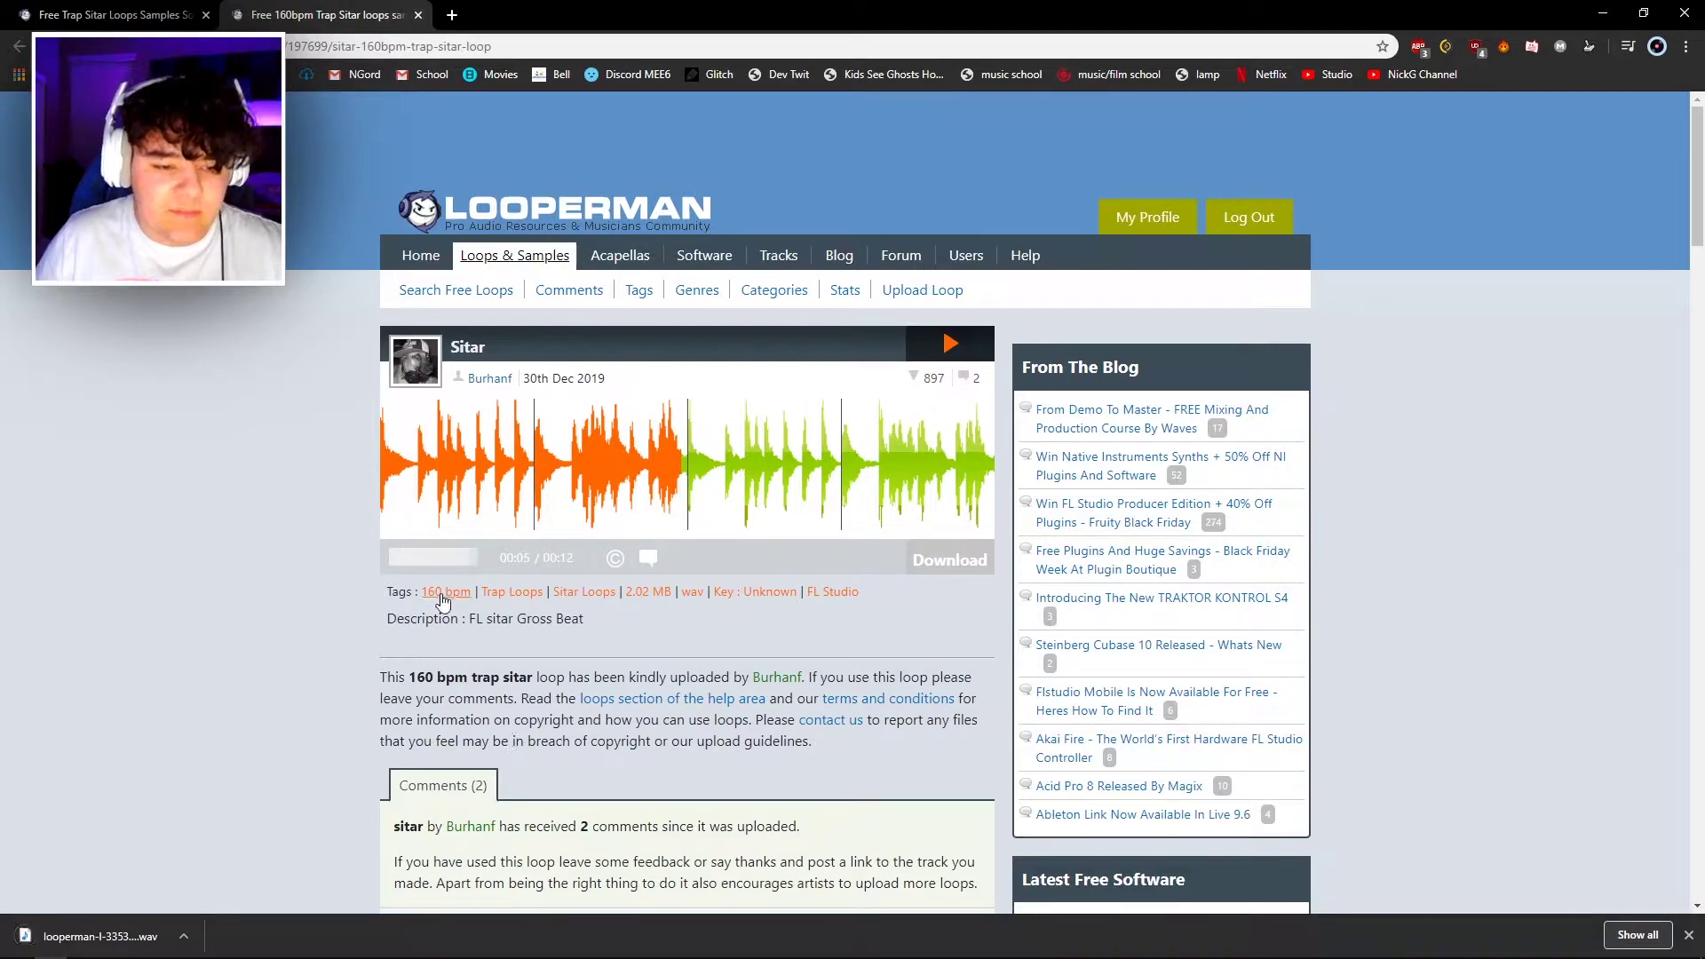
Switch to FL Studio, set the project tempo to 160 and place the downloaded sitar loop on Track 1 at bar 1.
key(alt+Tab)
drag(839, 285, 693, 216)
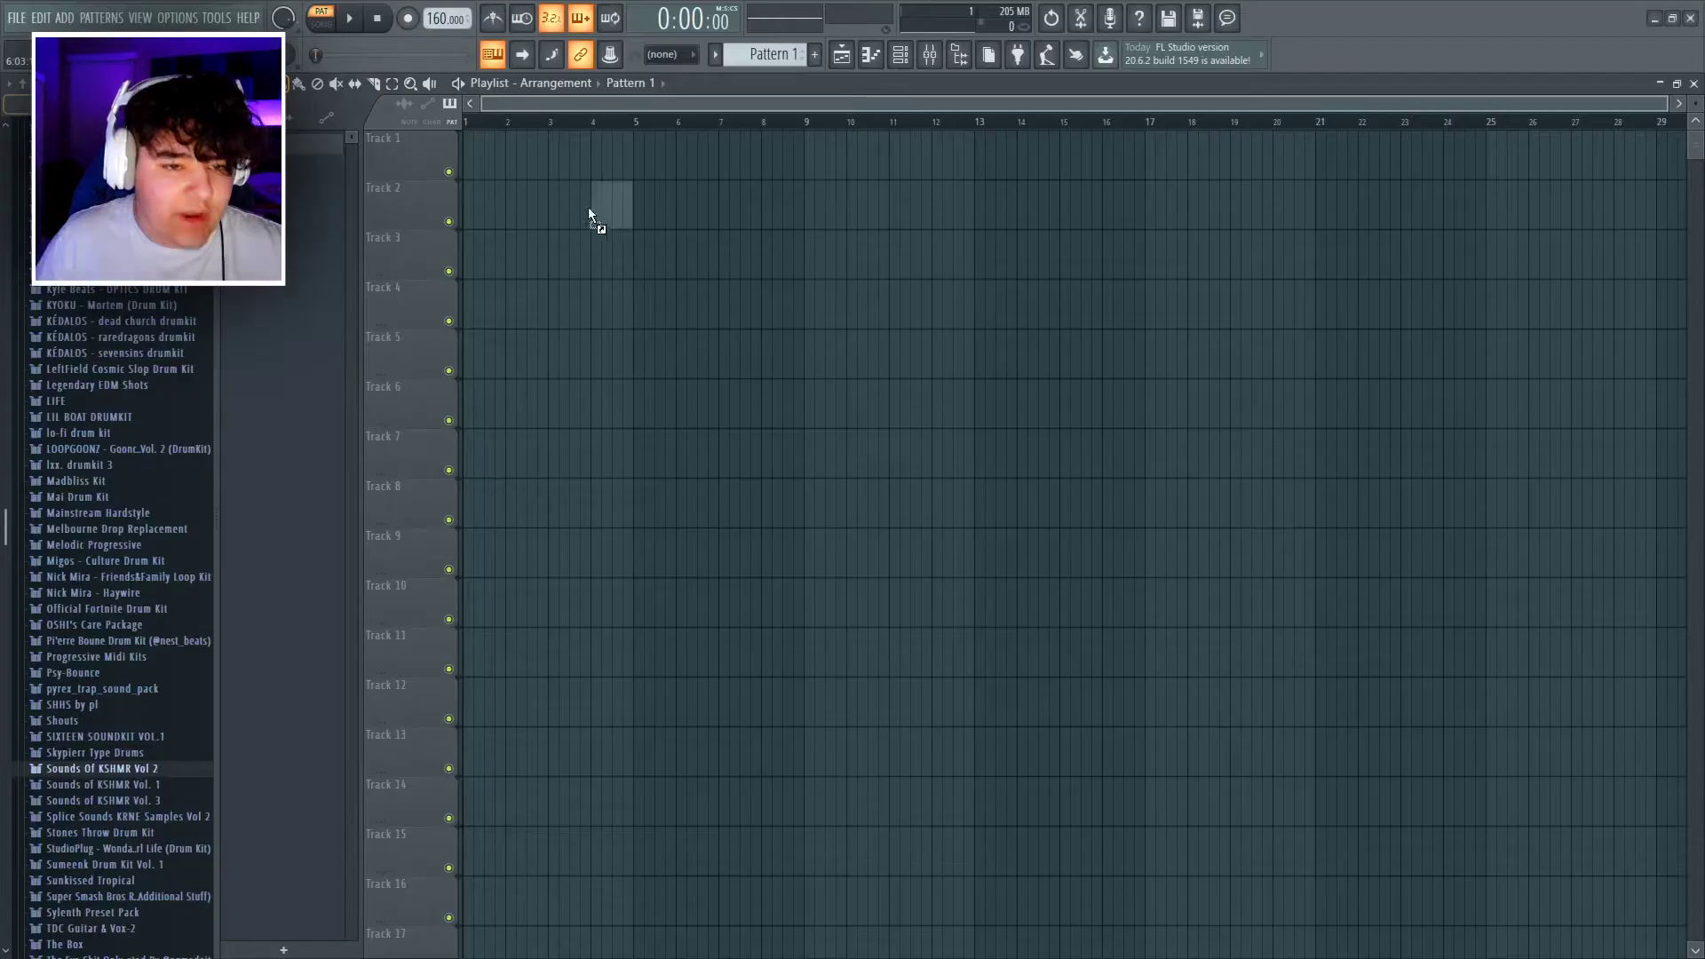
drag(588, 206, 467, 170)
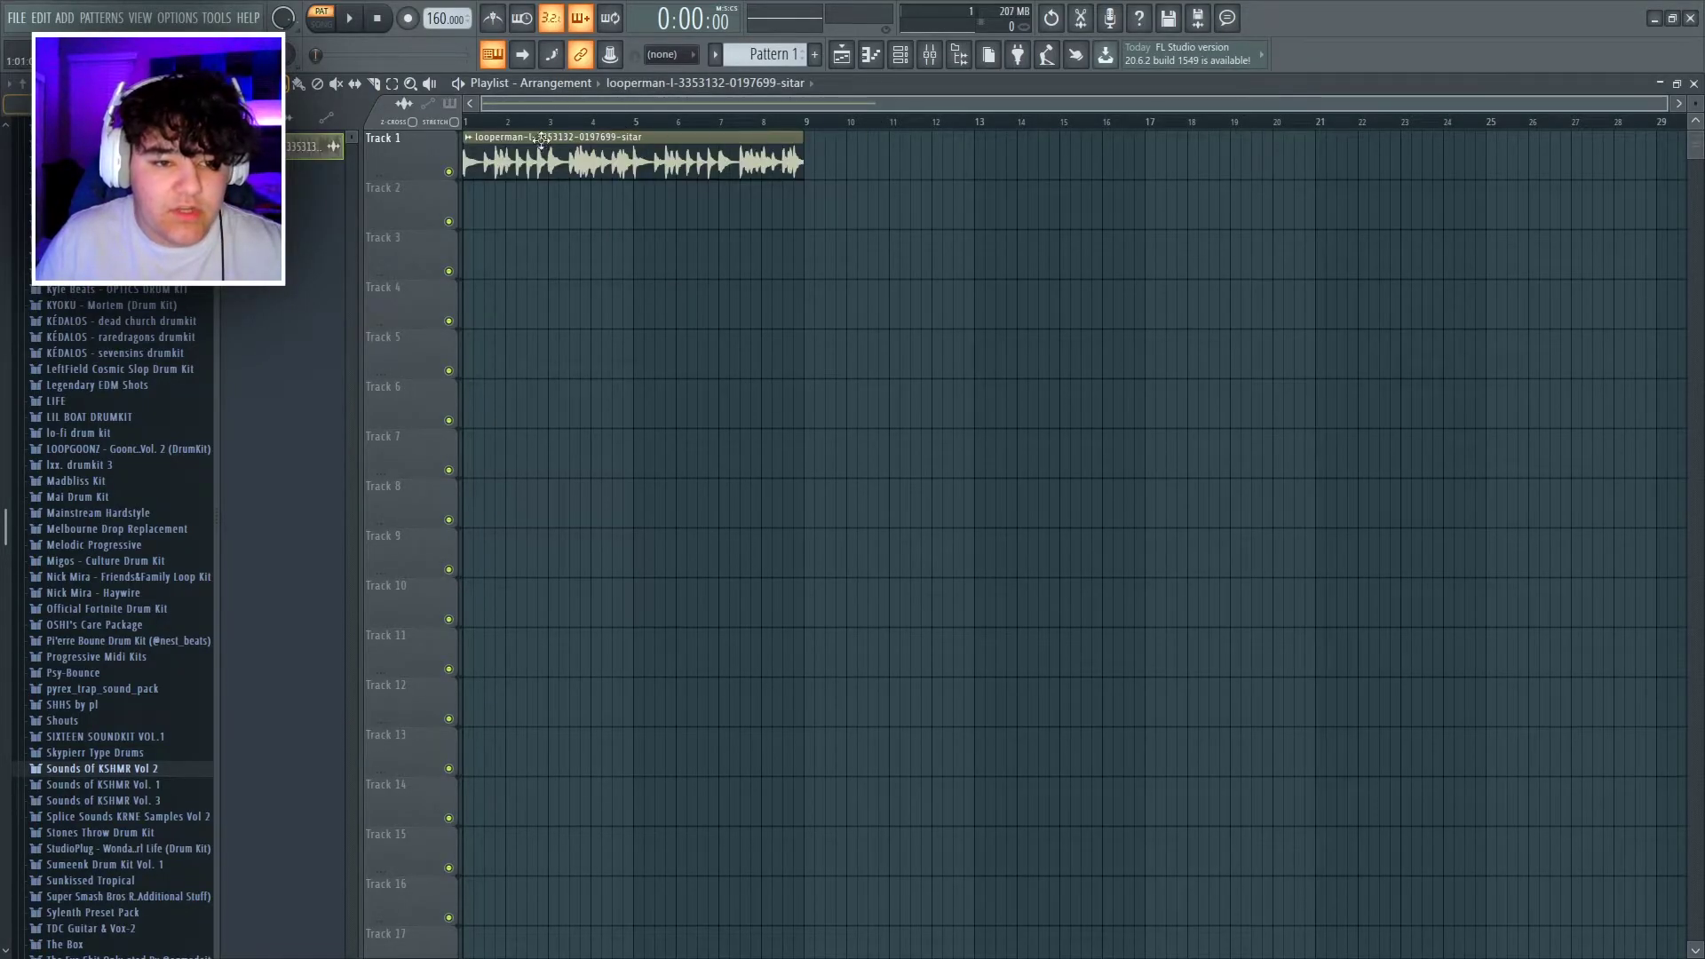
Close the Sitar loop's detail page in the web browser and return to FL Studio.
key(alt+Tab)
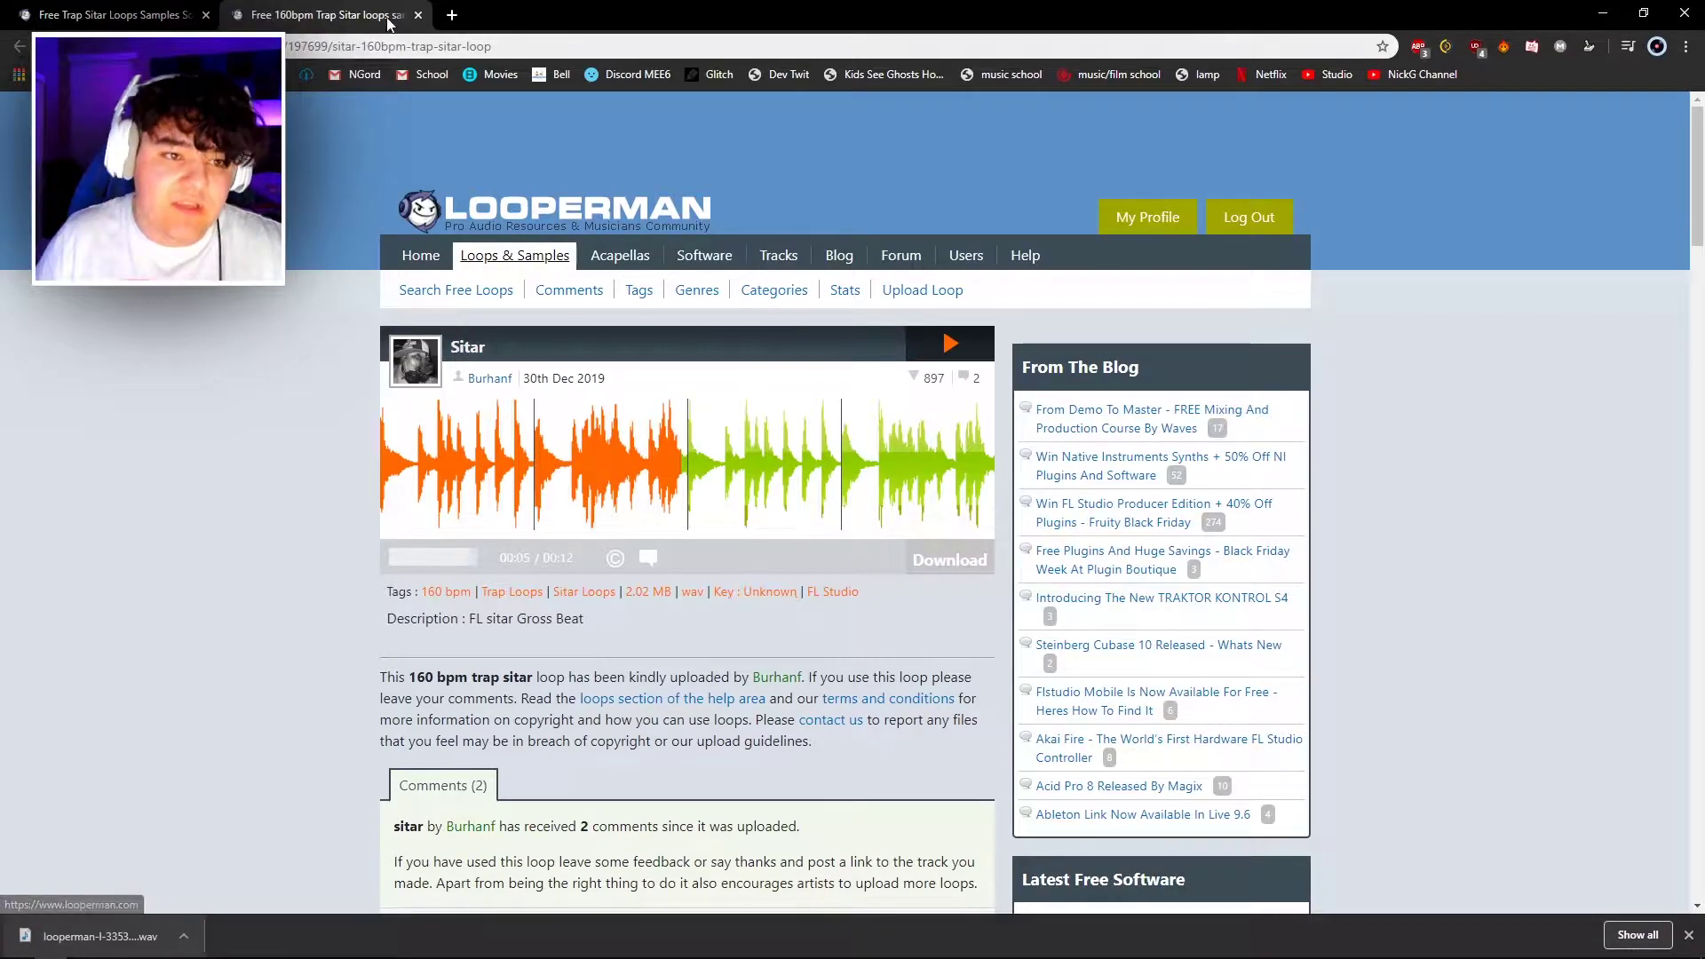
click(418, 15)
key(alt+Tab)
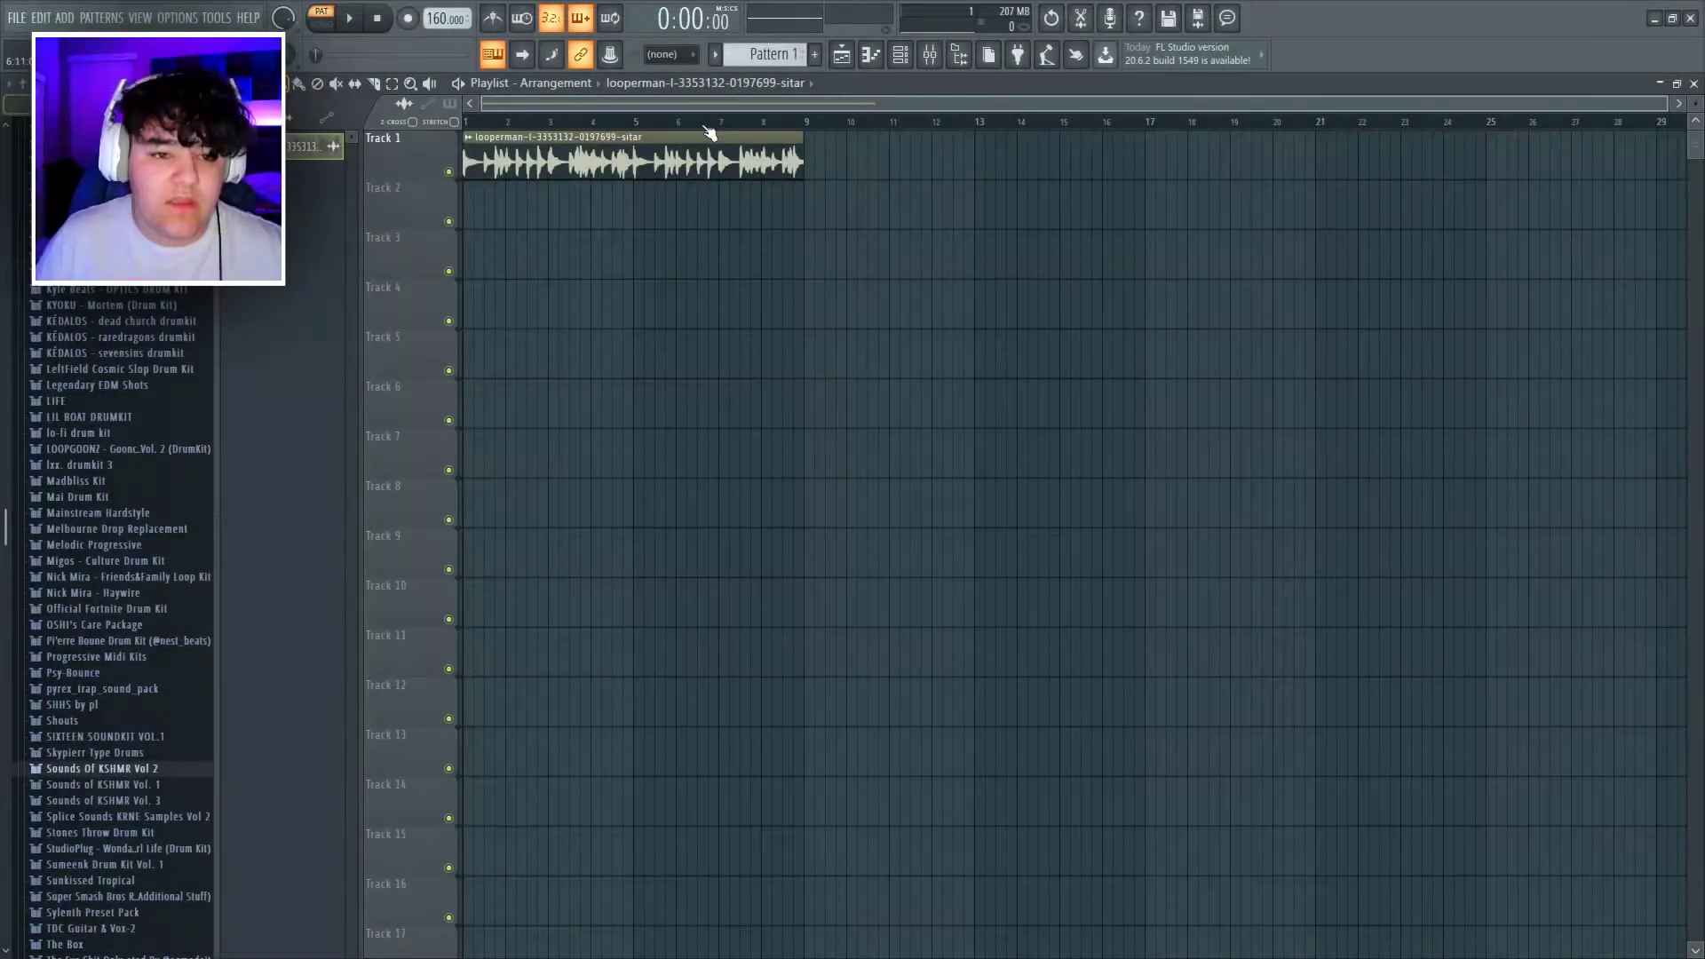
Play the song to listen to the sitar loop on Track 1.
key(space)
double_click(625, 160)
click(882, 327)
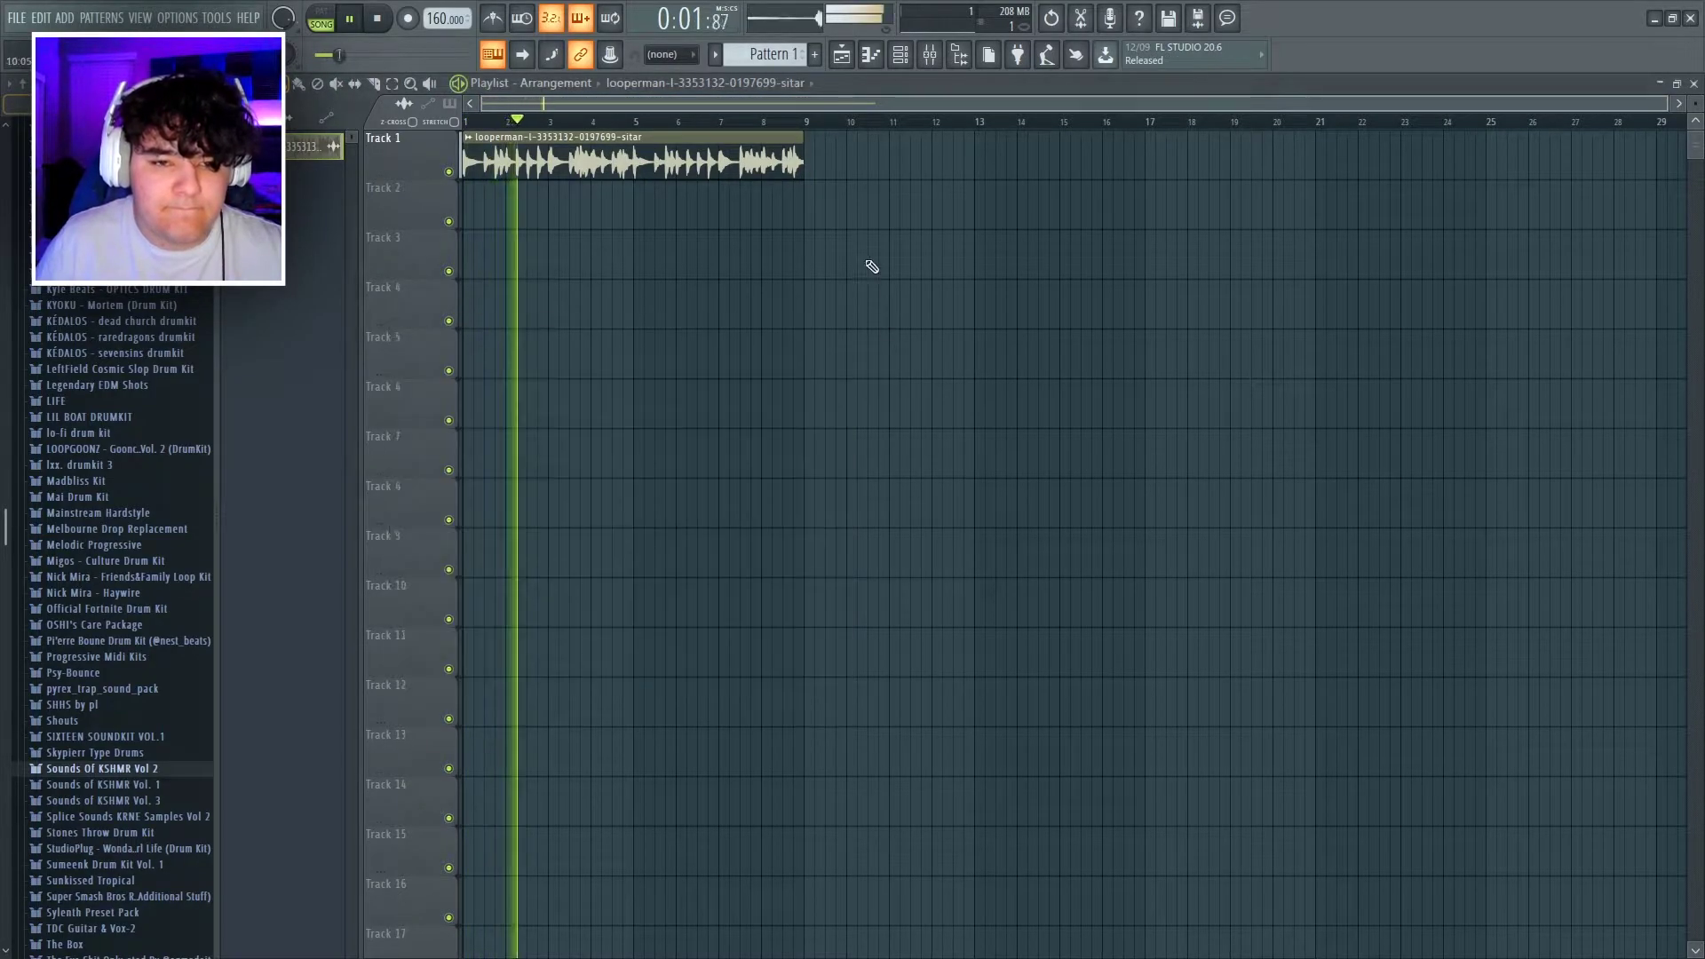
Delete the default Sampler channel from the Unsorted group of the Channel rack.
key(F6)
click(605, 237)
right_click(610, 284)
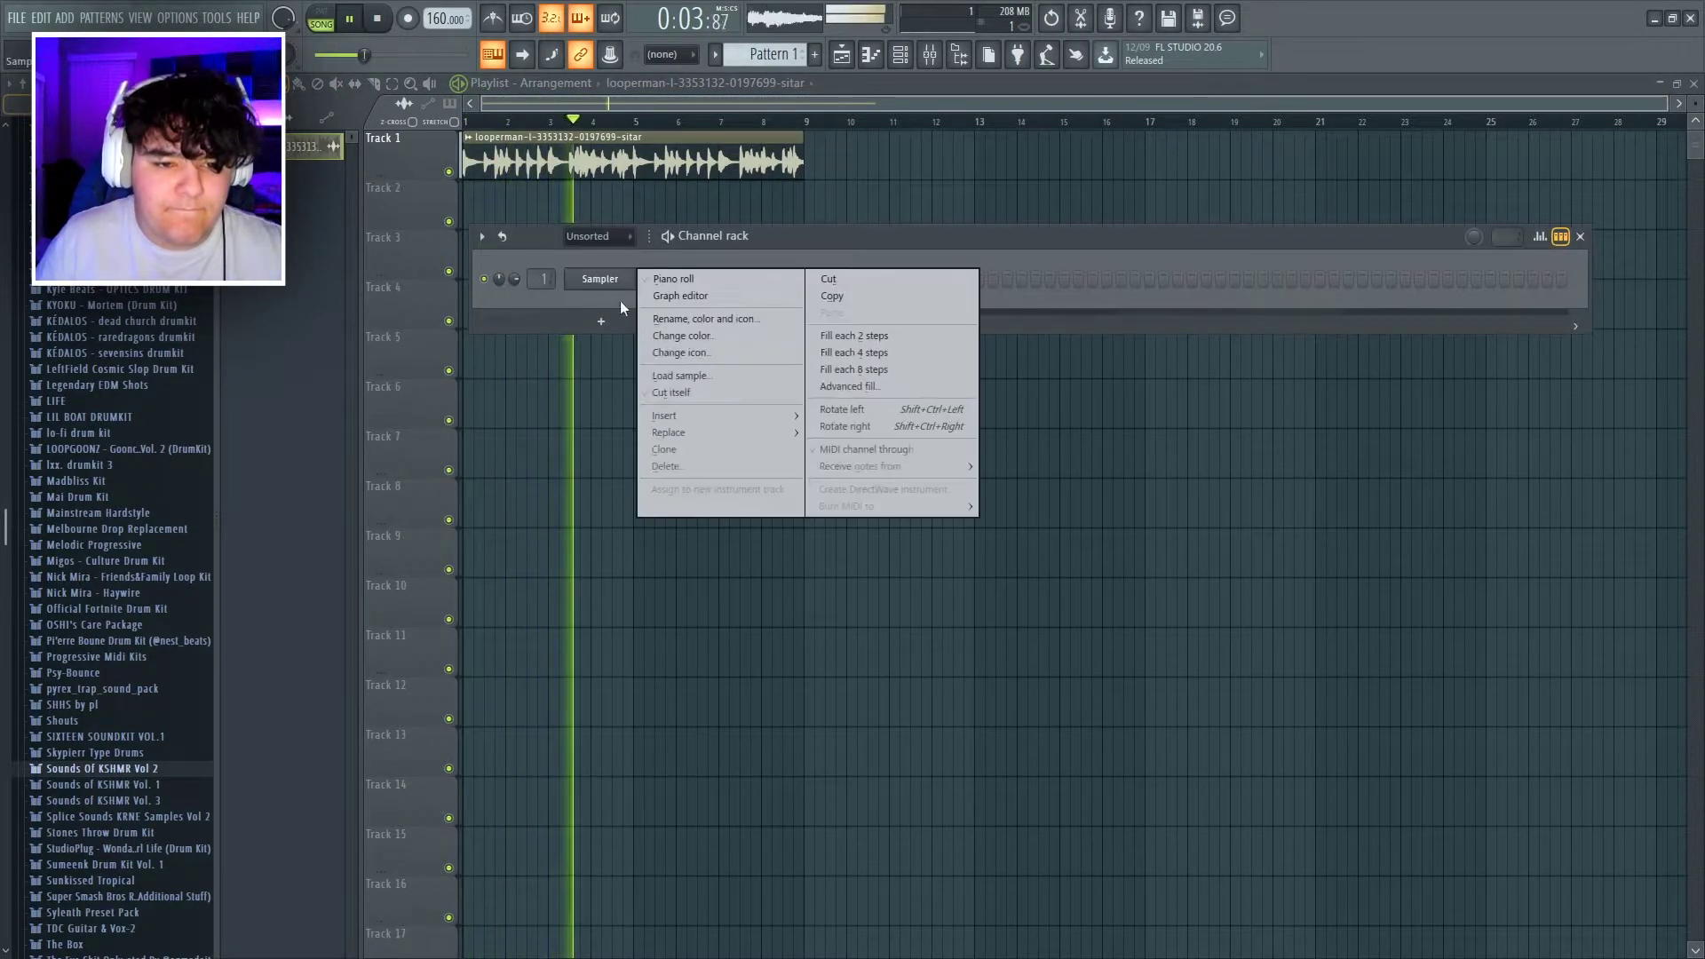
click(690, 467)
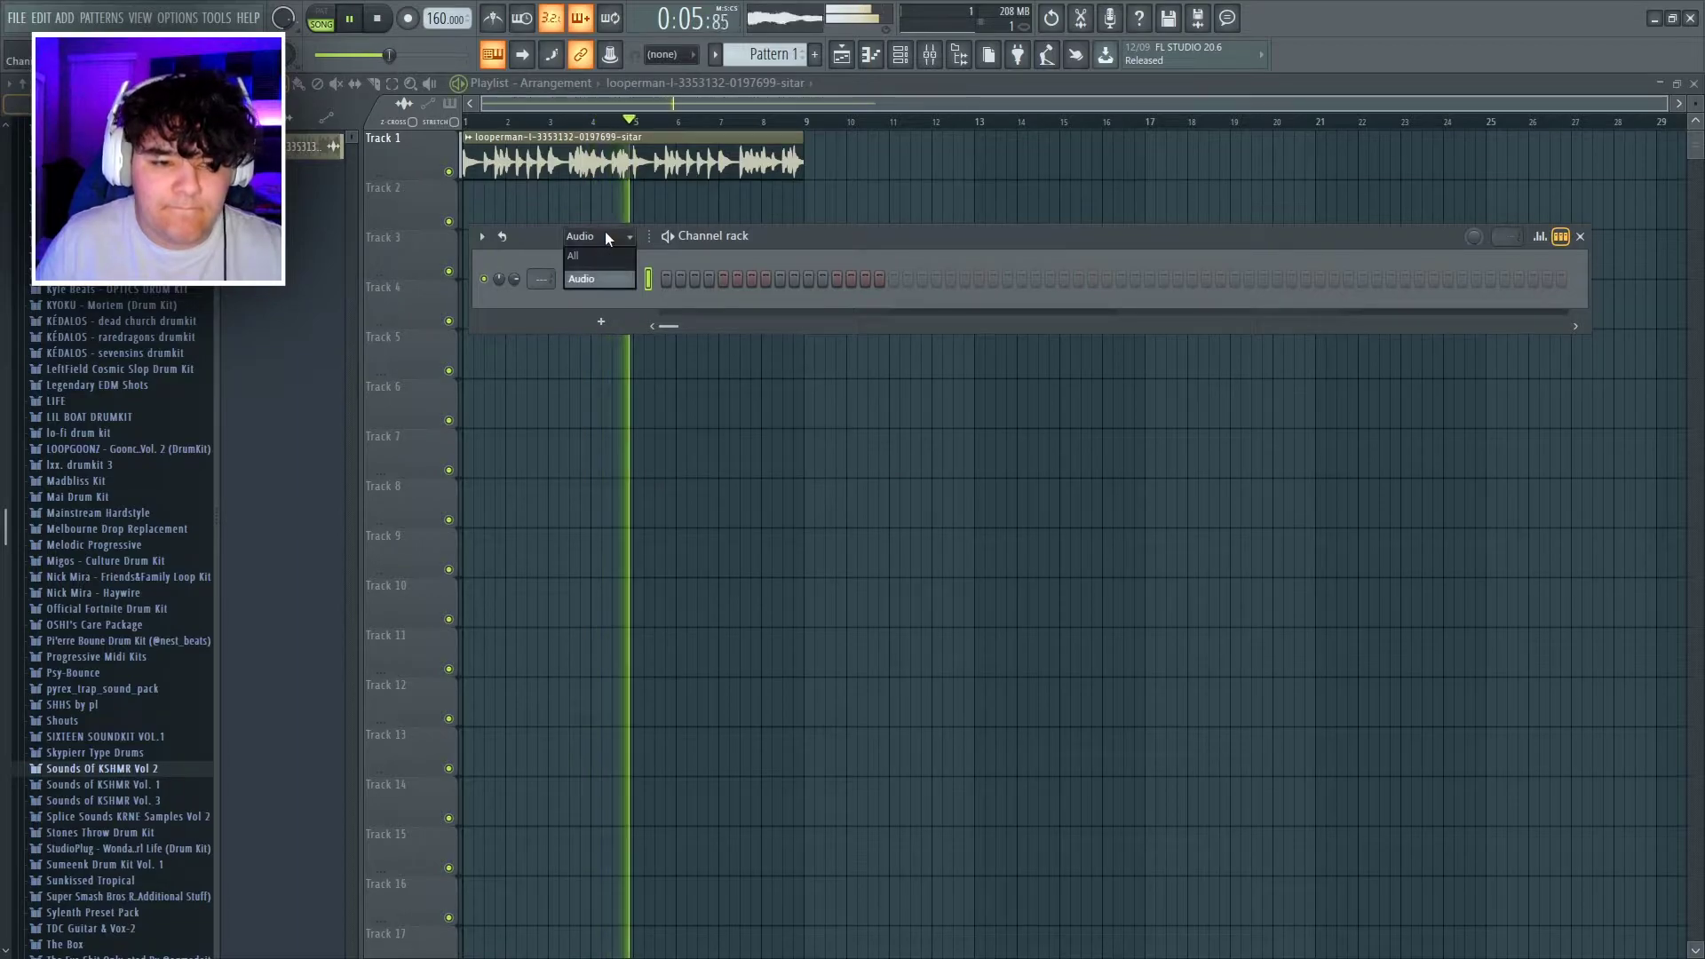
Route the sitar loop's channel to mixer insert 1.
key(F9)
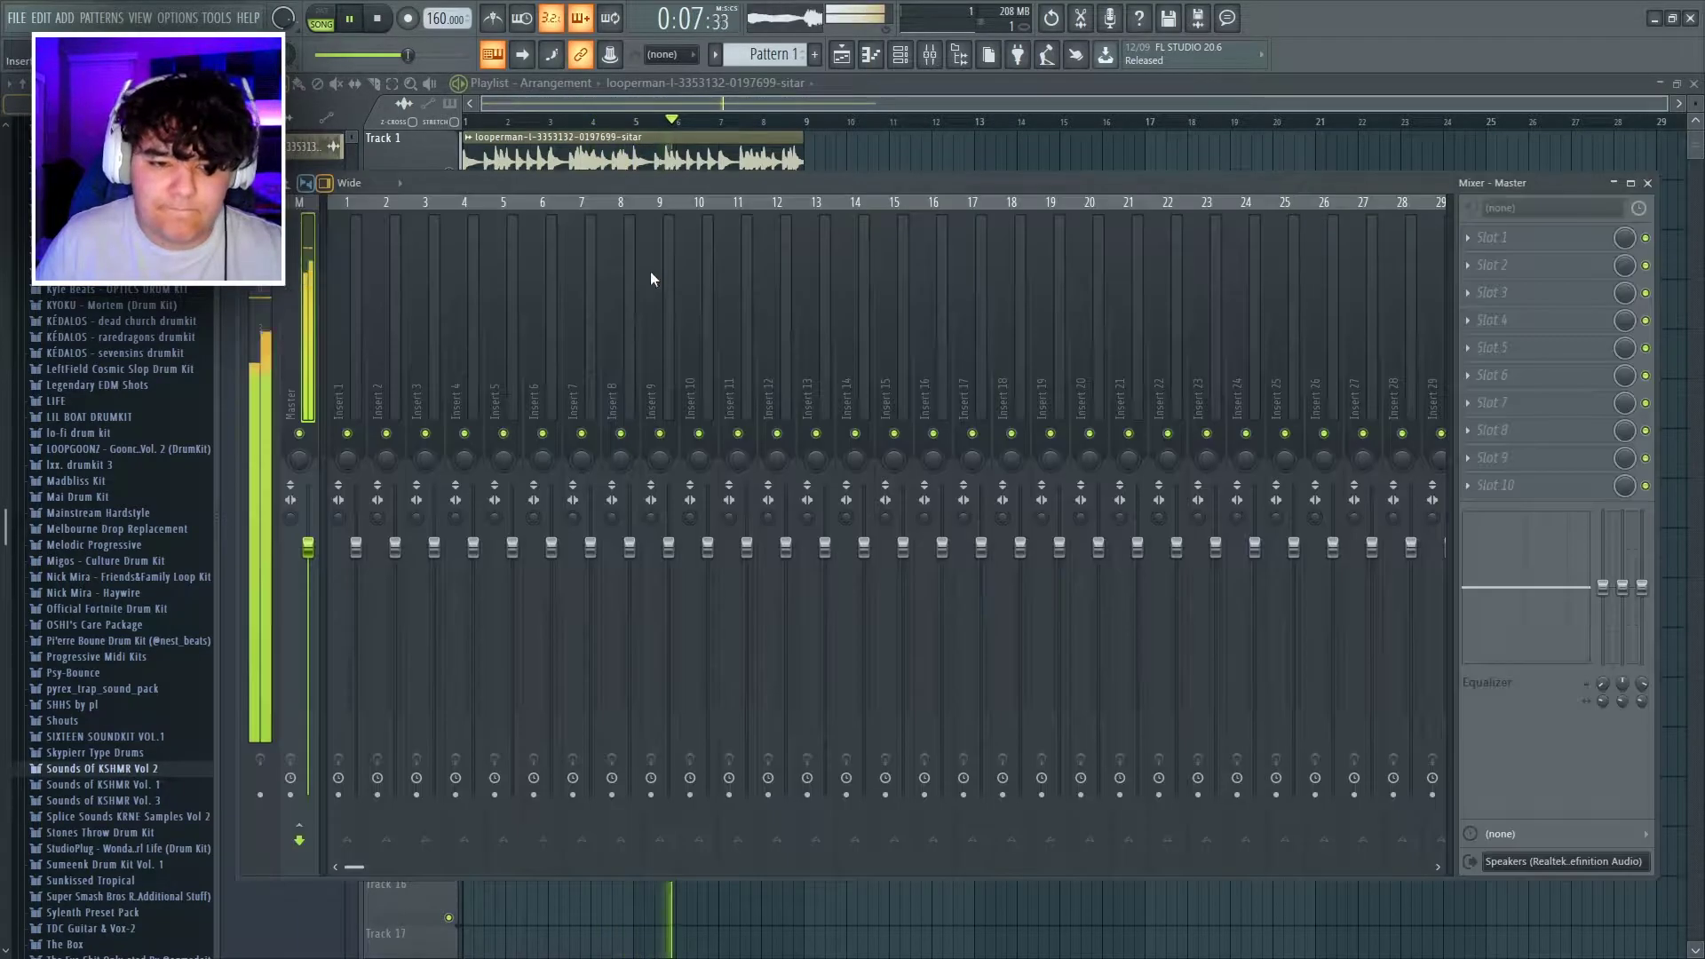
click(354, 393)
key(ctrl+l)
key(ctrl+l)
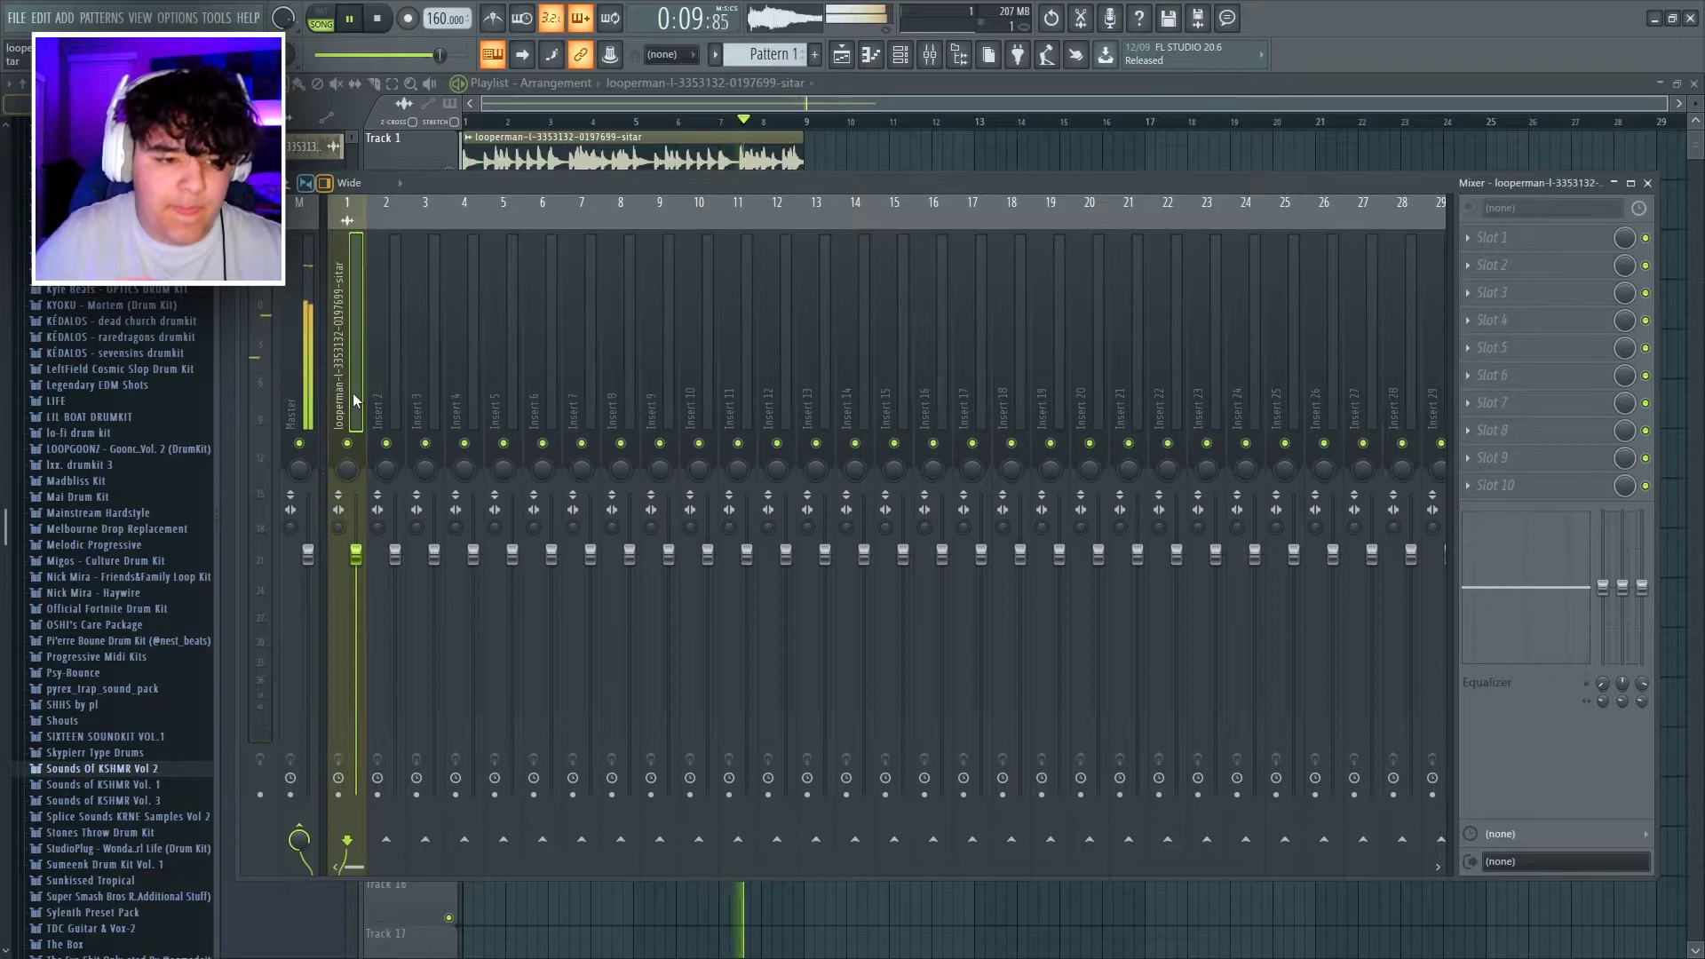
click(787, 144)
key(F9)
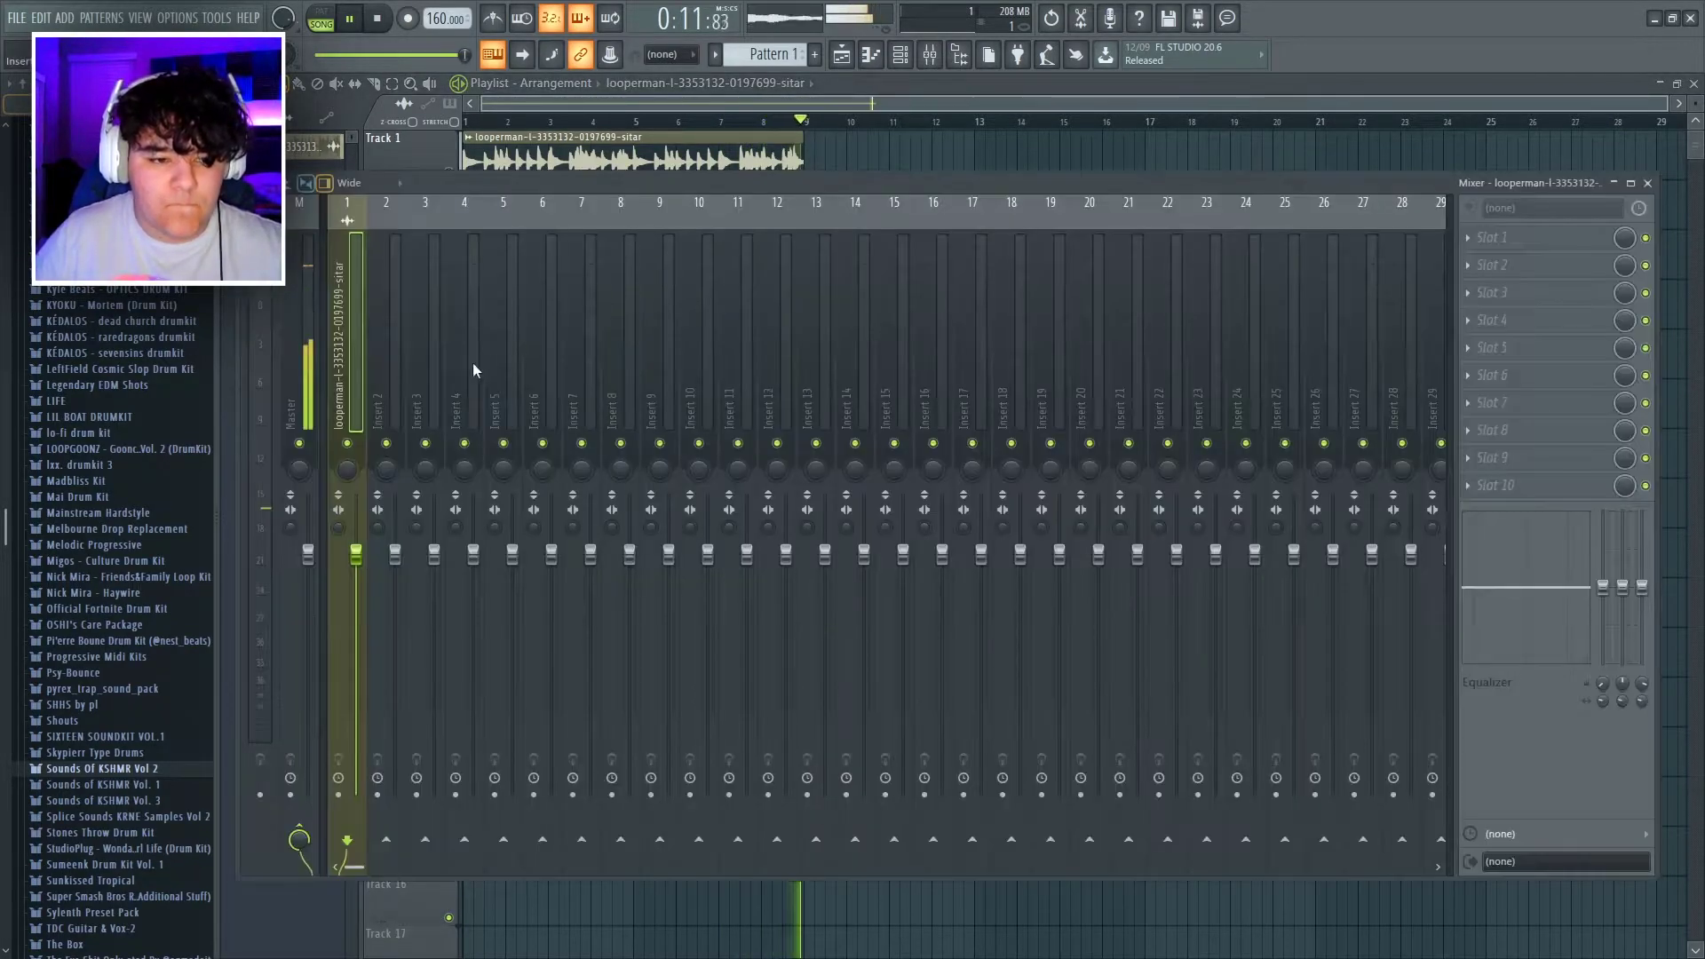
Load Fruity Reeverb 2 into the first effect slot of the sitar's mixer insert and play the loop with it.
key(space)
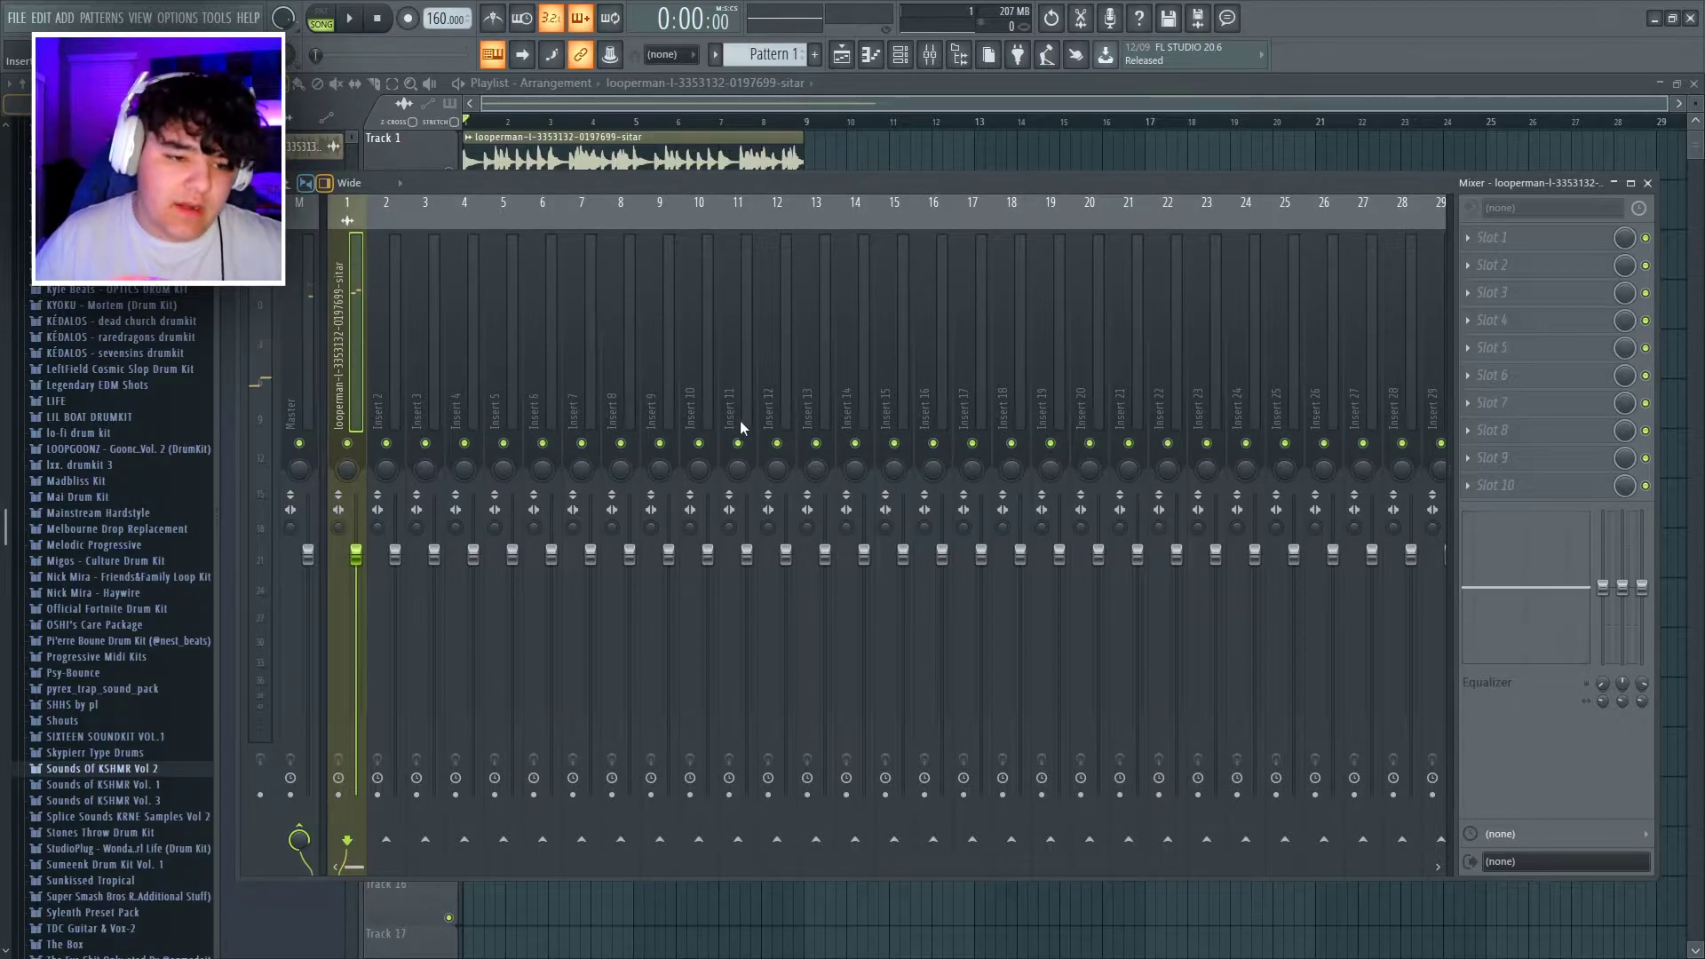
click(1523, 247)
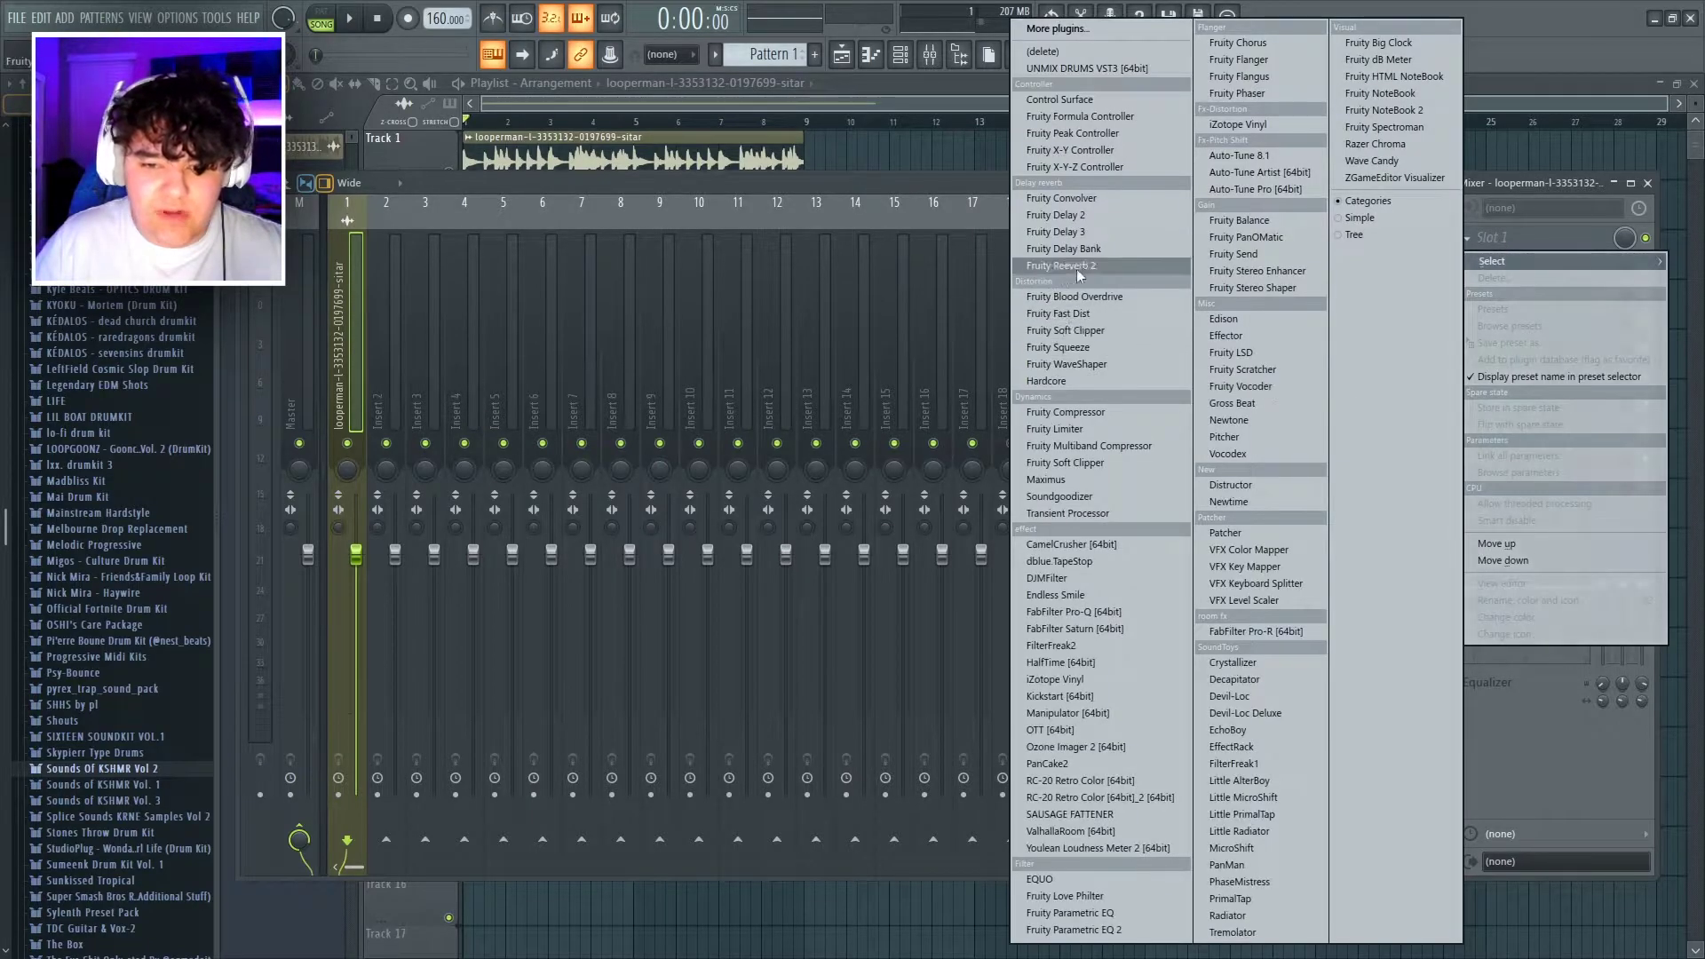
click(1021, 272)
drag(593, 190, 724, 230)
key(space)
click(964, 228)
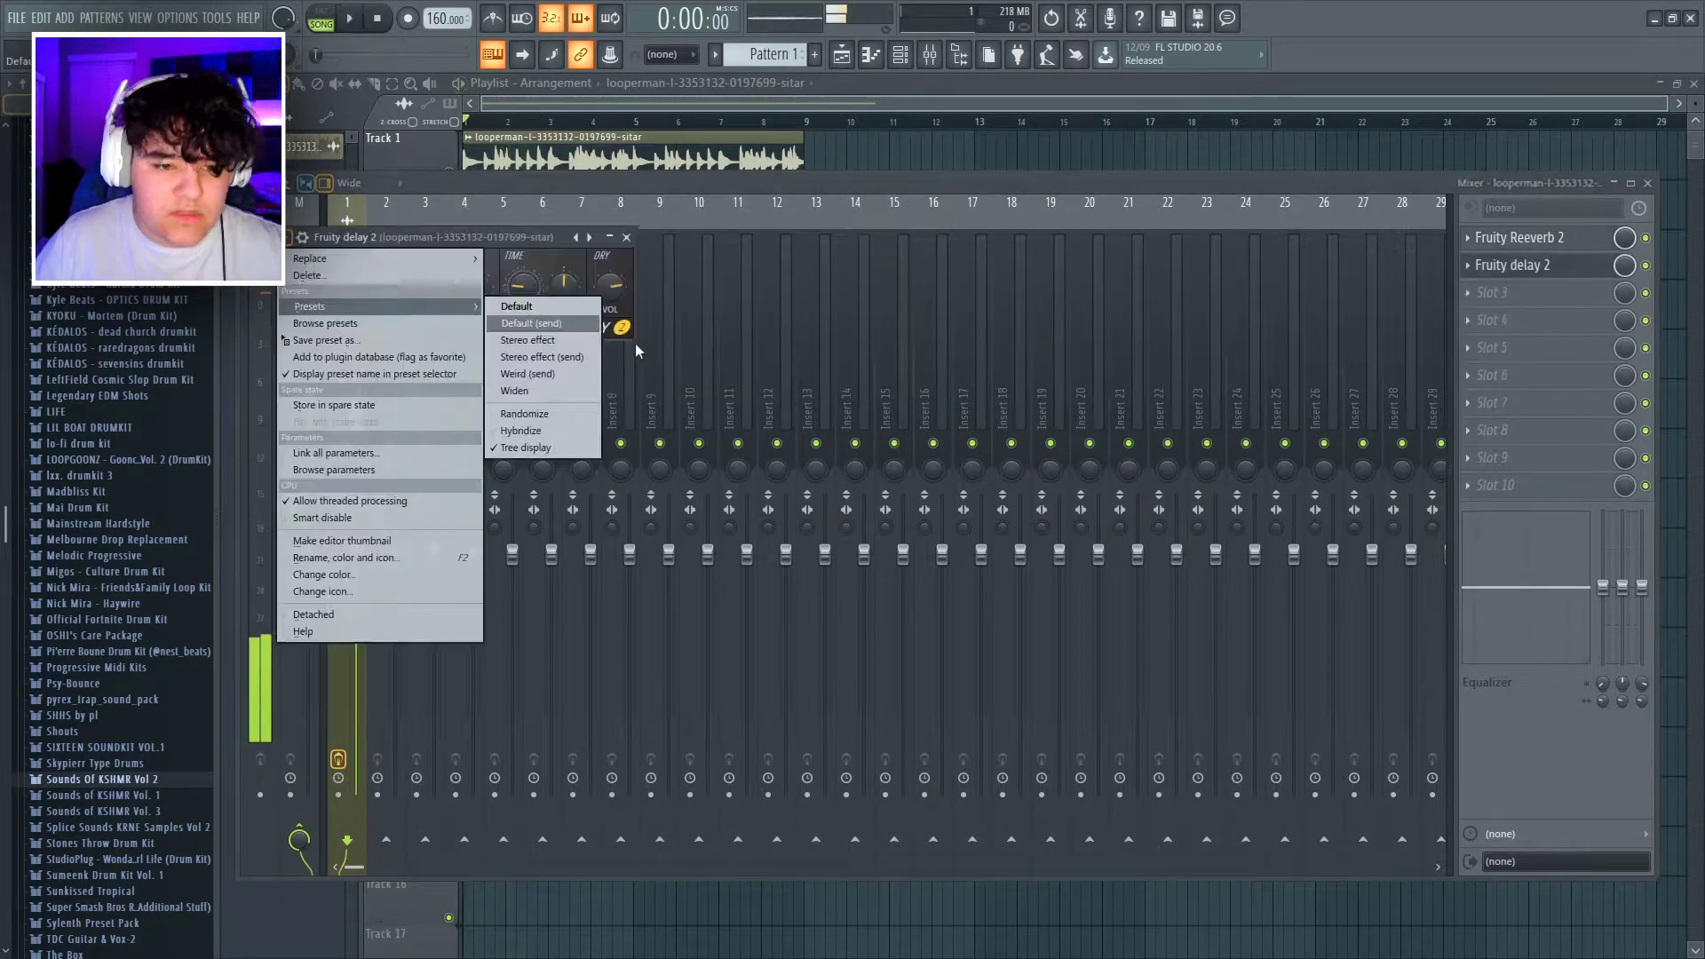
Apply the Widen preset to Fruity Delay 2 in the sitar insert's second effect slot and play the loop.
click(584, 391)
drag(475, 237, 817, 237)
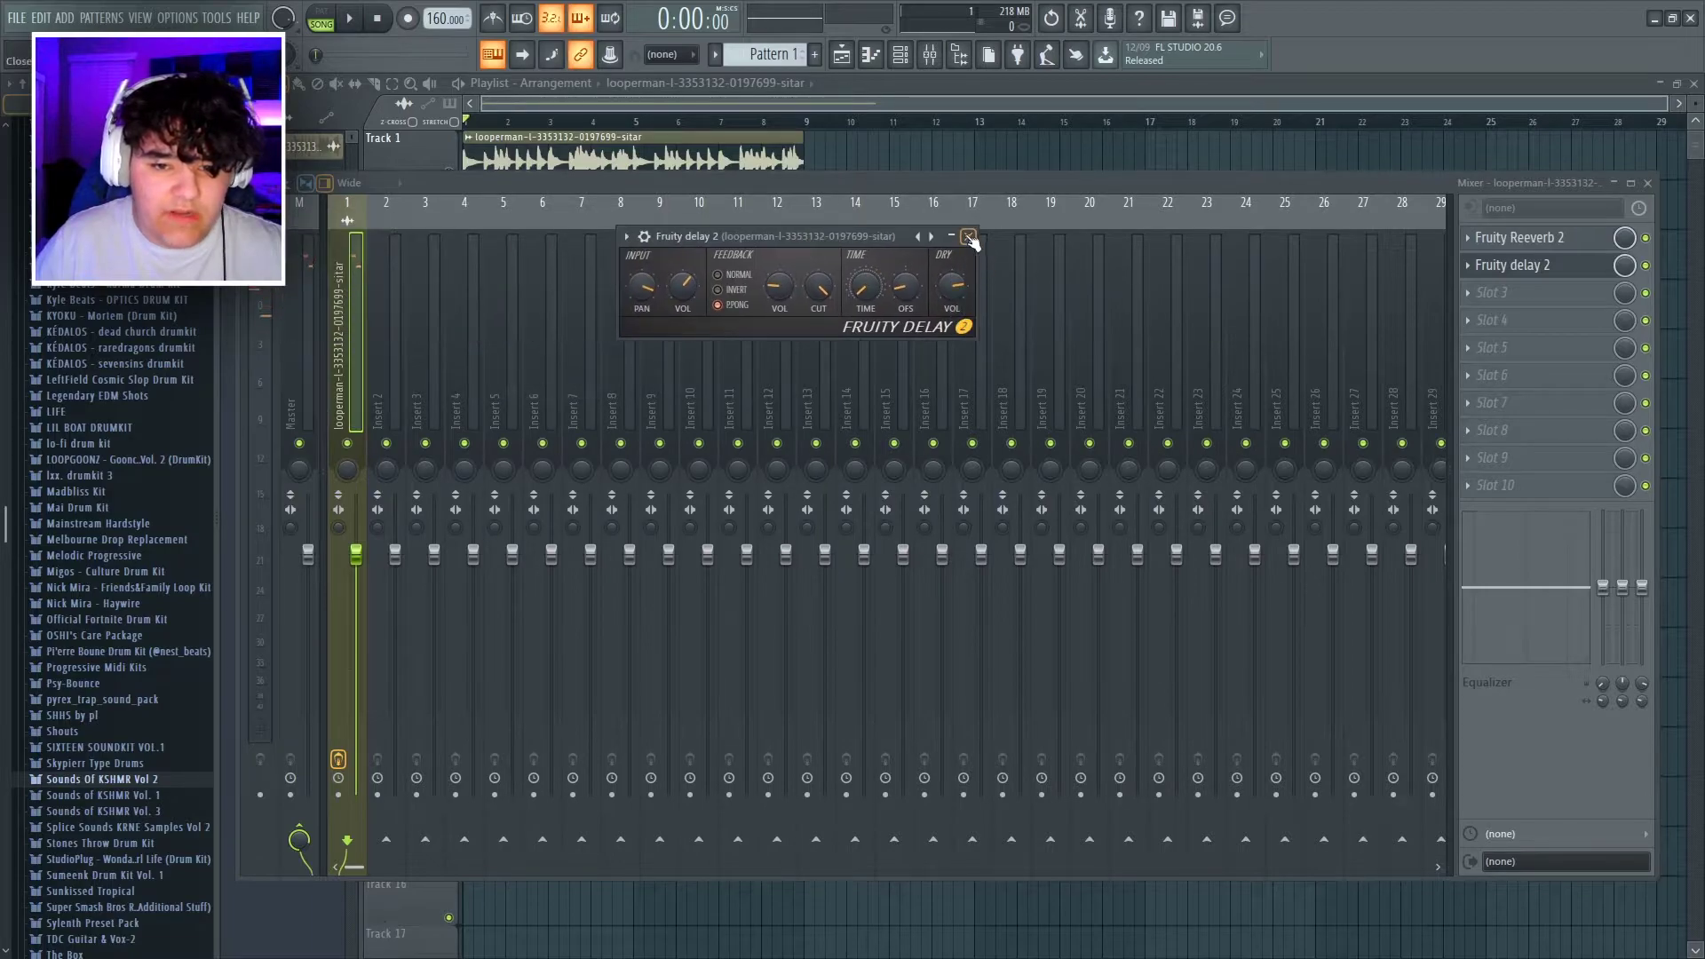
click(970, 238)
key(space)
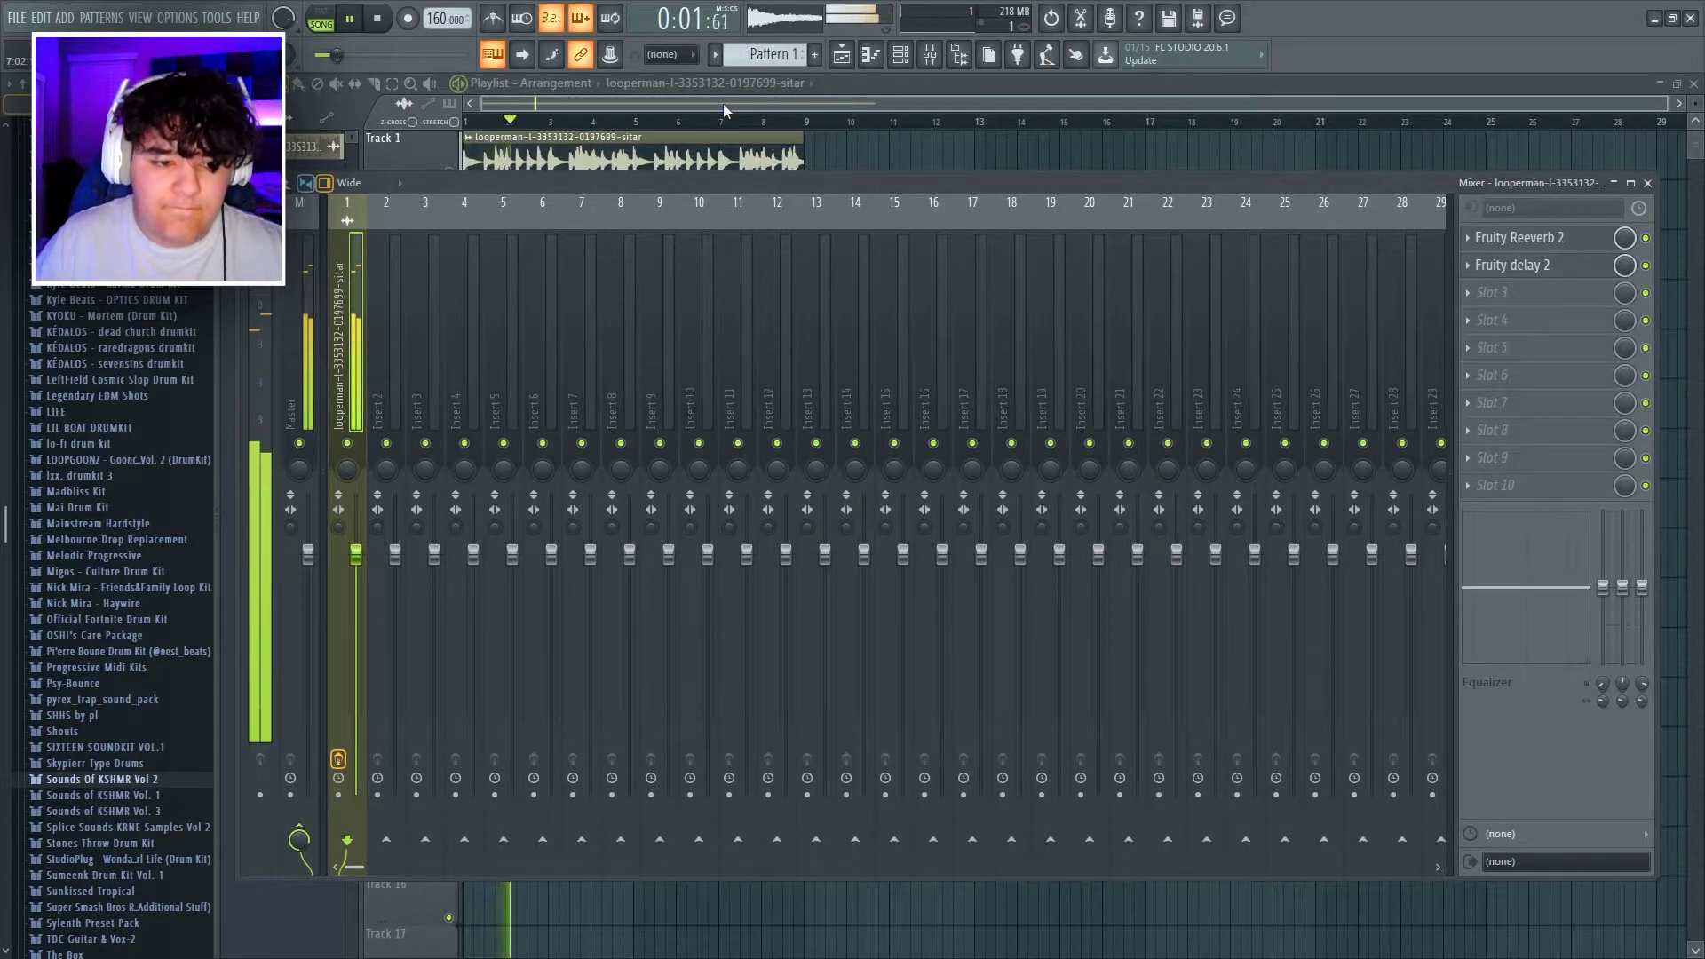
Load the saved mixer track state MASTERBEST onto the Master track.
click(307, 364)
key(space)
right_click(307, 364)
mouse_move(372, 292)
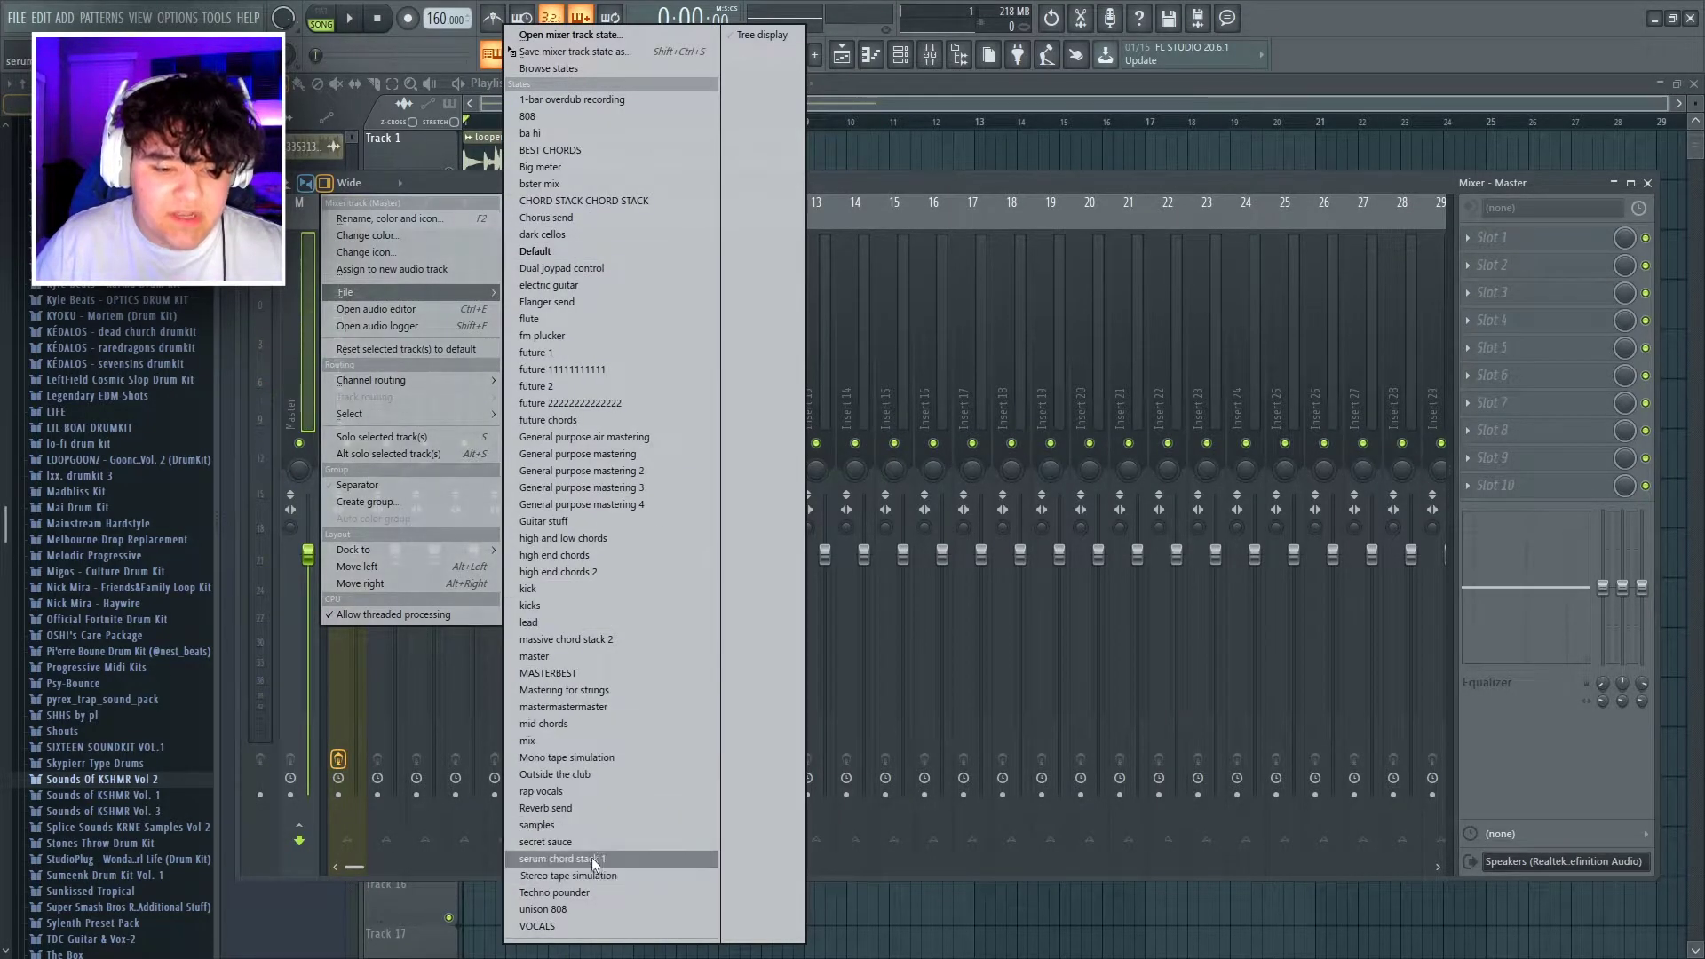
click(579, 672)
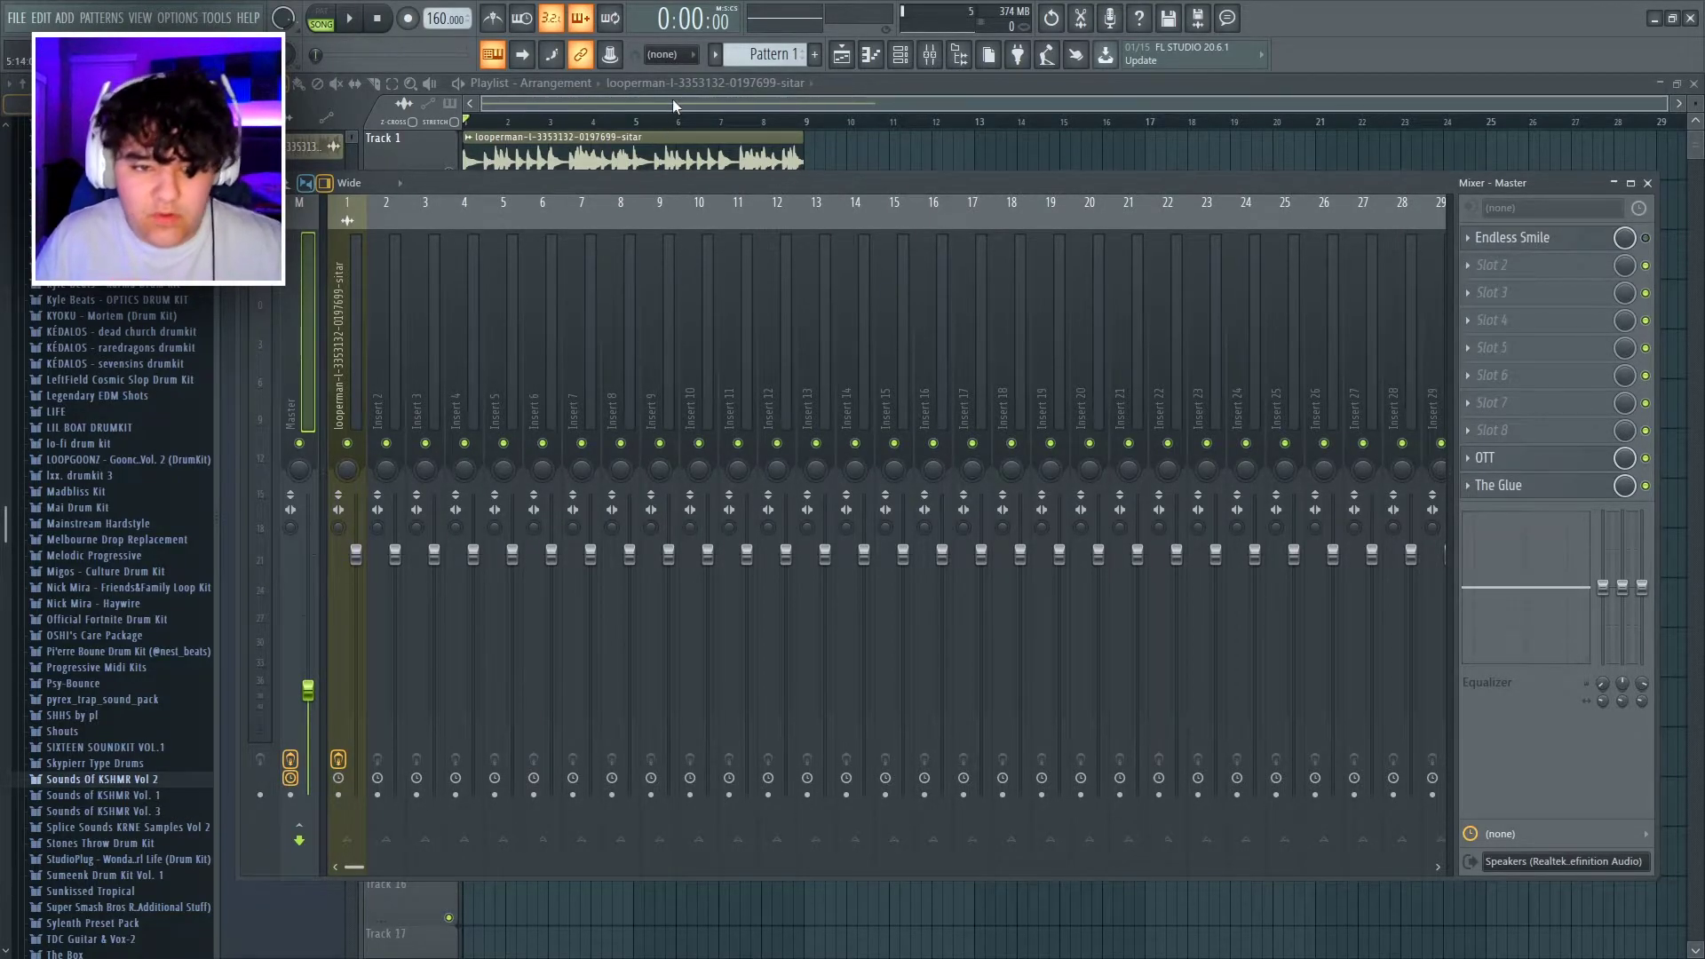
Duplicate the sitar loop three times in a row along Track 1 of the playlist.
key(F9)
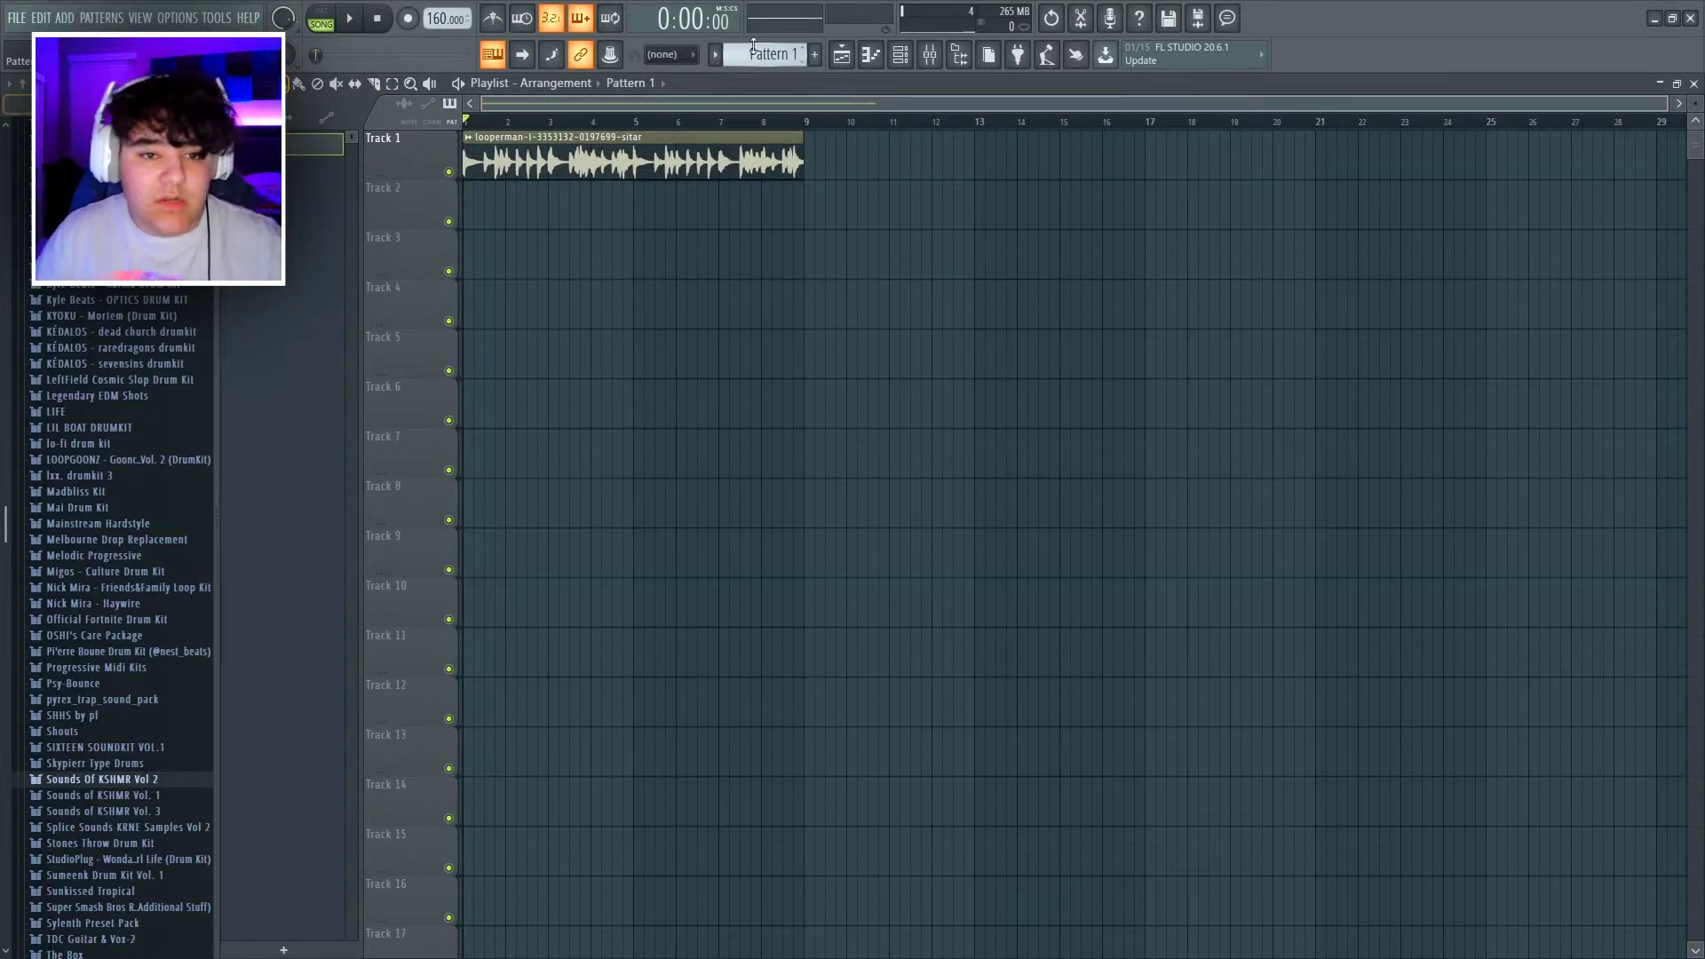
key(ctrl+b)
key(ctrl+b)
key(ctrl+b)
Load the Tremolator effect into slot 3 of the sitar's mixer insert.
key(F9)
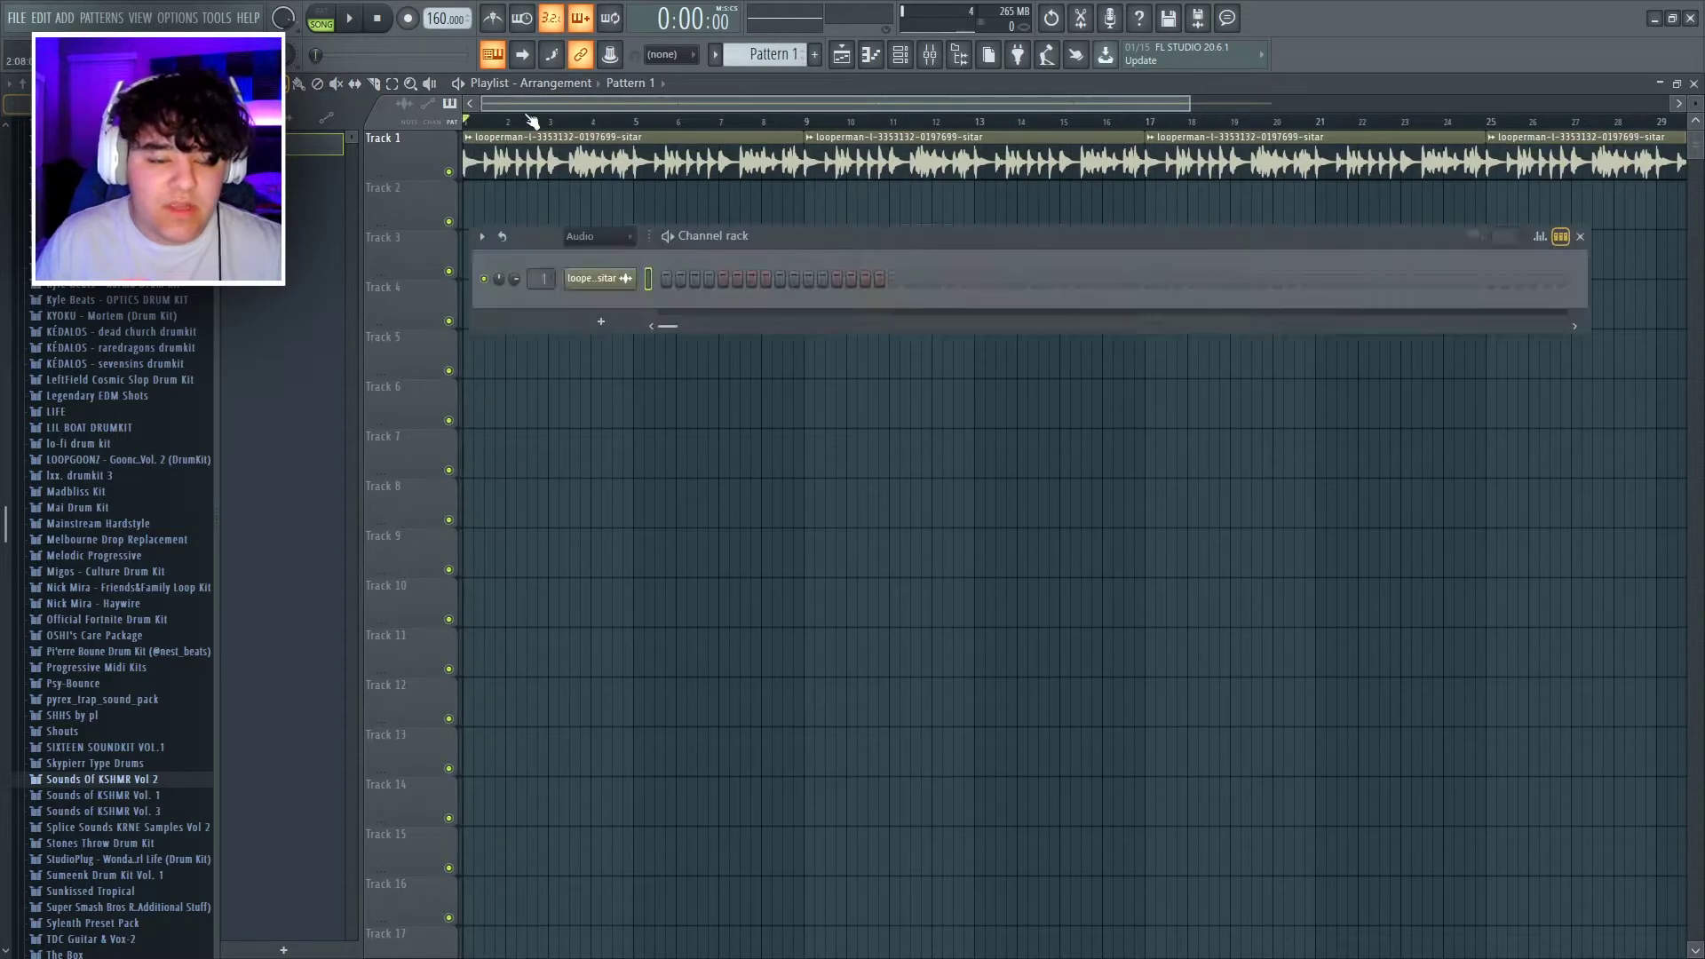
click(1481, 293)
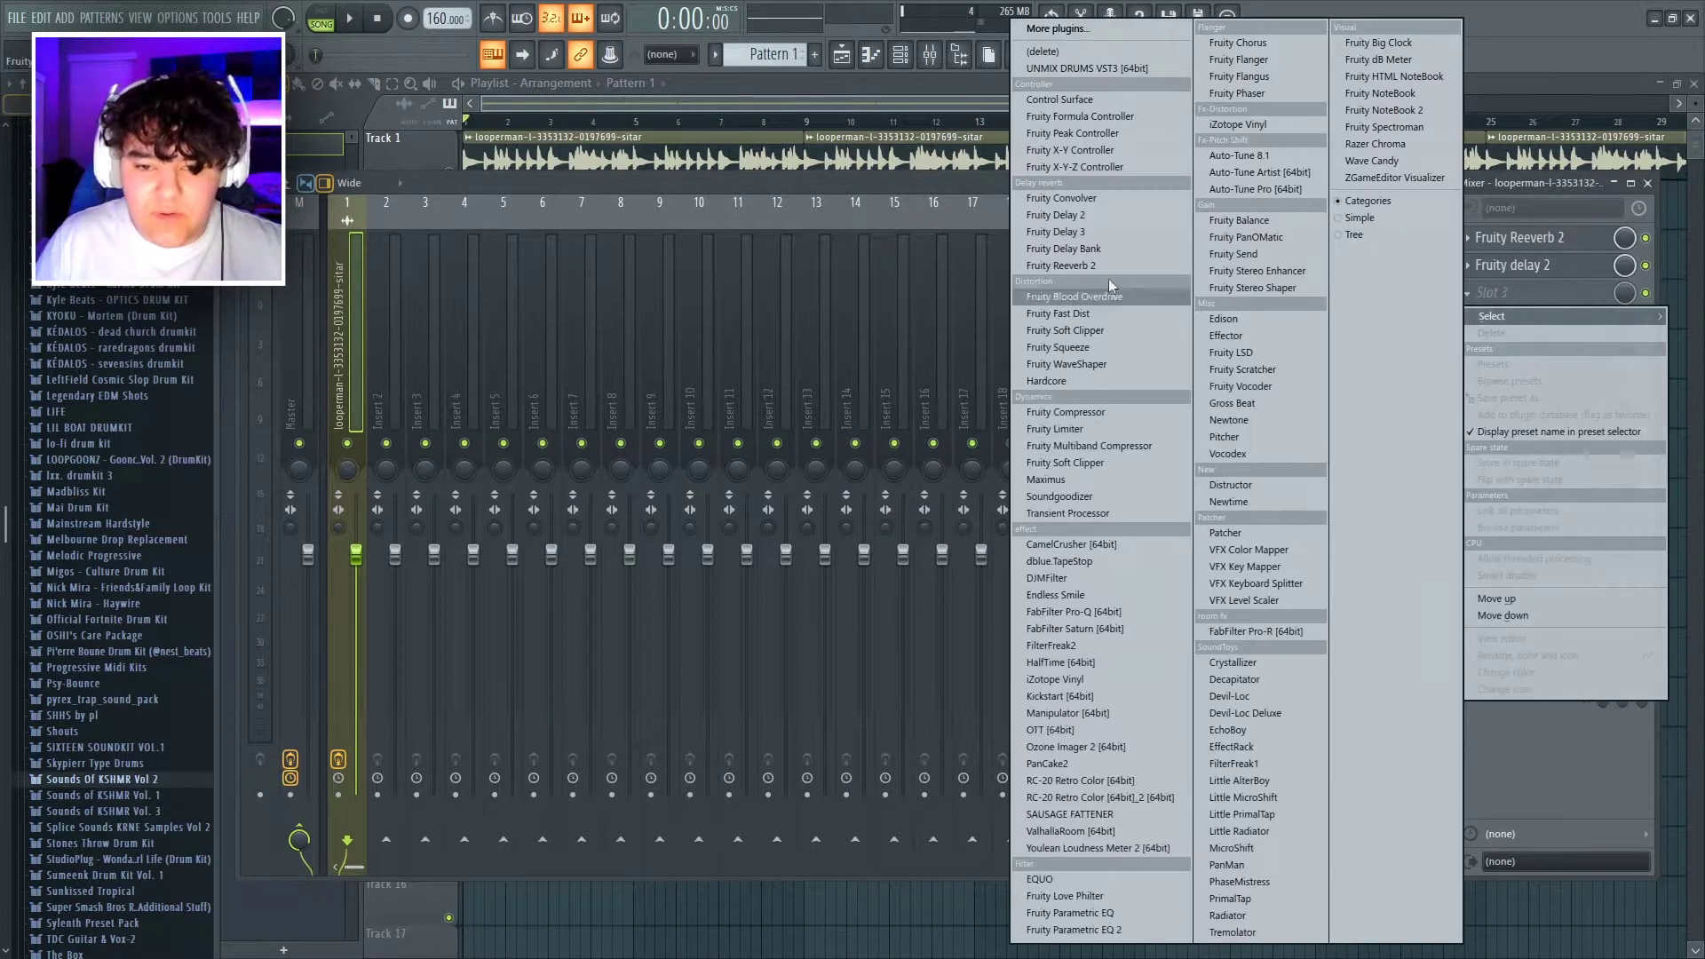
click(1234, 933)
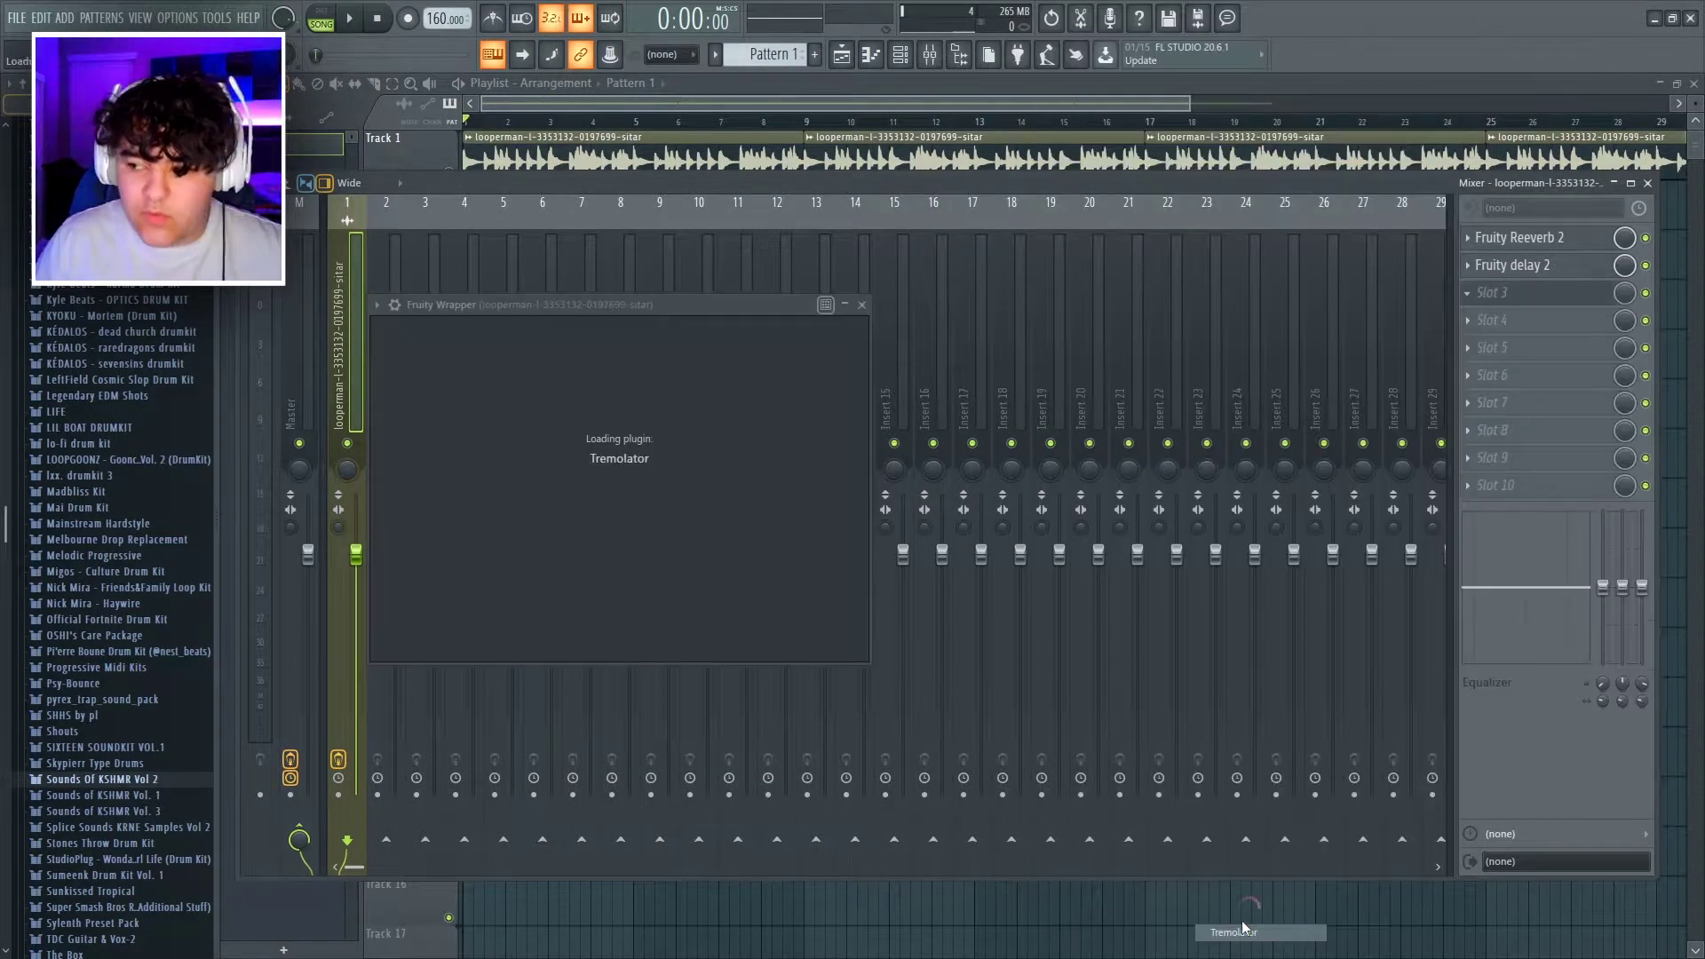
drag(624, 301, 670, 264)
Audition Tremolator presets over the playing loop, choose Fender Vibrolux (MIDI) and close the plugin window.
key(space)
click(512, 296)
click(510, 295)
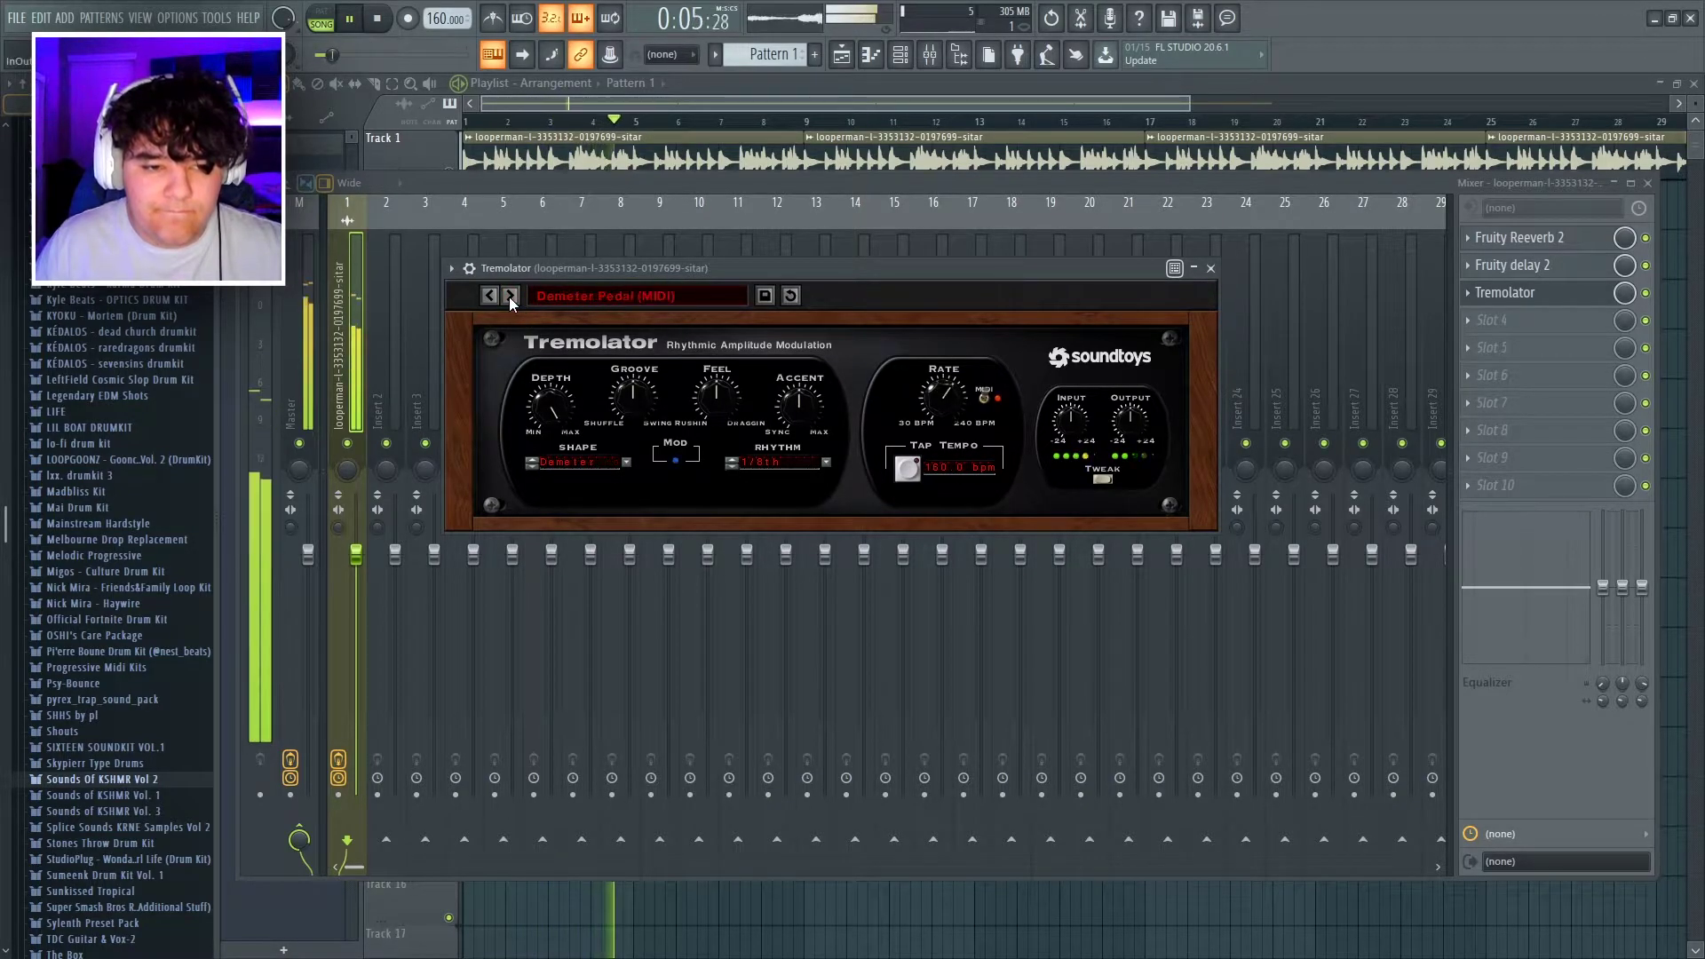
click(511, 295)
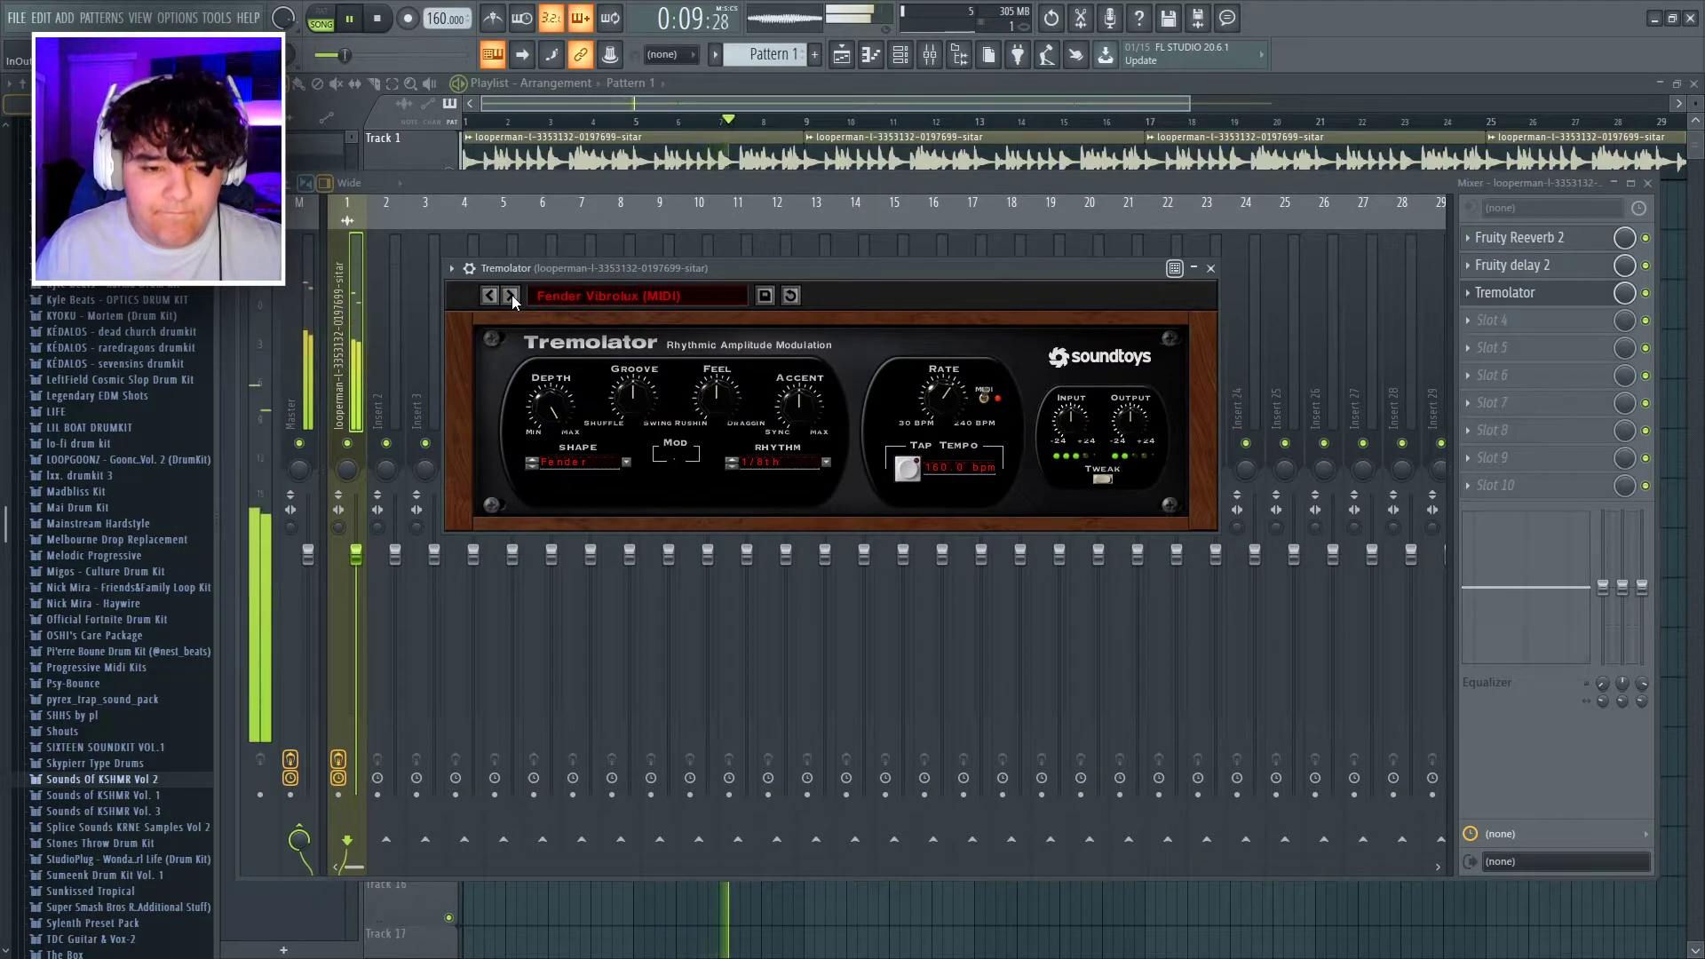
drag(622, 270, 664, 279)
key(space)
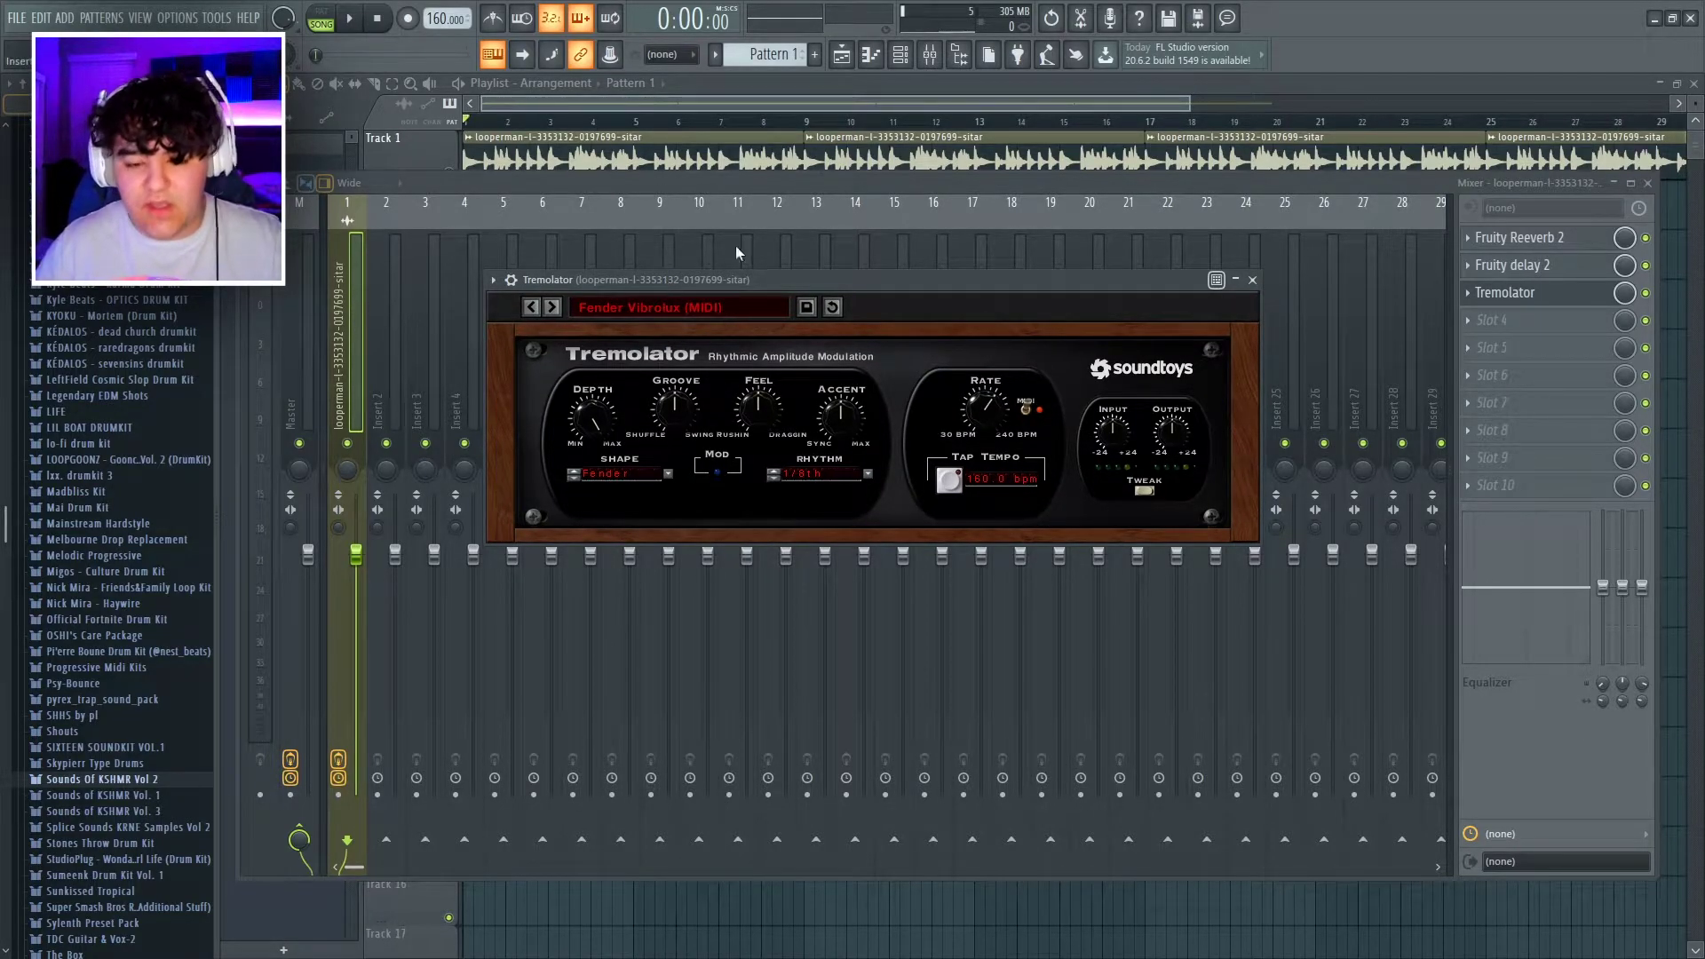
click(1253, 281)
Create an automation clip for Tremolator's mix level and shorten it on Track 2 to end around bar 9.
right_click(1623, 295)
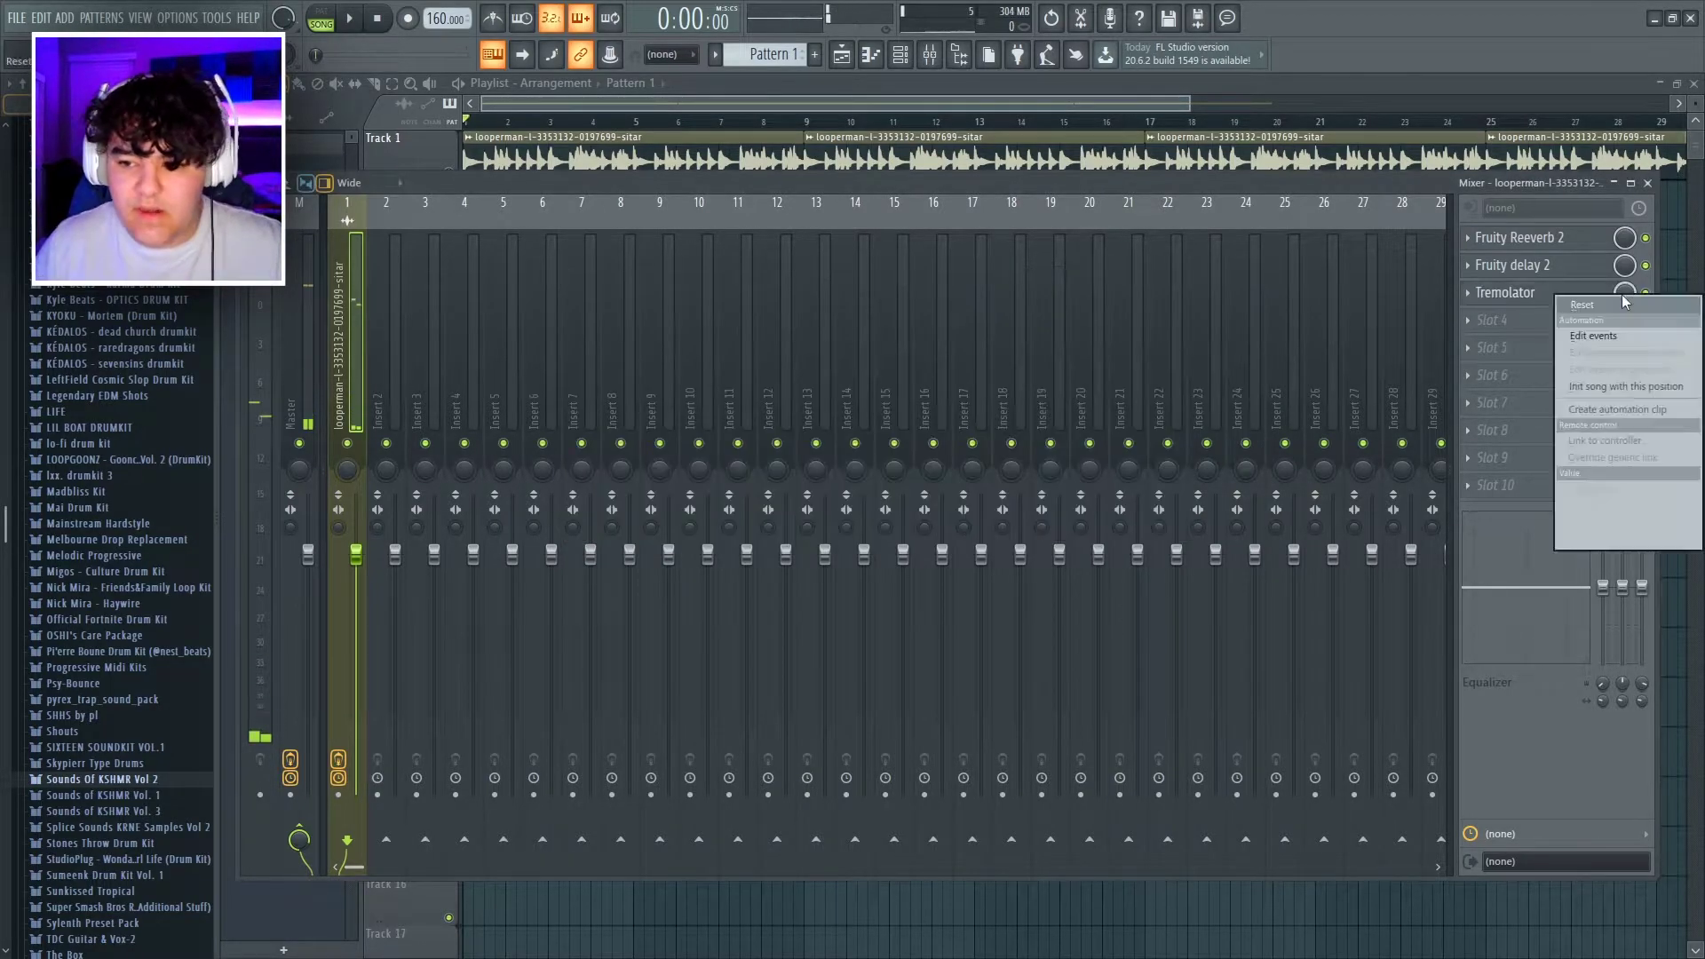
click(1611, 410)
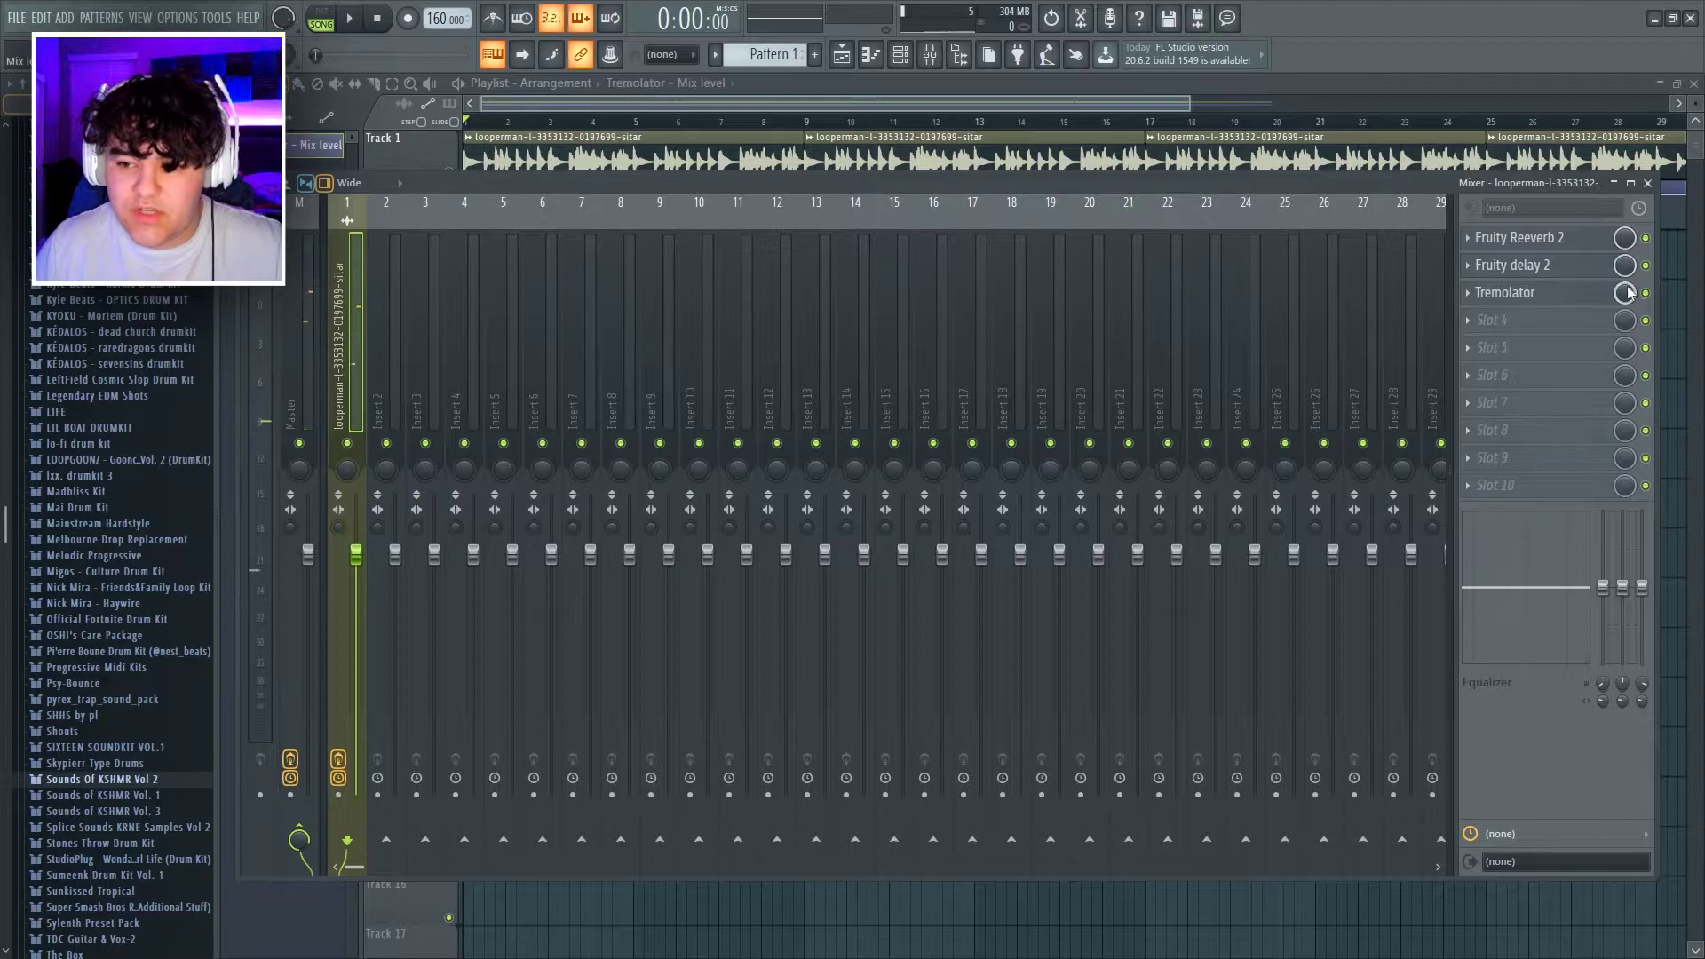
click(935, 101)
drag(471, 196, 404, 281)
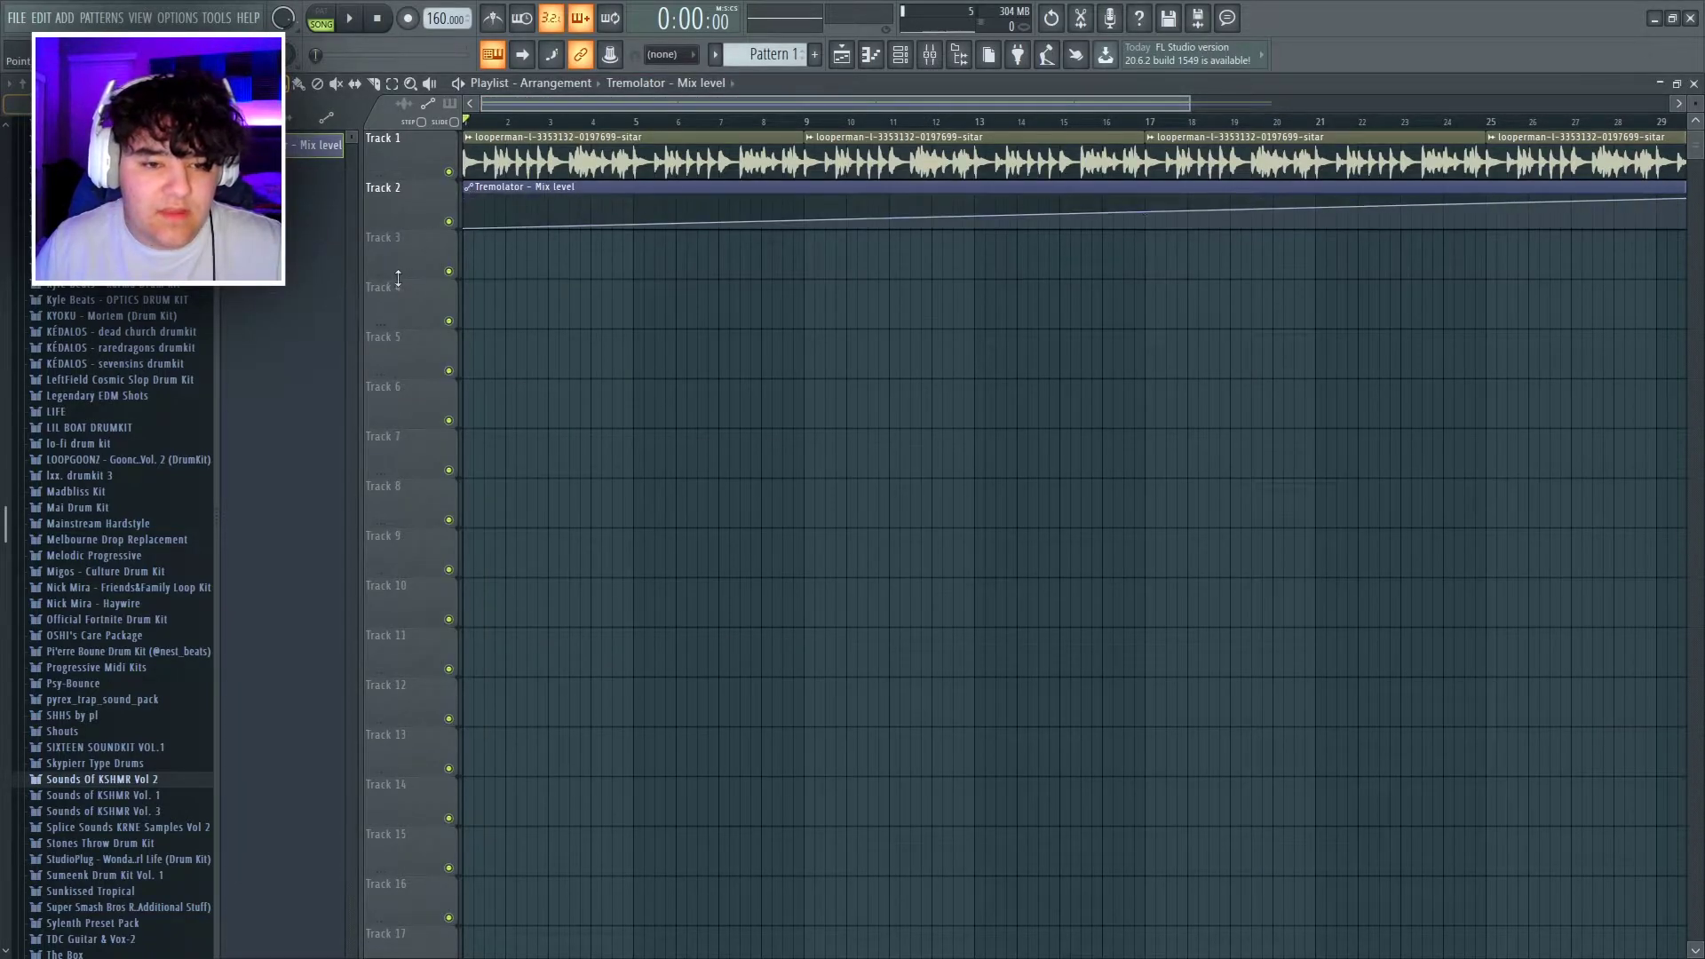
drag(809, 229, 809, 172)
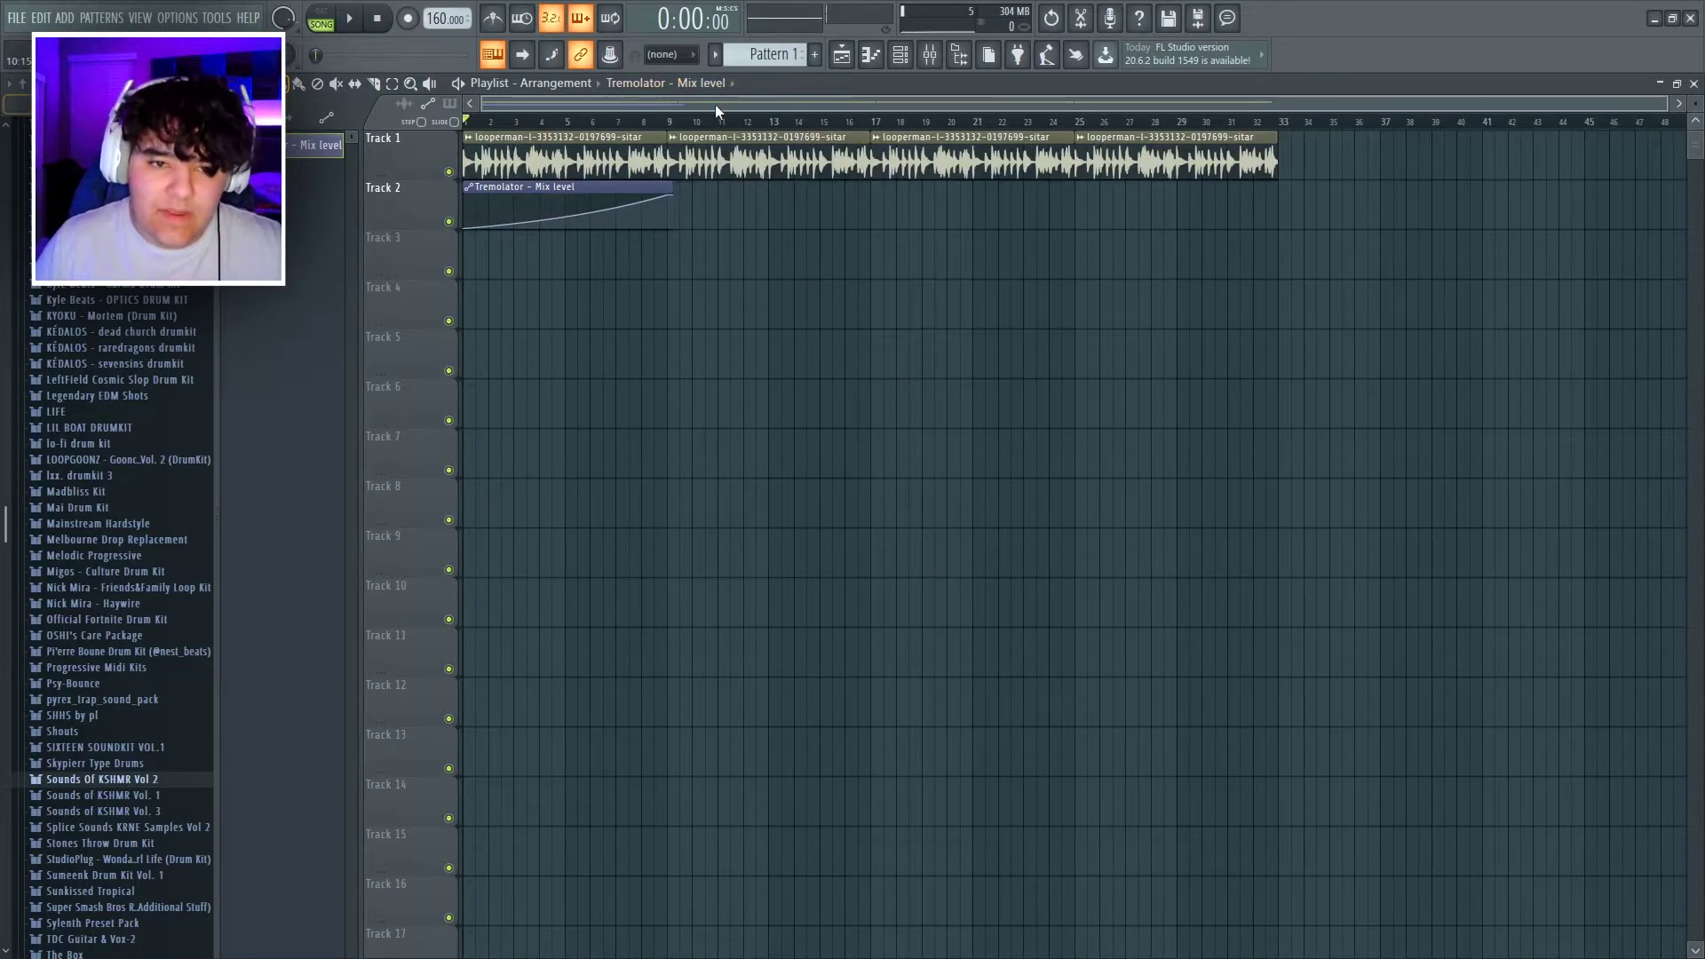
Place the KSHMR Sweep Transition 12 - (C#) sample on Track 3 with its swell peaking at bar 9, and play it.
scroll(681, 373, up, 5)
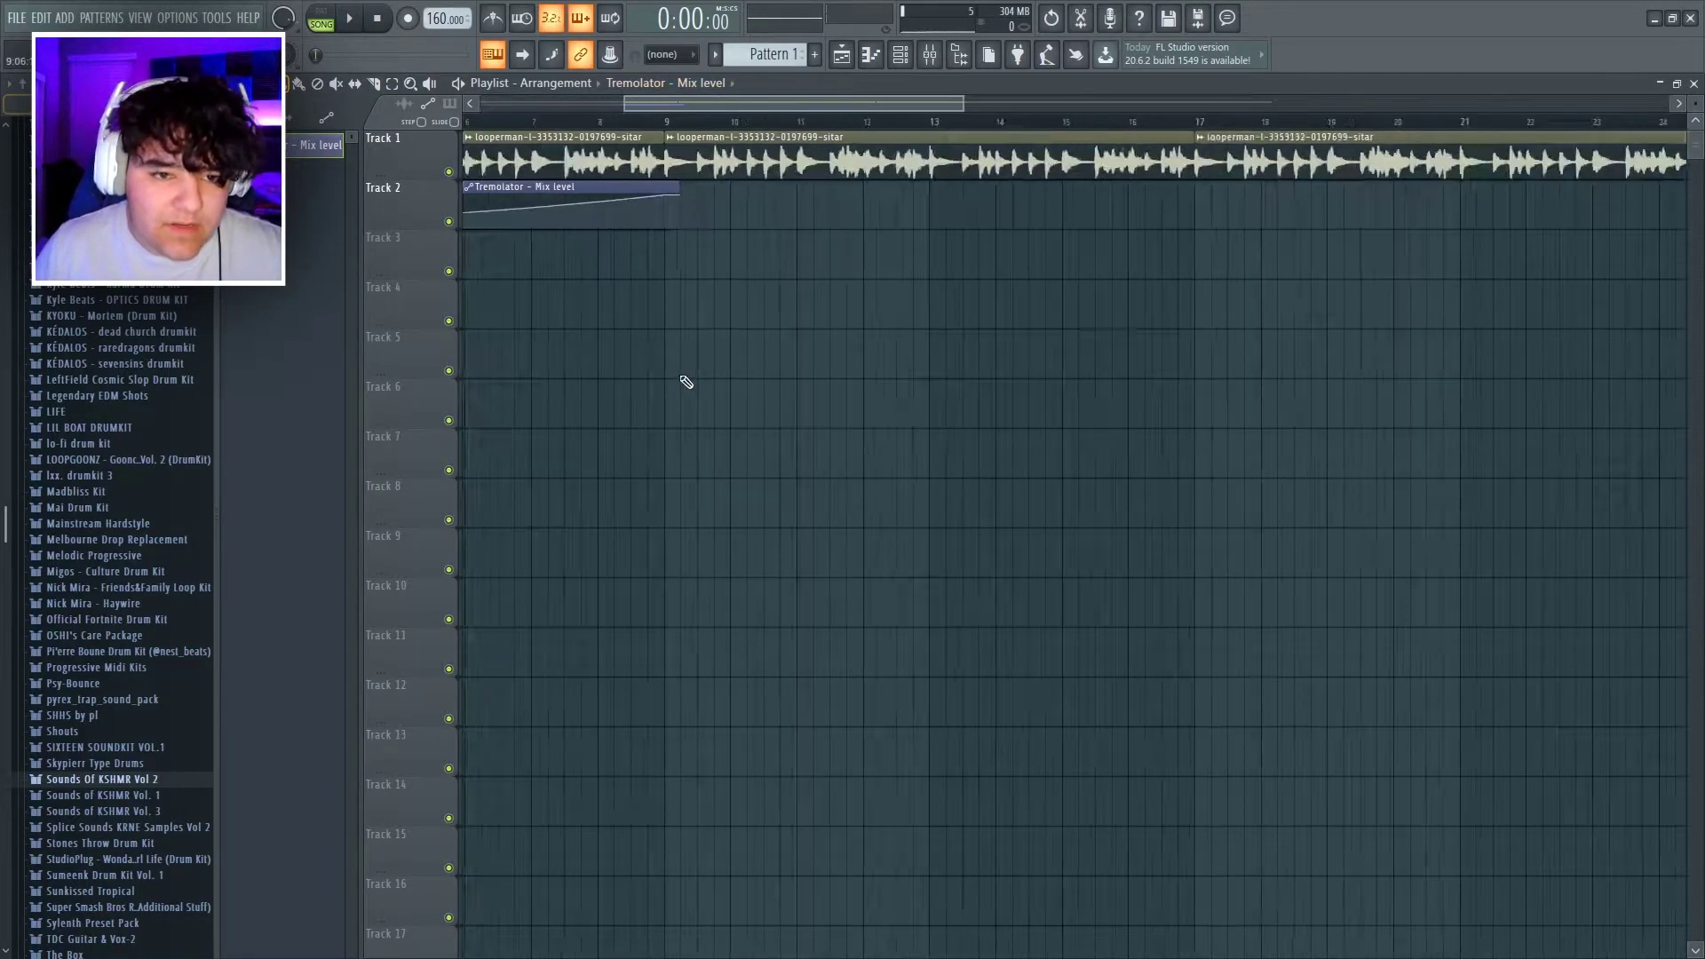
drag(680, 105, 859, 128)
drag(731, 101, 734, 203)
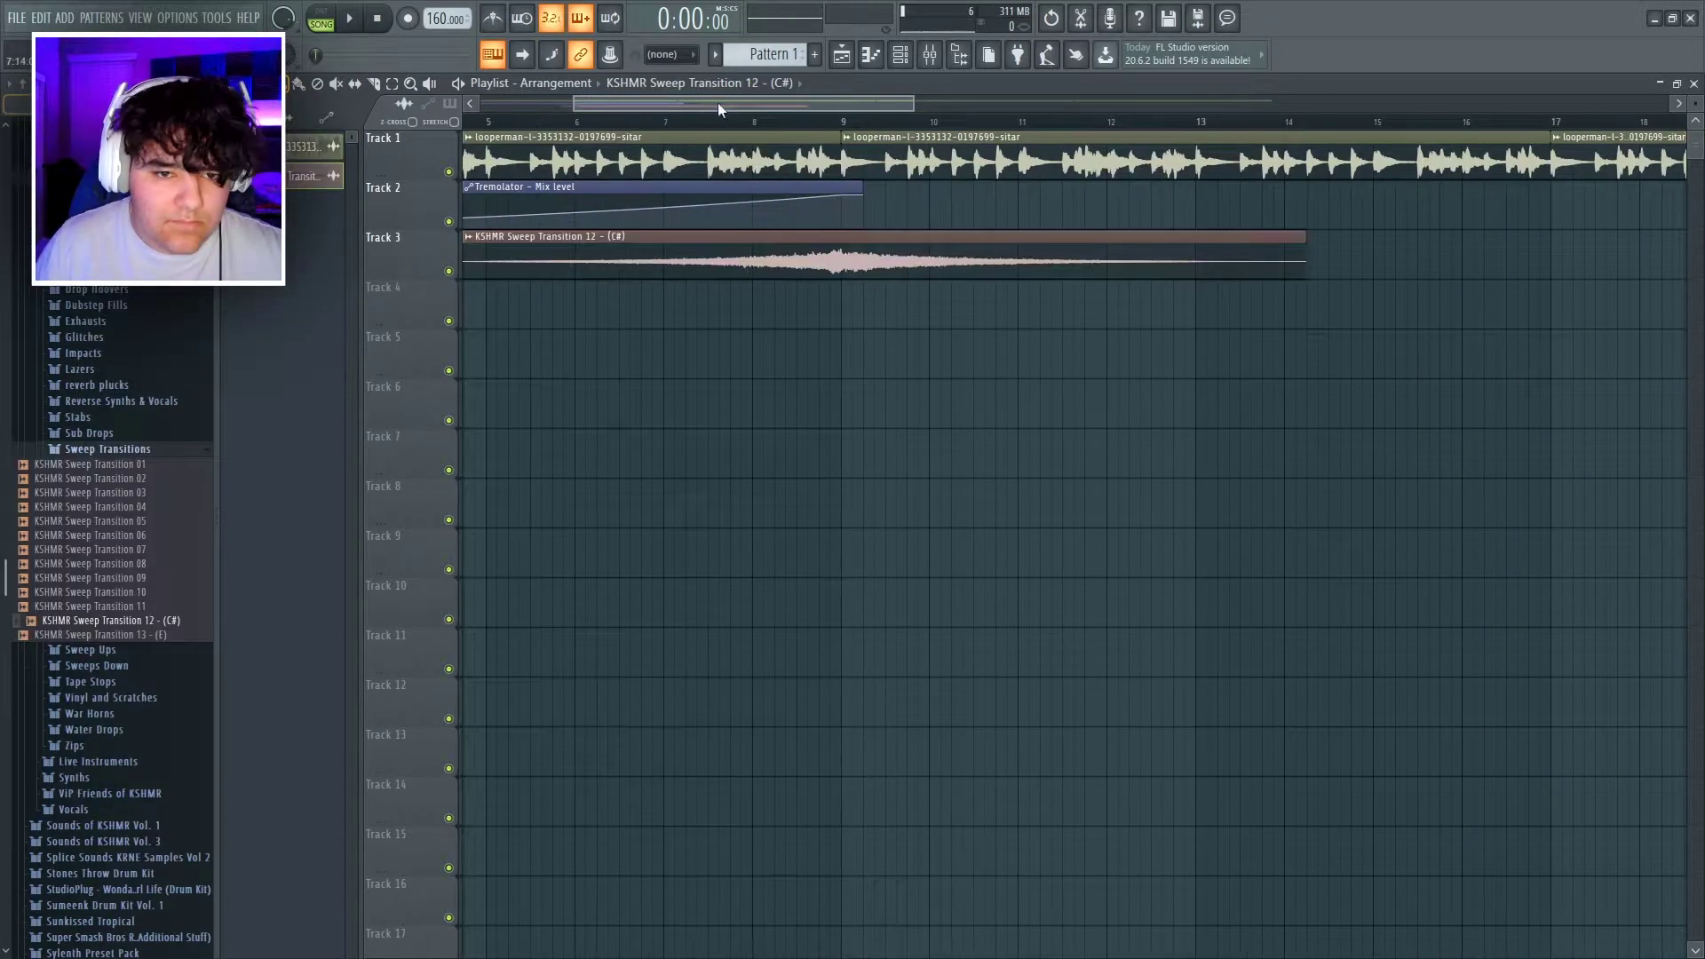
key(space)
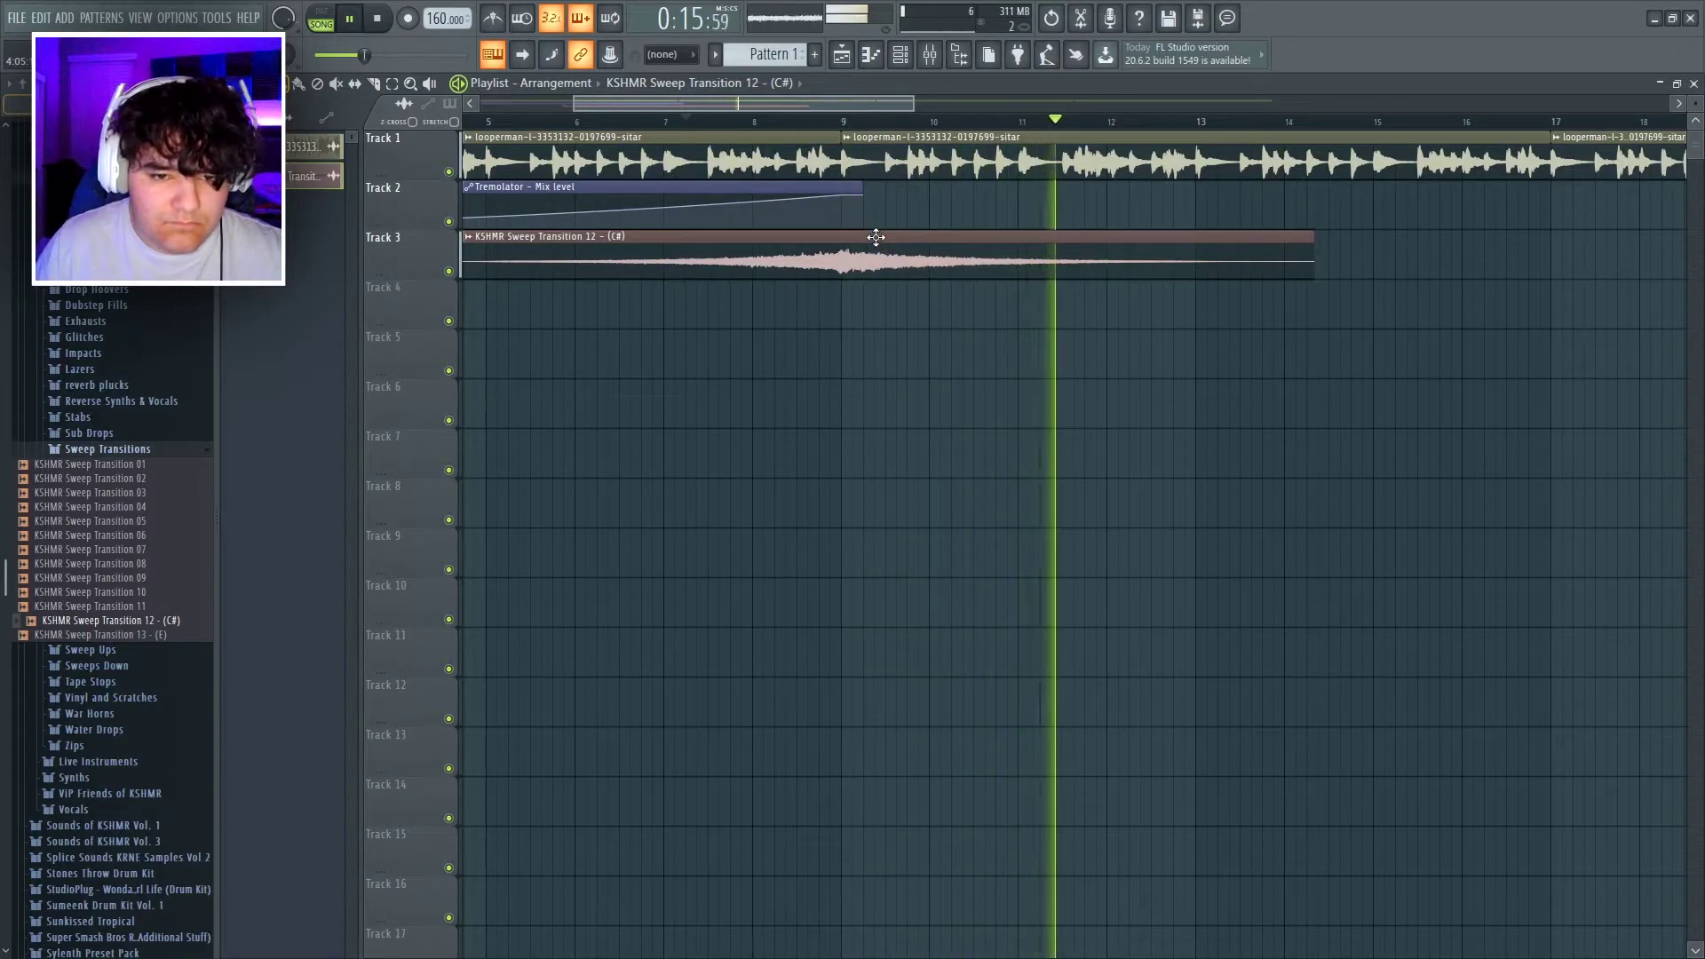
Route the KSHMR Sweep Transition 12 channel to mixer insert 2 and lower that insert's fader.
double_click(850, 251)
click(743, 189)
key(space)
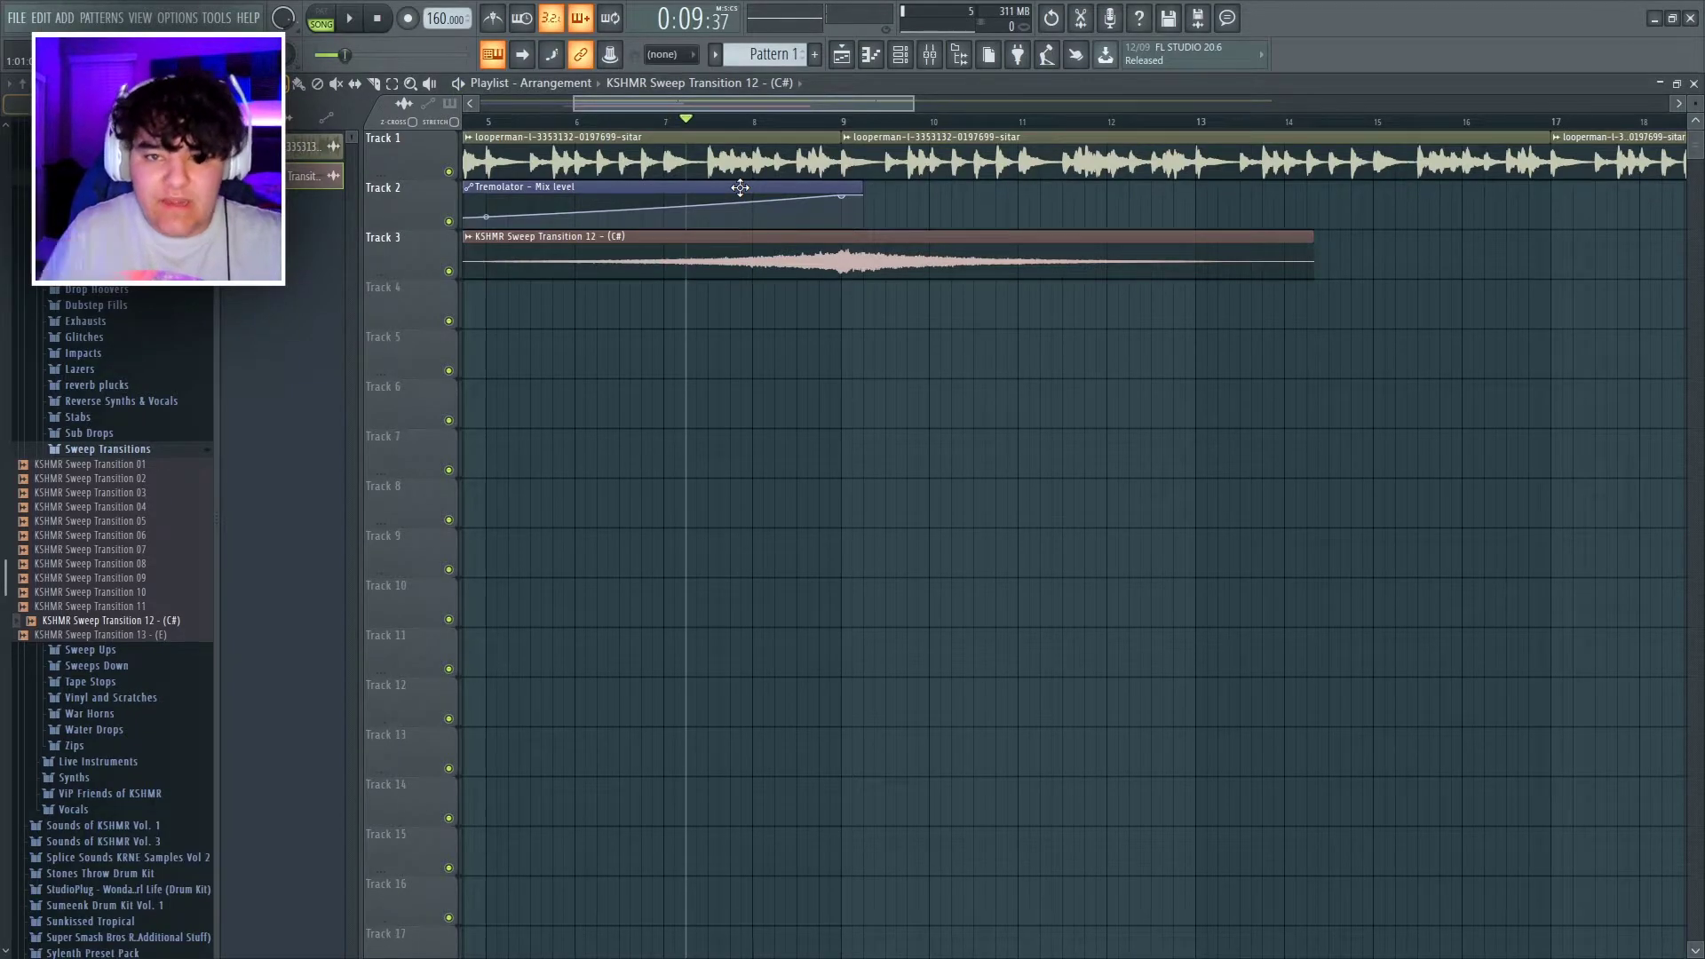
double_click(803, 258)
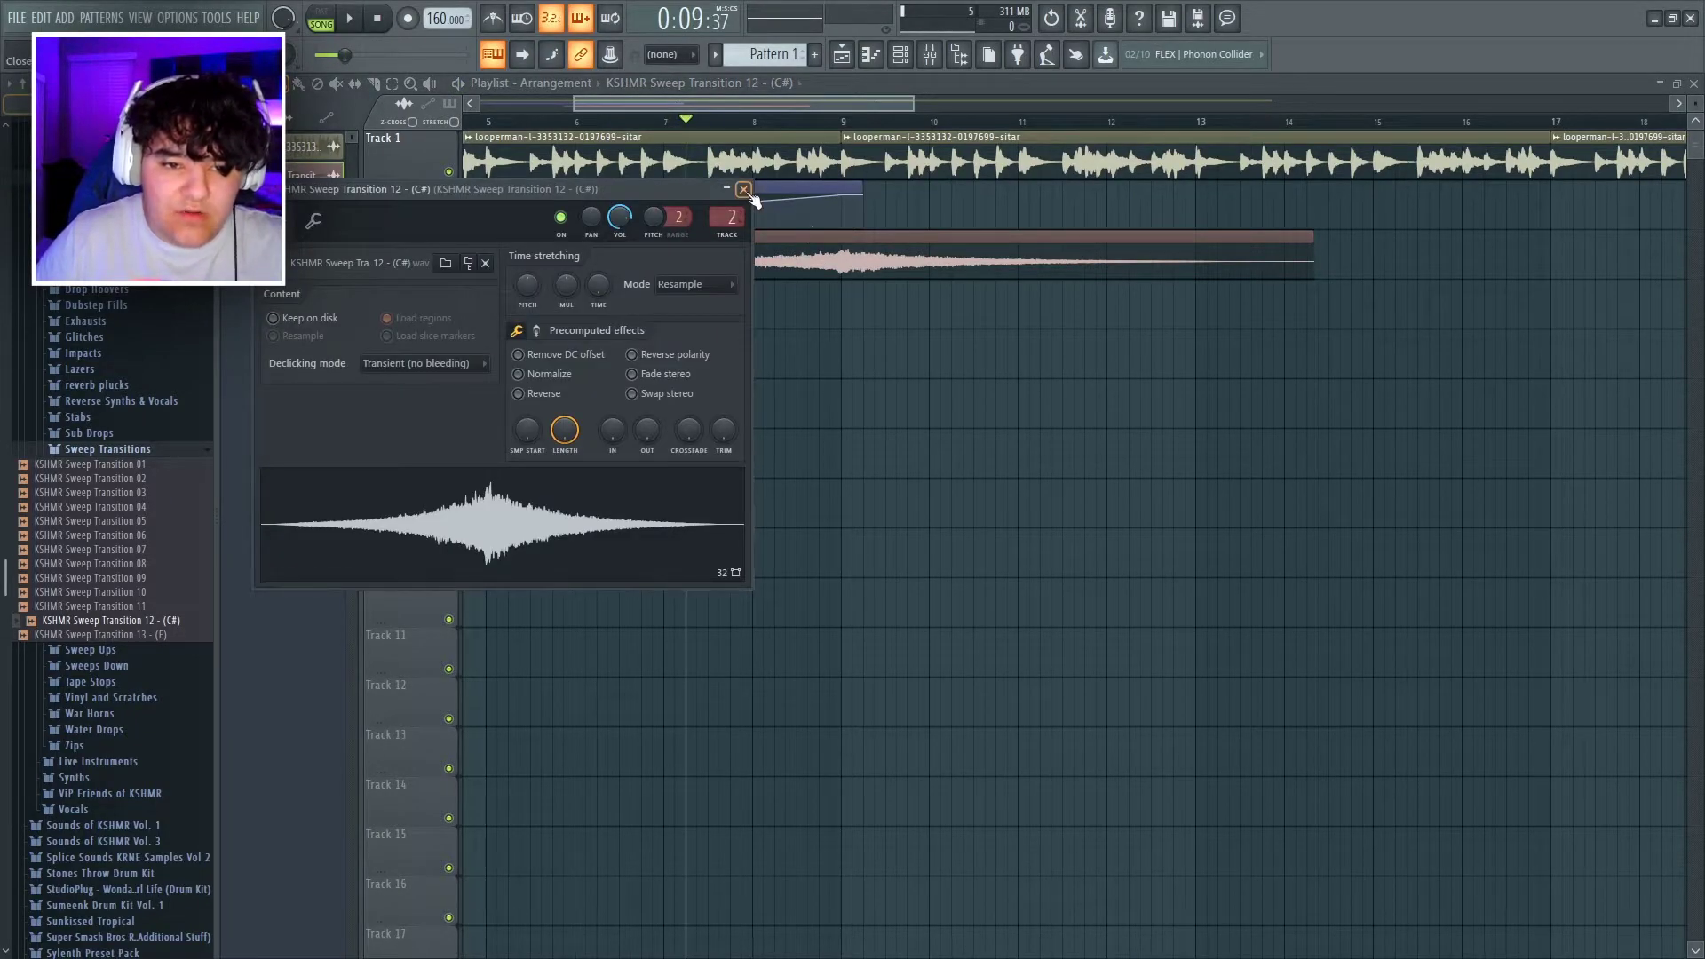
click(744, 189)
key(F9)
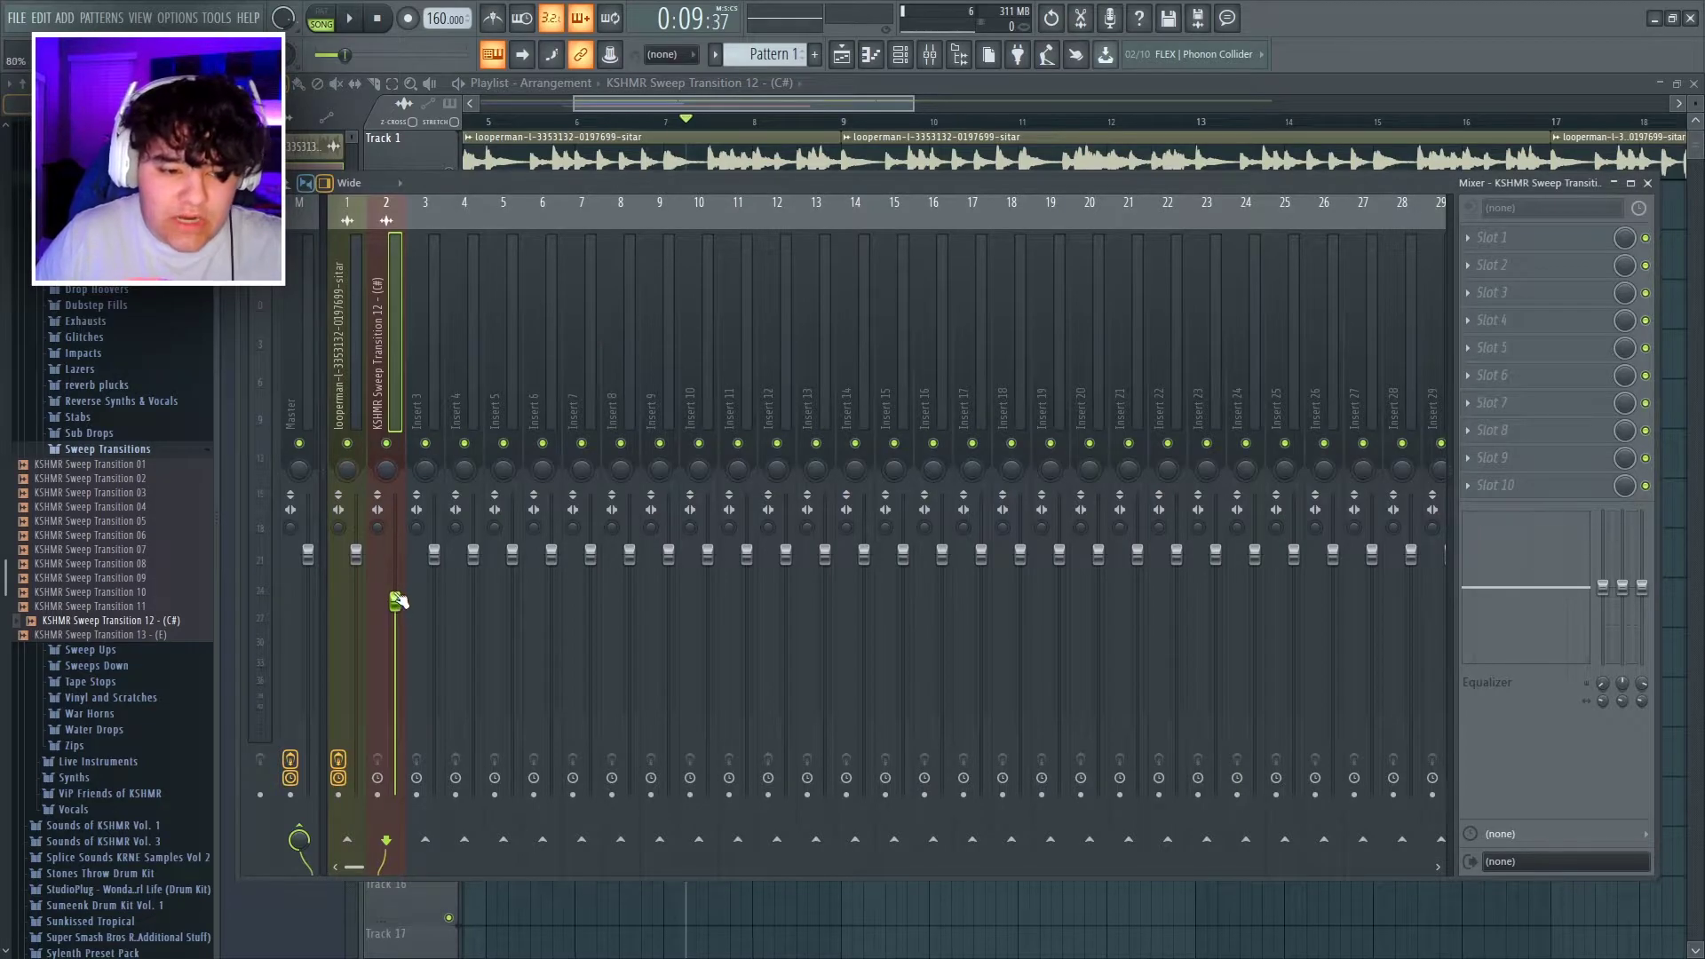
Place the KSHMR Exhaust 01 sample on Track 4 at bar 9 and route its channel to mixer insert 3.
key(F9)
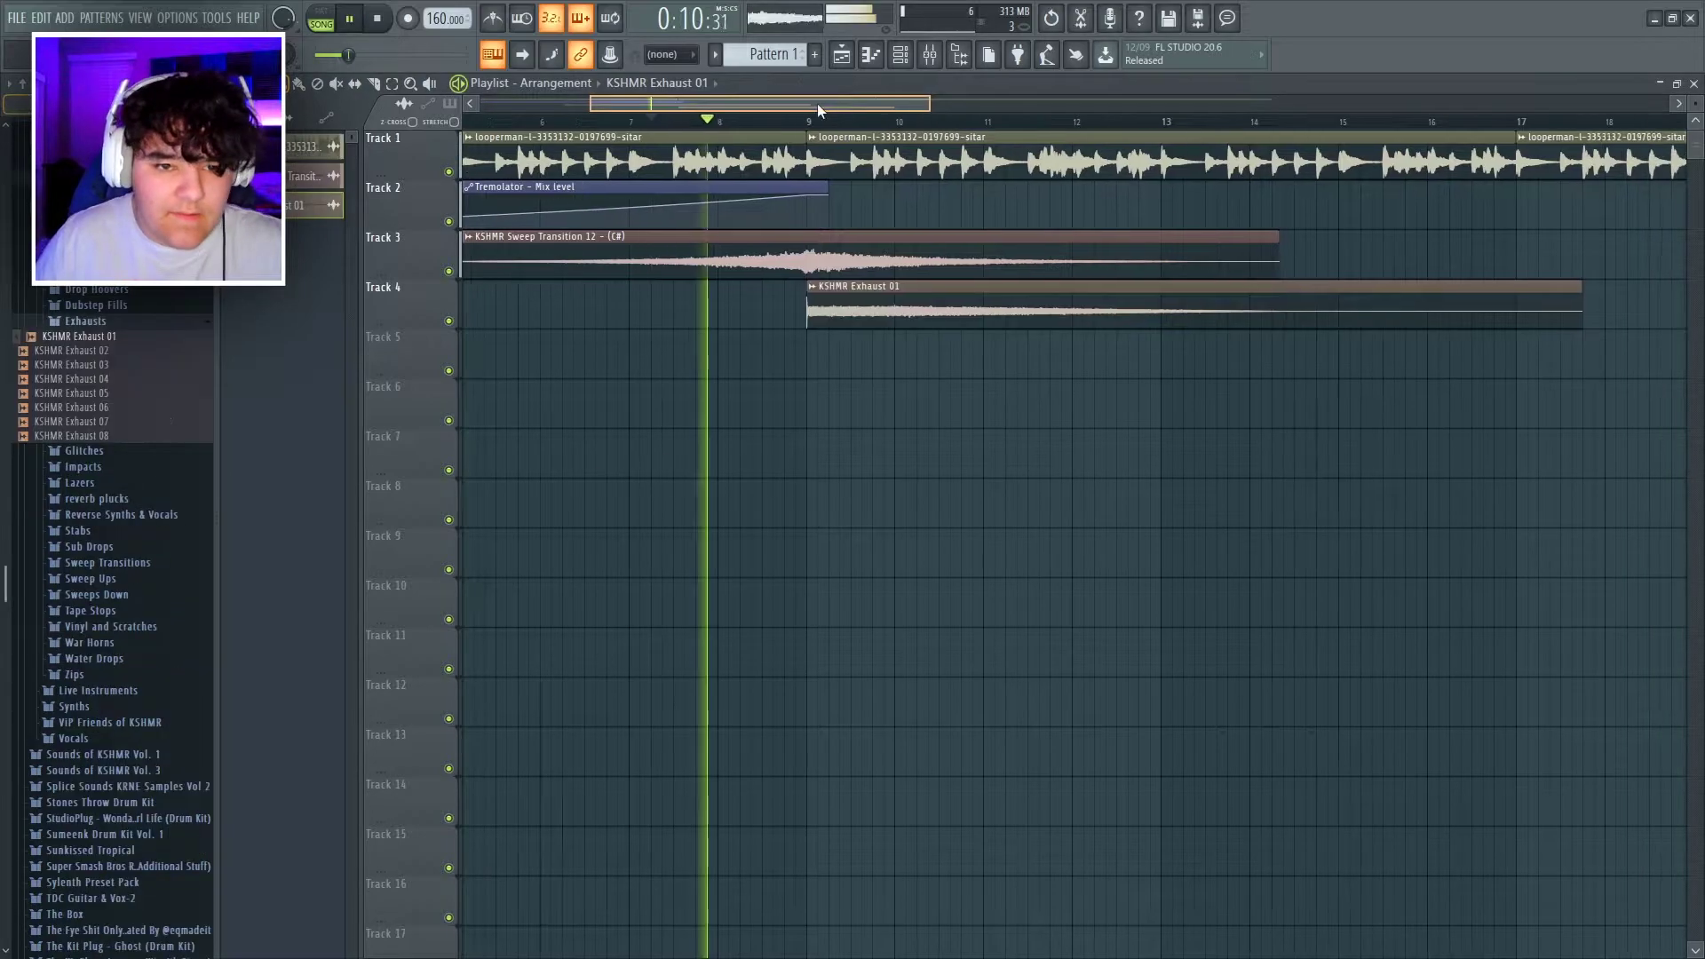
key(space)
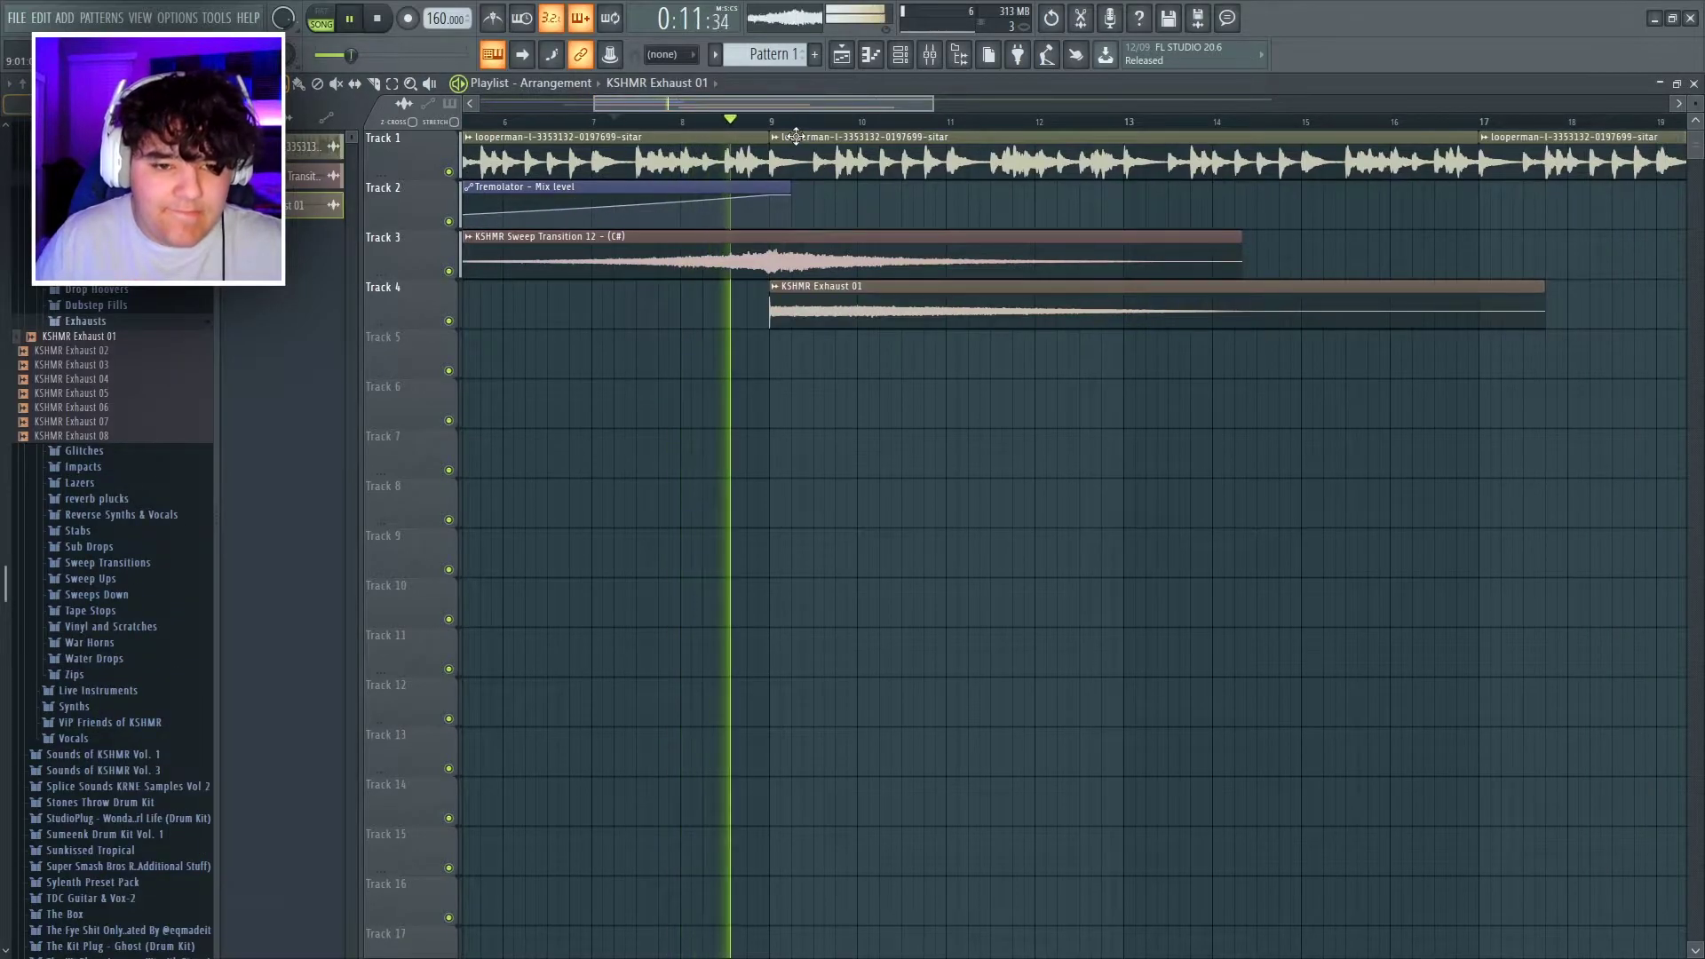
click(133, 324)
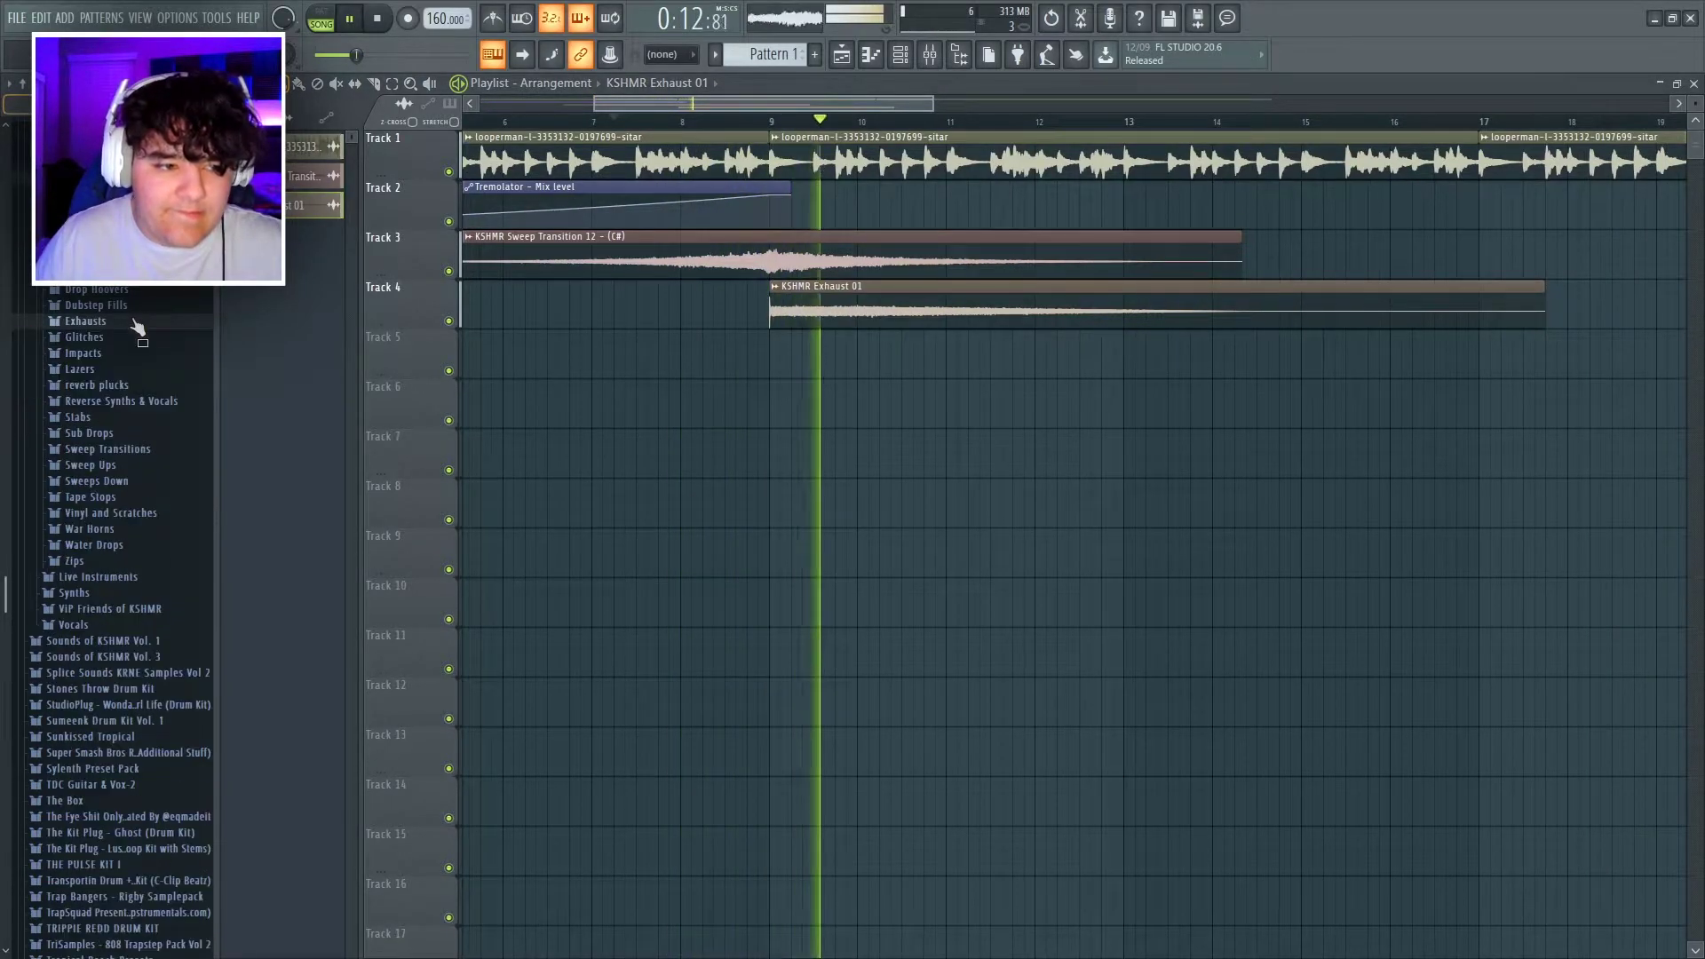
double_click(856, 291)
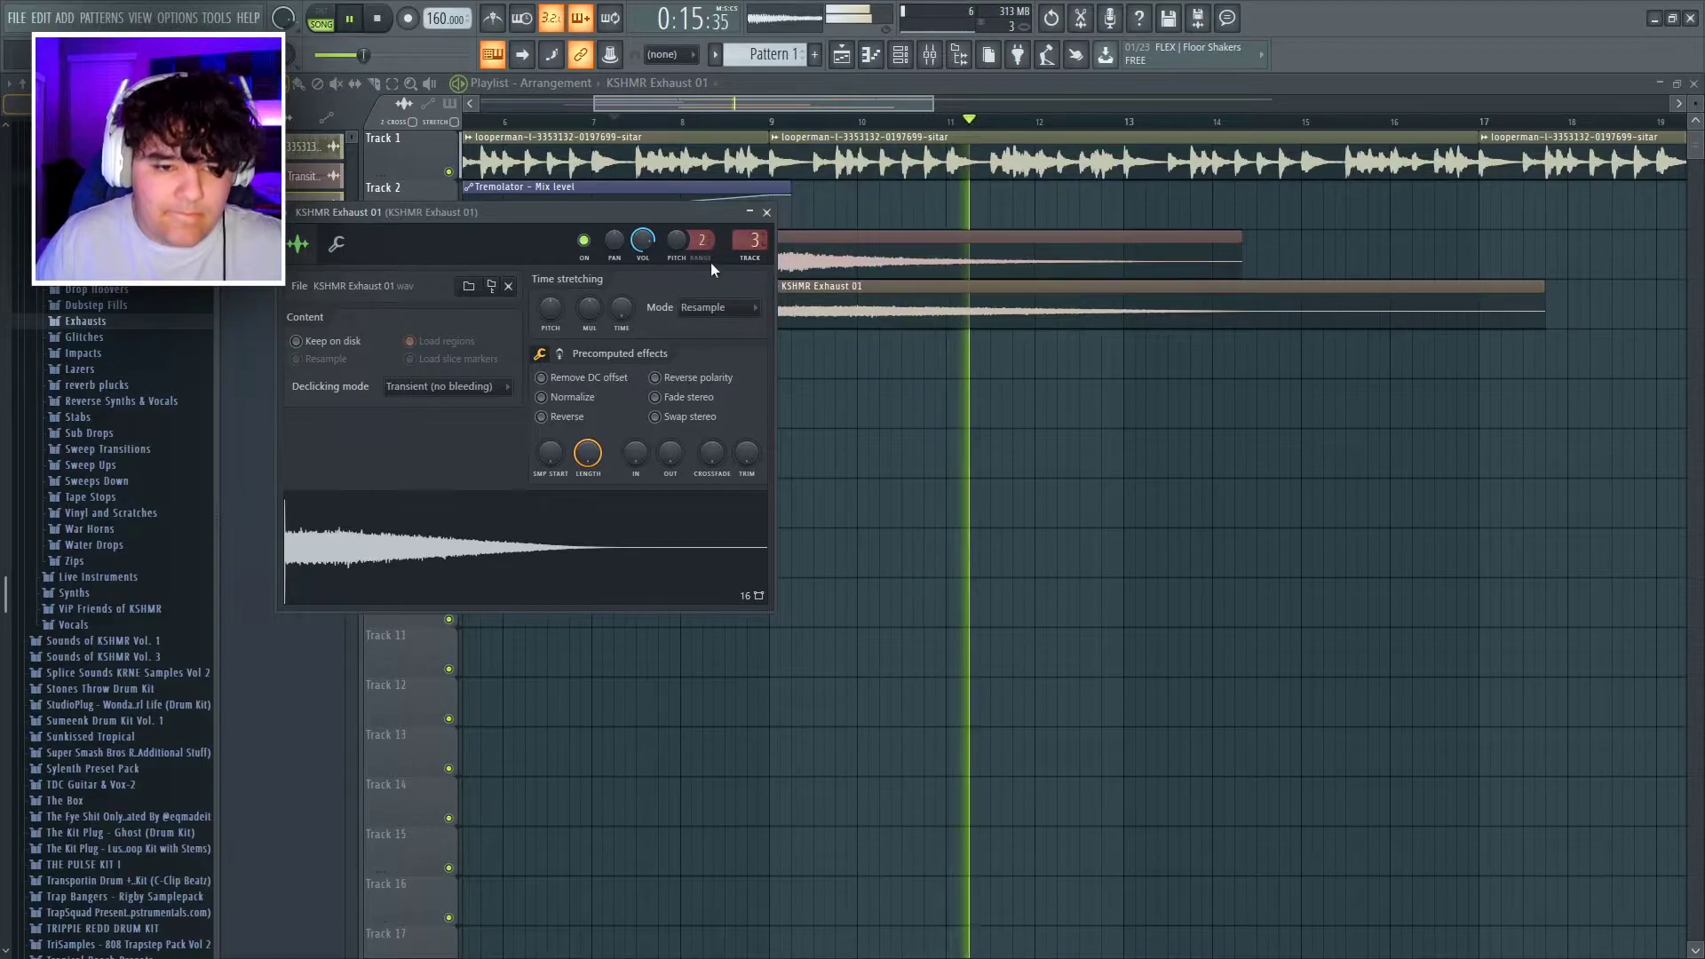
click(768, 212)
key(space)
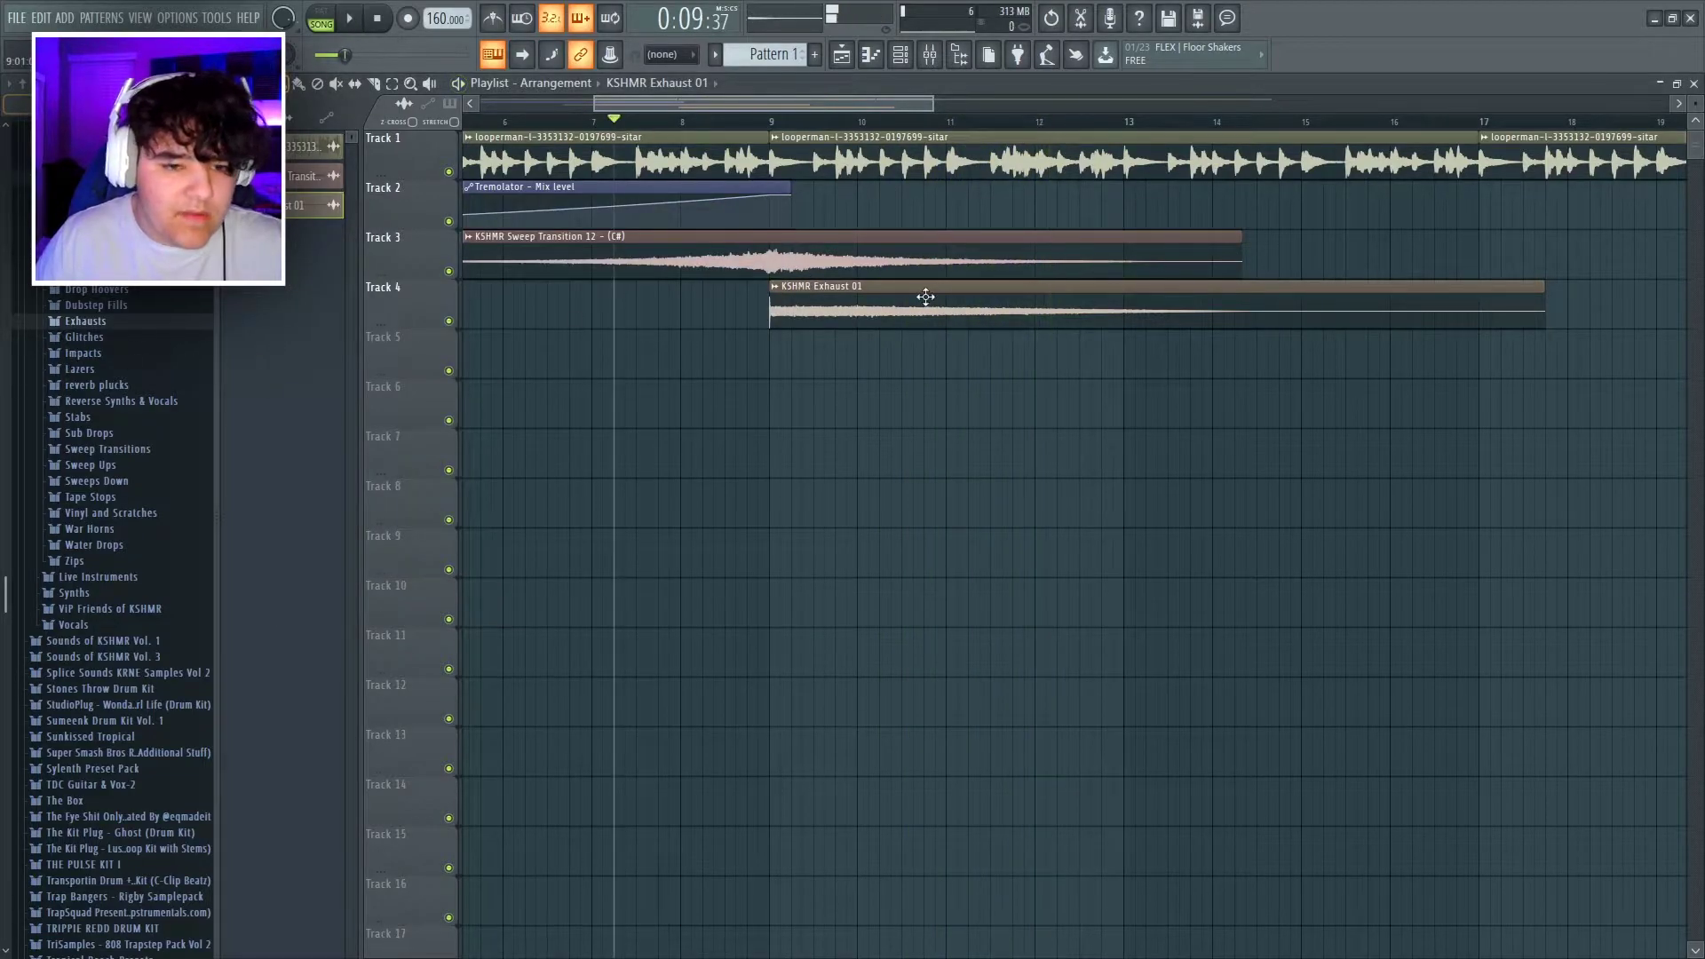
Copy the KSHMR Exhaust 01 clip to Track 6 as a unique clip and reverse the copy.
drag(896, 314, 887, 457)
click(779, 387)
click(808, 525)
click(586, 440)
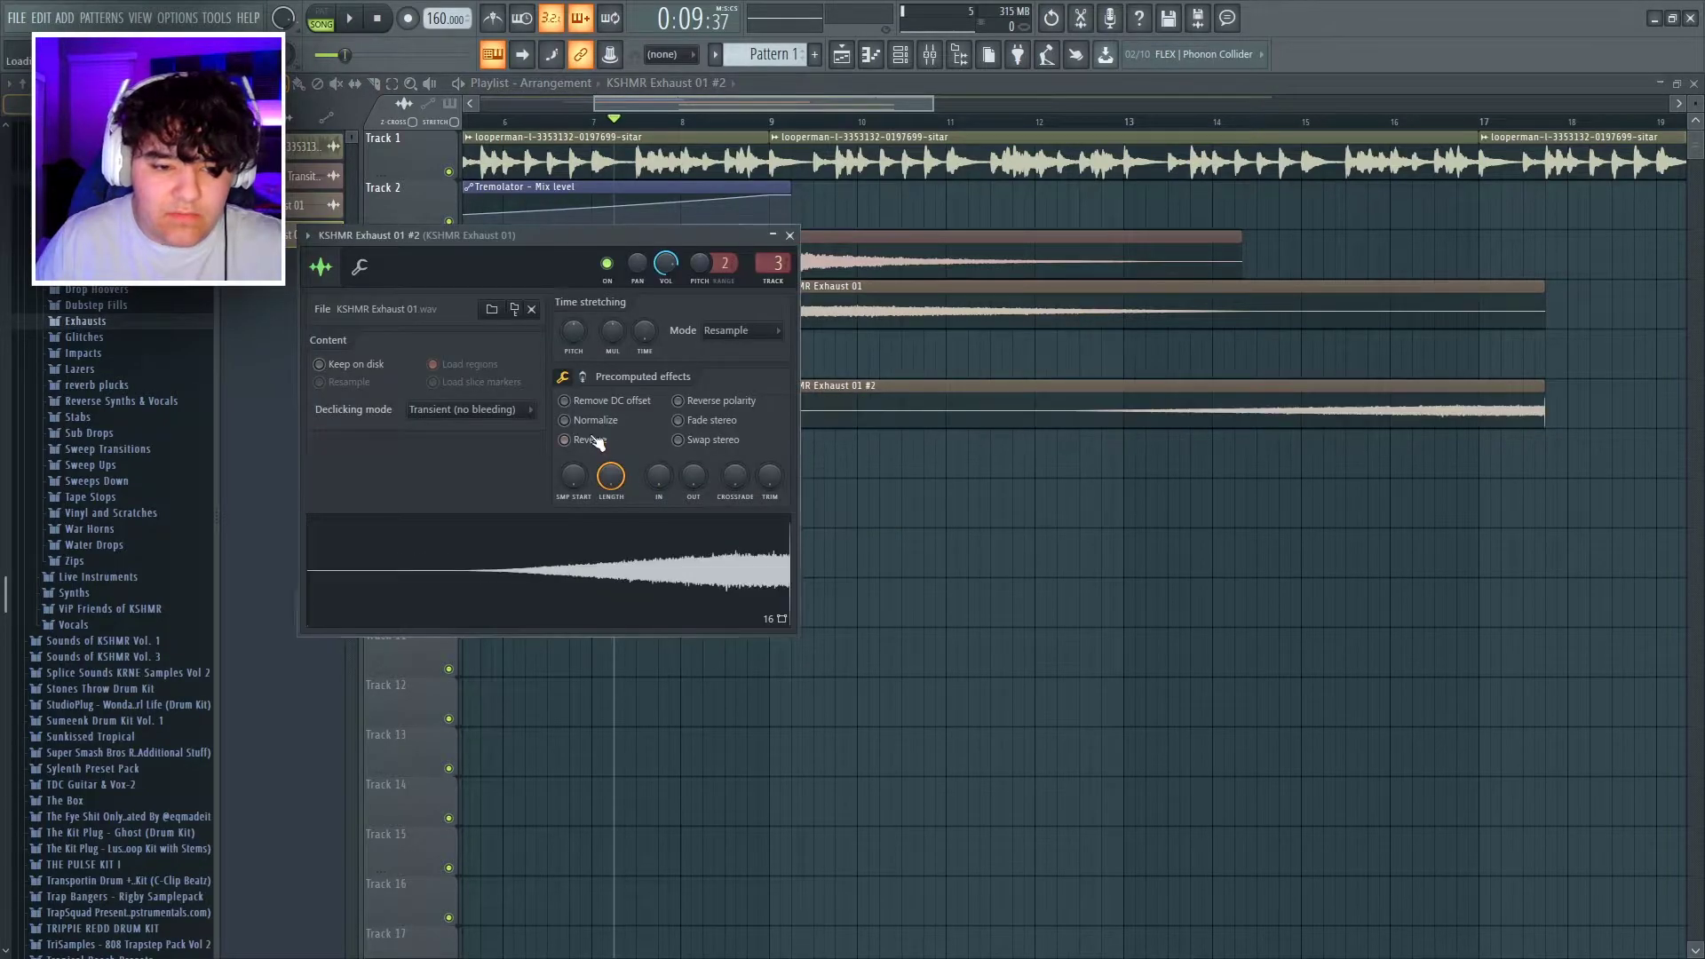
click(790, 235)
Move the reversed exhaust clip to Track 4 and trim it so it ends where the original starts at bar 9.
drag(1304, 391, 556, 319)
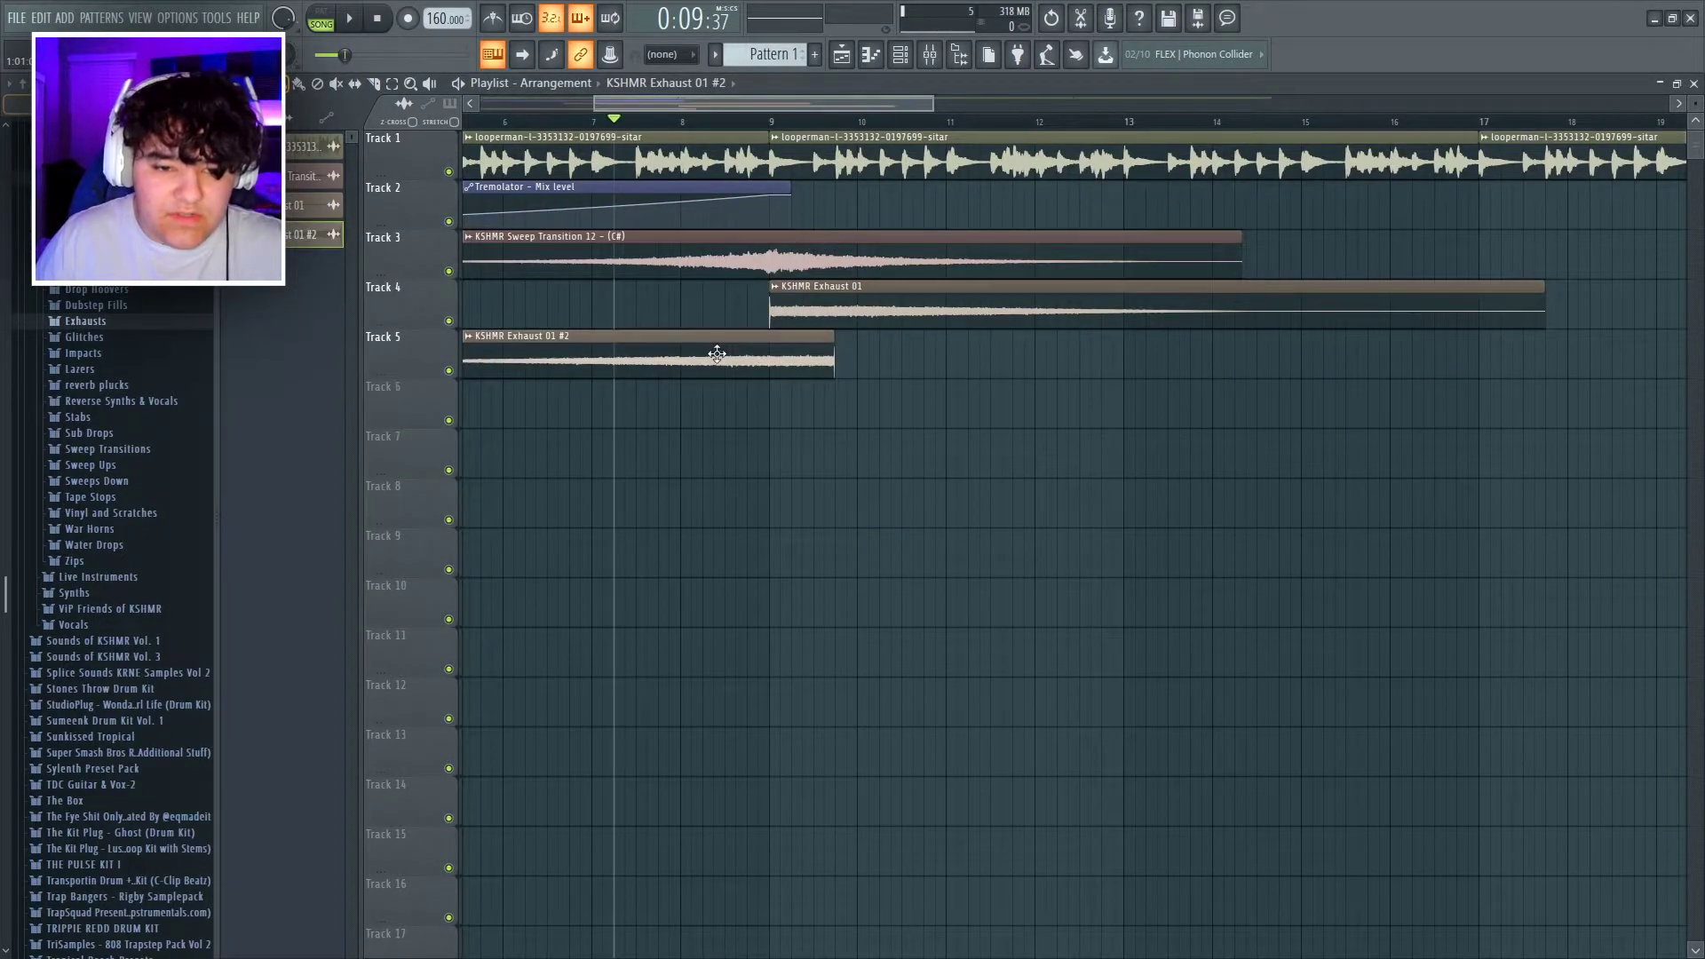
scroll(816, 371, up, 3)
drag(692, 104, 647, 107)
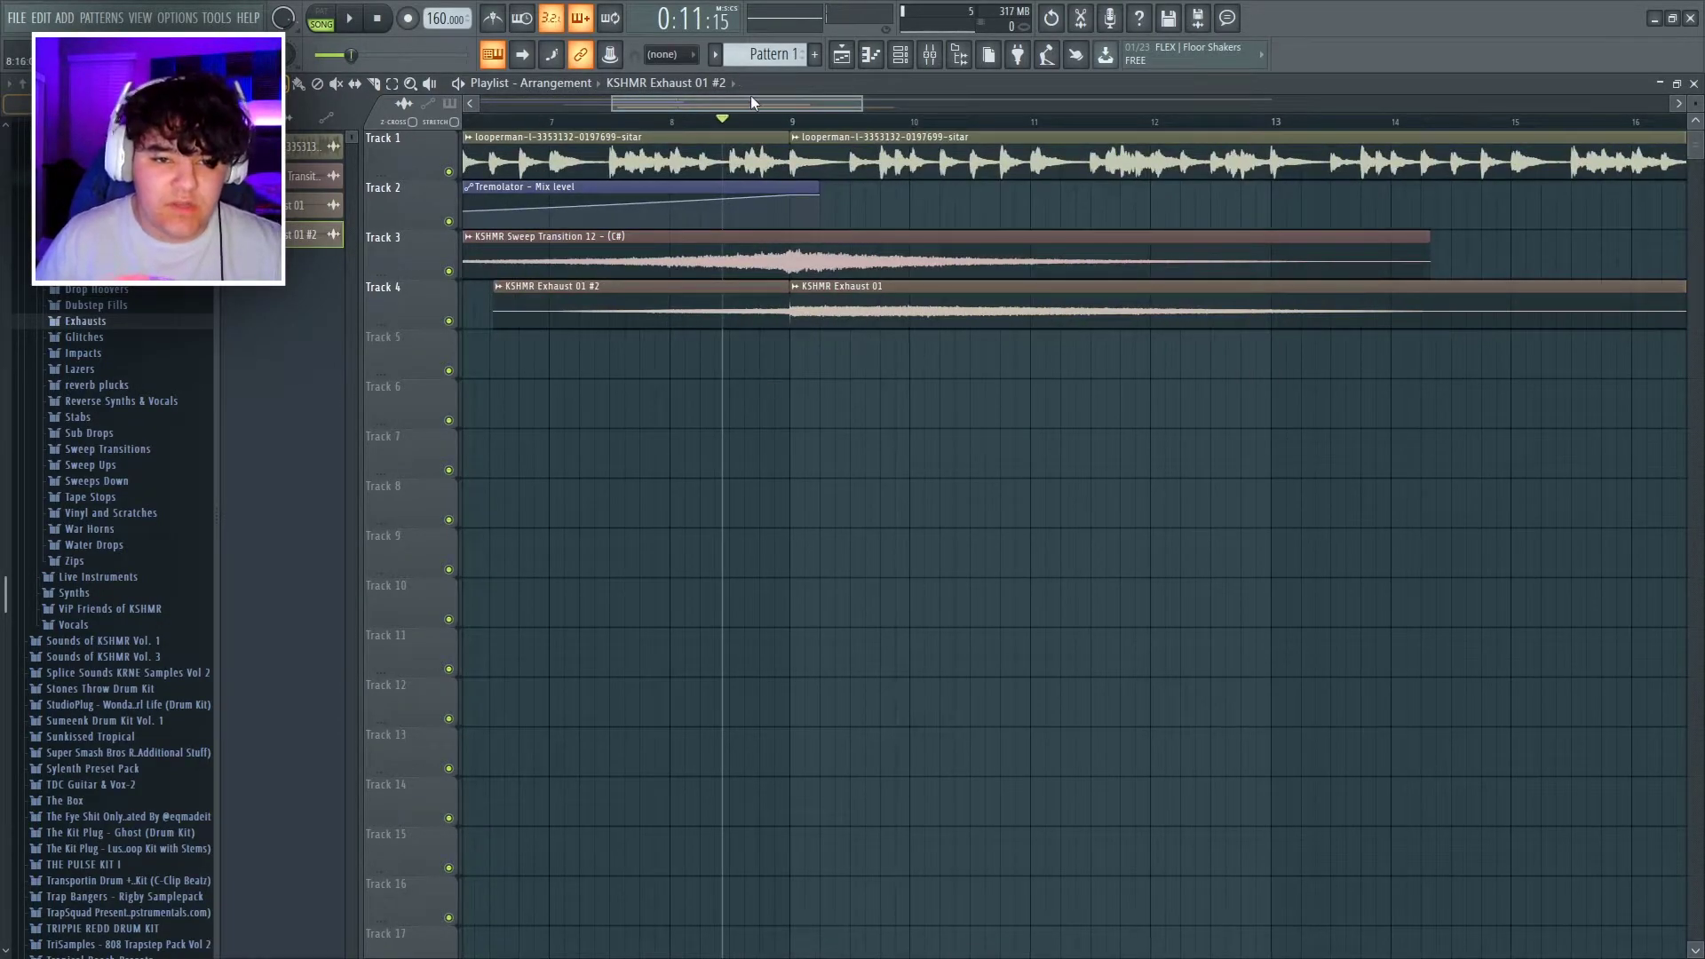
Add the Capital DK - Fill 18 - 105 BPM drum fill on Track 6 ending at bar 17, and play it.
scroll(856, 392, down, 2)
drag(750, 96, 884, 106)
drag(755, 126, 1363, 132)
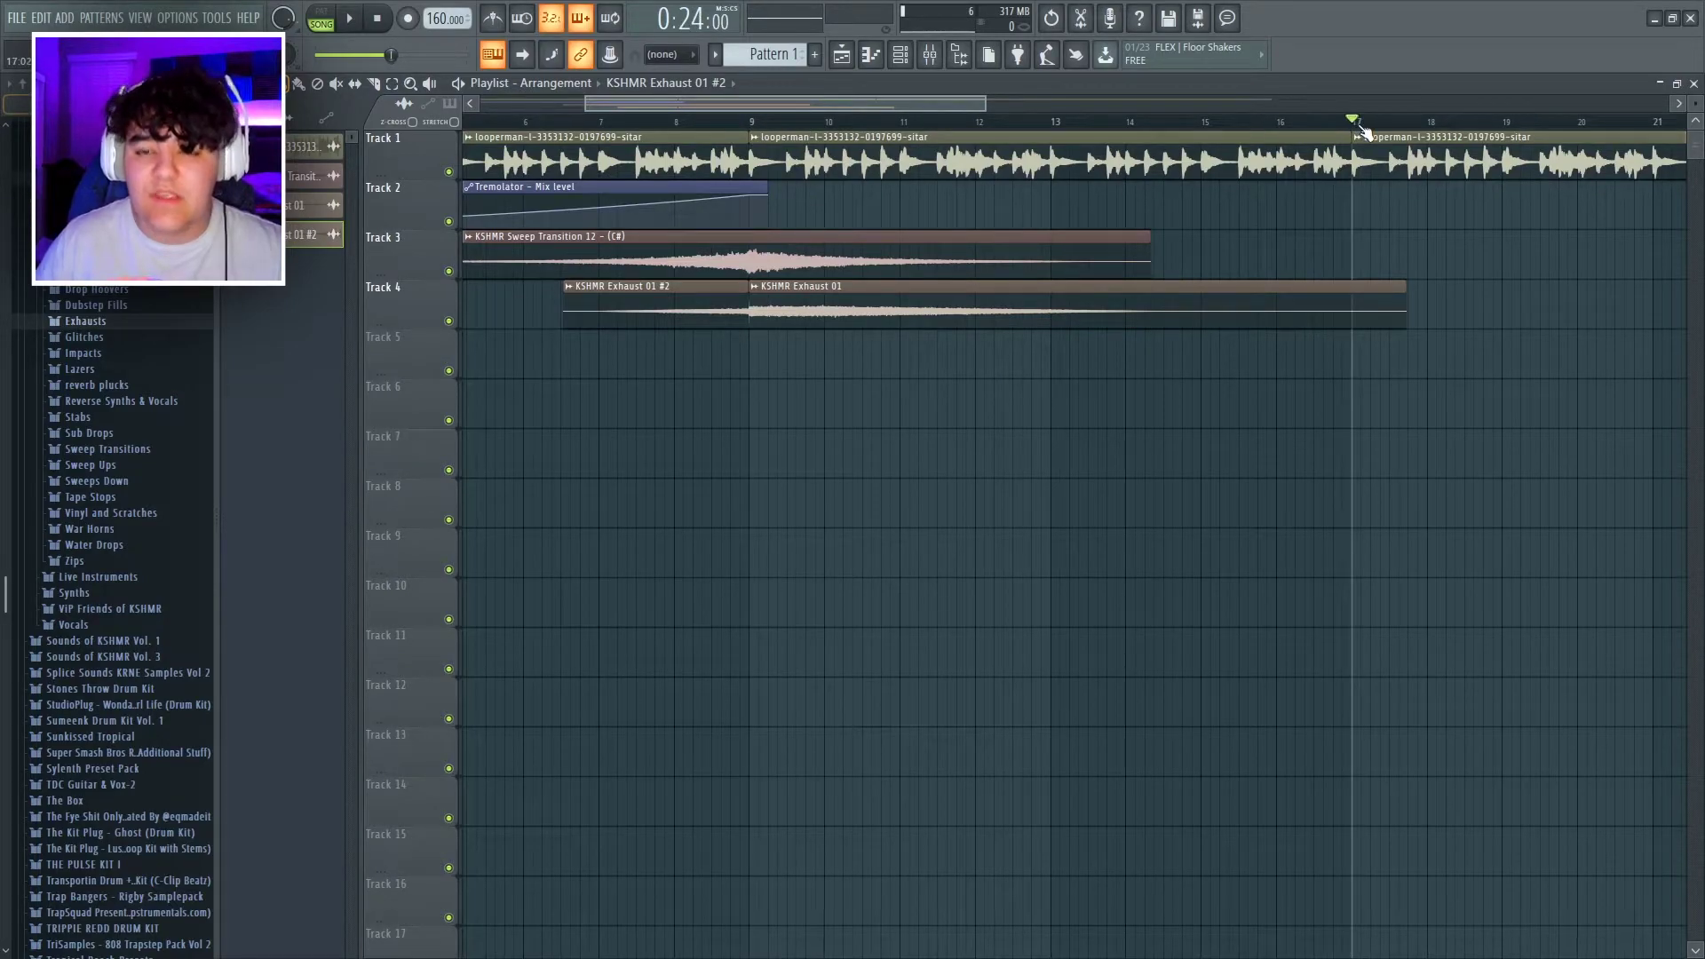
drag(769, 104, 838, 105)
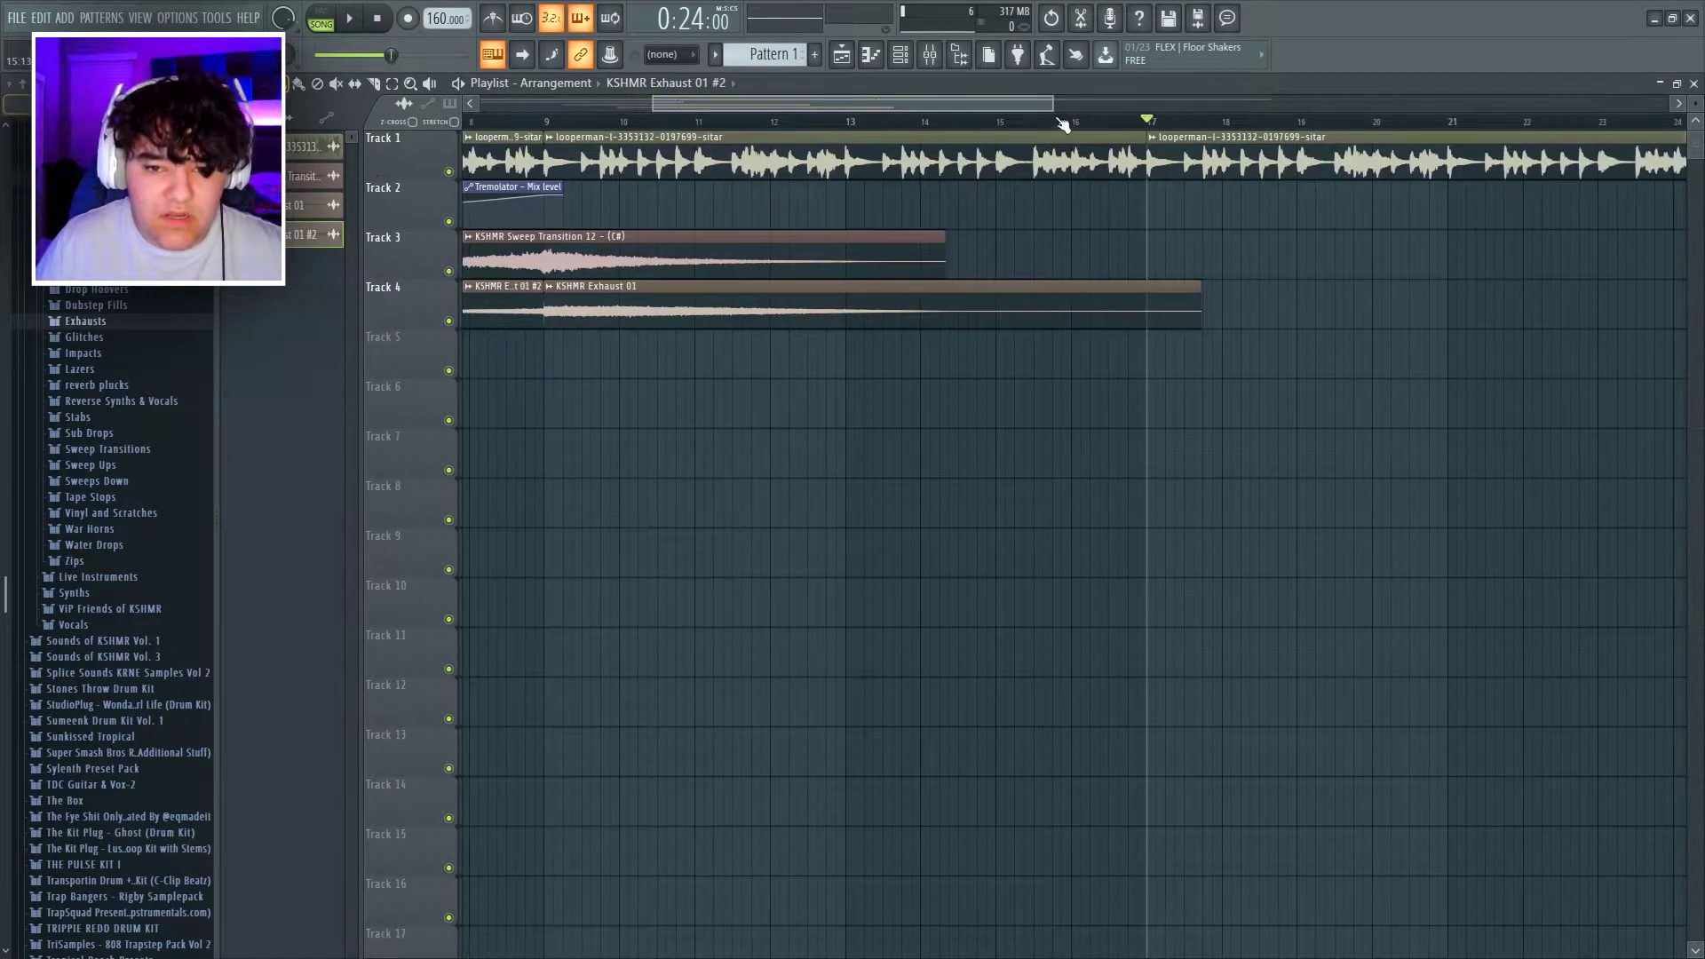
mouse_move(1000, 127)
mouse_down()
mouse_move(1138, 125)
mouse_move(1006, 129)
mouse_up()
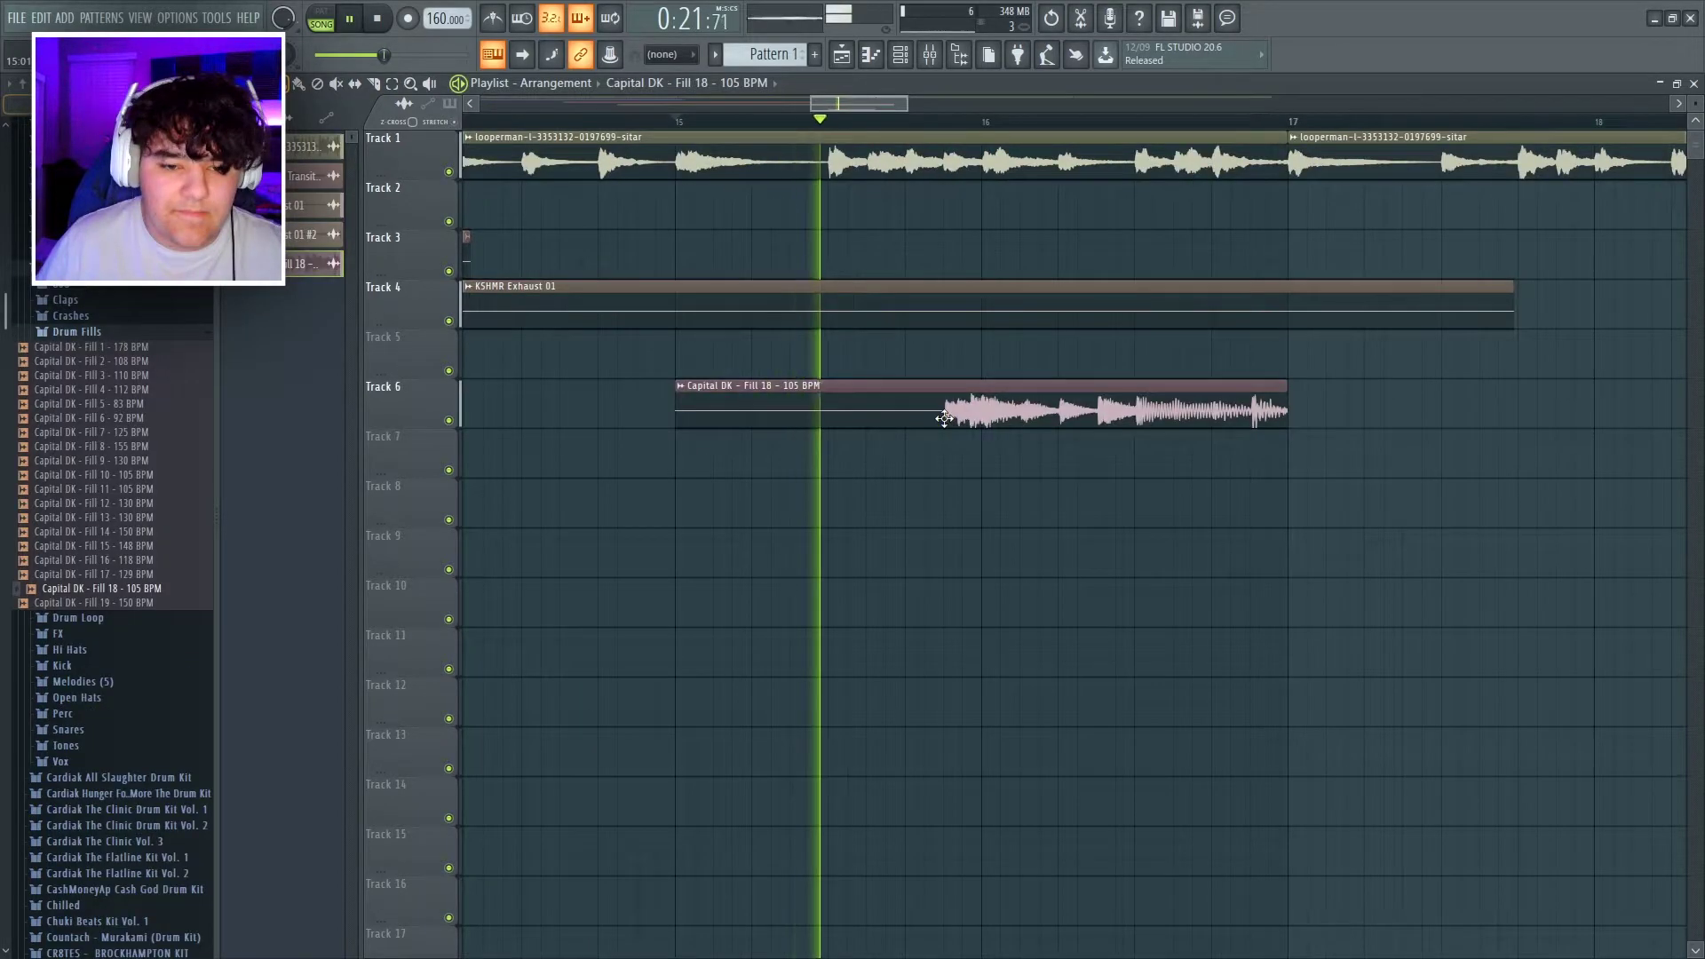
Check the Capital DK - Fill 18 channel settings and play the section leading up to bar 17.
click(684, 385)
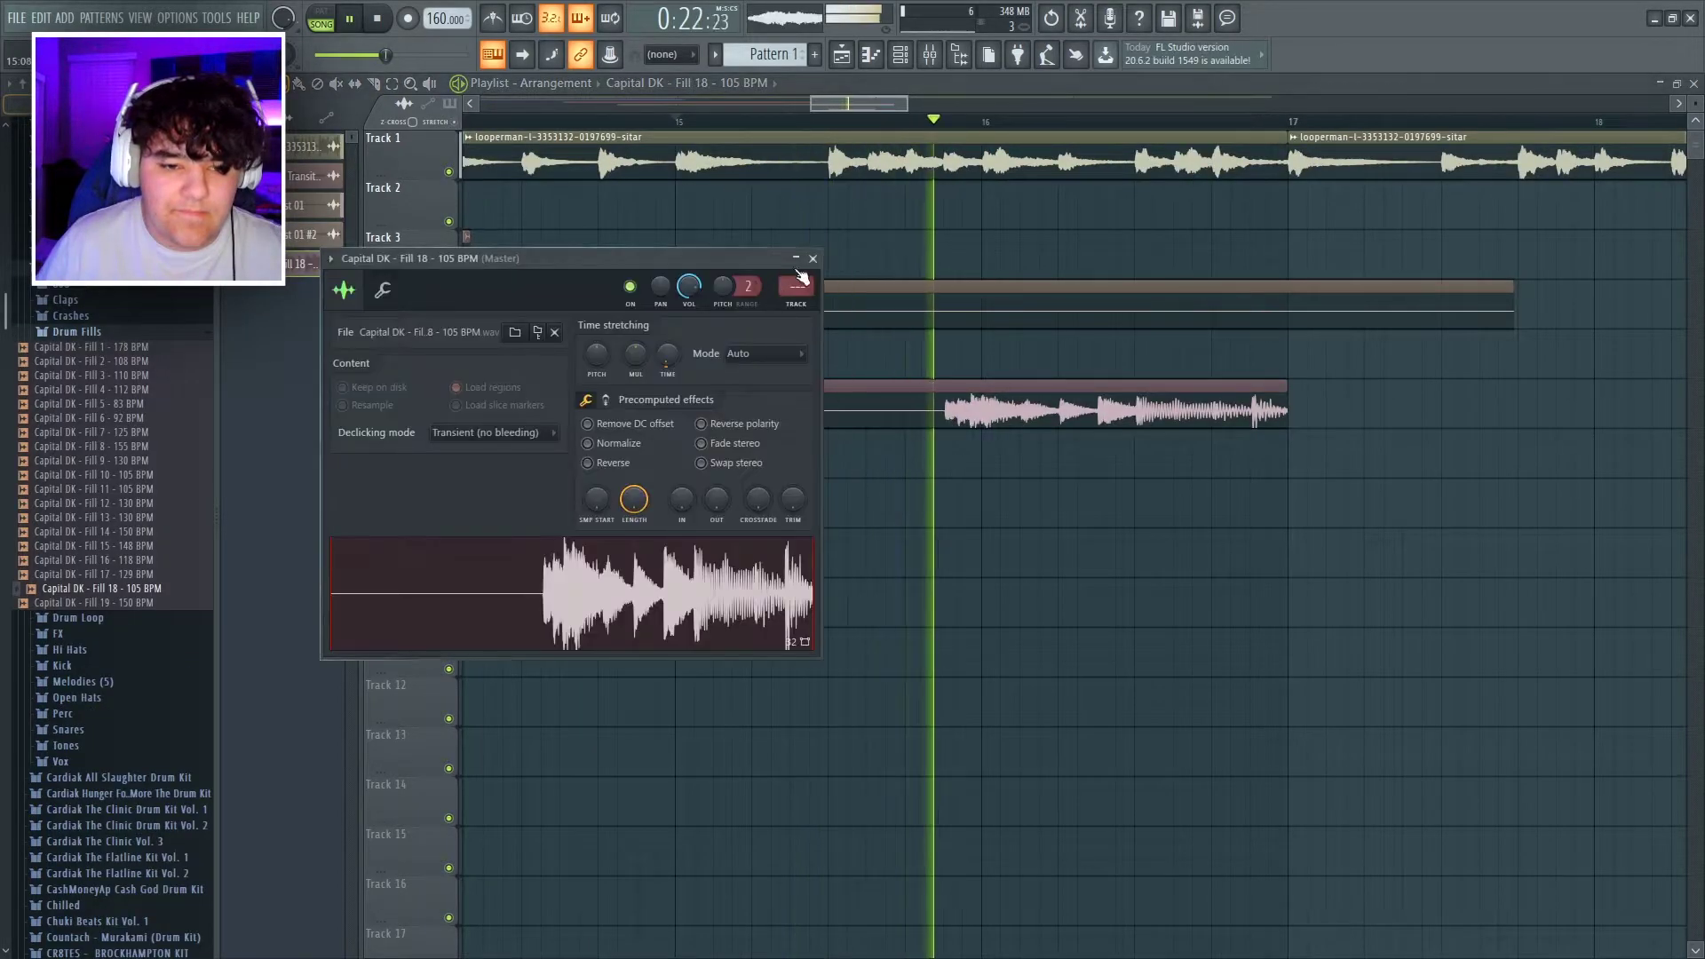
click(814, 260)
drag(870, 107, 882, 109)
key(space)
scroll(912, 346, down, 4)
key(space)
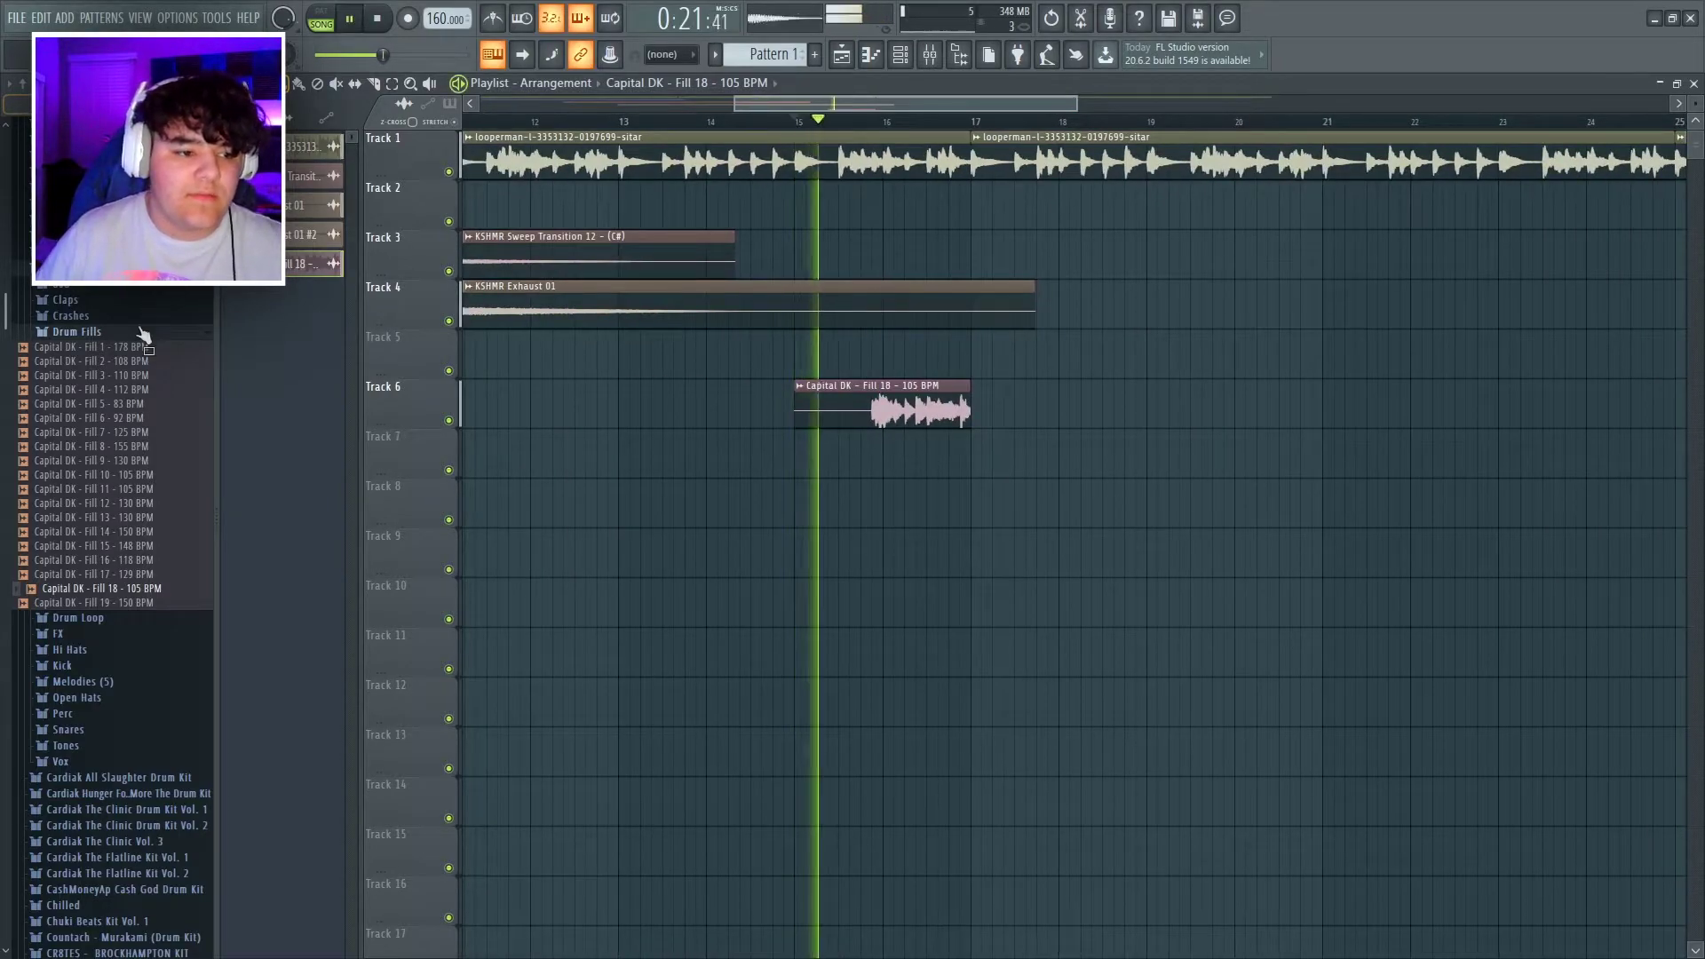
Copy the KSHMR Exhaust 01 clip to bar 17 on Track 4 and its reversed version to Track 5, ending at bar 17.
click(140, 333)
scroll(750, 311, down, 5)
drag(716, 312, 875, 306)
ctrl+click(872, 408)
key(space)
key(space)
scroll(543, 315, up, 3)
drag(548, 311, 1003, 336)
scroll(1117, 392, up, 3)
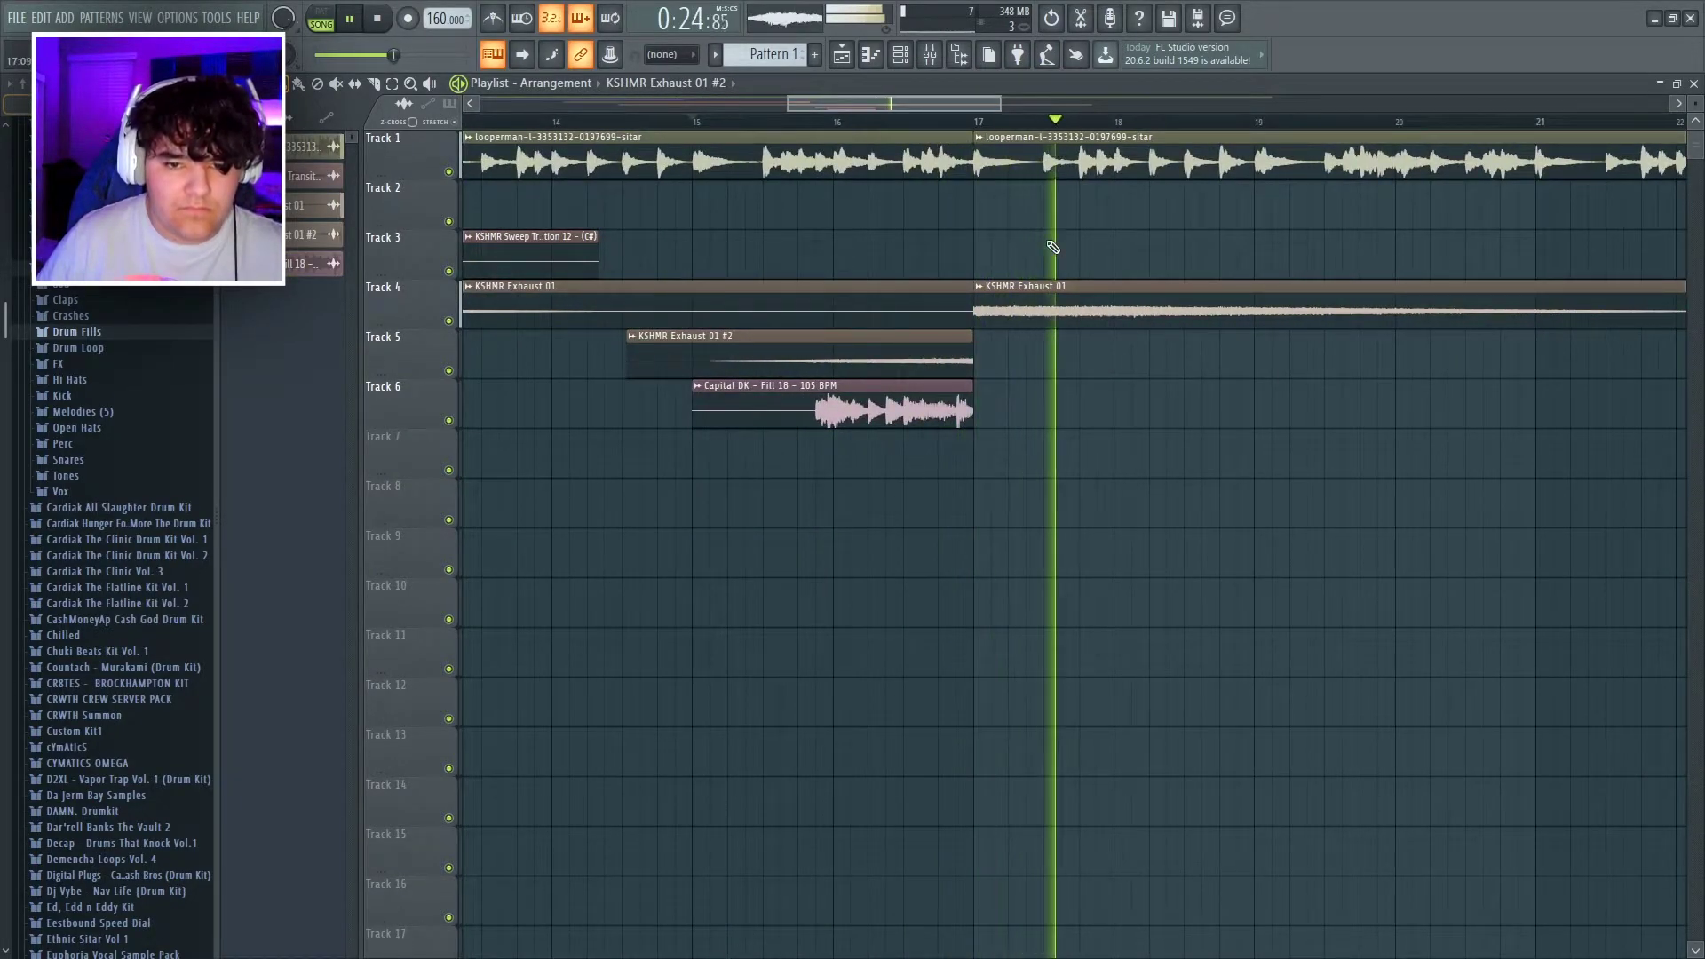
key(space)
Audition the kicks in the KÉDALOS - dead church drumkit and place KÉ - inari kick on Track 2 at bar 17.
scroll(792, 97, down, 5)
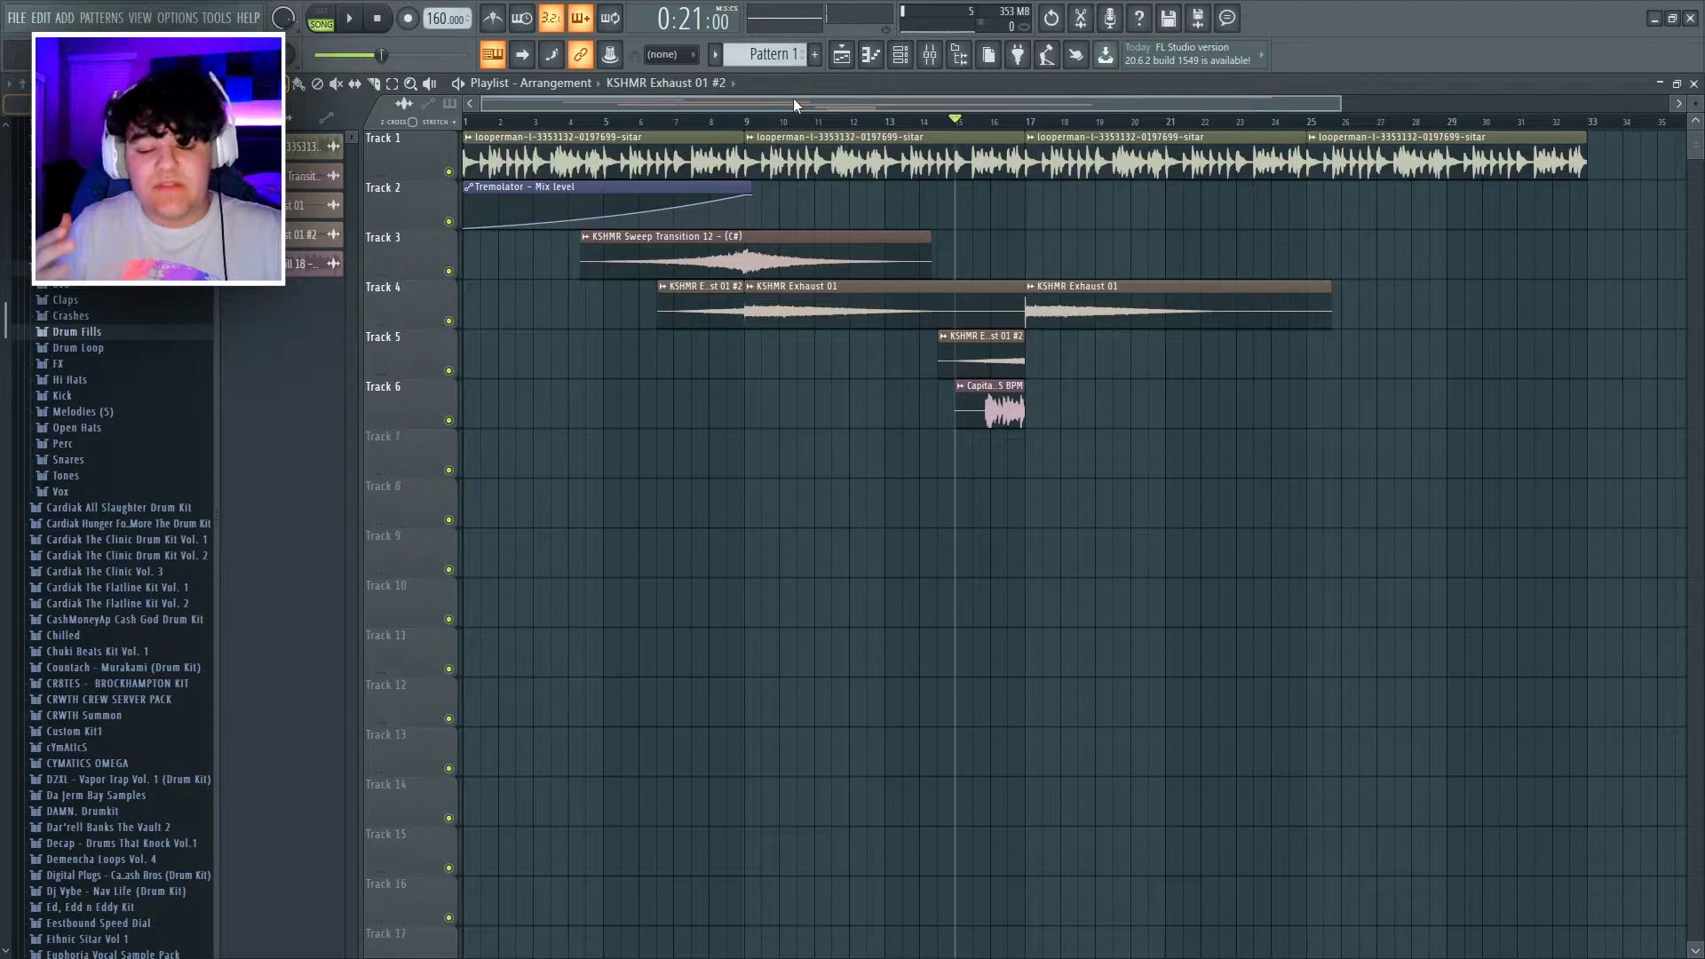
scroll(797, 96, up, 5)
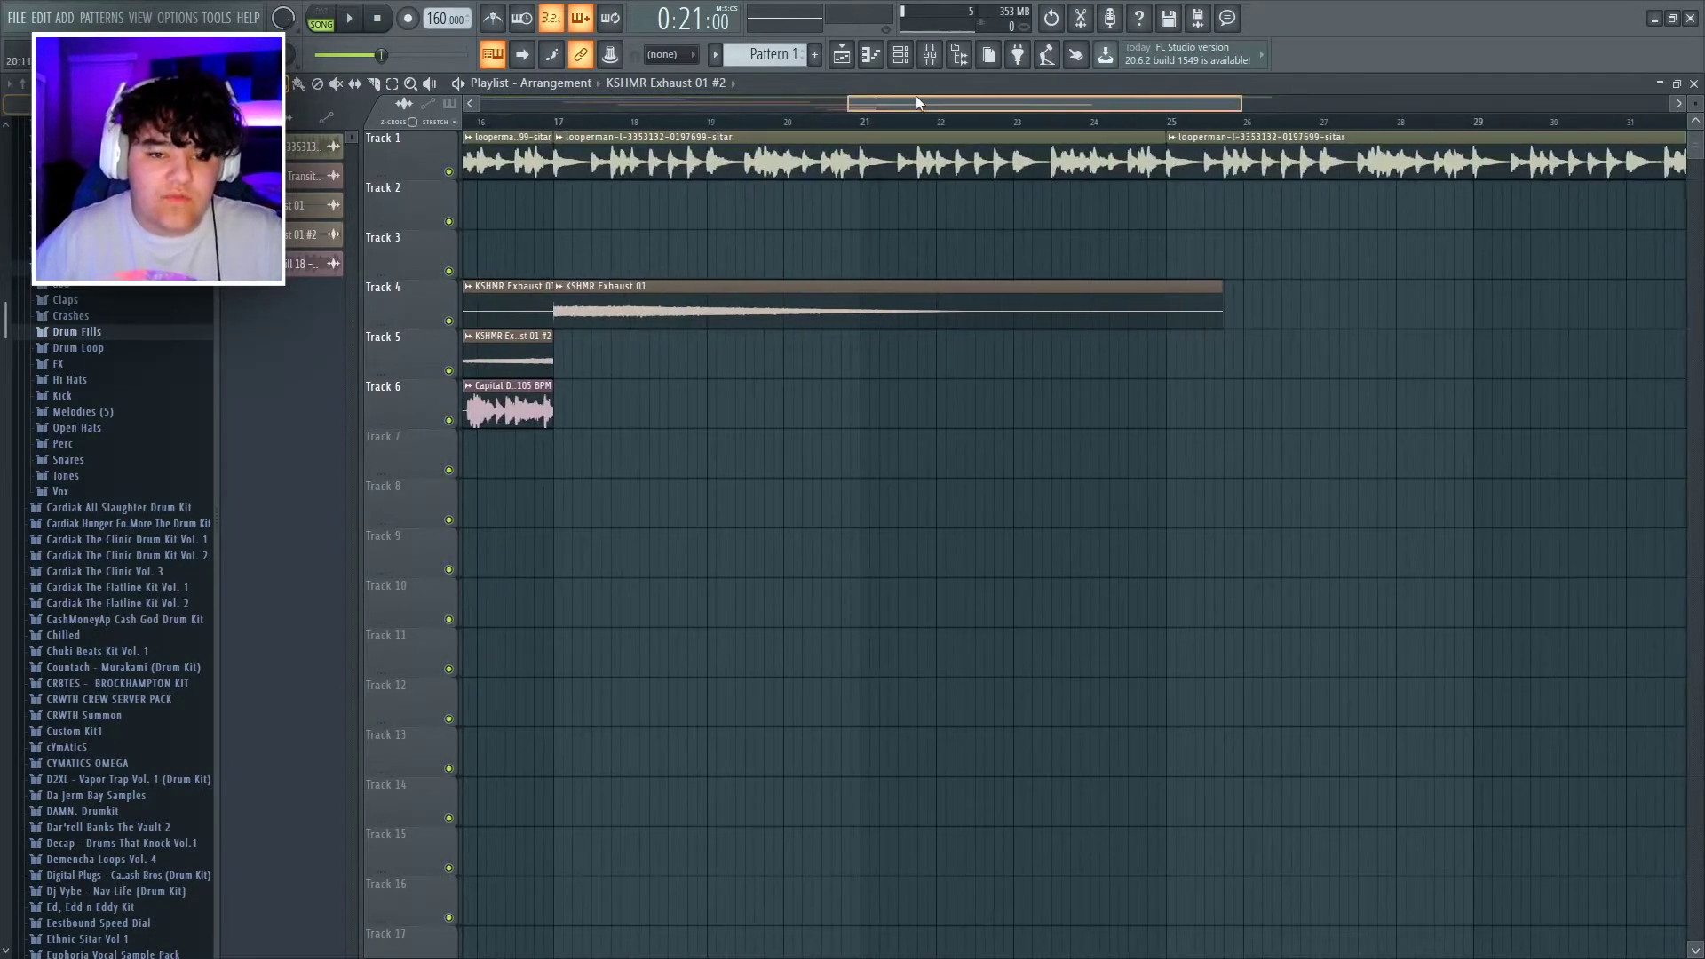
scroll(168, 506, down, 20)
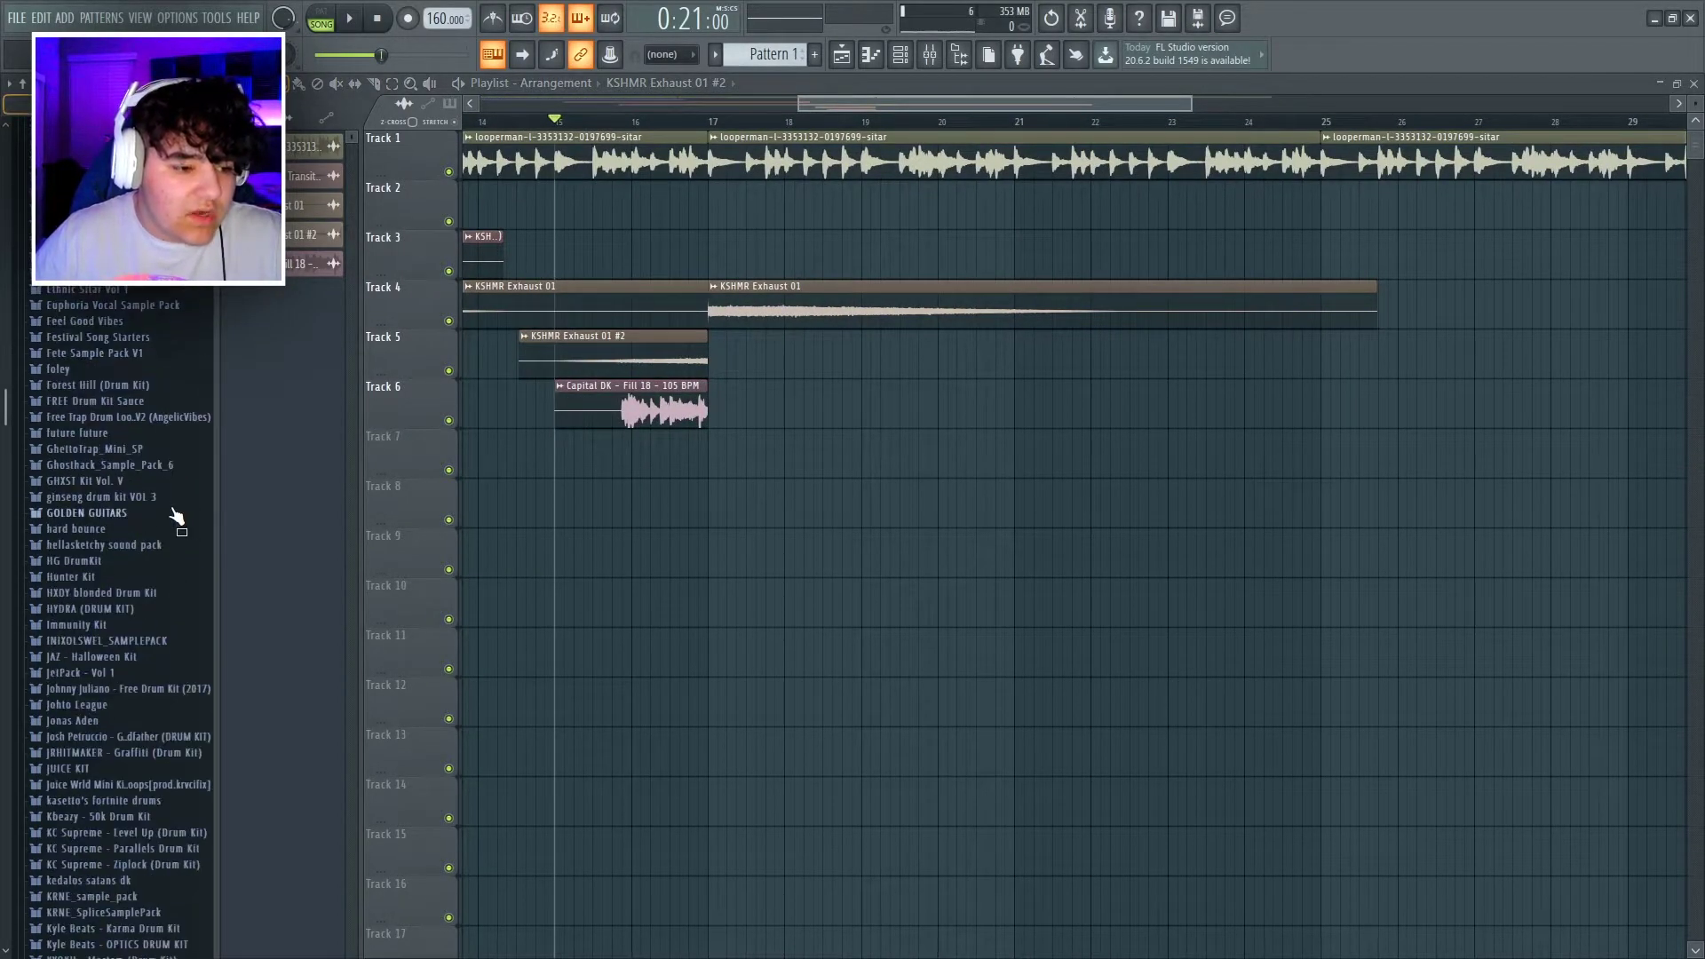
click(127, 466)
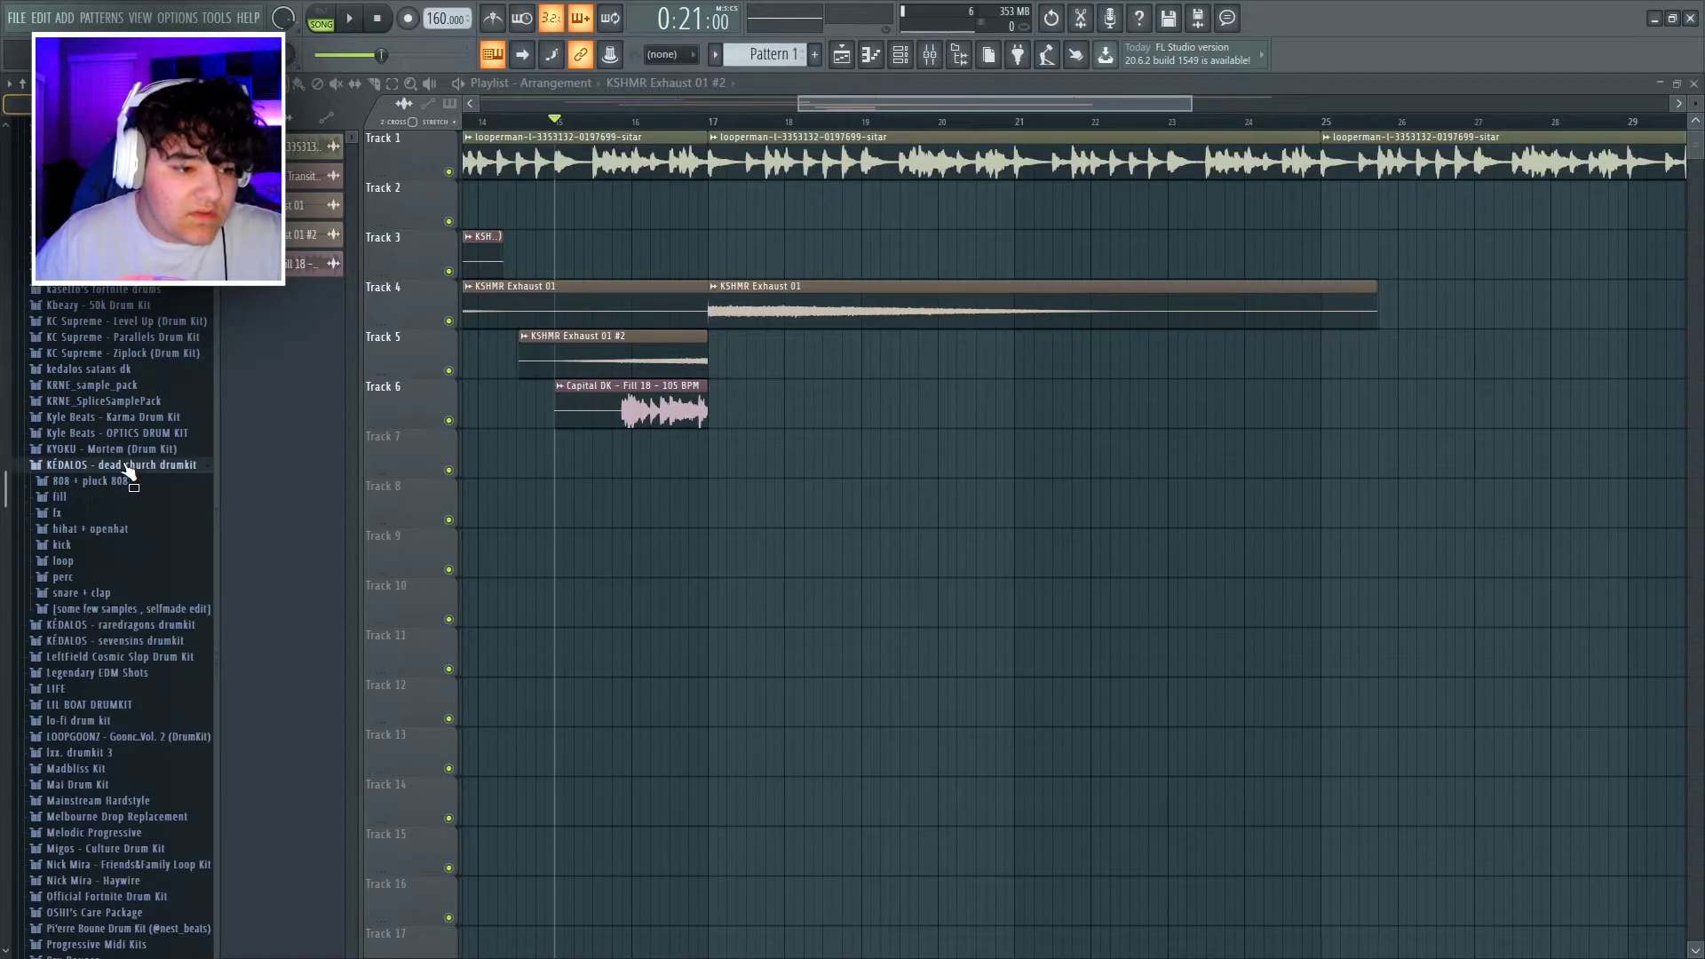
click(127, 466)
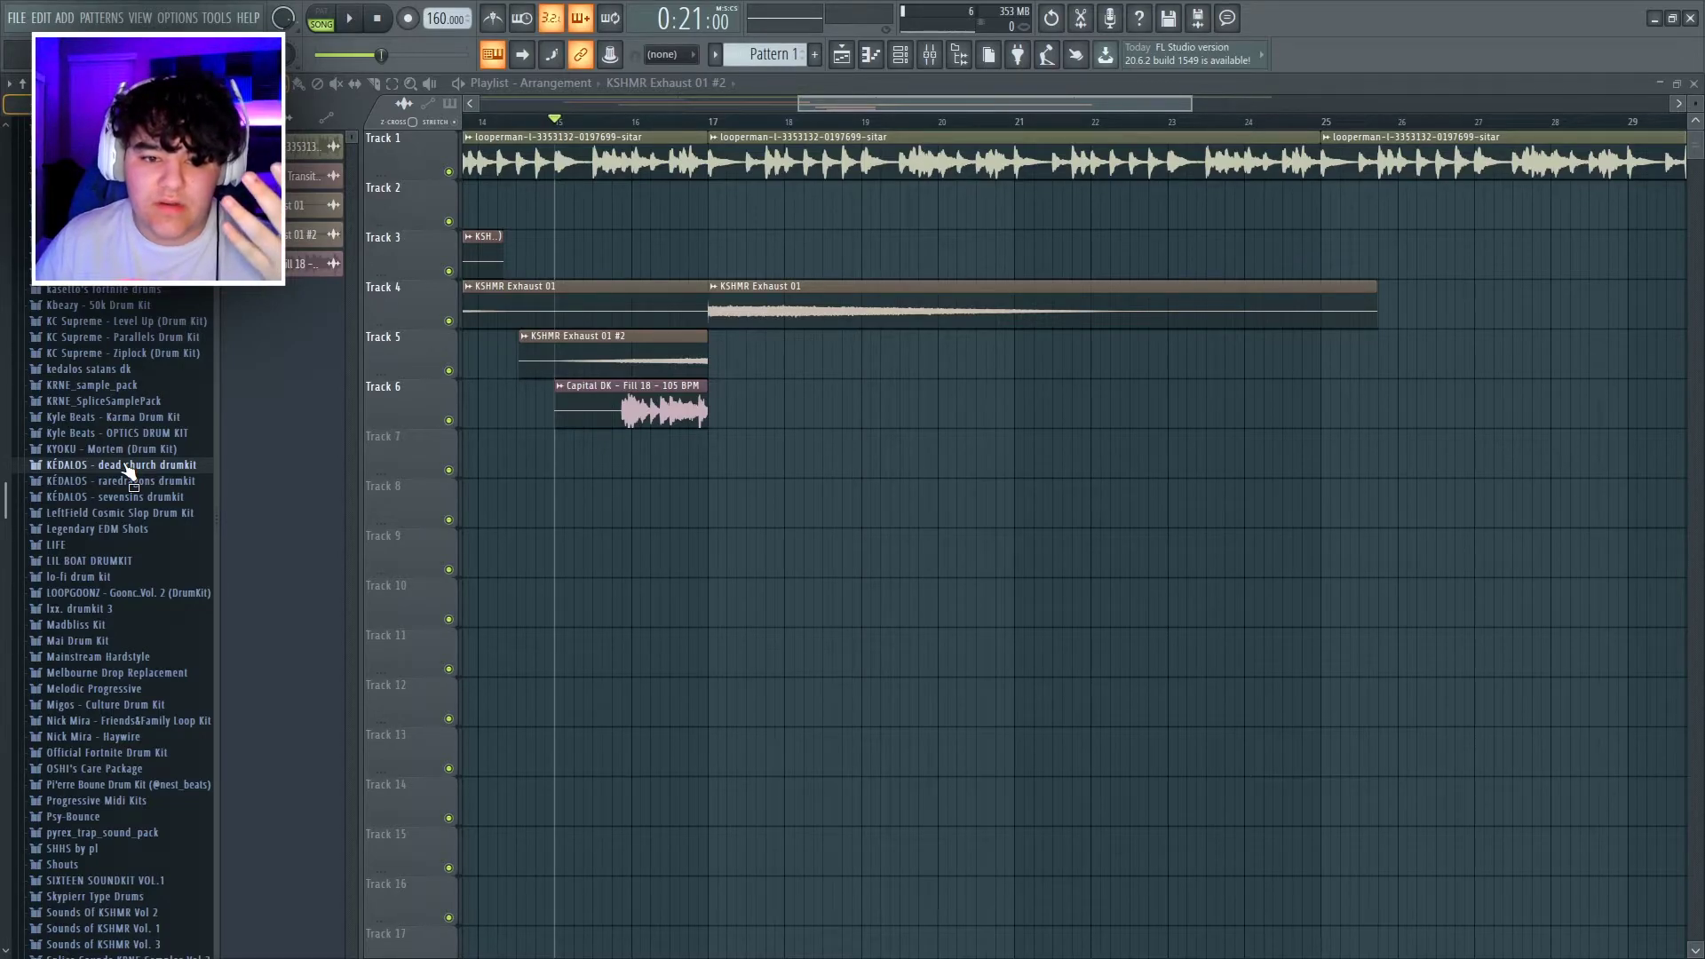
click(127, 466)
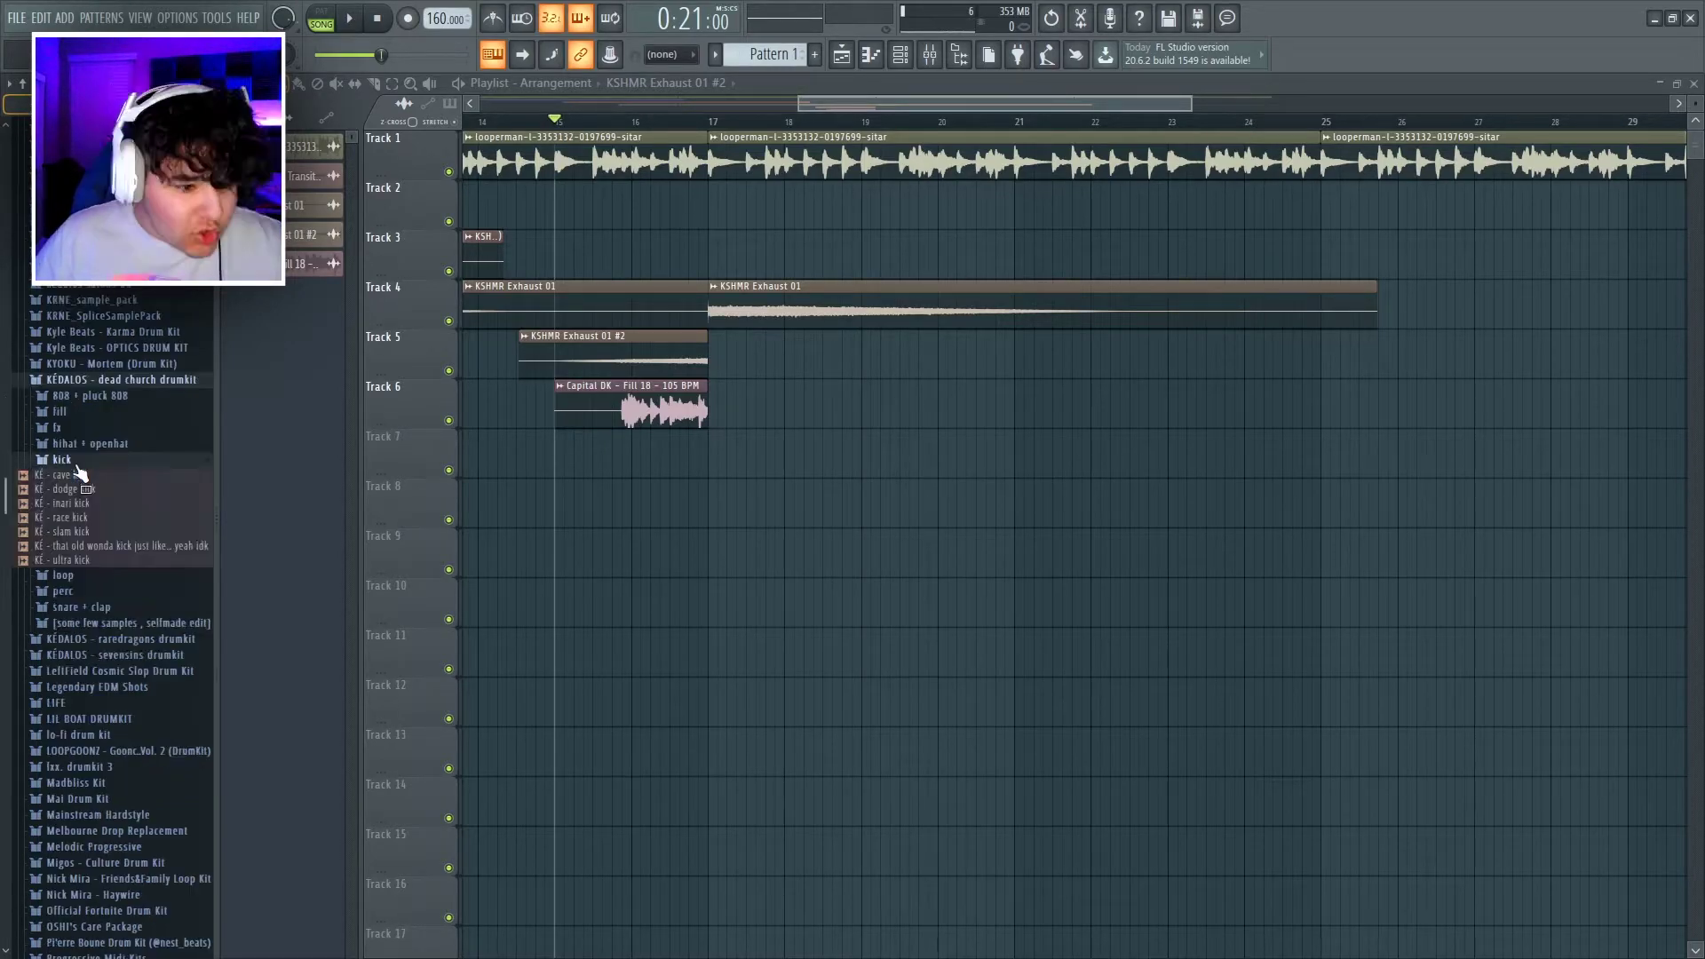
click(75, 503)
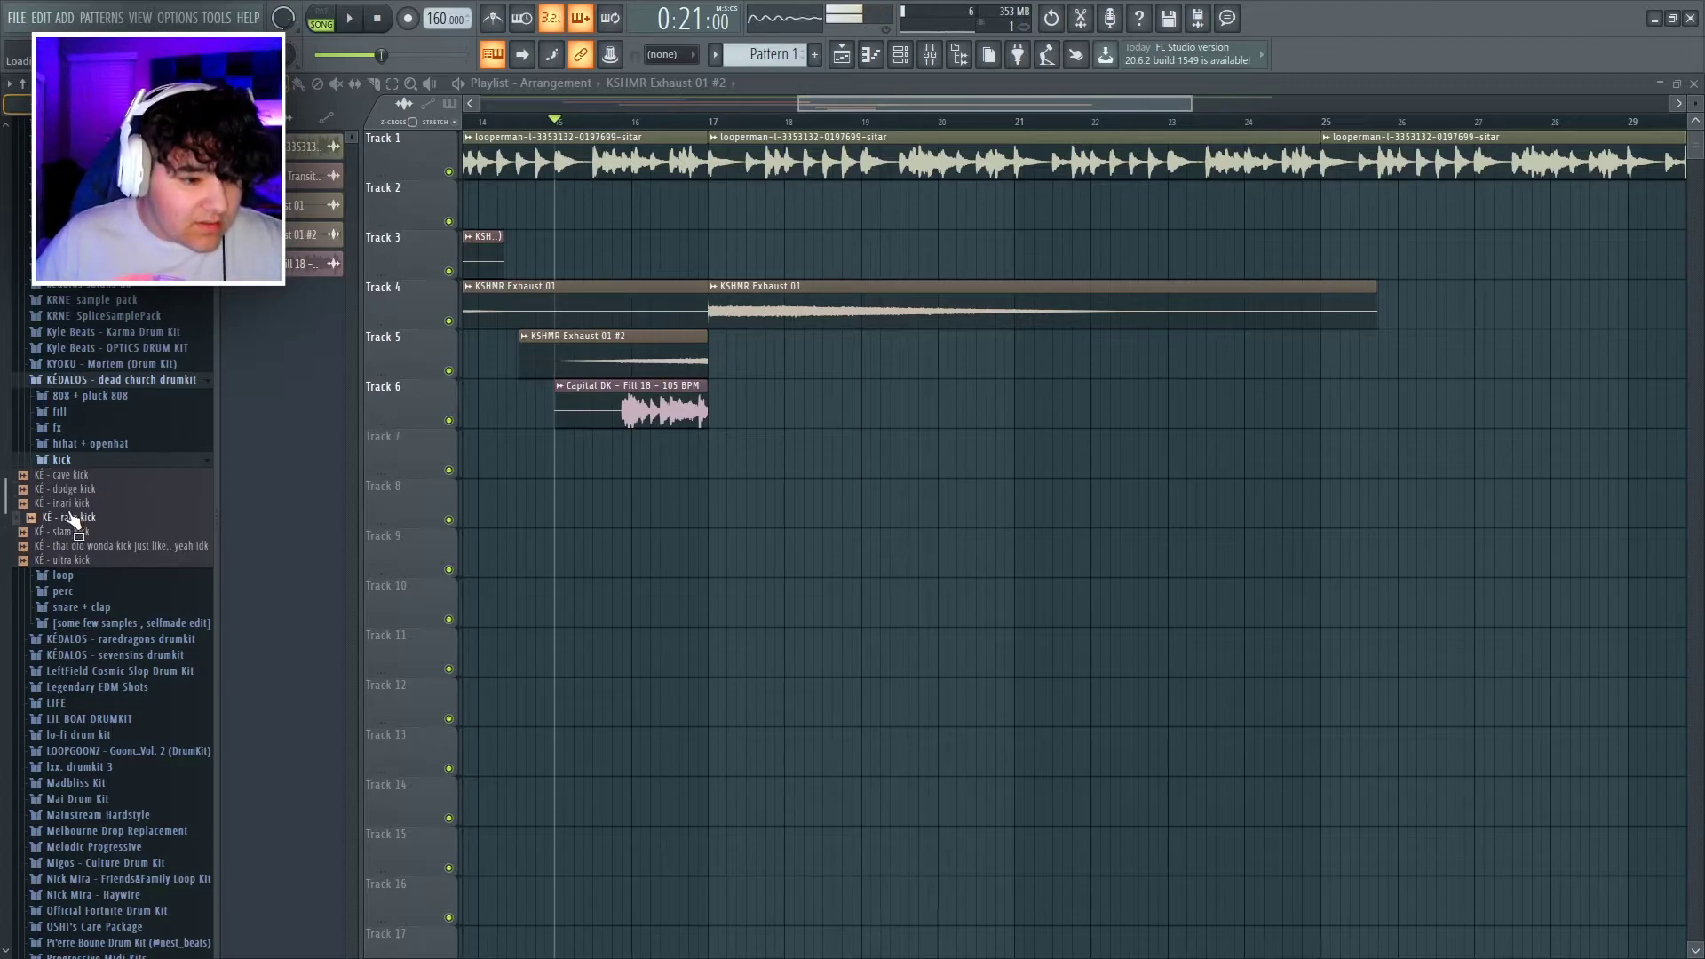
drag(76, 519, 759, 221)
scroll(759, 221, up, 3)
Route the KÉ - inari kick channel to mixer insert 4 and the Capital DK - Fill 18 channel to insert 5.
double_click(706, 210)
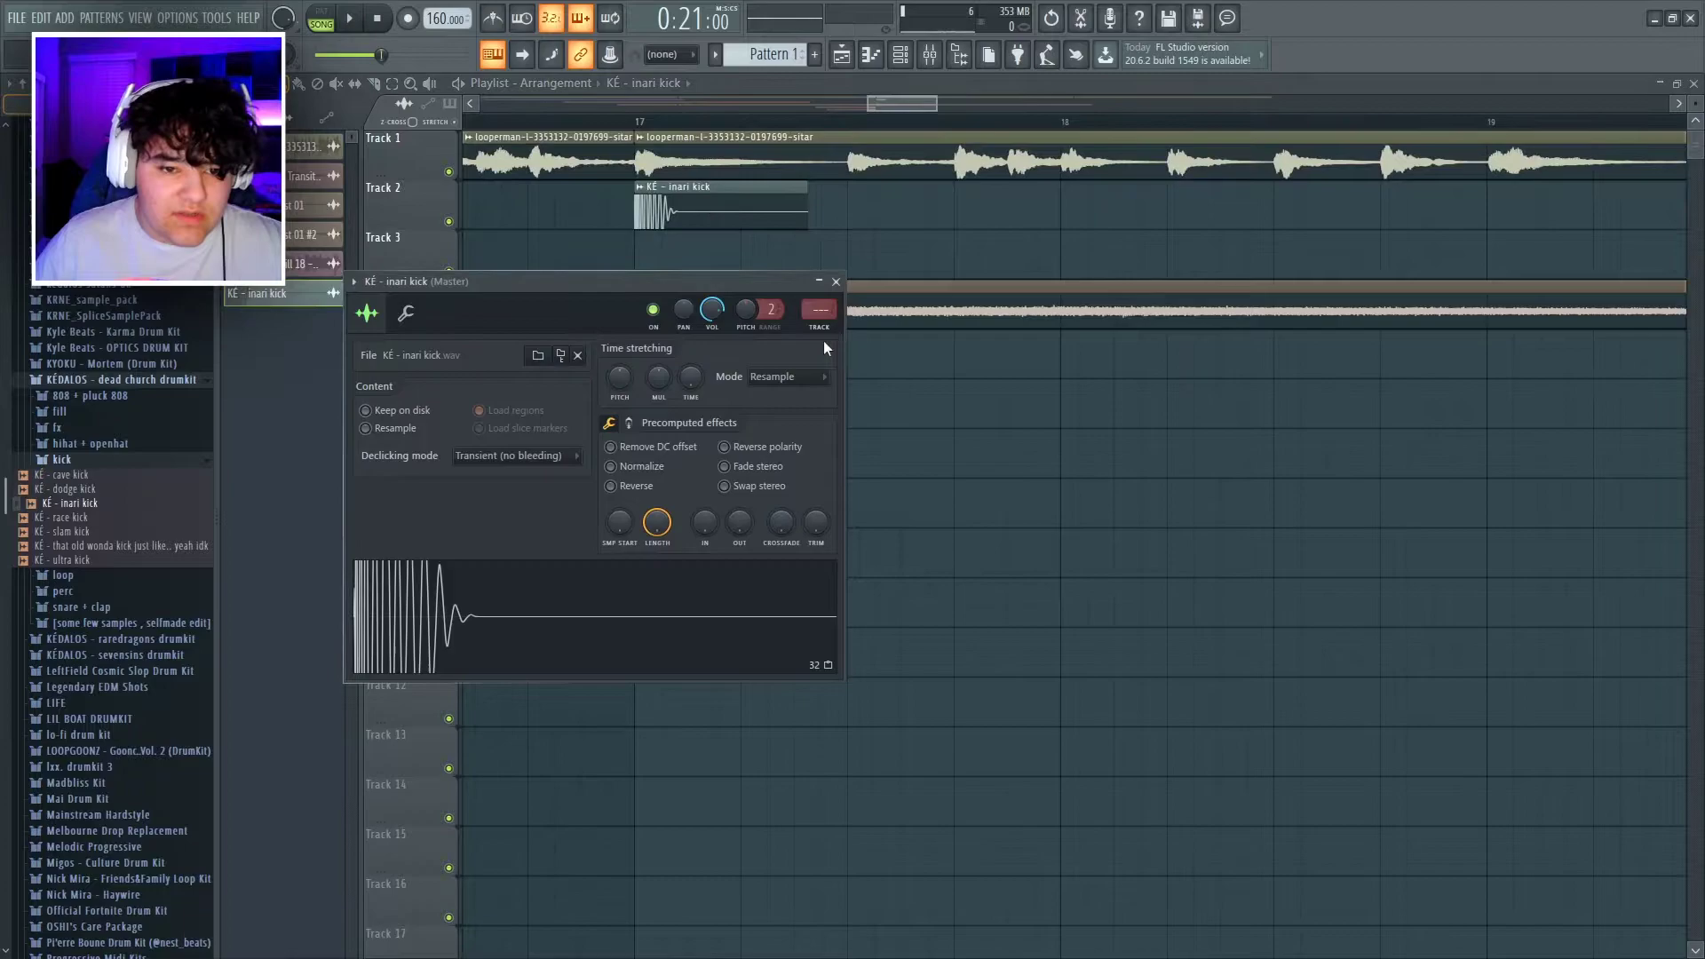
click(818, 306)
double_click(552, 421)
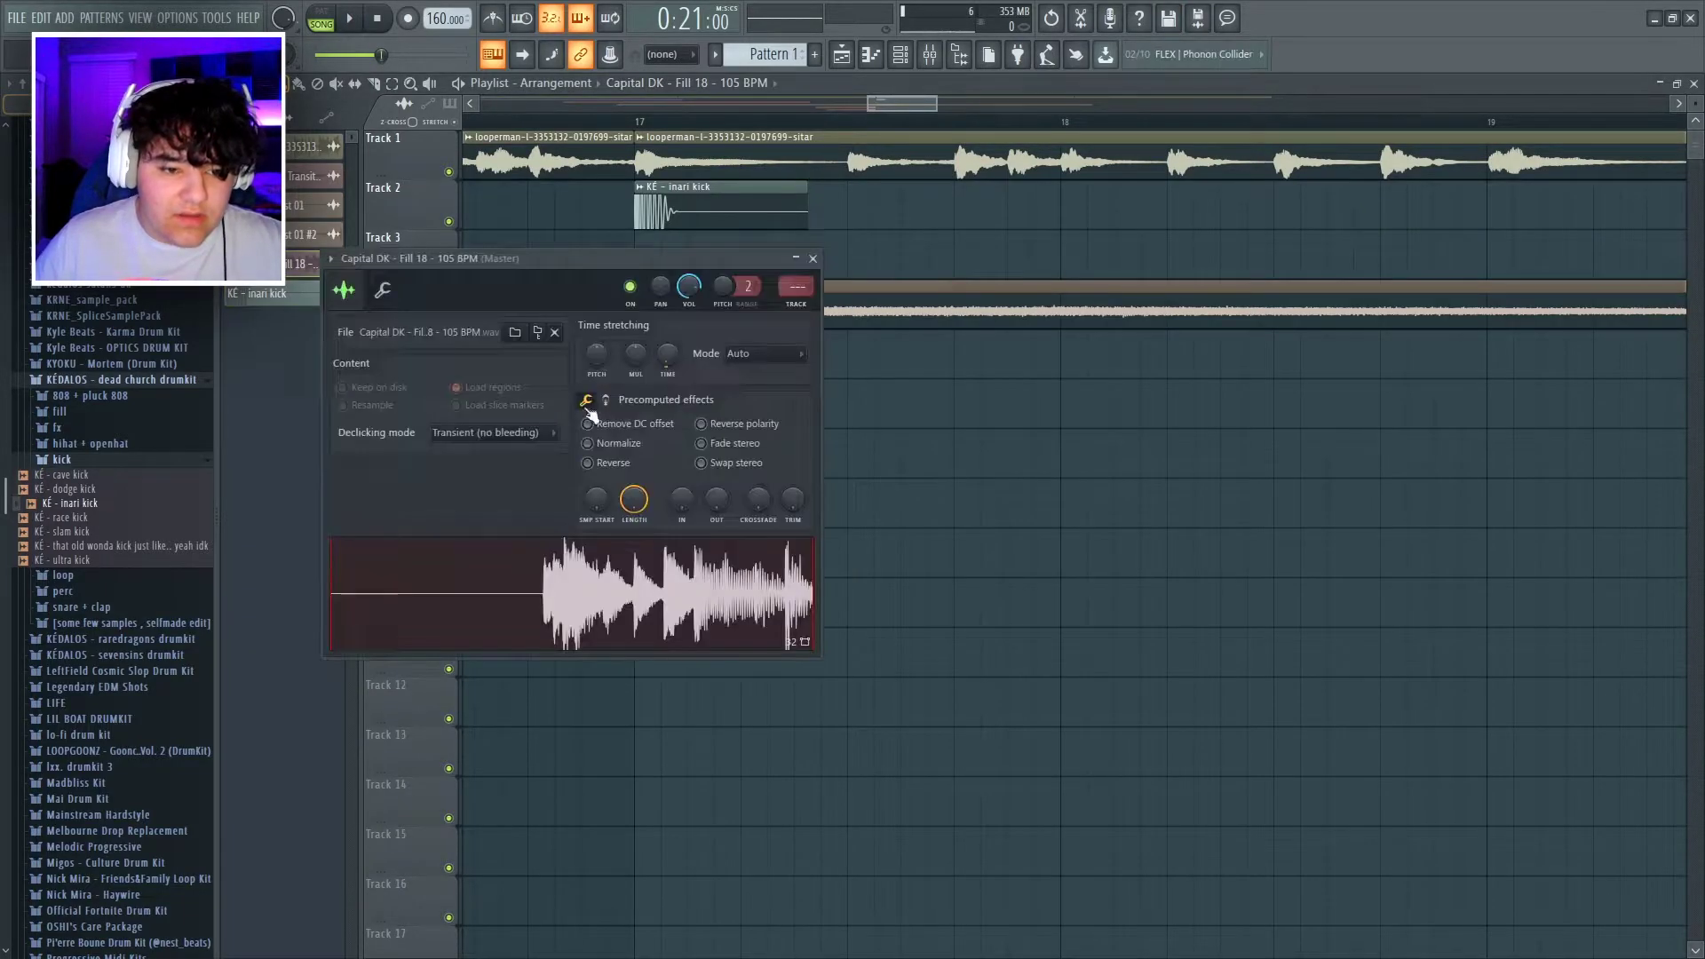
click(813, 258)
double_click(552, 412)
click(814, 258)
Check the mixer routing of the reversed exhaust, original exhaust and sitar loop channels.
double_click(548, 369)
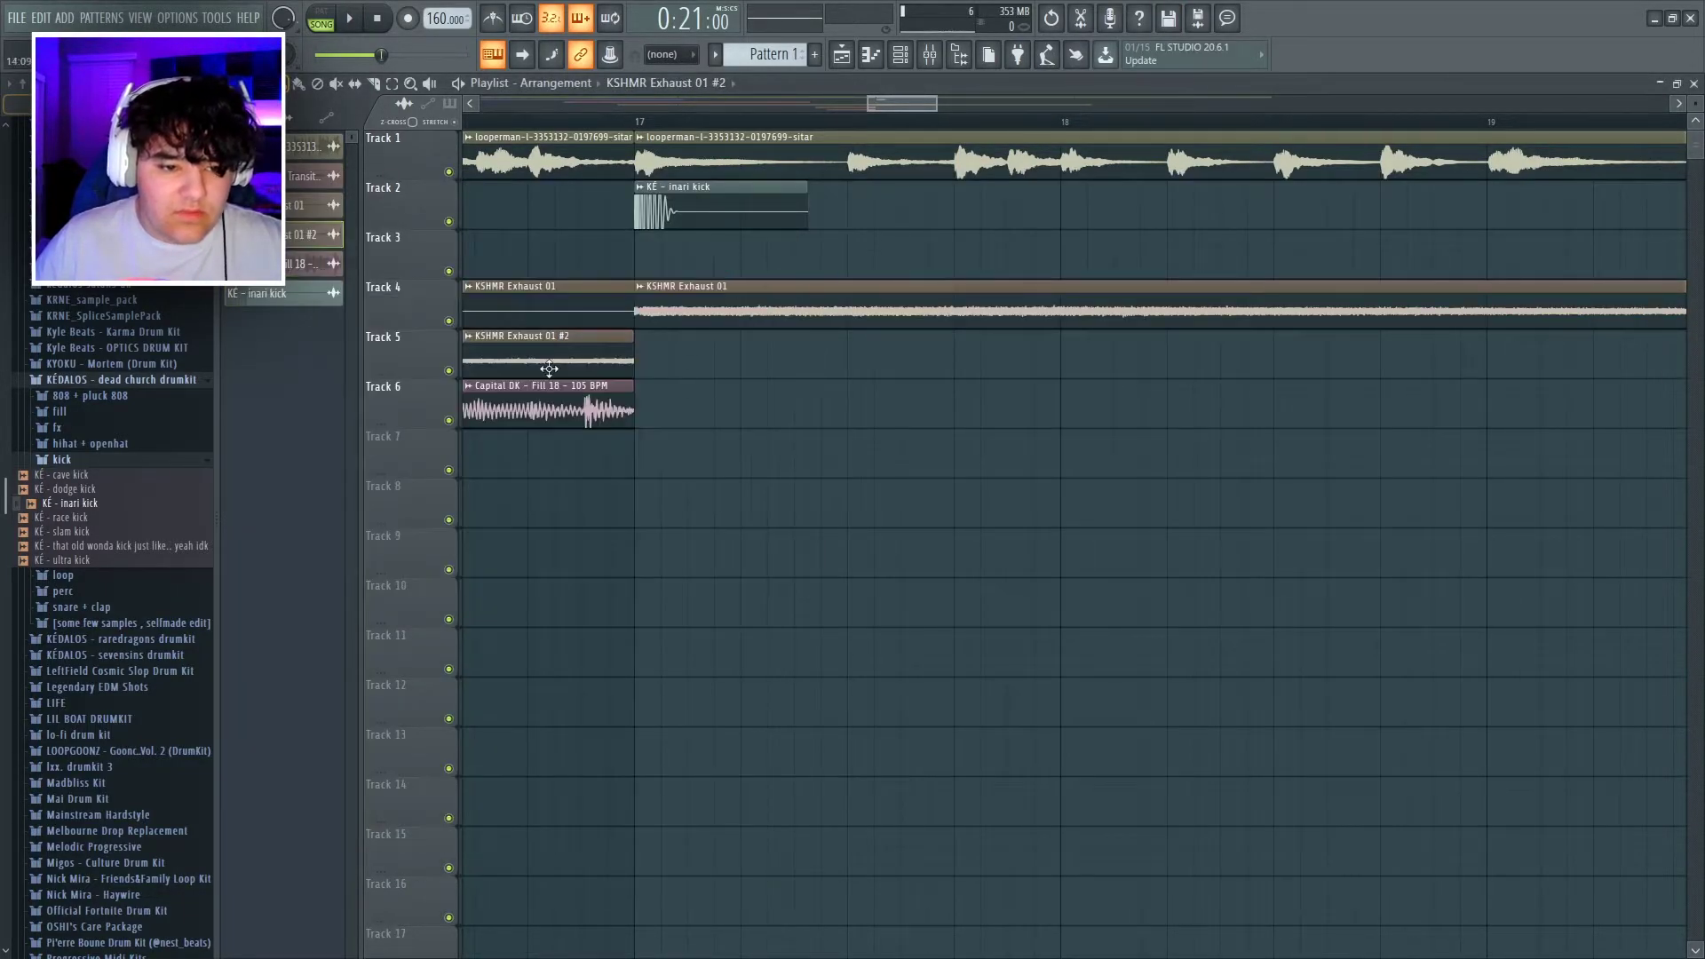
click(792, 234)
double_click(792, 311)
click(791, 234)
double_click(792, 321)
click(769, 213)
double_click(765, 167)
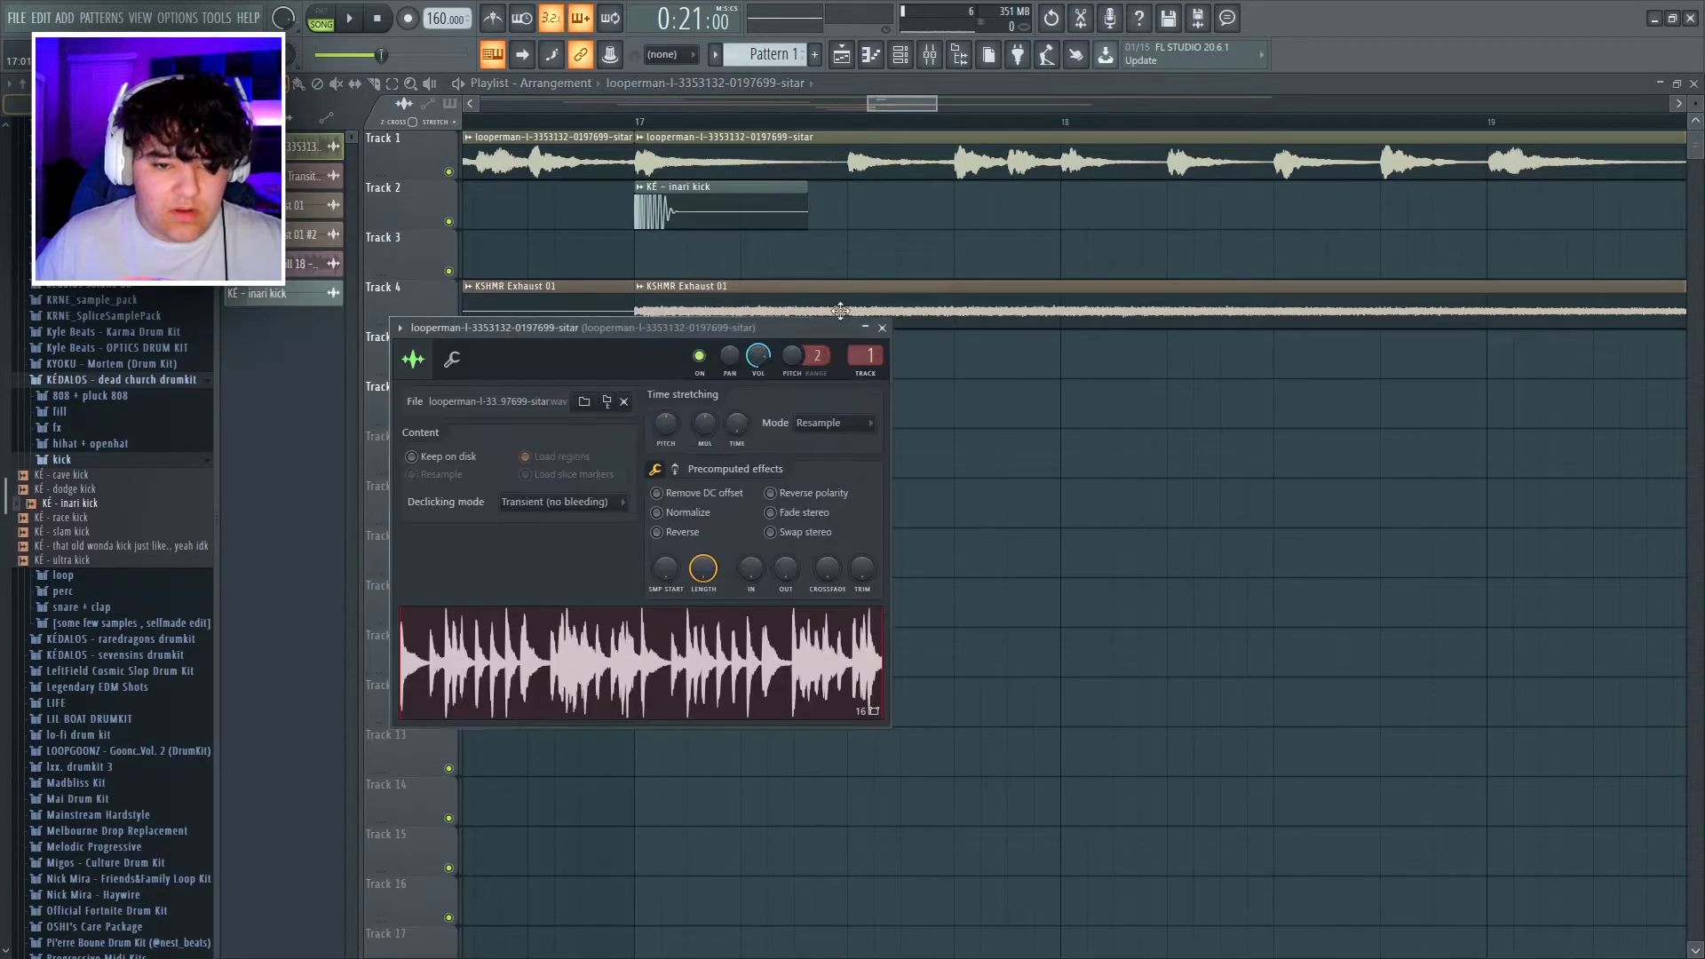
click(882, 327)
Load the saved kicks preset onto the KÉ - inari kick's mixer insert 4 and start playback.
key(F6)
key(F9)
click(514, 412)
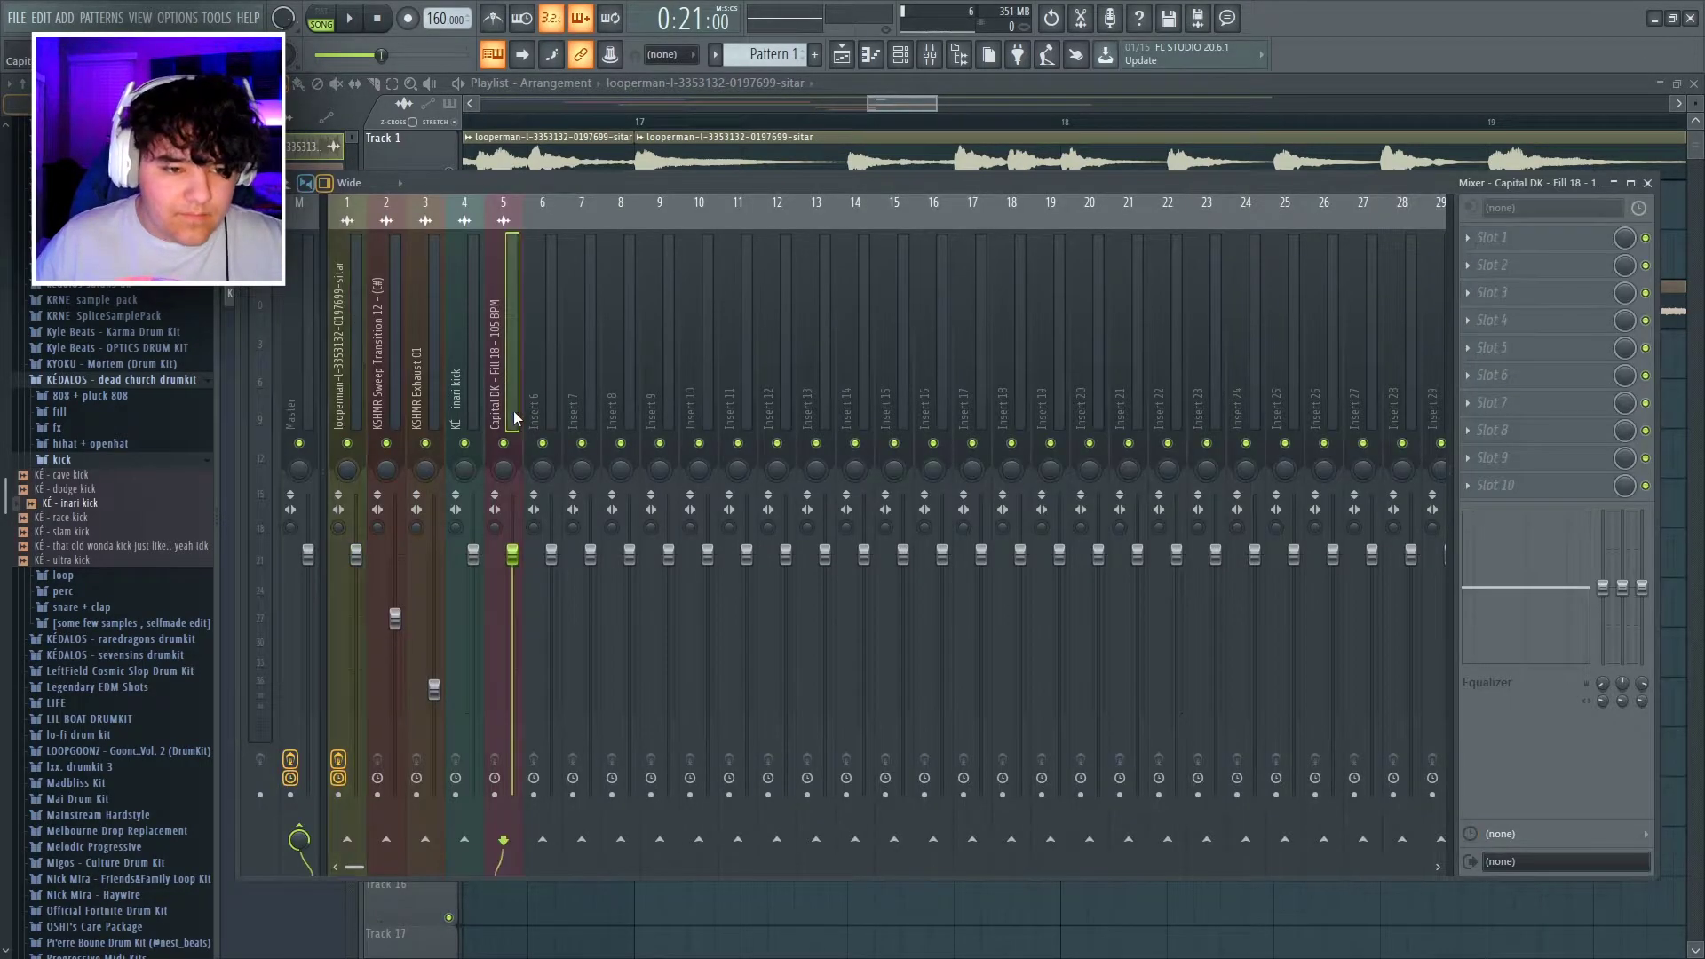
right_click(457, 402)
mouse_move(522, 293)
click(693, 608)
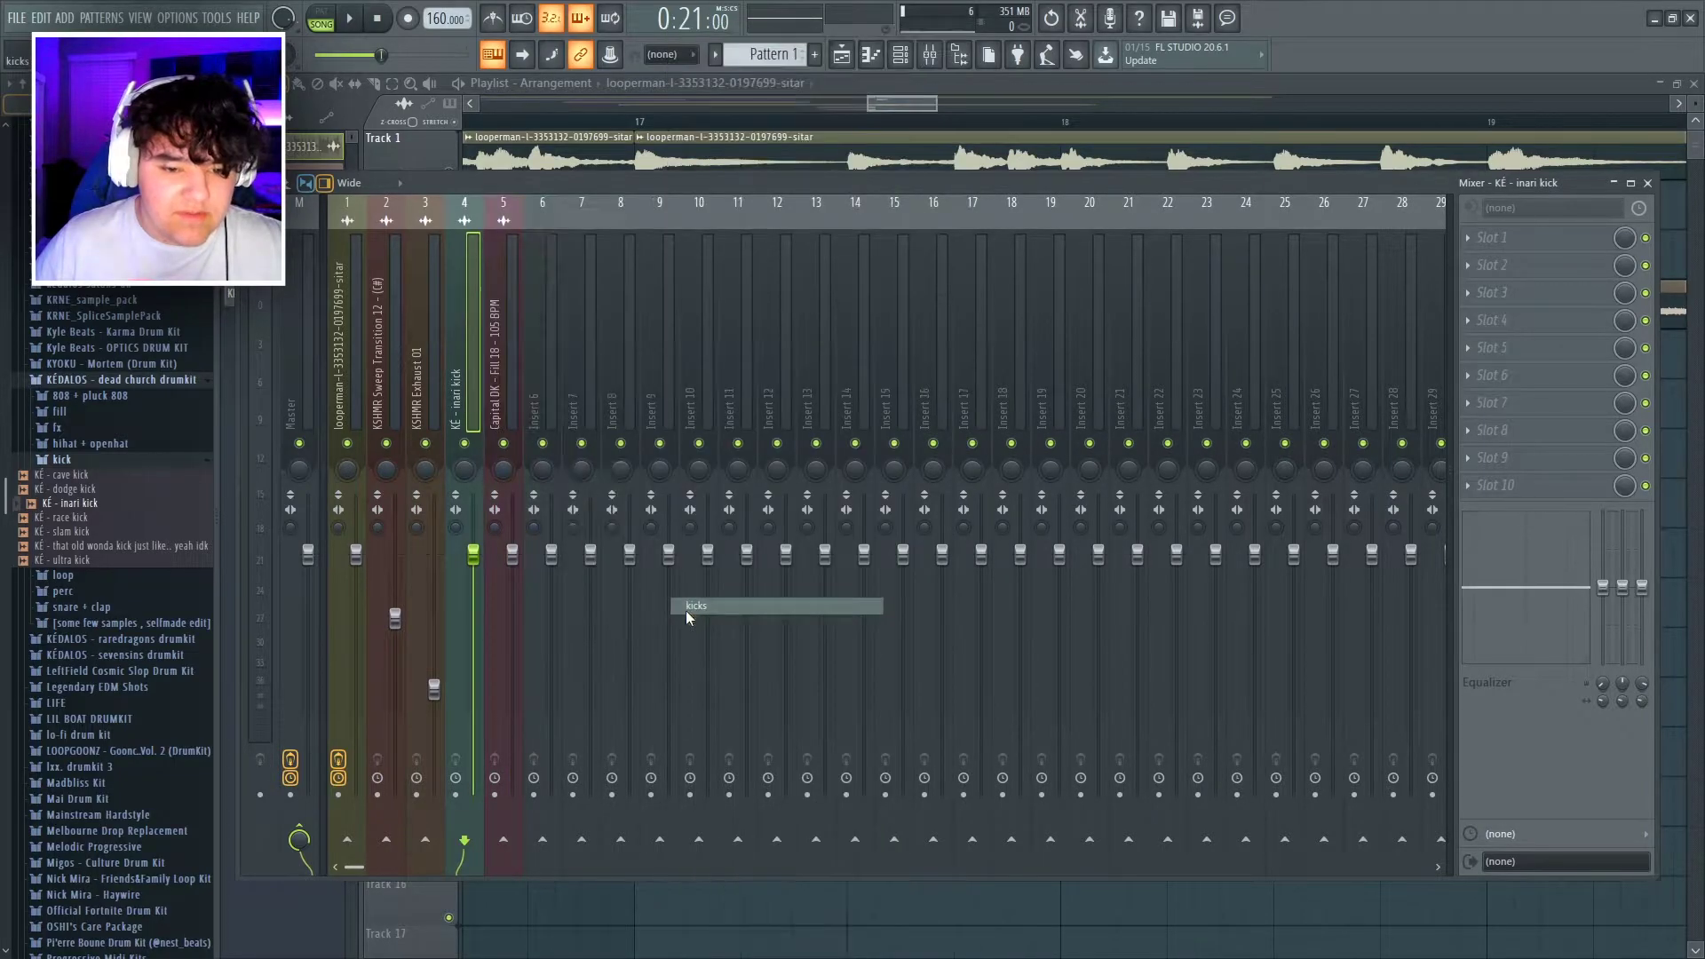
key(space)
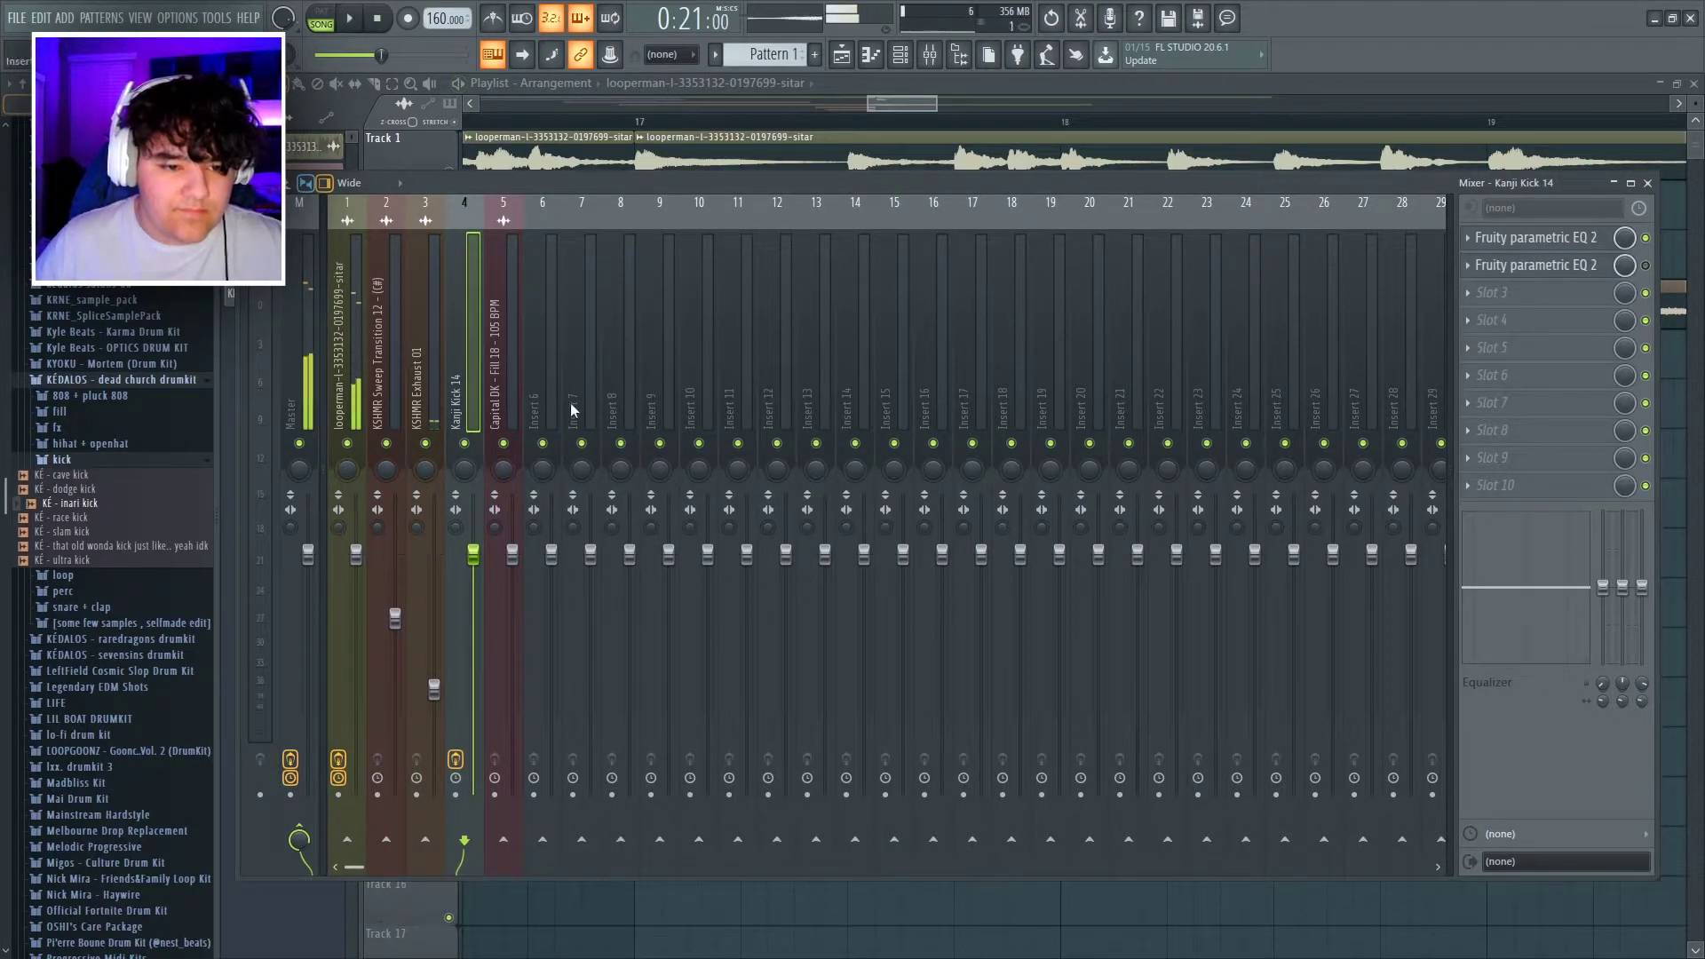
key(F9)
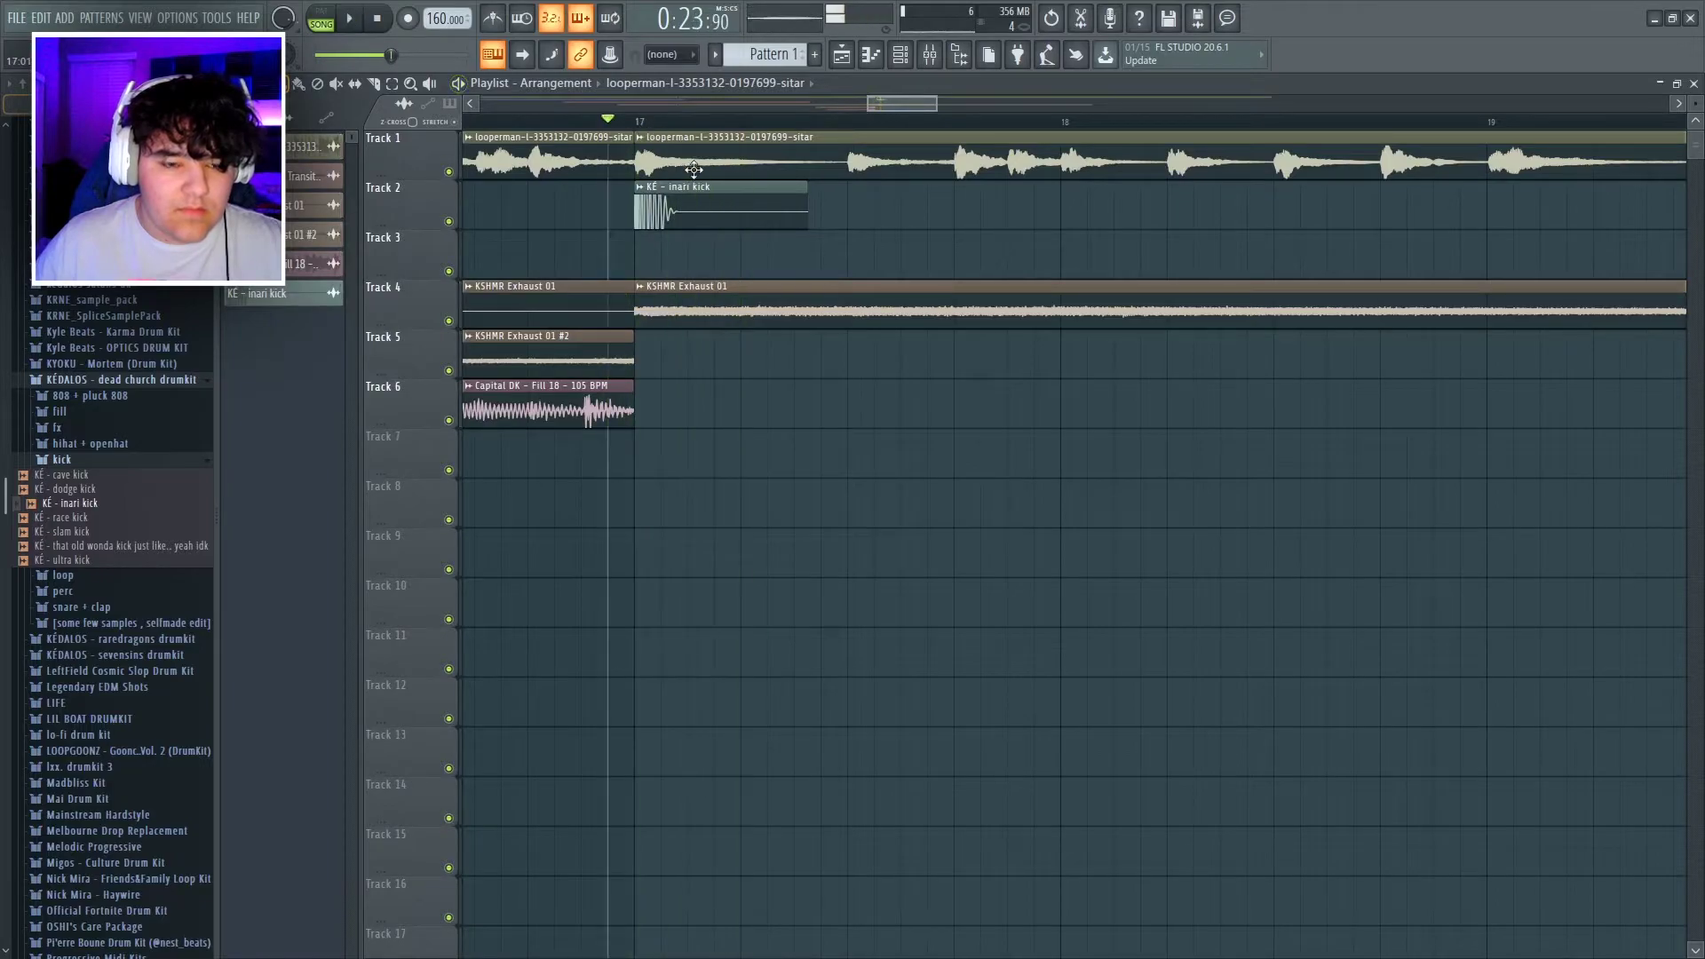
Lay out copies of the KÉ - inari kick on Track 2 as a kick pattern from bar 17 to bar 25, playing it along the way.
drag(720, 207, 1124, 203)
key(space)
key(space)
drag(966, 207, 861, 211)
key(space)
key(space)
mouse_move(1107, 215)
mouse_down()
mouse_move(1000, 212)
mouse_move(1239, 199)
mouse_move(1214, 202)
mouse_up()
scroll(1281, 248, down, 5)
key(space)
scroll(1386, 291, up, 6)
key(space)
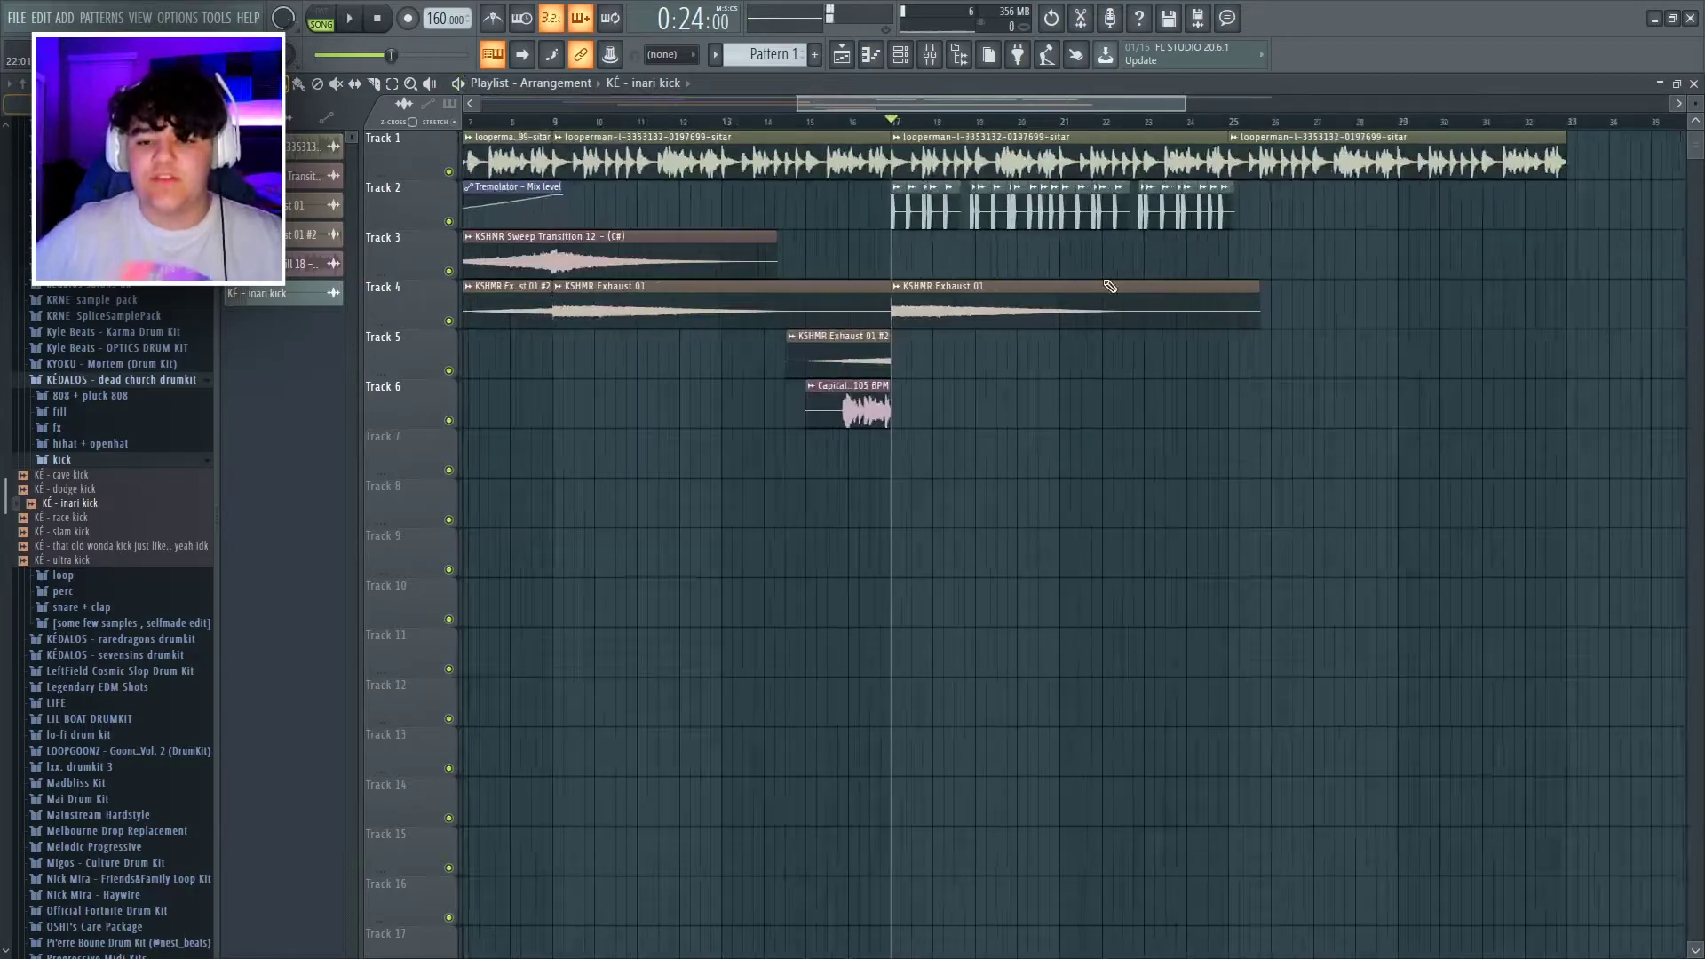
Copy a KÉ - inari kick clip to Track 3, make the copy unique and reverse it.
scroll(1108, 277, up, 3)
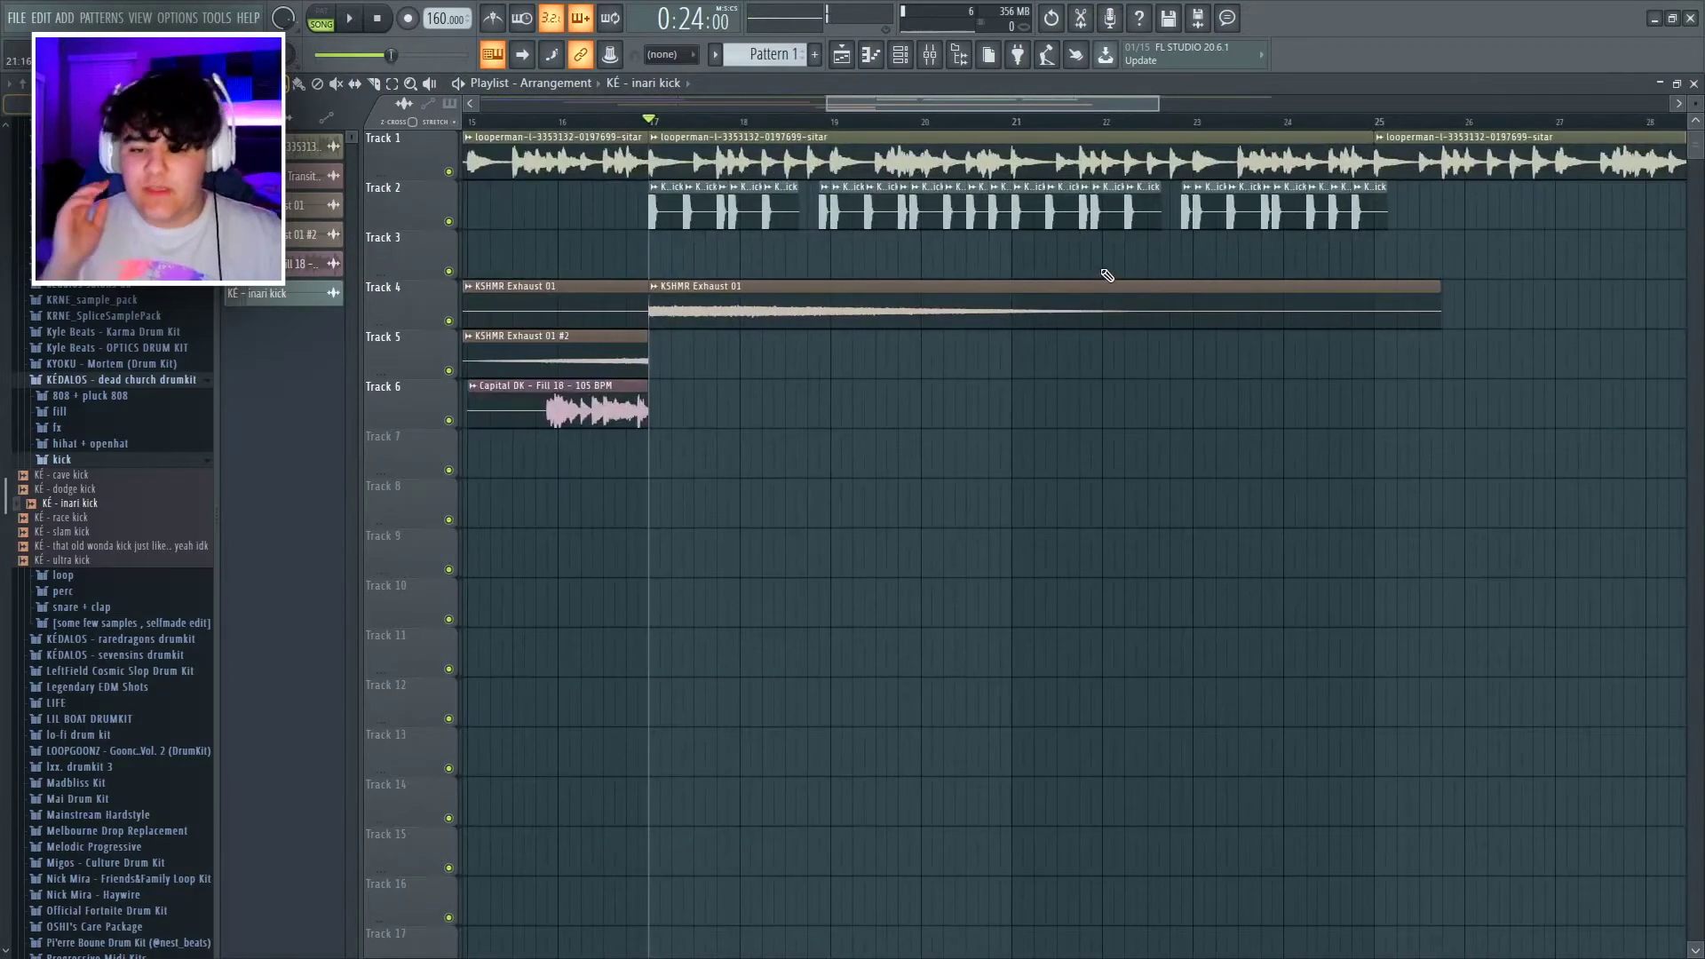
scroll(1413, 236, down, 4)
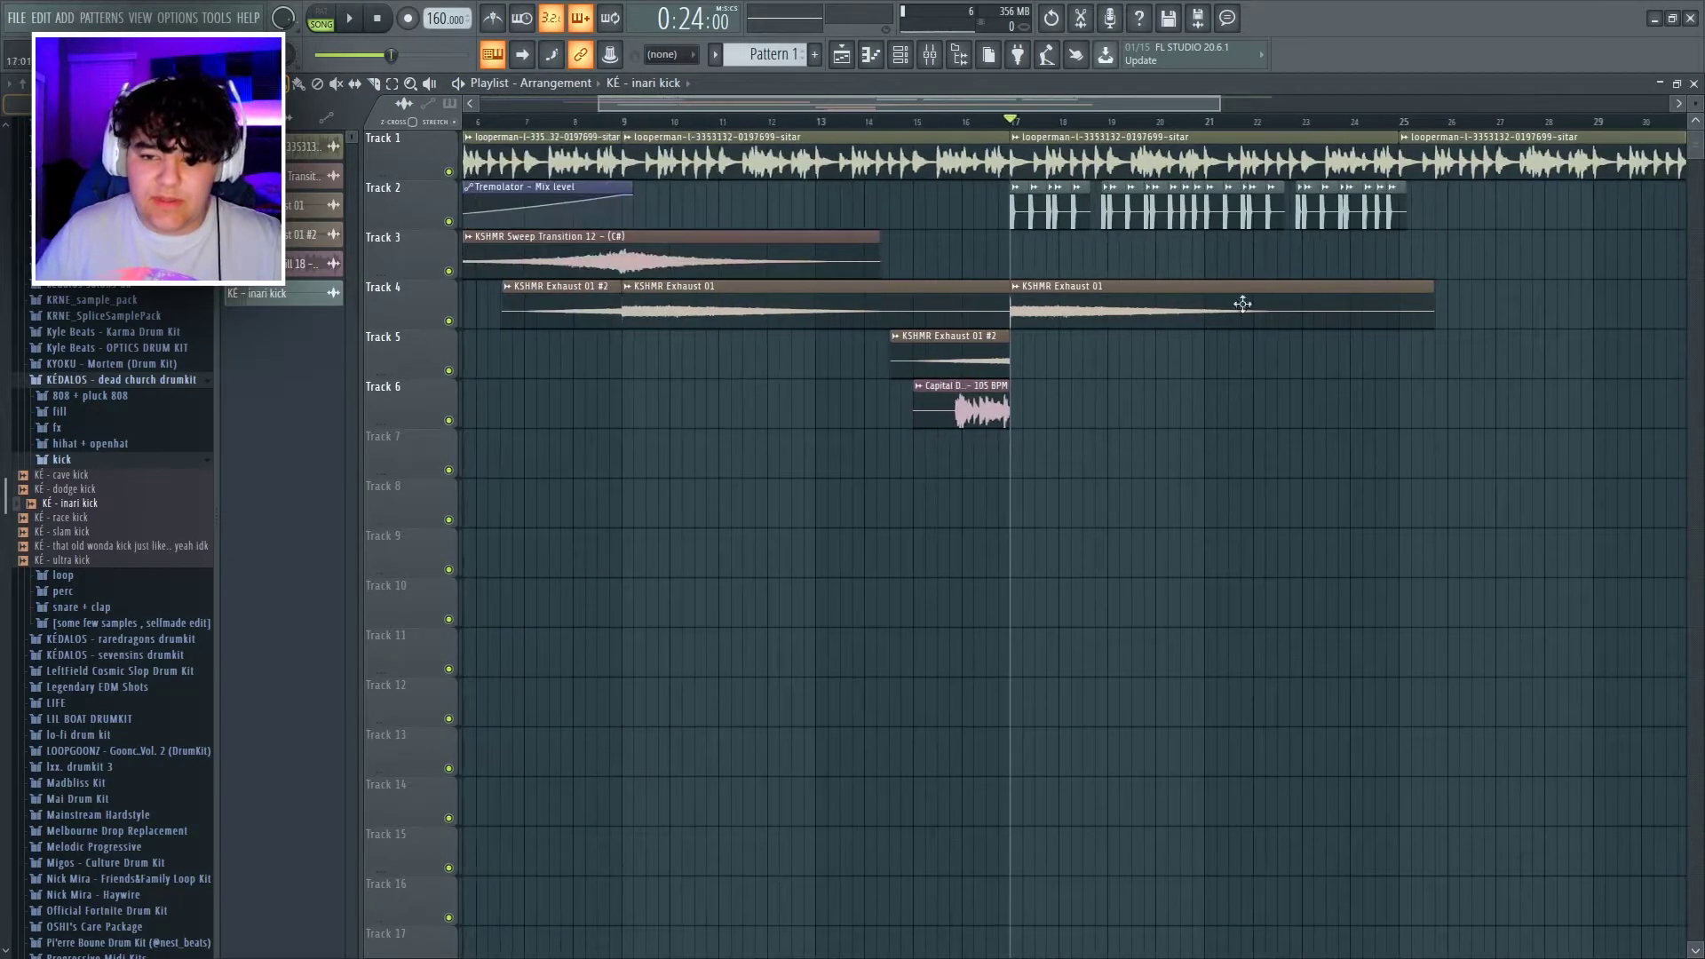
scroll(1221, 282, up, 5)
drag(901, 104, 831, 104)
scroll(1006, 251, up, 6)
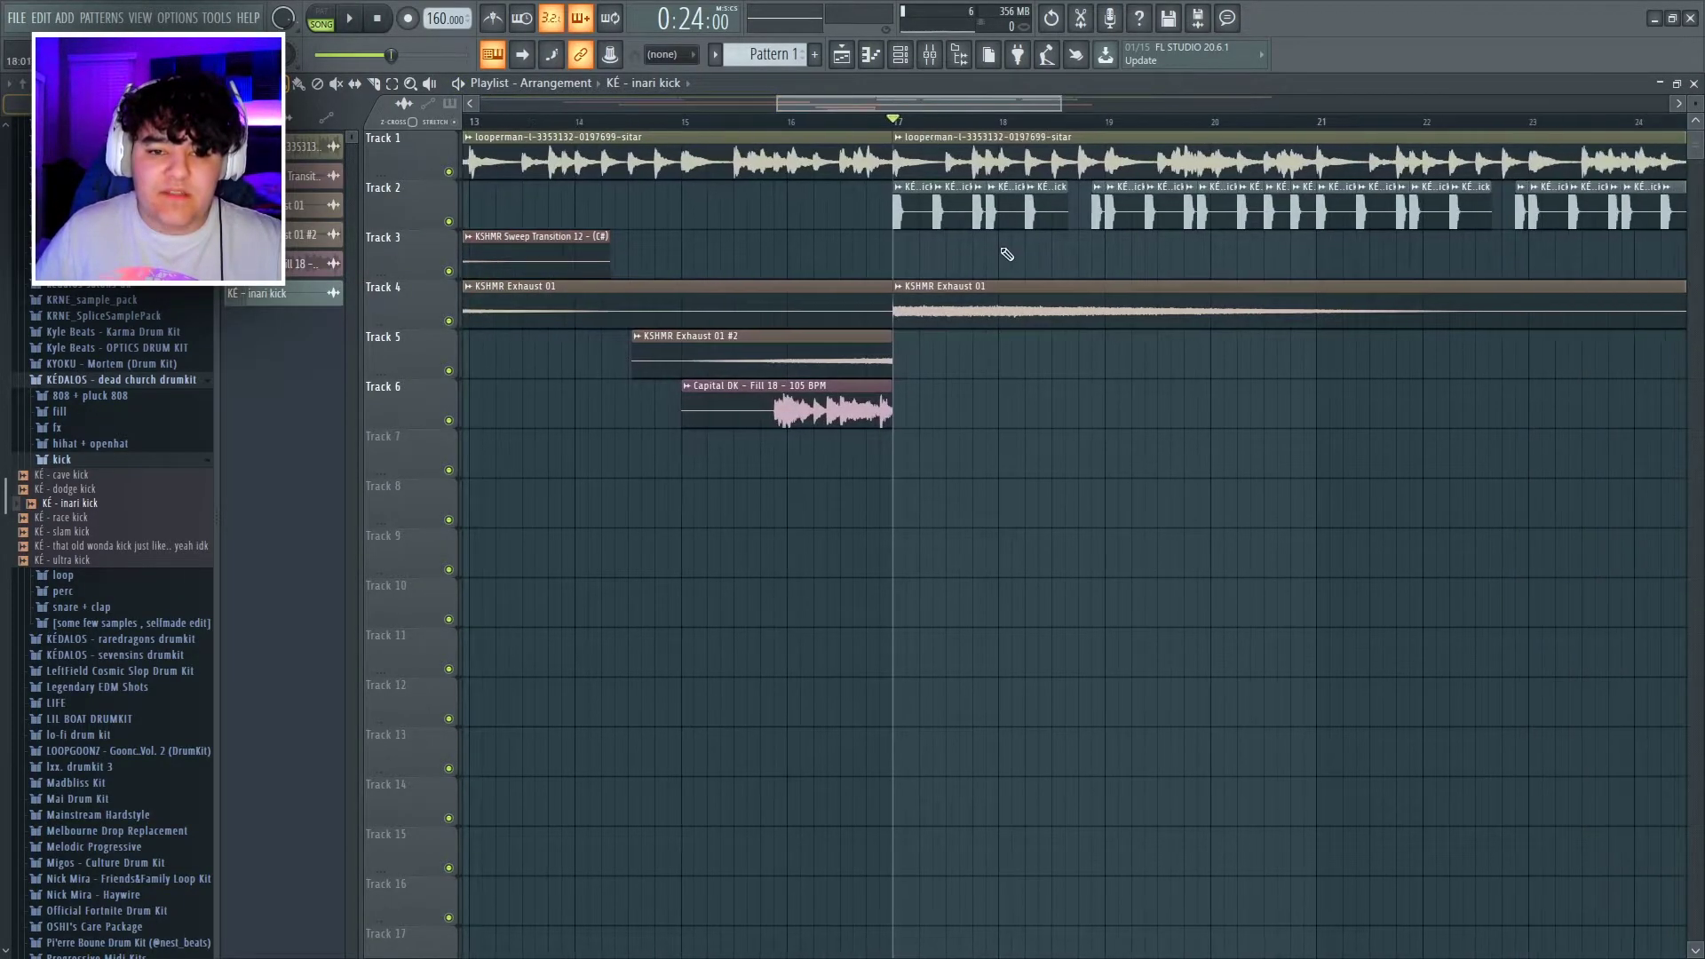
shift+drag(950, 206, 958, 266)
click(876, 237)
click(934, 377)
double_click(959, 266)
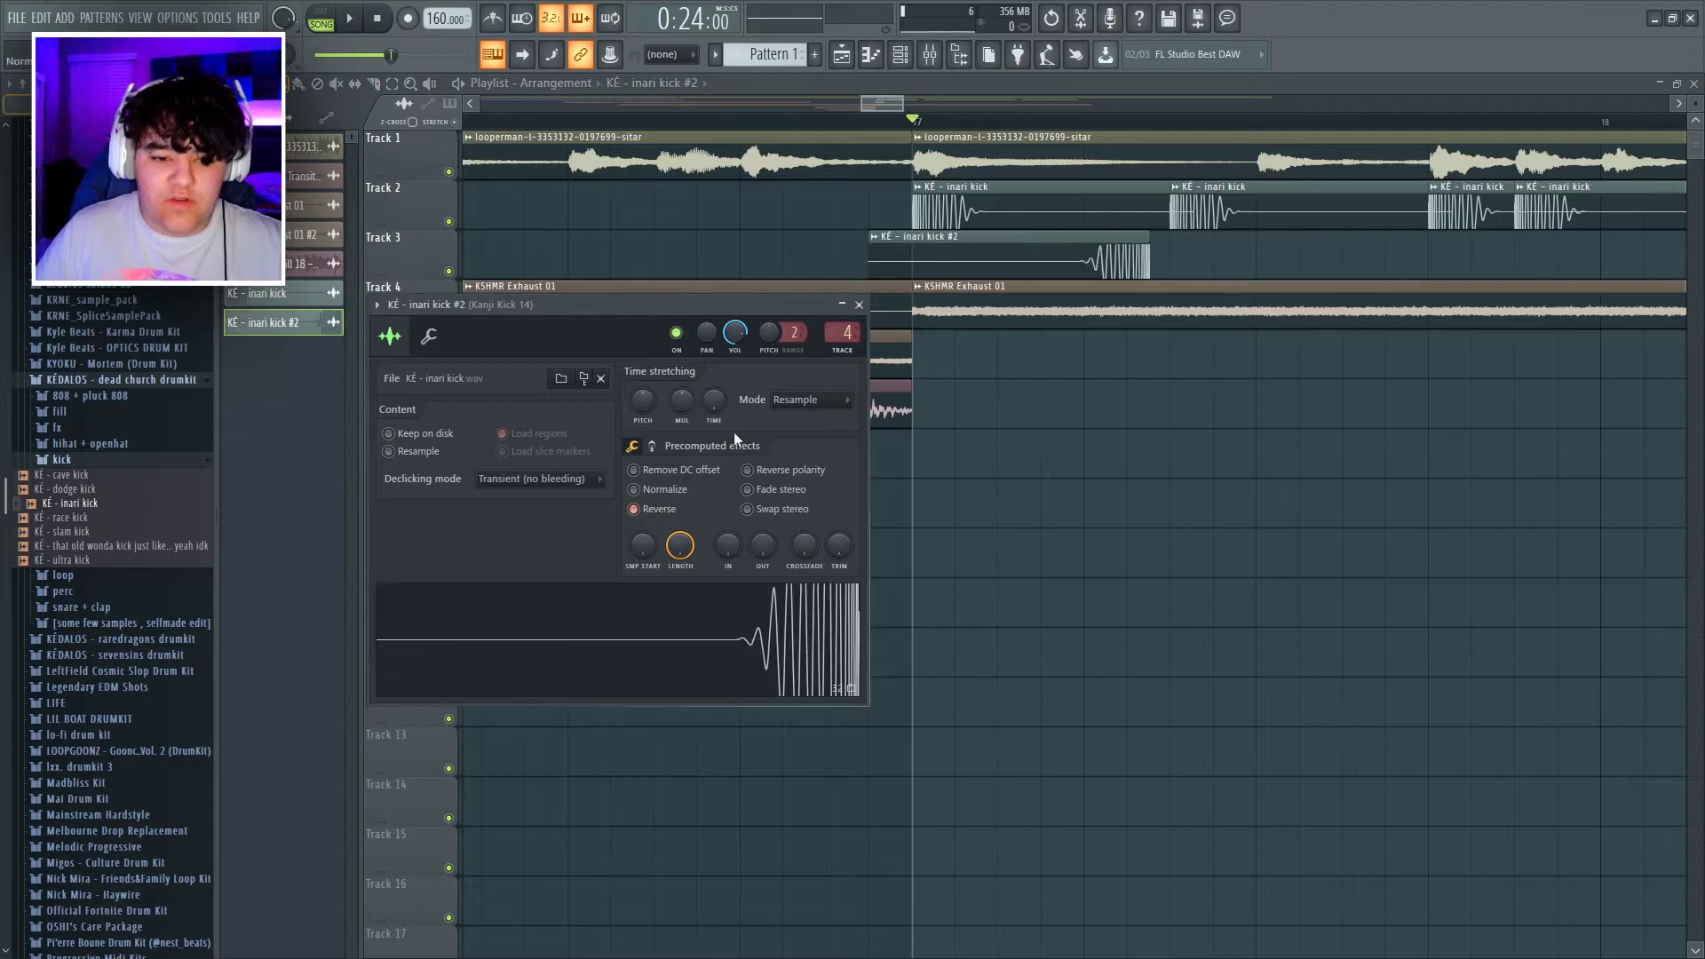
click(859, 304)
Set the reversed kick's fade-out to 21% and move the clip so it ends at bar 17.
double_click(1027, 256)
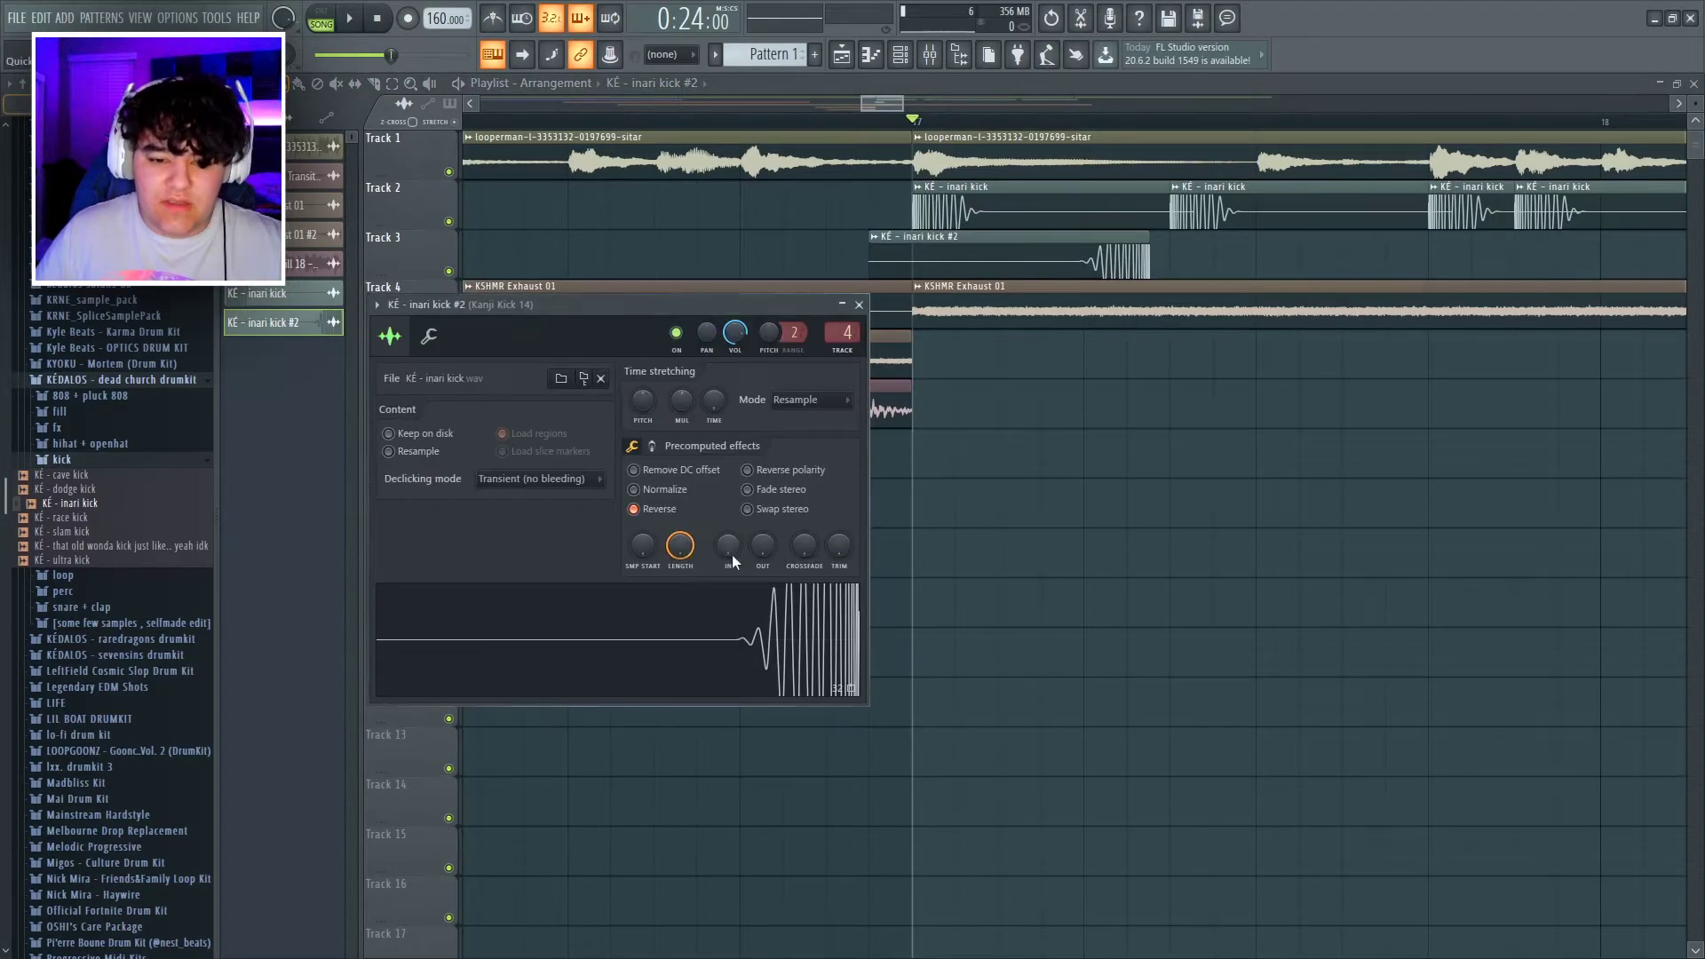
drag(764, 542, 764, 522)
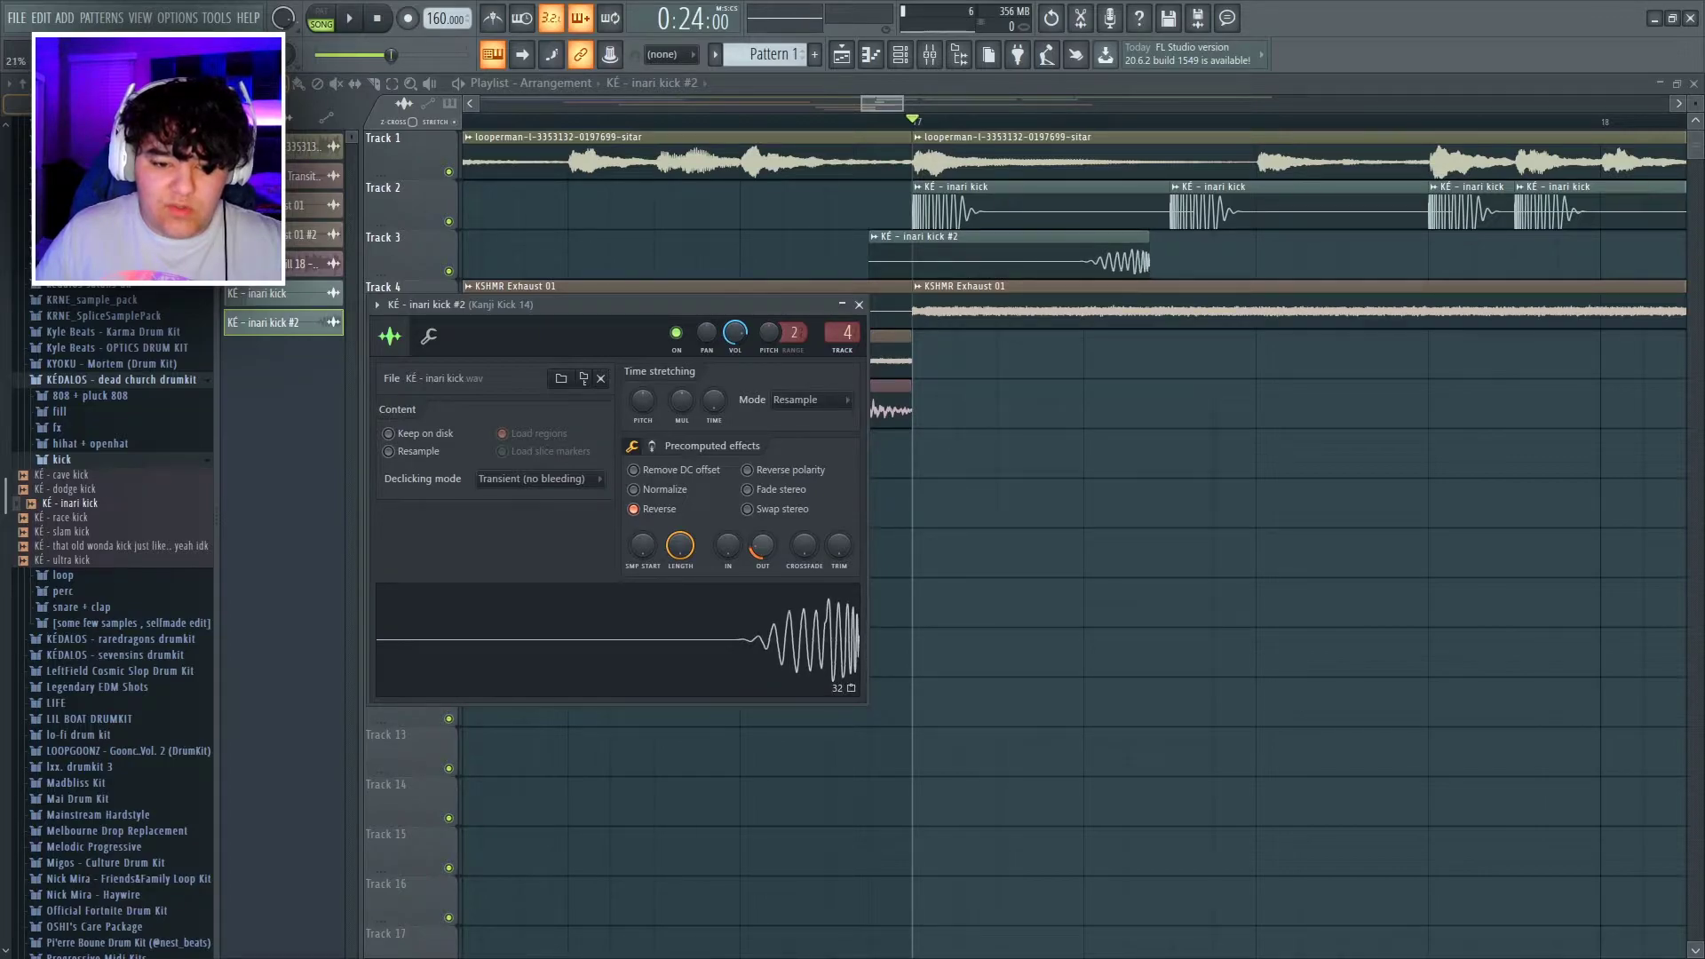
click(859, 305)
scroll(868, 297, up, 4)
drag(1294, 249, 691, 255)
scroll(804, 122, down, 5)
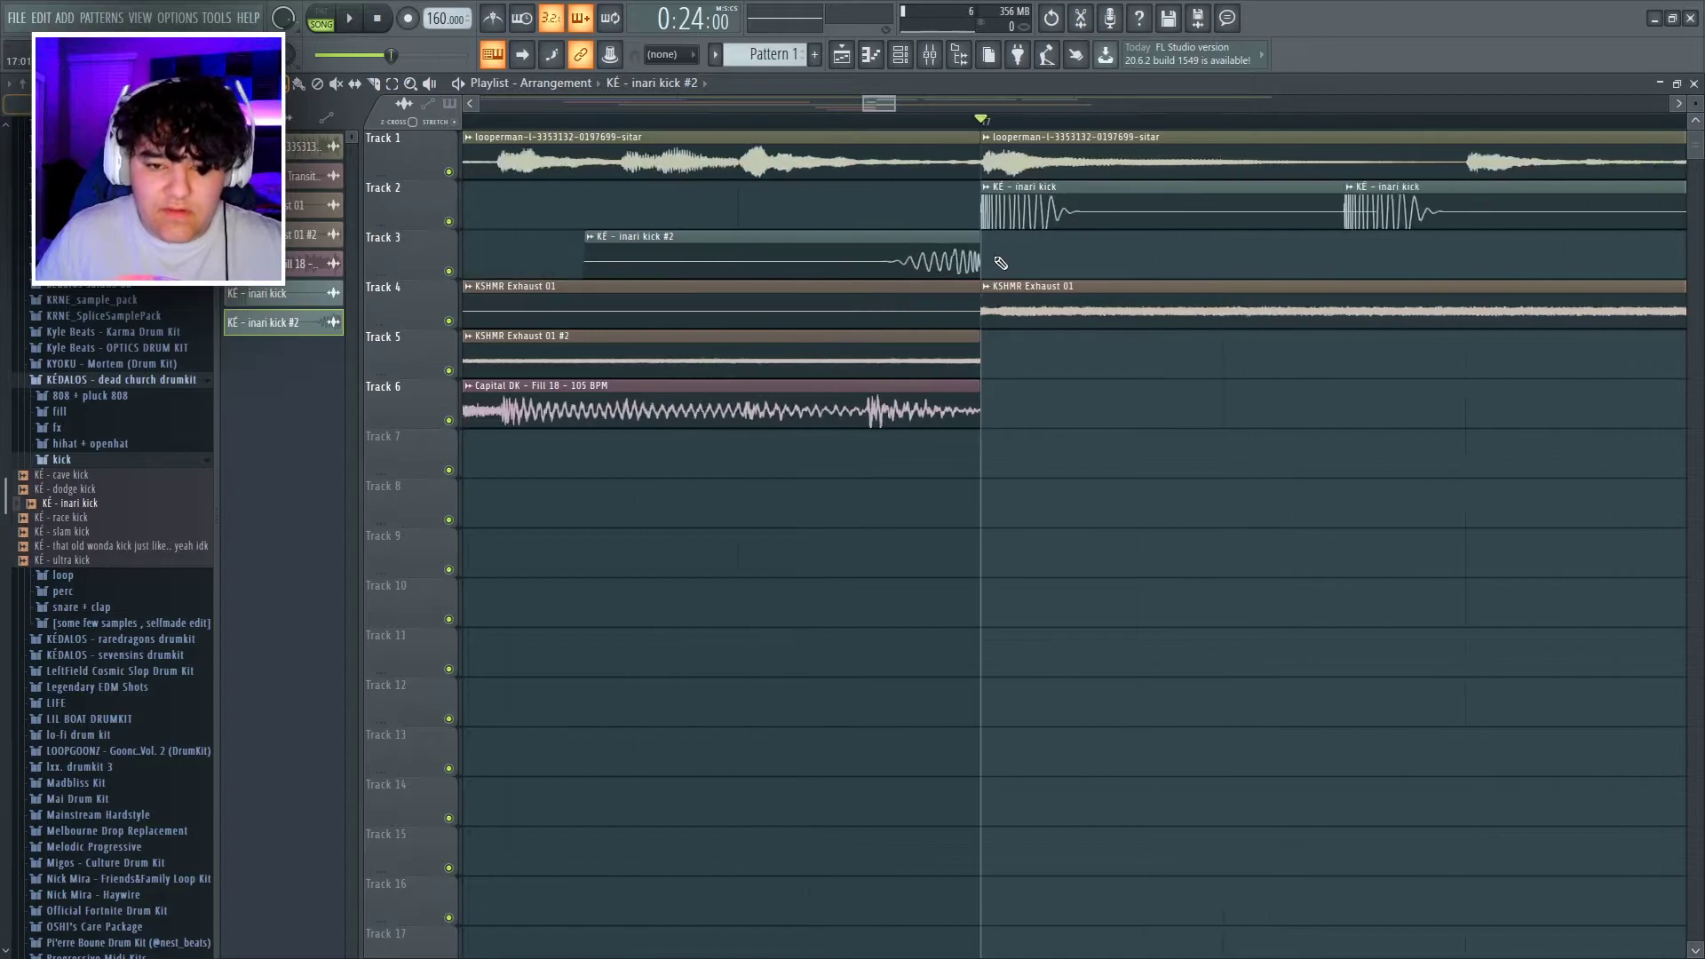
Play the lead-in to bar 17 with Track 3 soloed, and again with Track 2's kicks enabled alongside it.
click(797, 123)
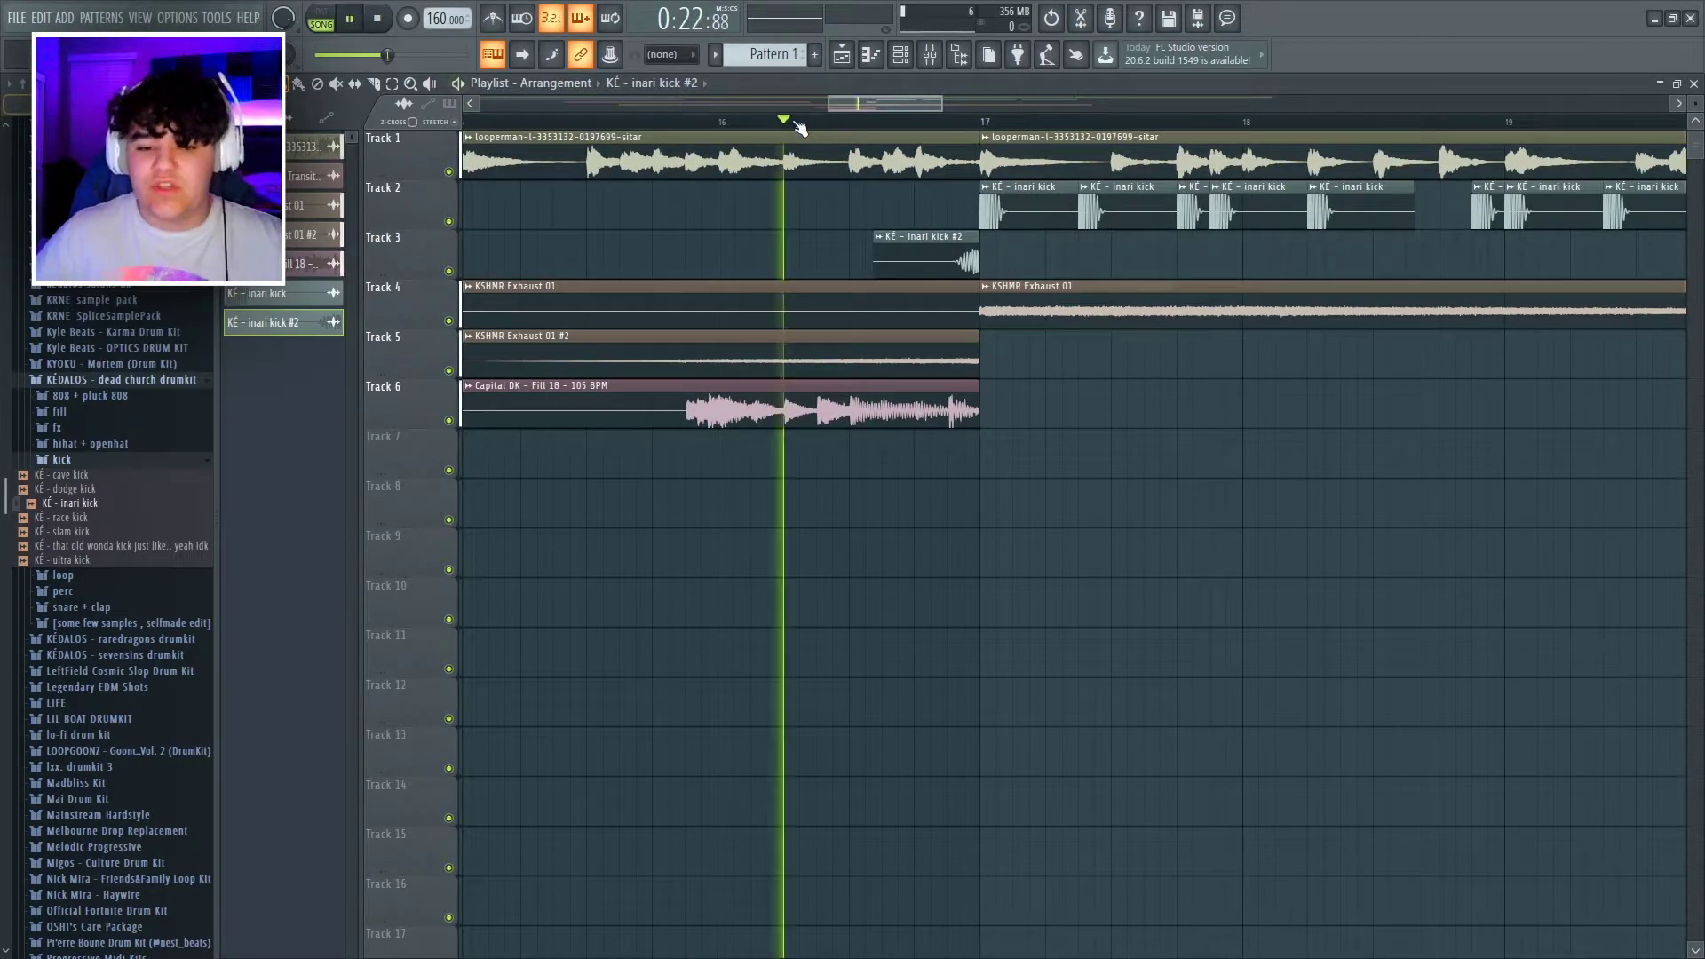
key(space)
key(space)
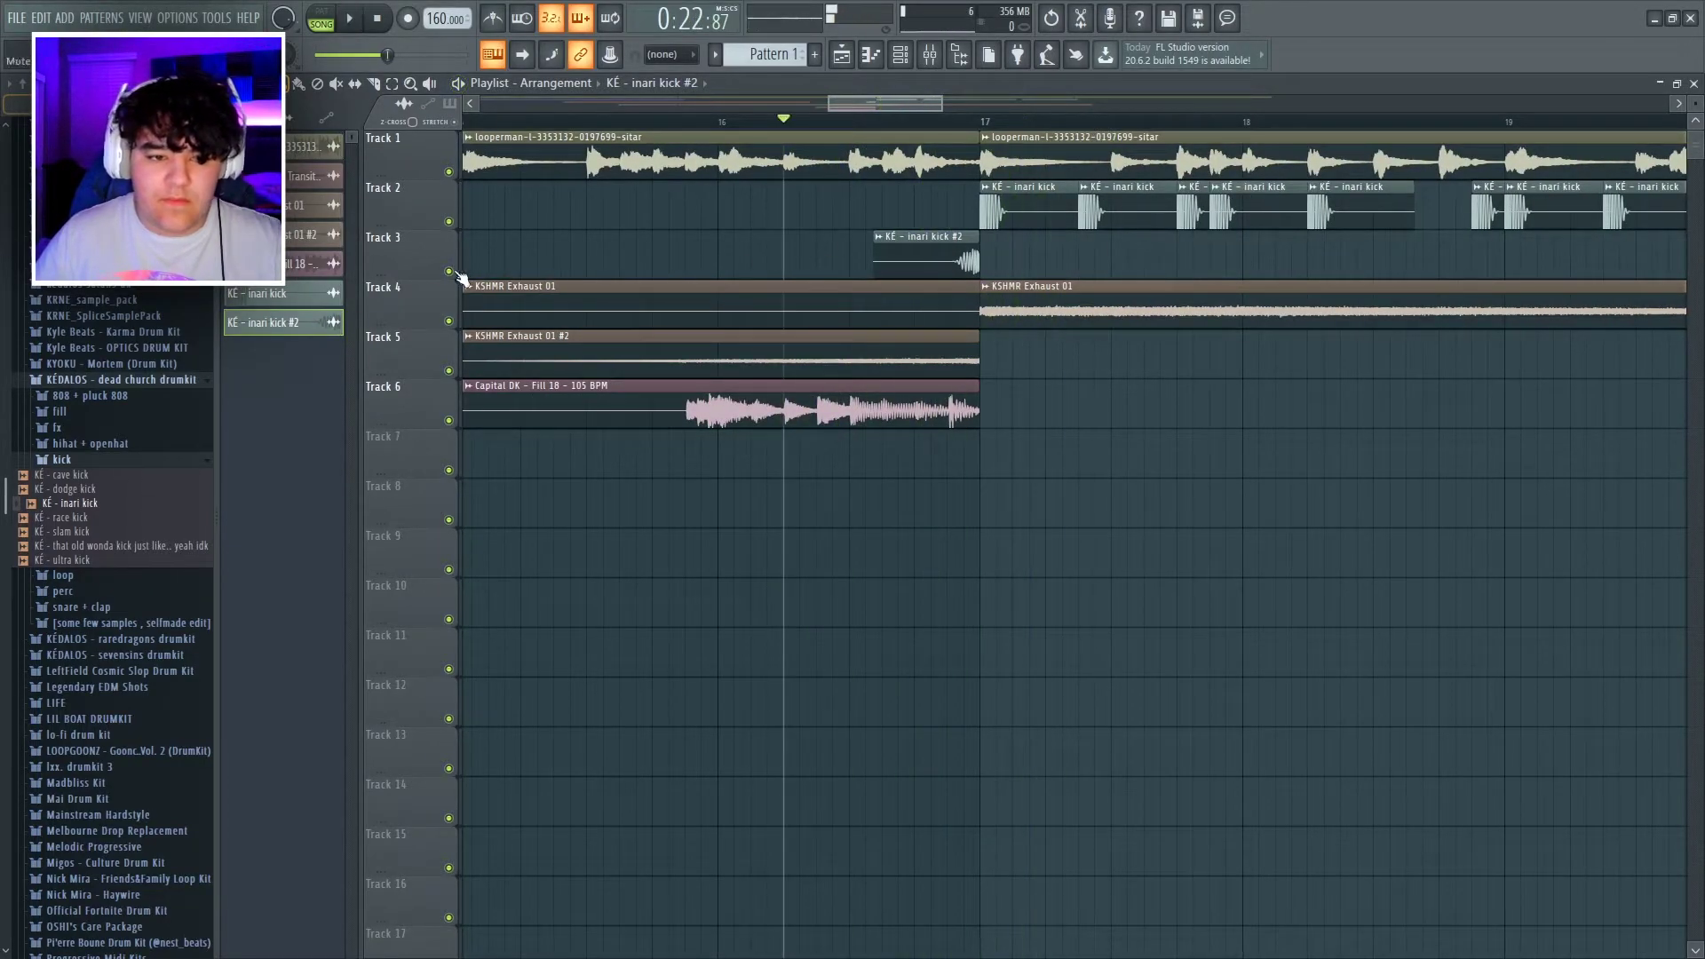
right_click(448, 271)
key(space)
key(space)
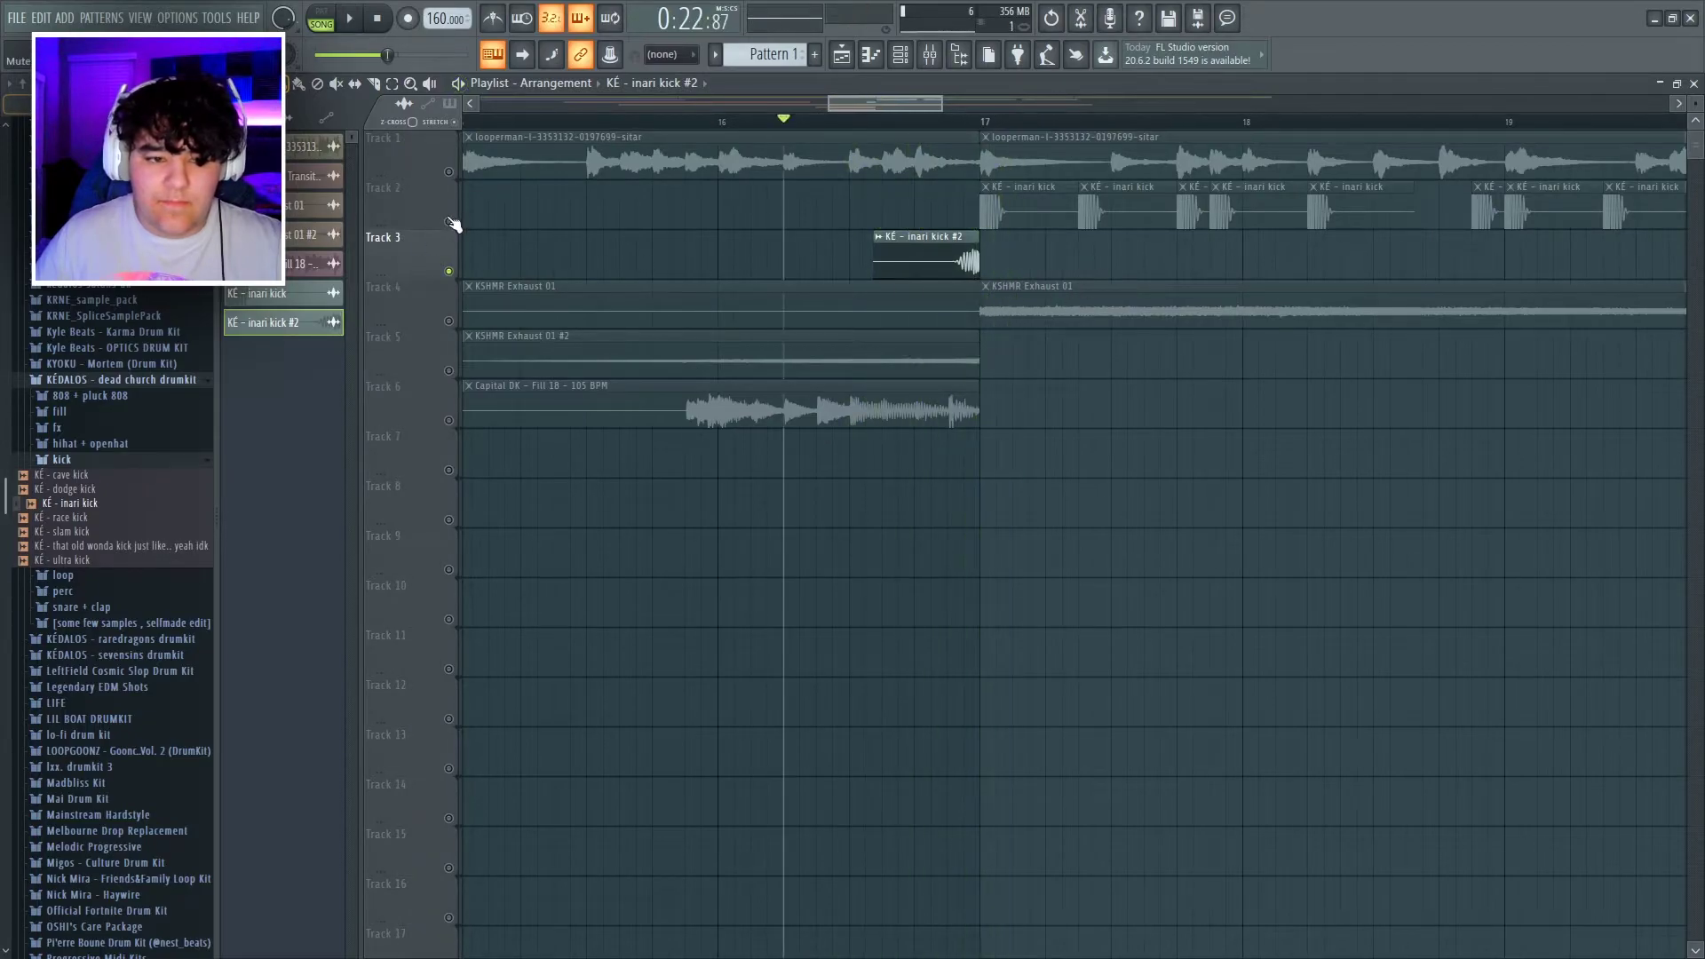
click(450, 222)
key(space)
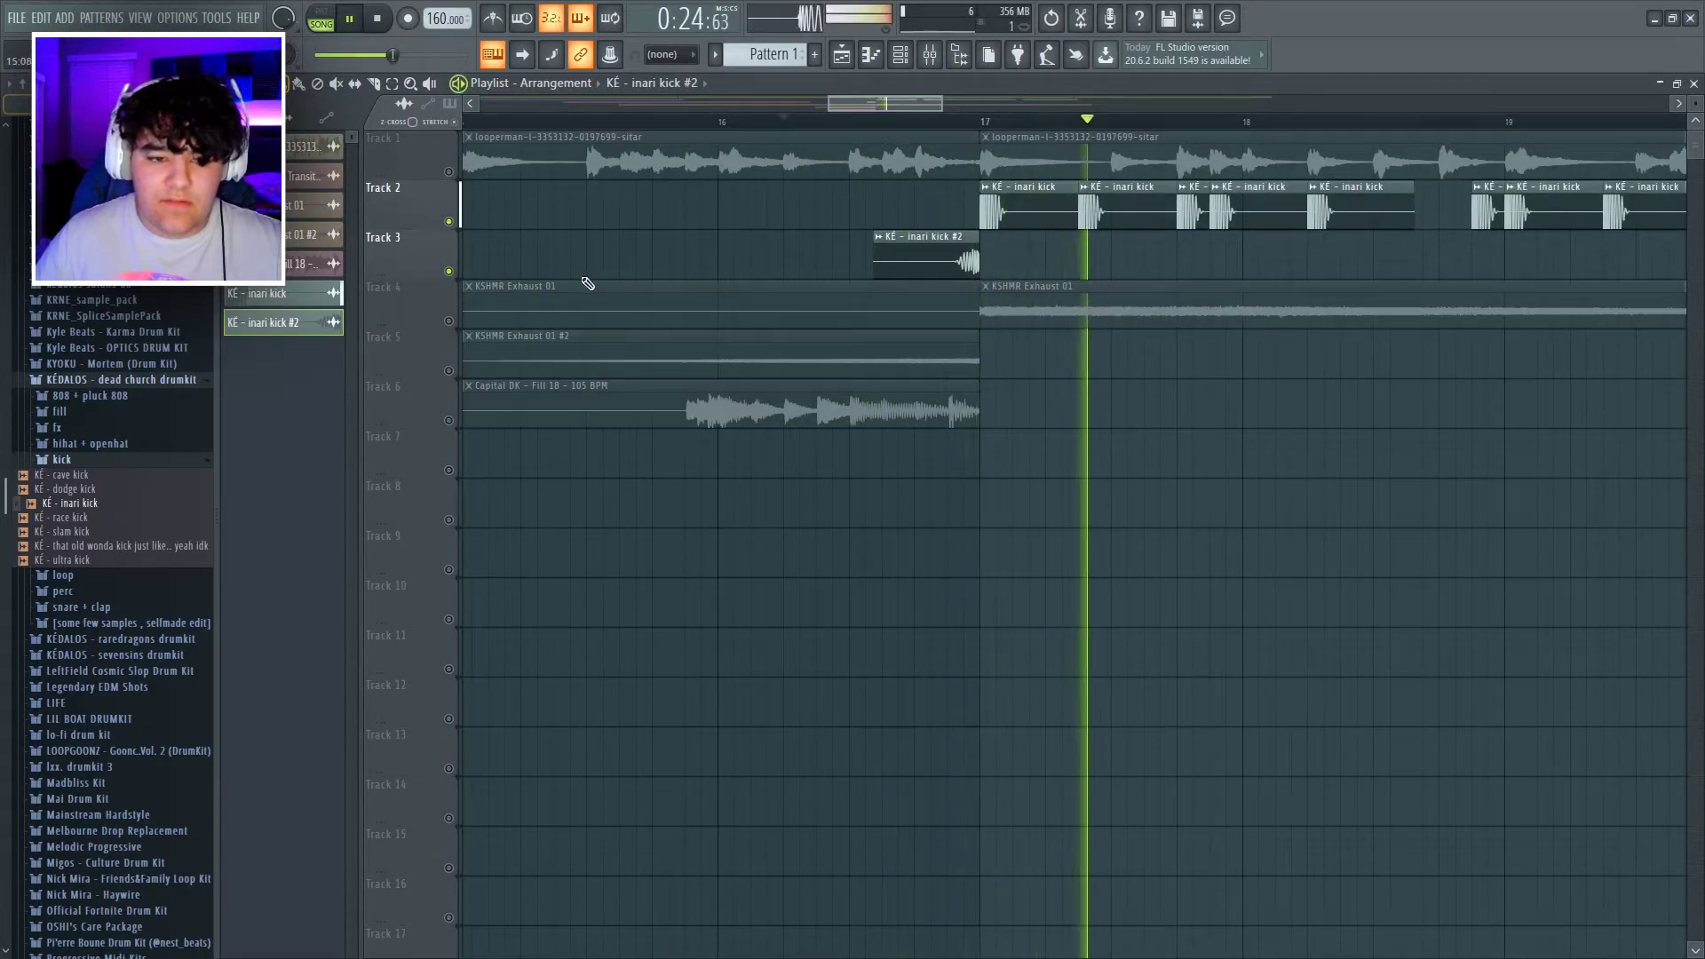
key(space)
Re-enable all tracks and play the transition into bar 17 with the full arrangement.
right_click(451, 227)
key(space)
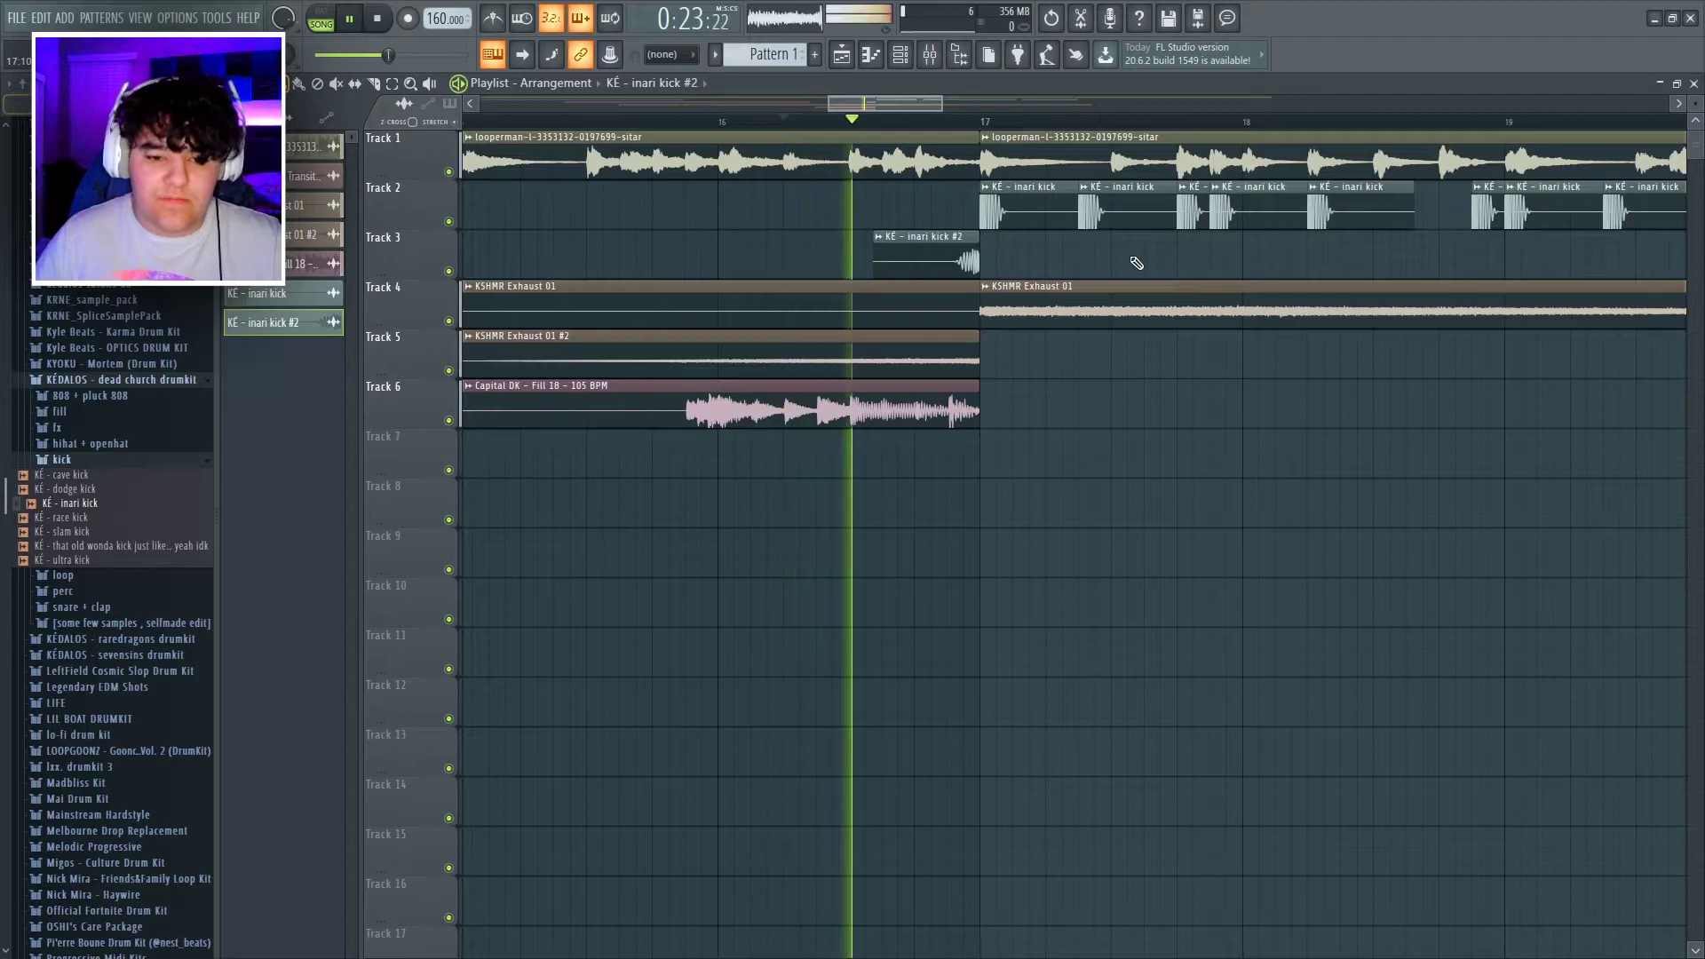
scroll(1137, 263, down, 3)
scroll(1181, 265, down, 5)
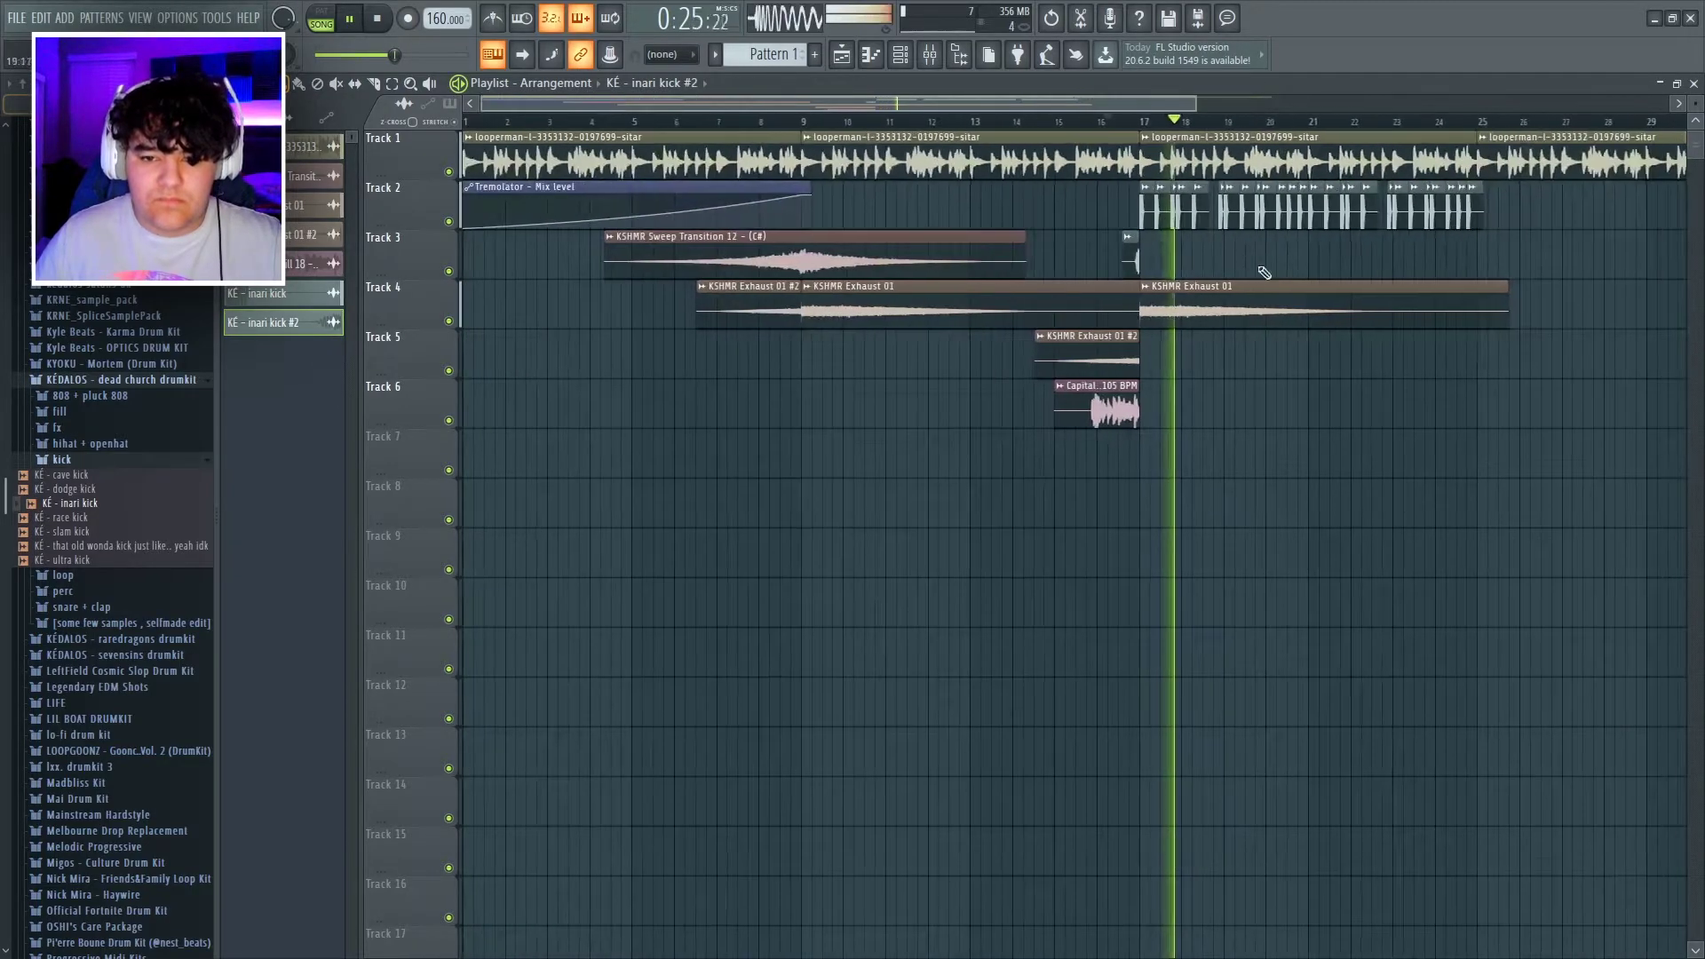
scroll(1101, 297, up, 6)
Save the project and stop playback.
key(ctrl+s)
click(791, 450)
mouse_move(913, 99)
mouse_down()
mouse_move(945, 99)
mouse_move(910, 104)
mouse_up()
key(space)
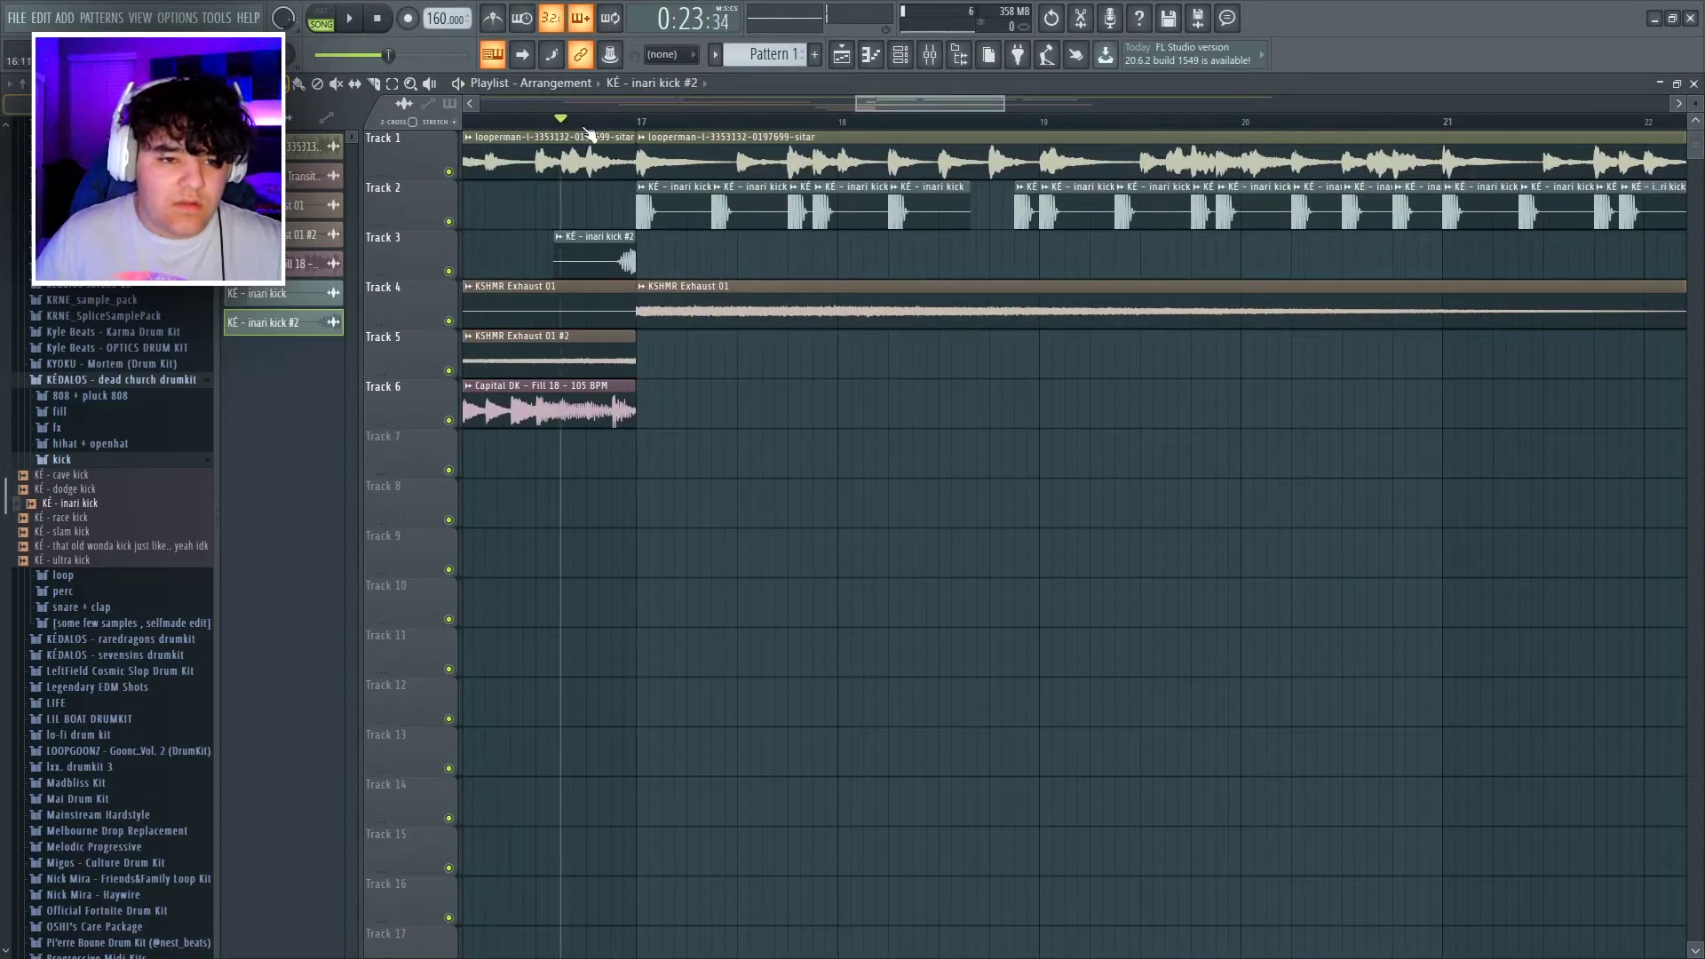
Find KÉ - anubis snare in the dead church drumkit's snare + clap folder and place it on Track 3 midway through bar 17.
click(91, 464)
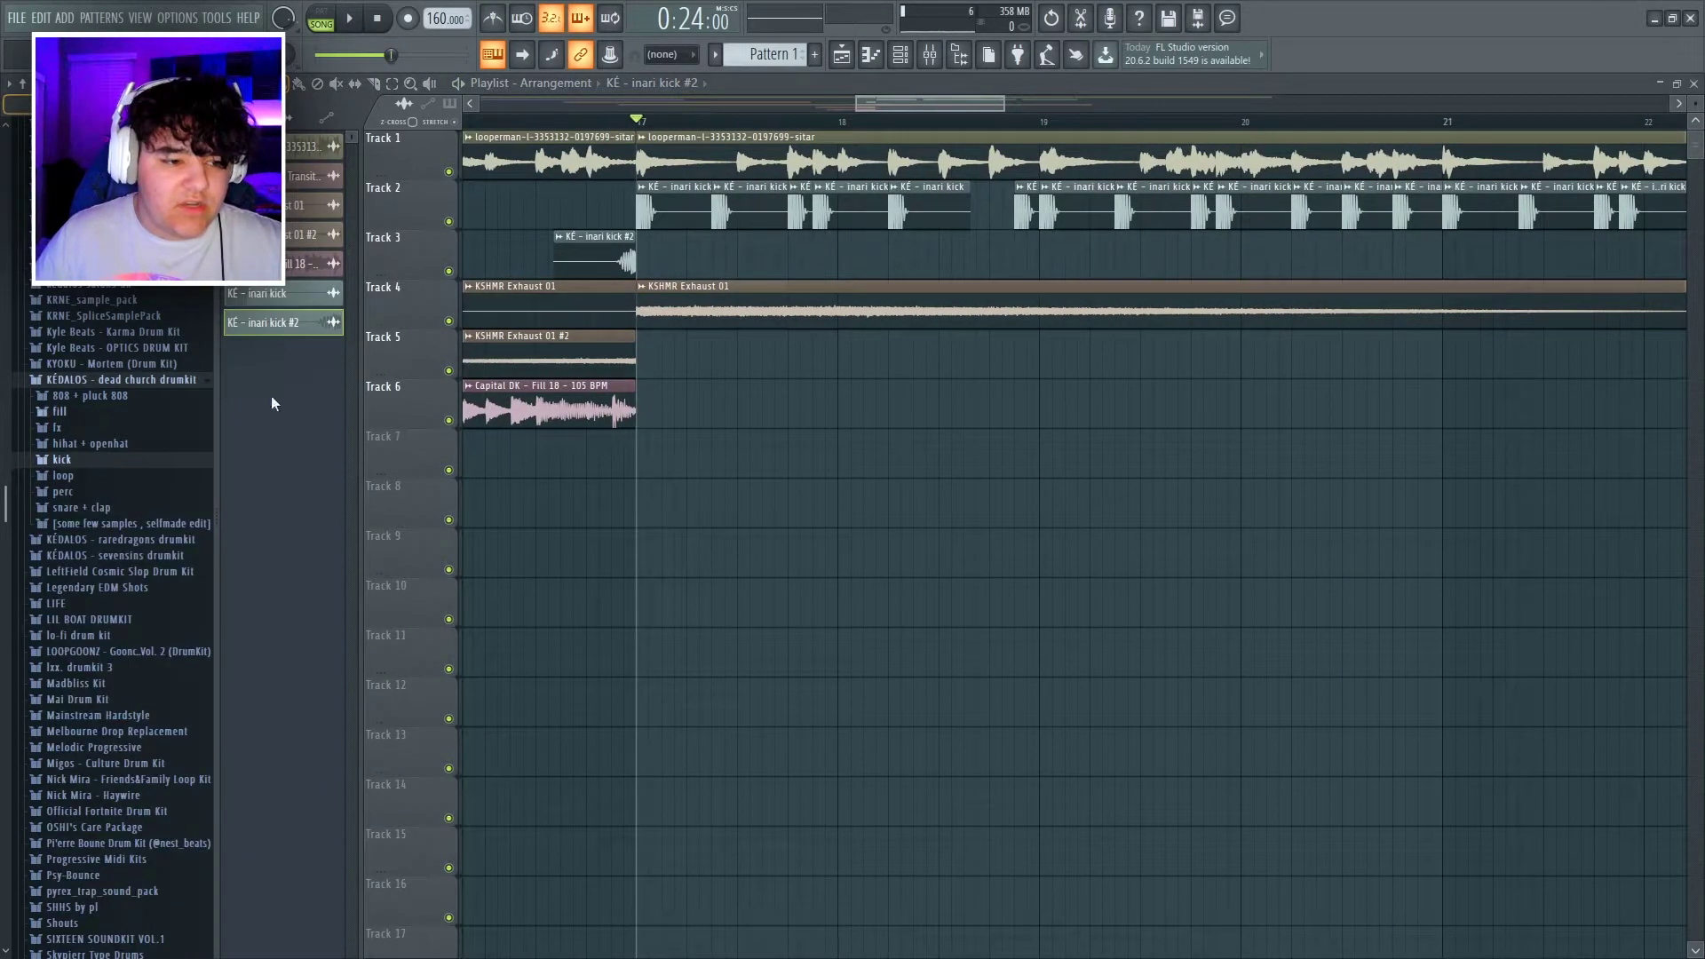
click(76, 507)
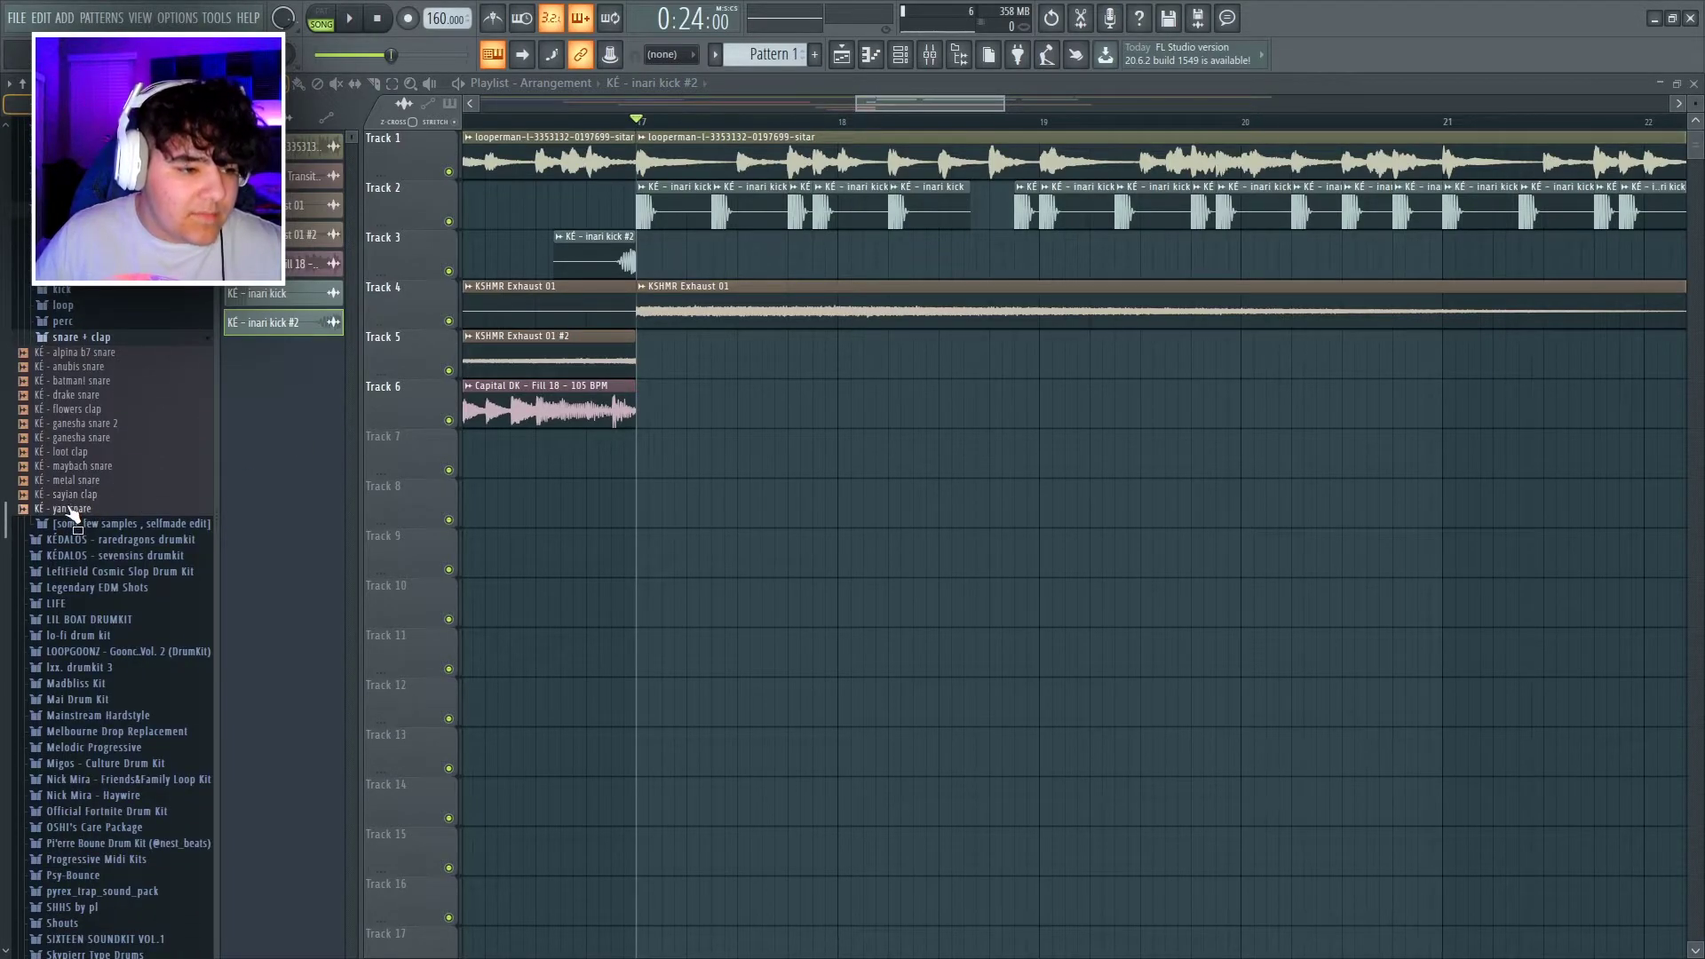
click(63, 369)
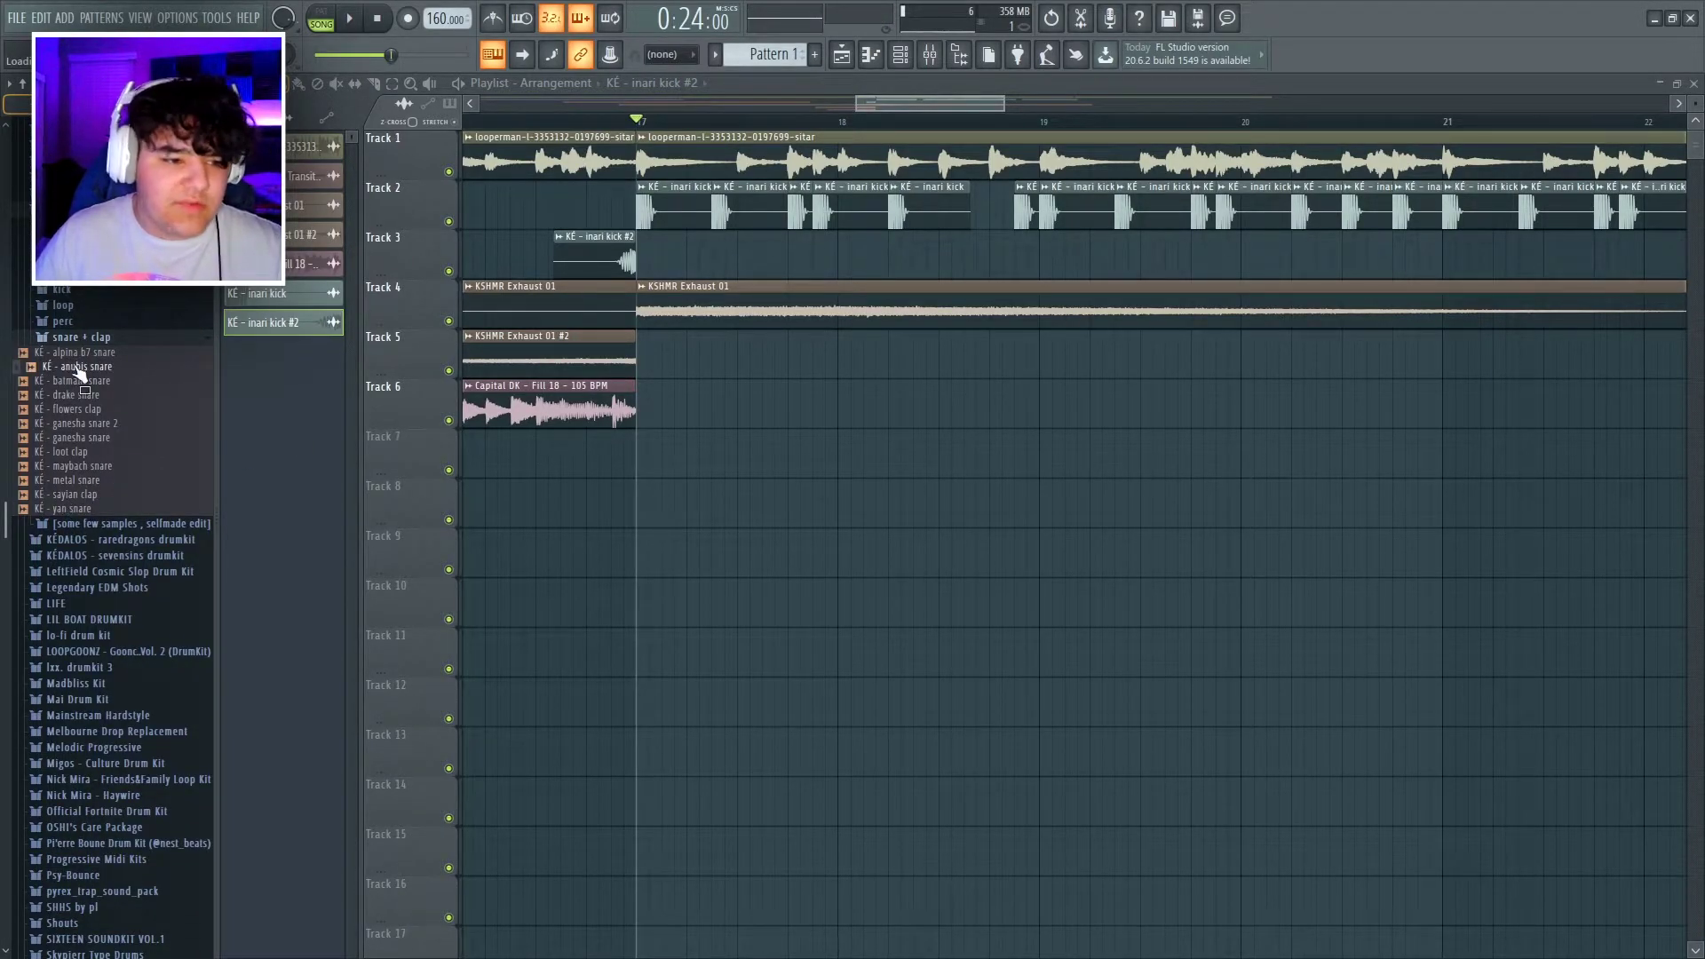
drag(80, 373, 782, 253)
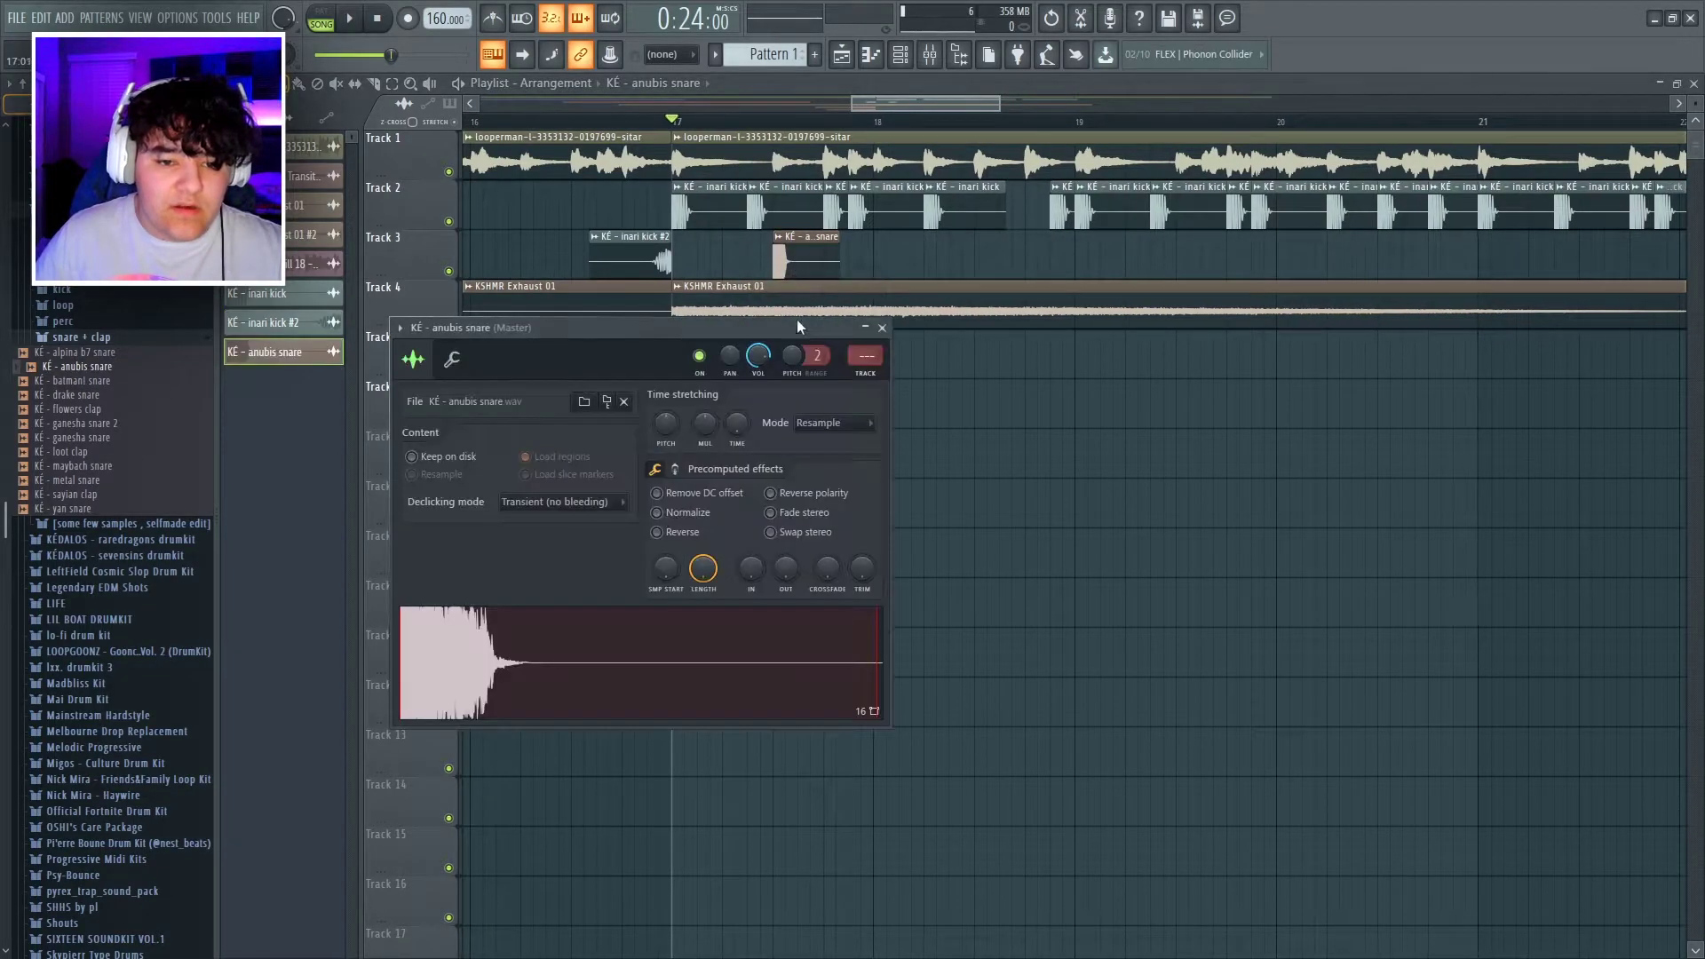
Route the KÉ - anubis snare to mixer insert 6 and check its track in the mixer.
click(868, 375)
click(883, 329)
key(F6)
key(F9)
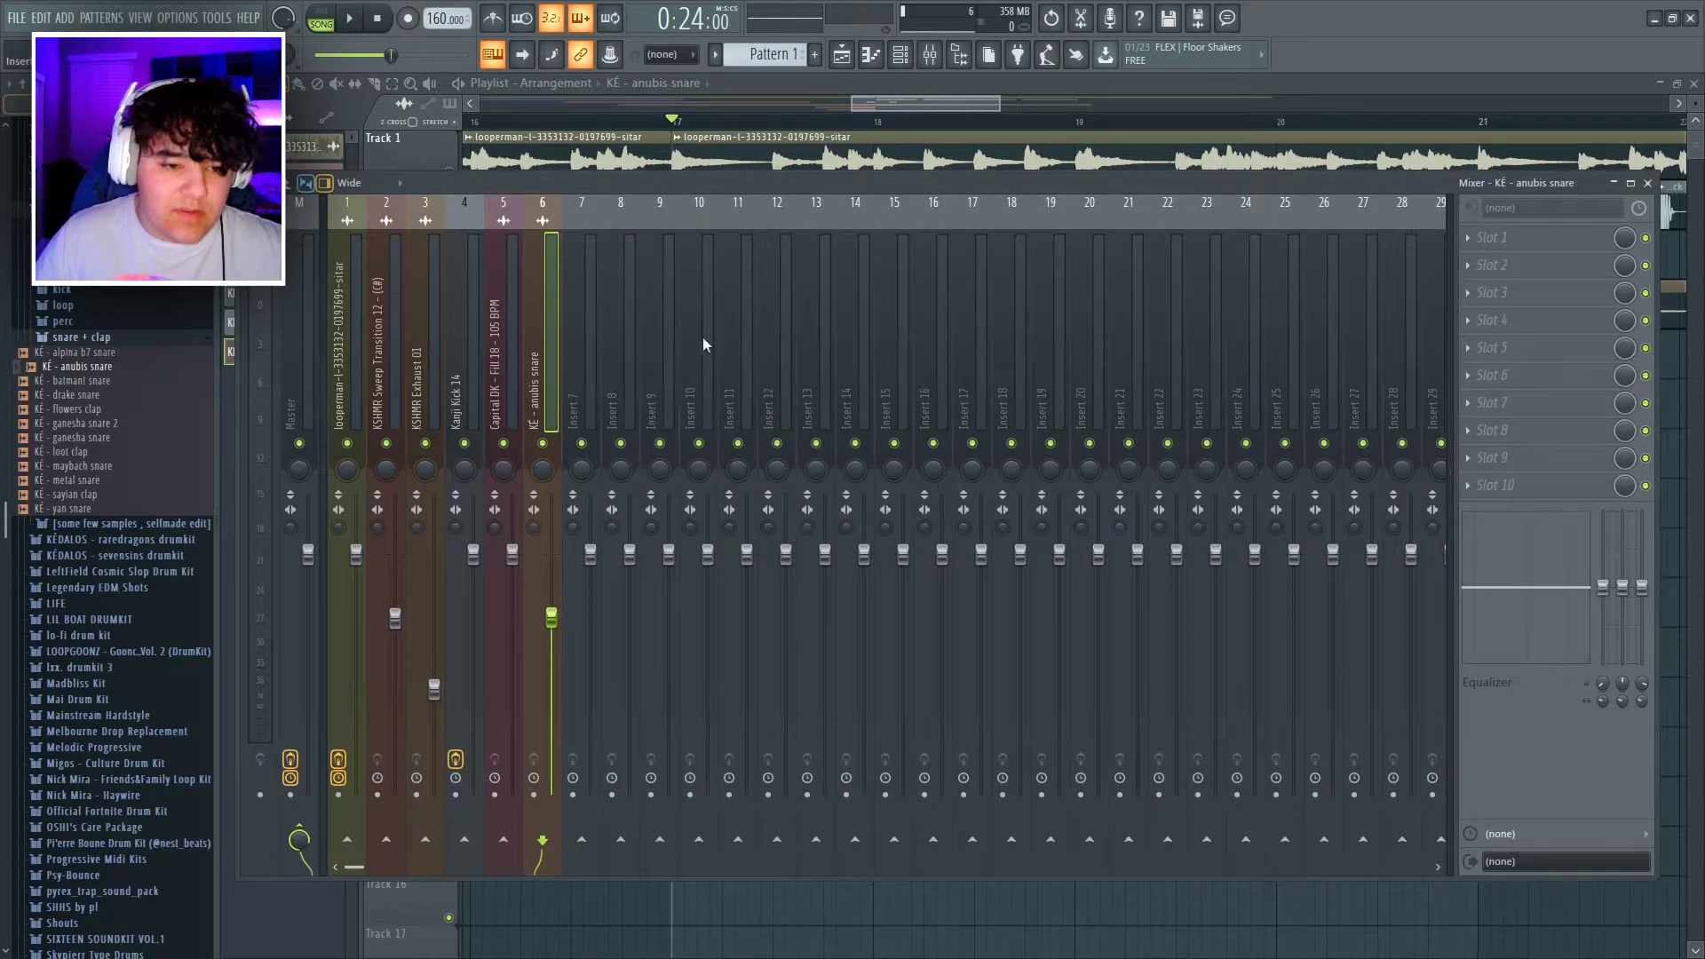
key(F9)
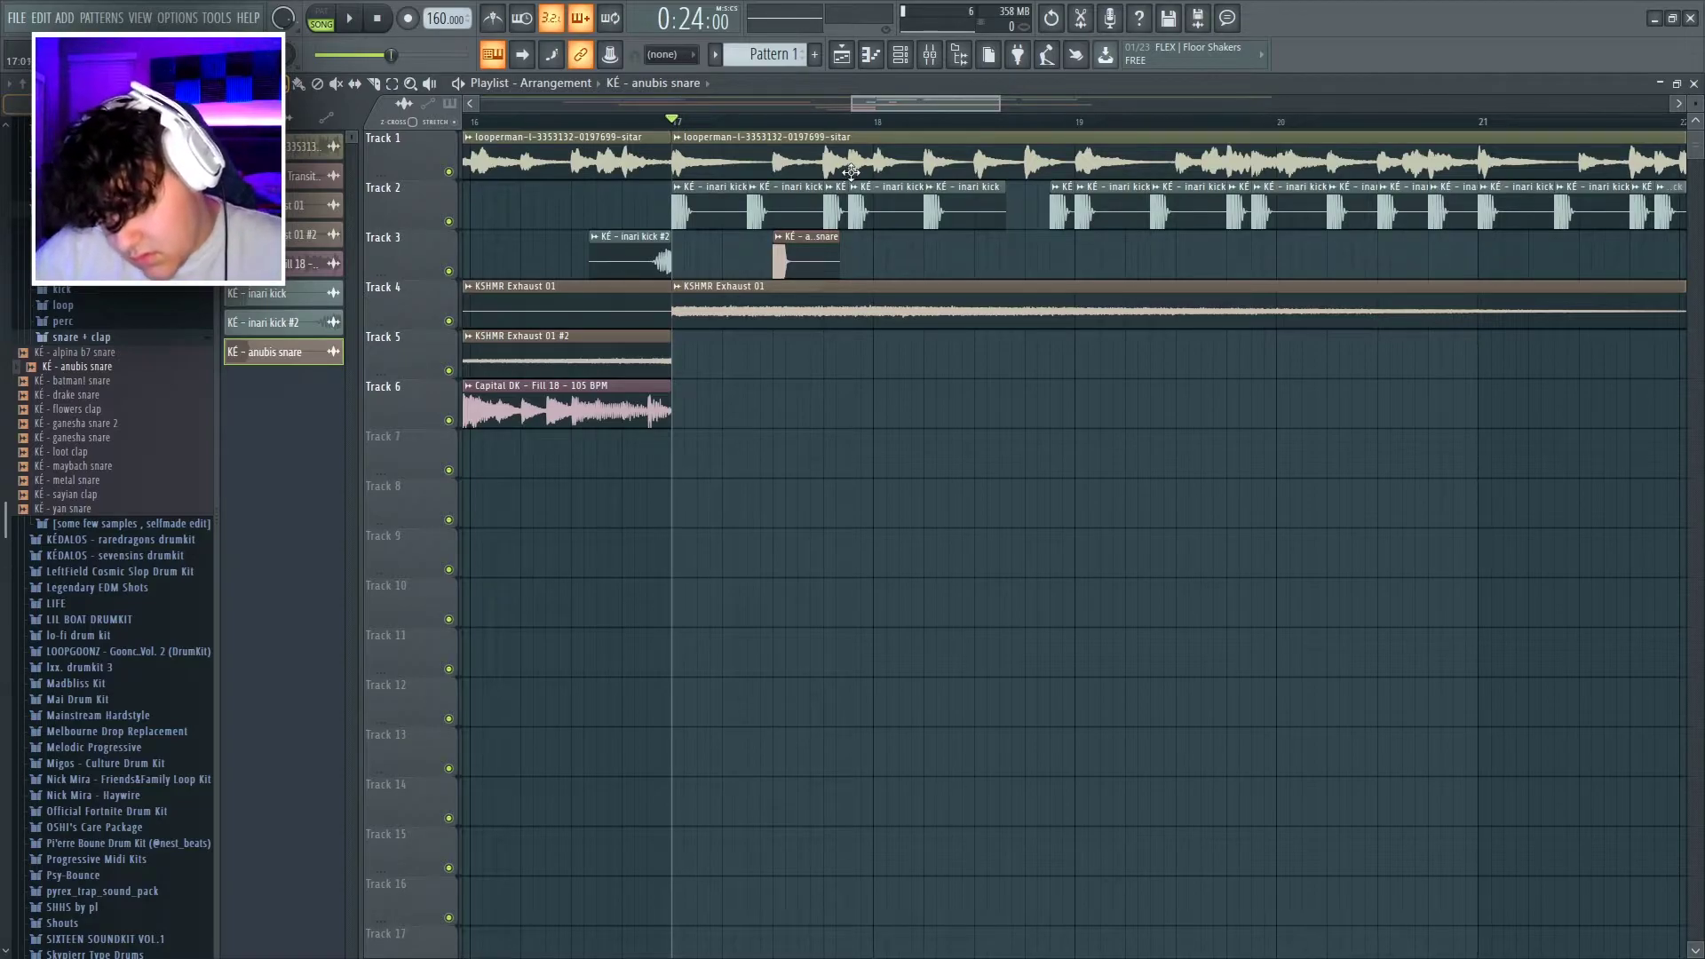
Play the beat and repeat the anubis snare on Track 3 midway through every bar up to bar 24.
key(space)
click(867, 262)
drag(916, 262, 1007, 268)
drag(1173, 261, 1409, 247)
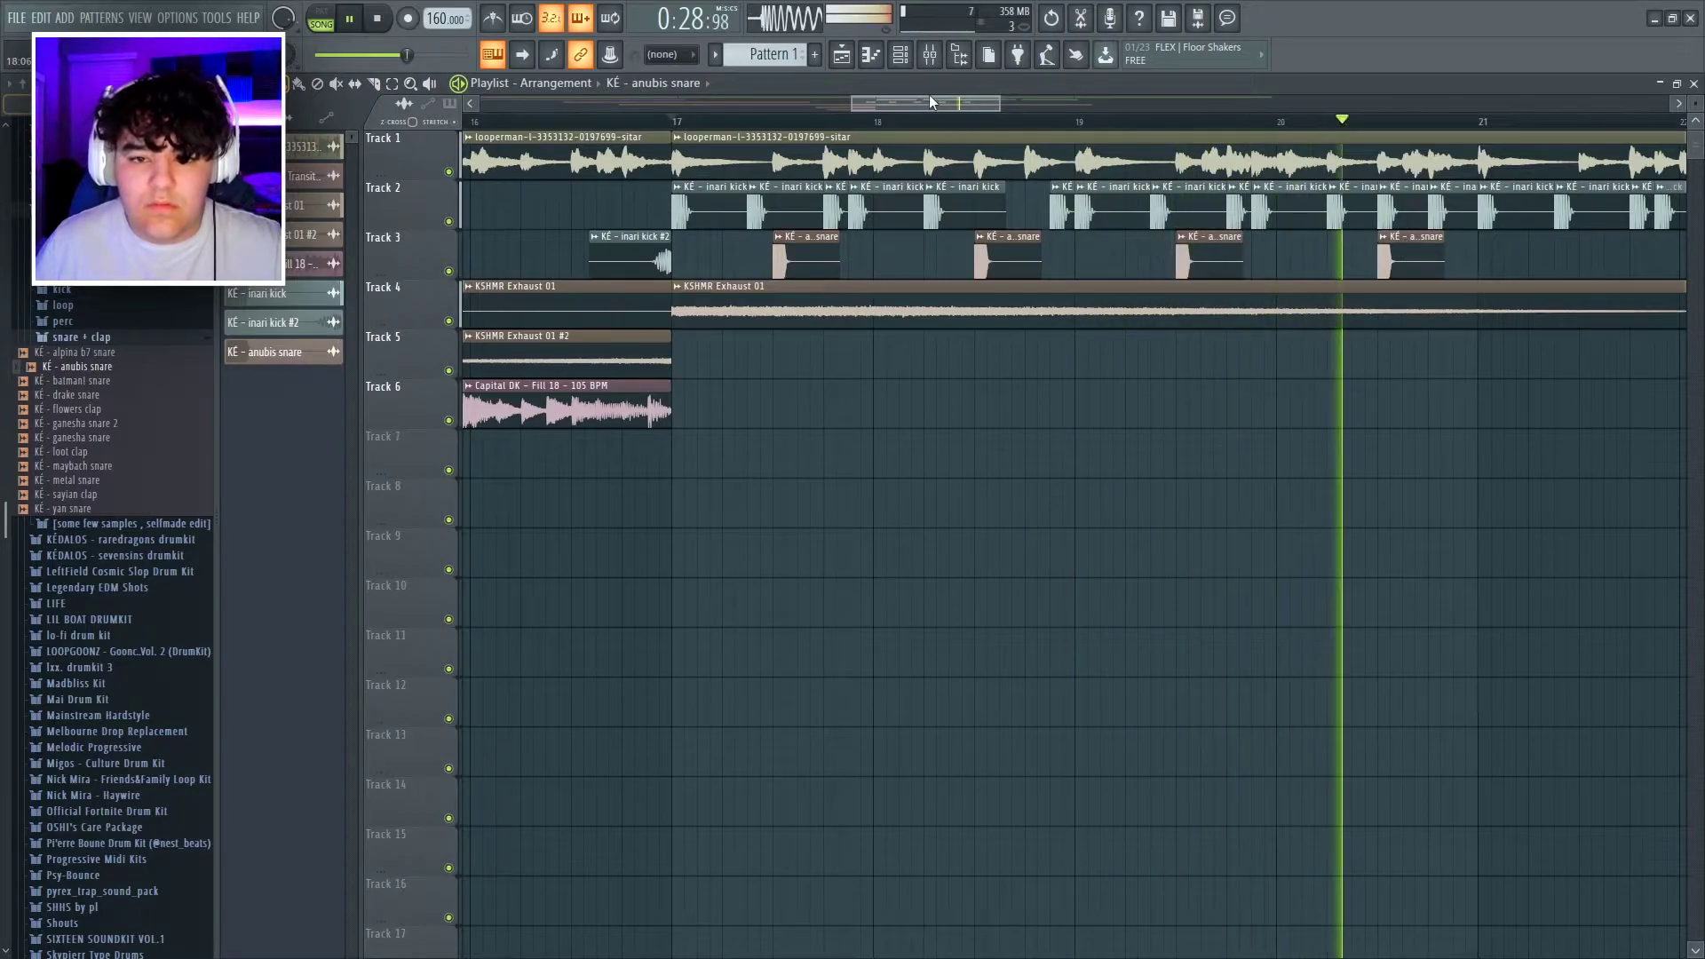
drag(929, 100, 958, 100)
click(1378, 251)
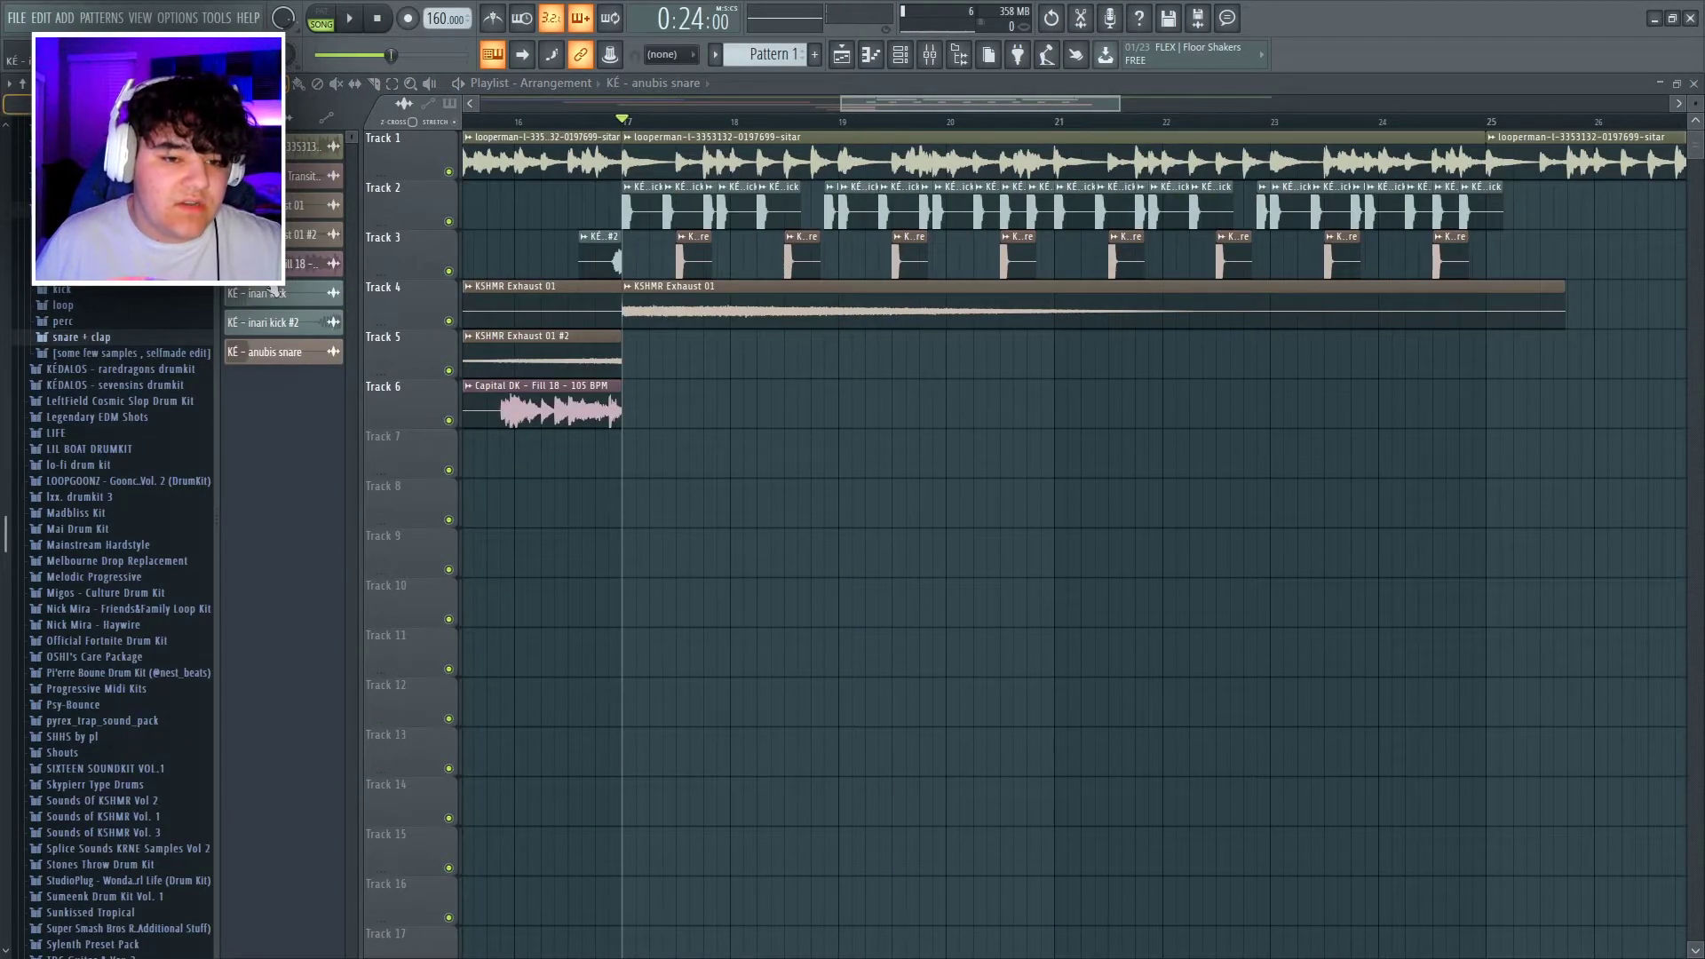
Add KÉ - perc Perc on Track 5 and KÉ - bounce perc on Track 6, each hitting once every two bars.
click(64, 322)
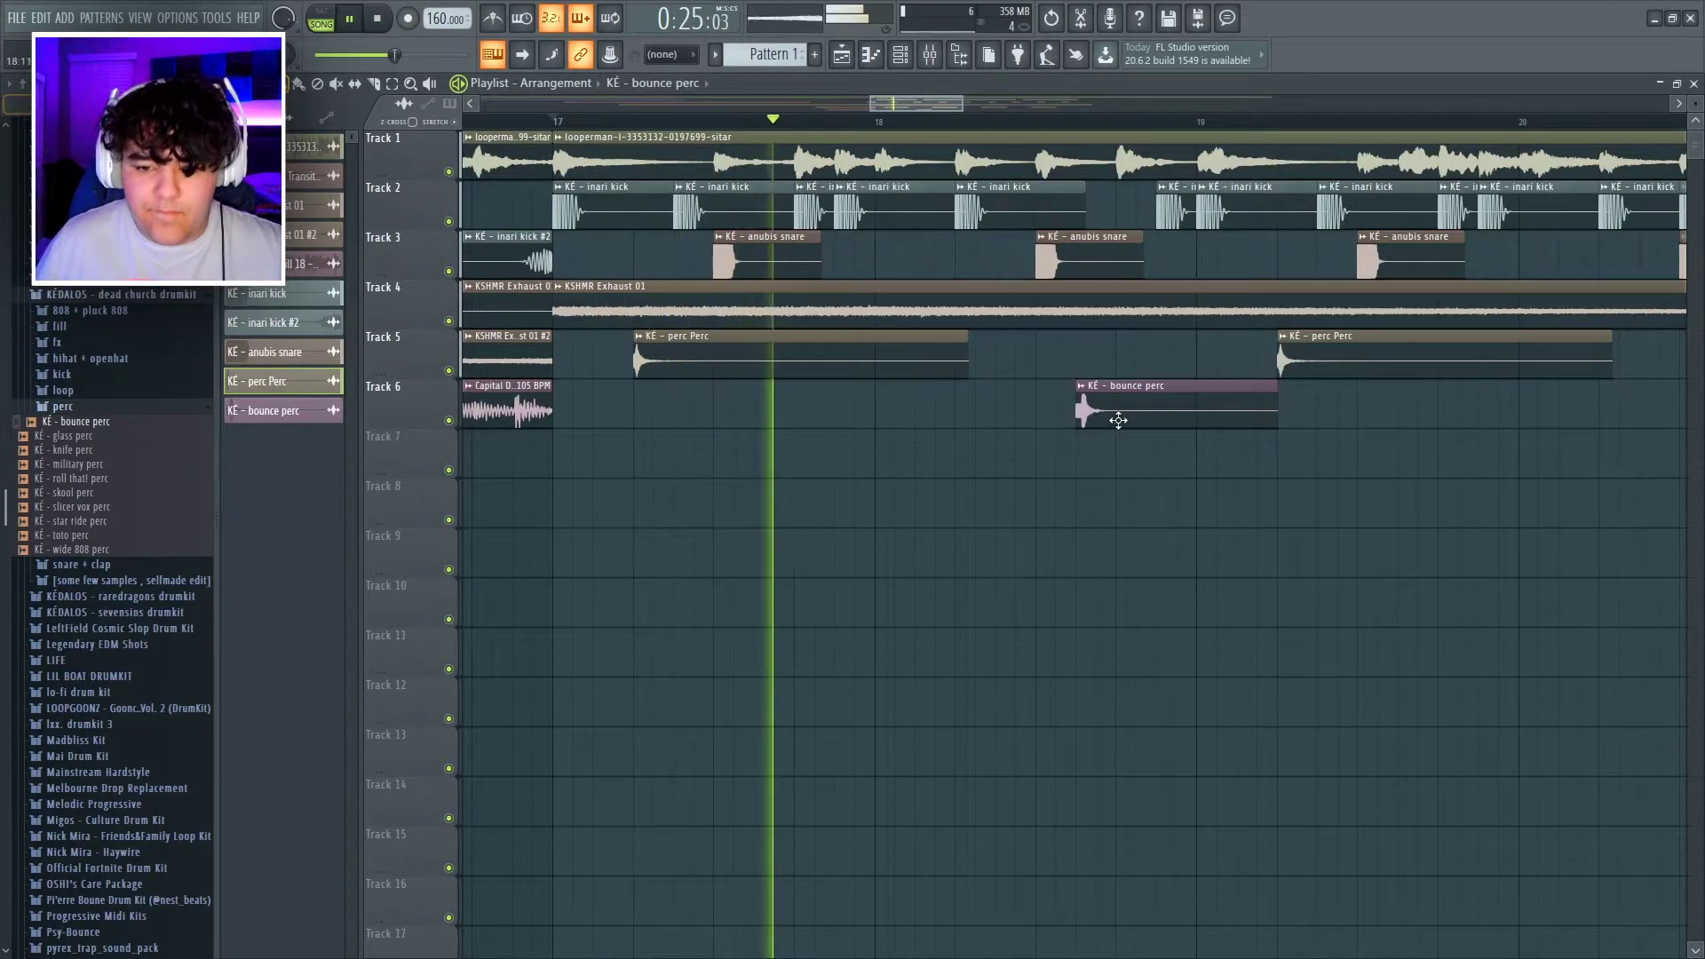
double_click(1085, 407)
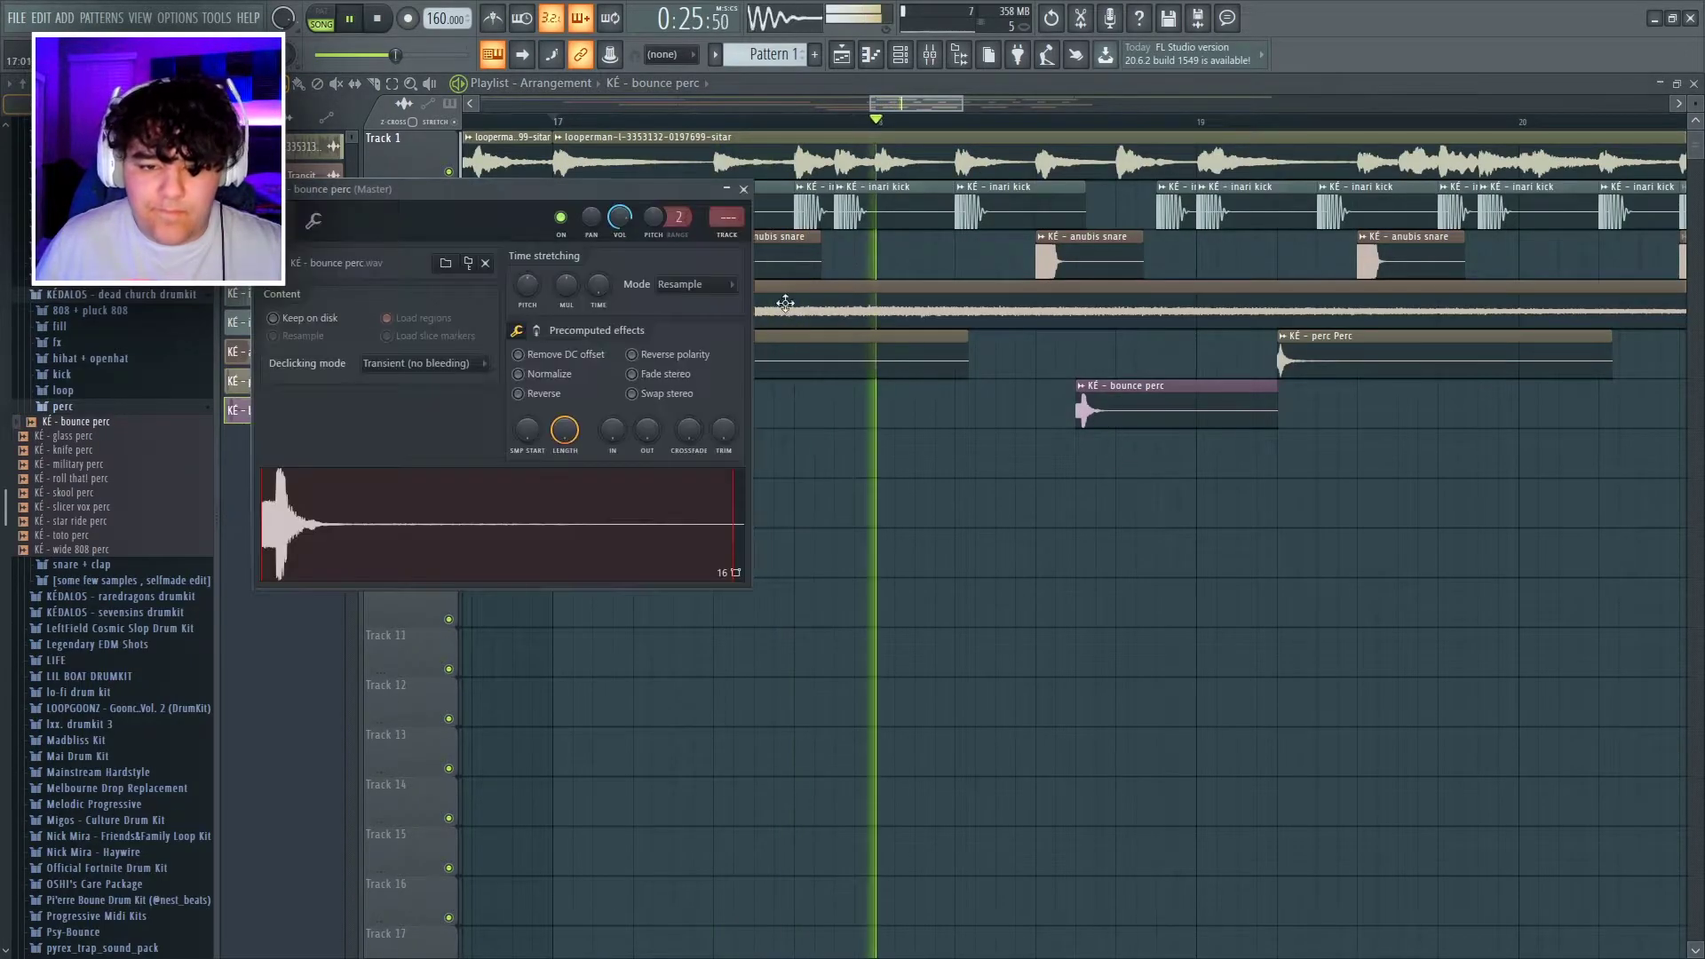
click(745, 189)
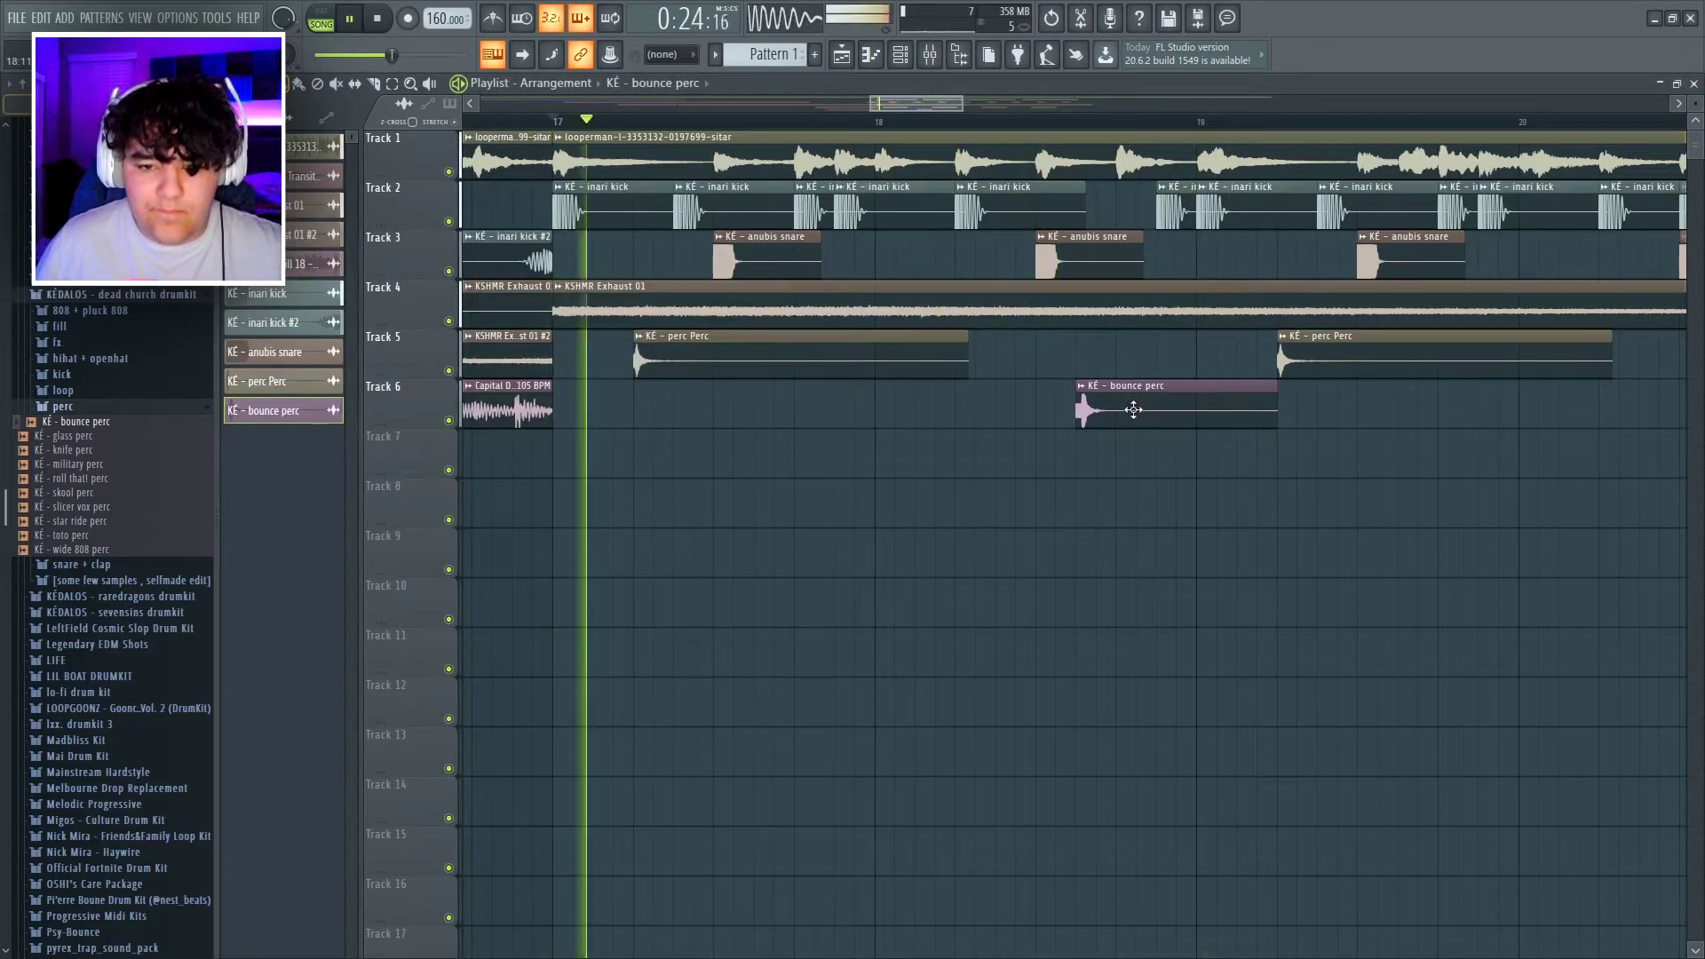
drag(1113, 407, 1157, 396)
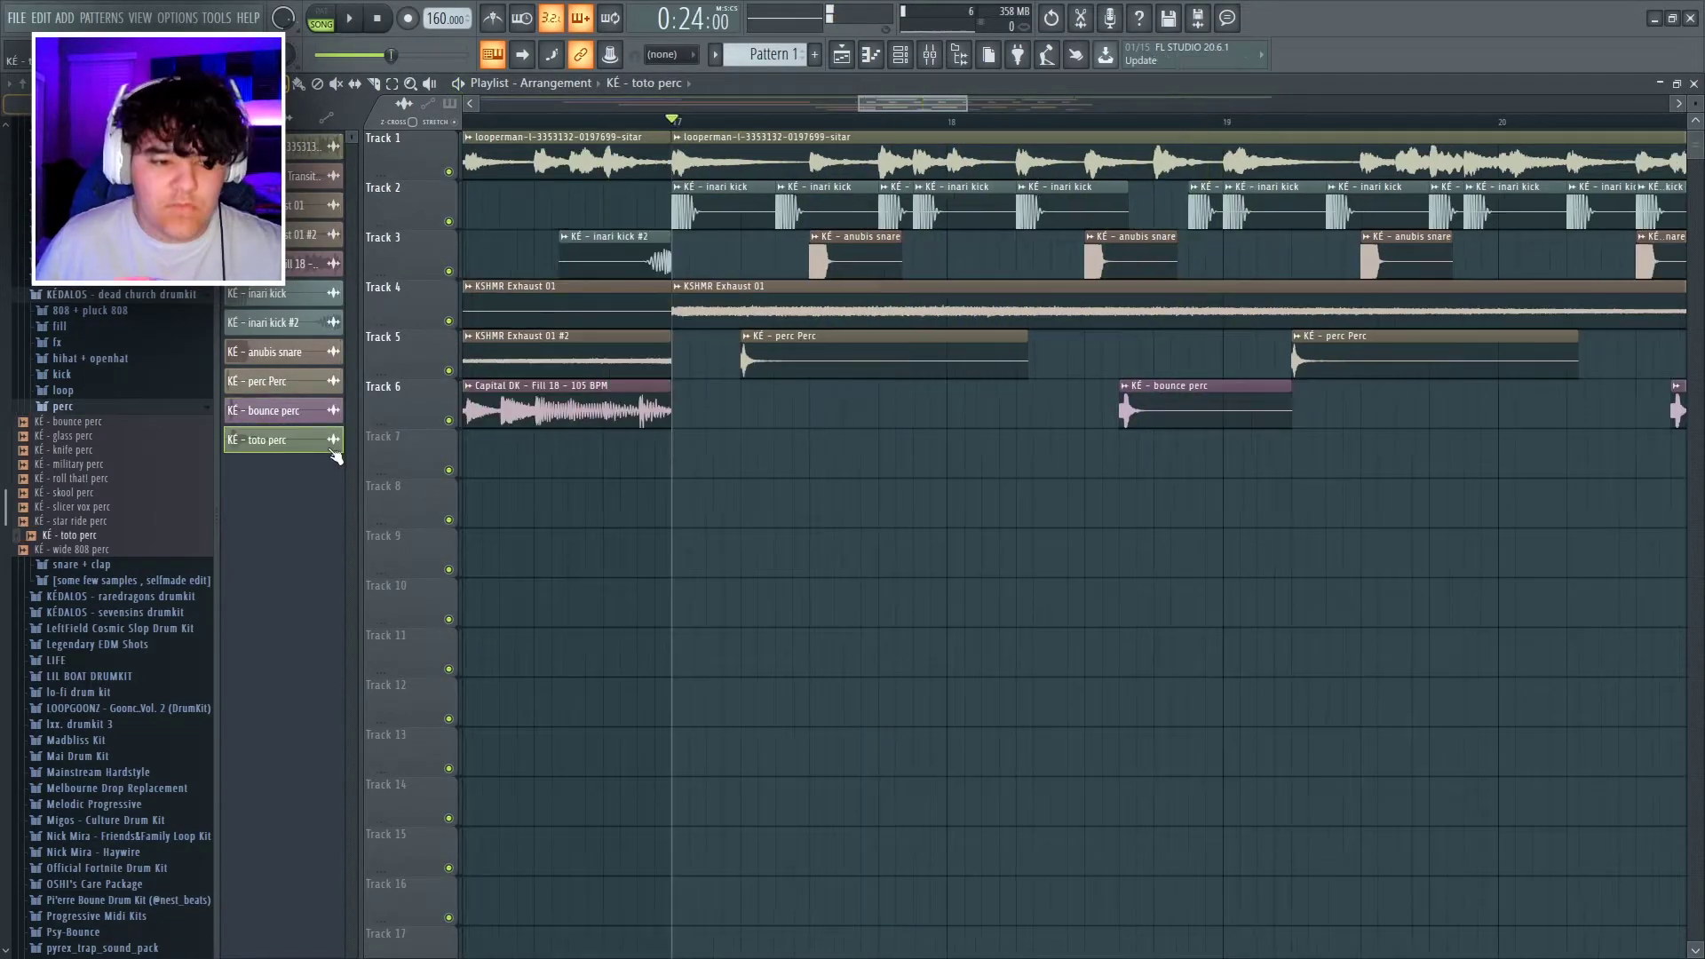
Delete the unused KÉ - toto perc sample from the project and close the perc sample folder.
right_click(320, 444)
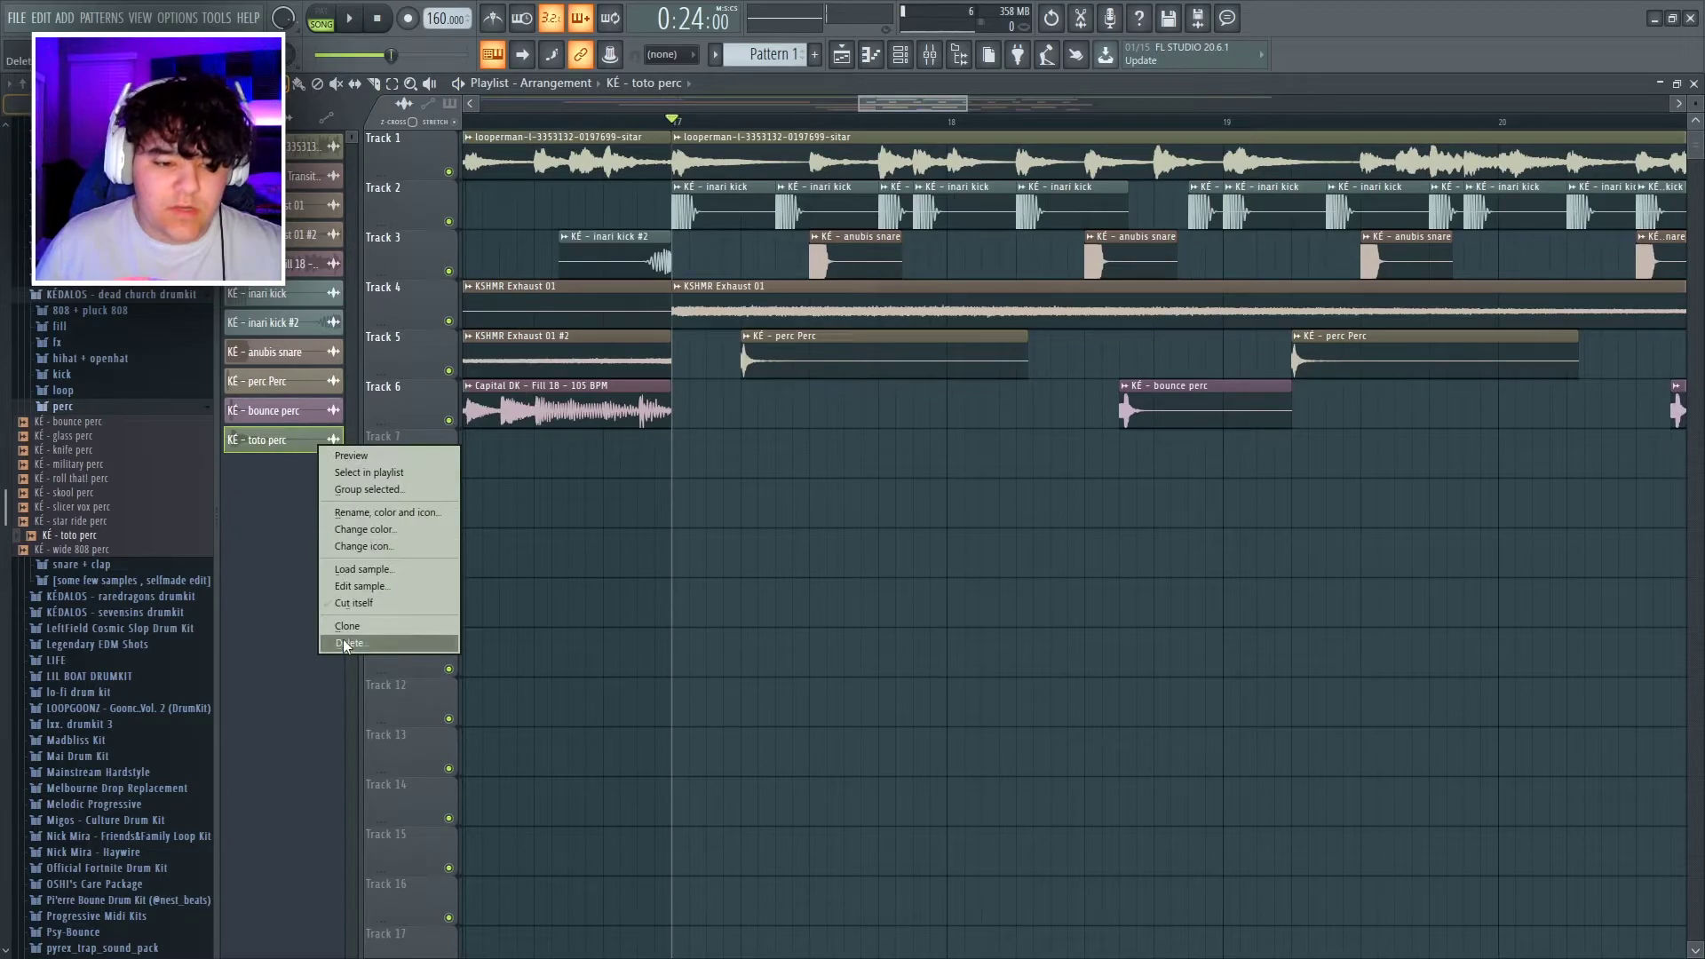
click(346, 643)
click(64, 408)
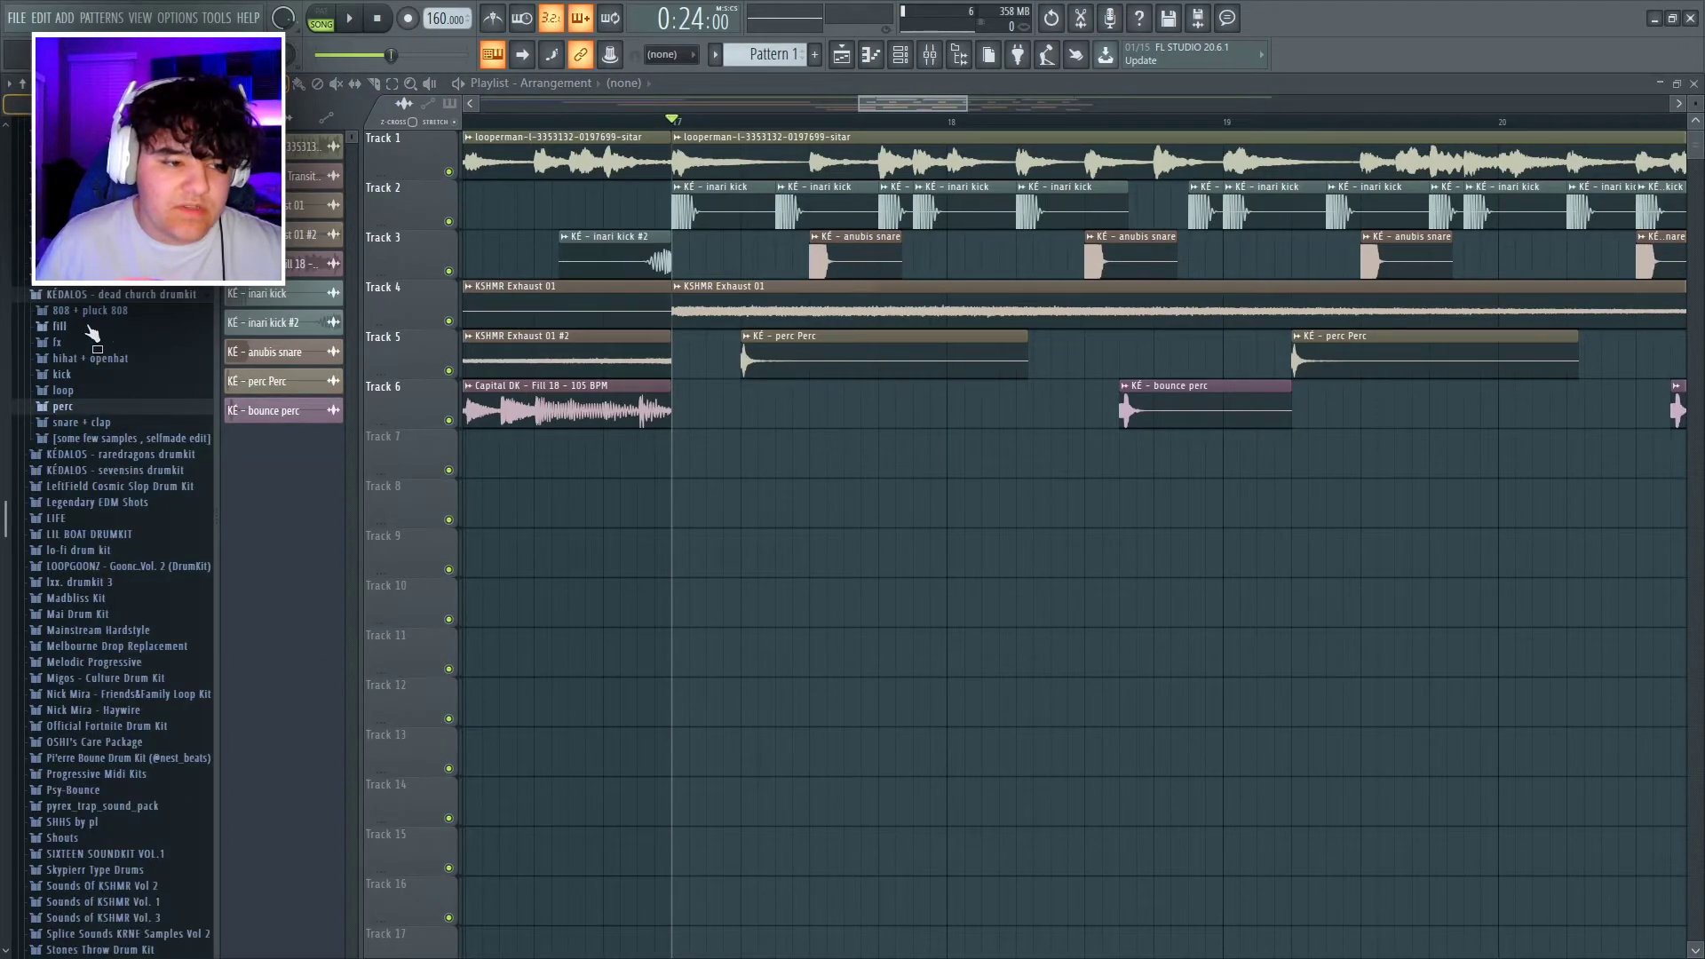
scroll(953, 519, down, 3)
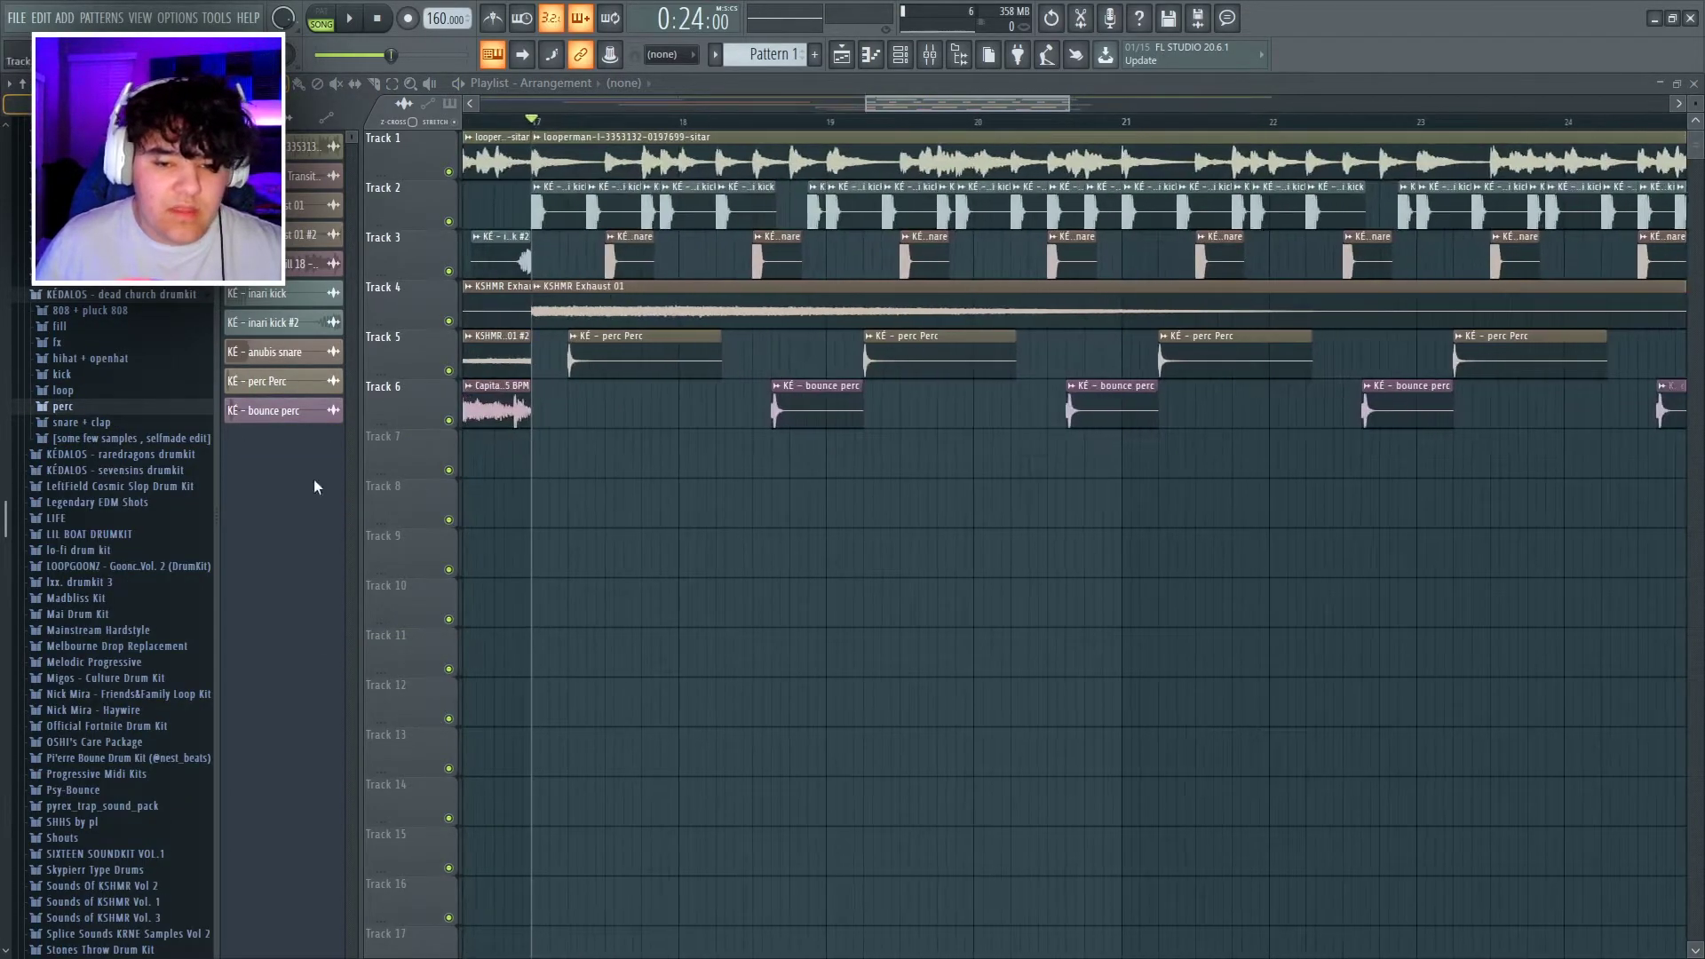
click(107, 457)
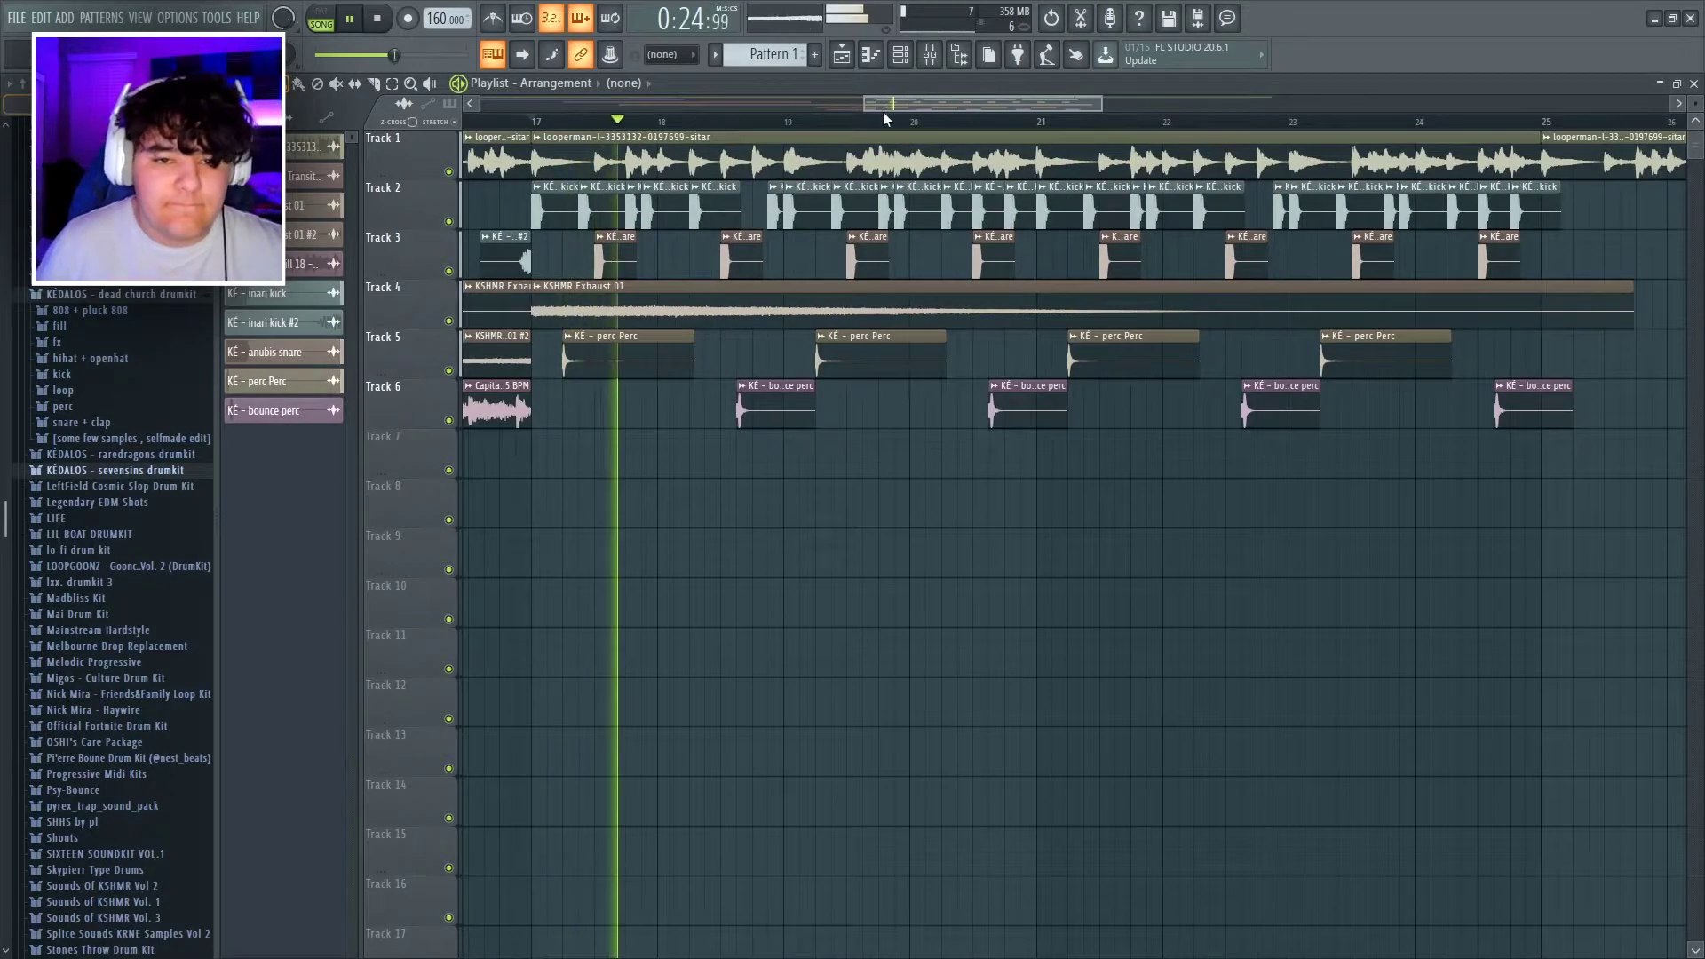
Copy the reversed inari kick on Track 3 so it leads into bars 21 and 25.
mouse_move(883, 105)
mouse_down()
mouse_move(952, 114)
mouse_move(922, 107)
mouse_up()
drag(581, 255, 1605, 241)
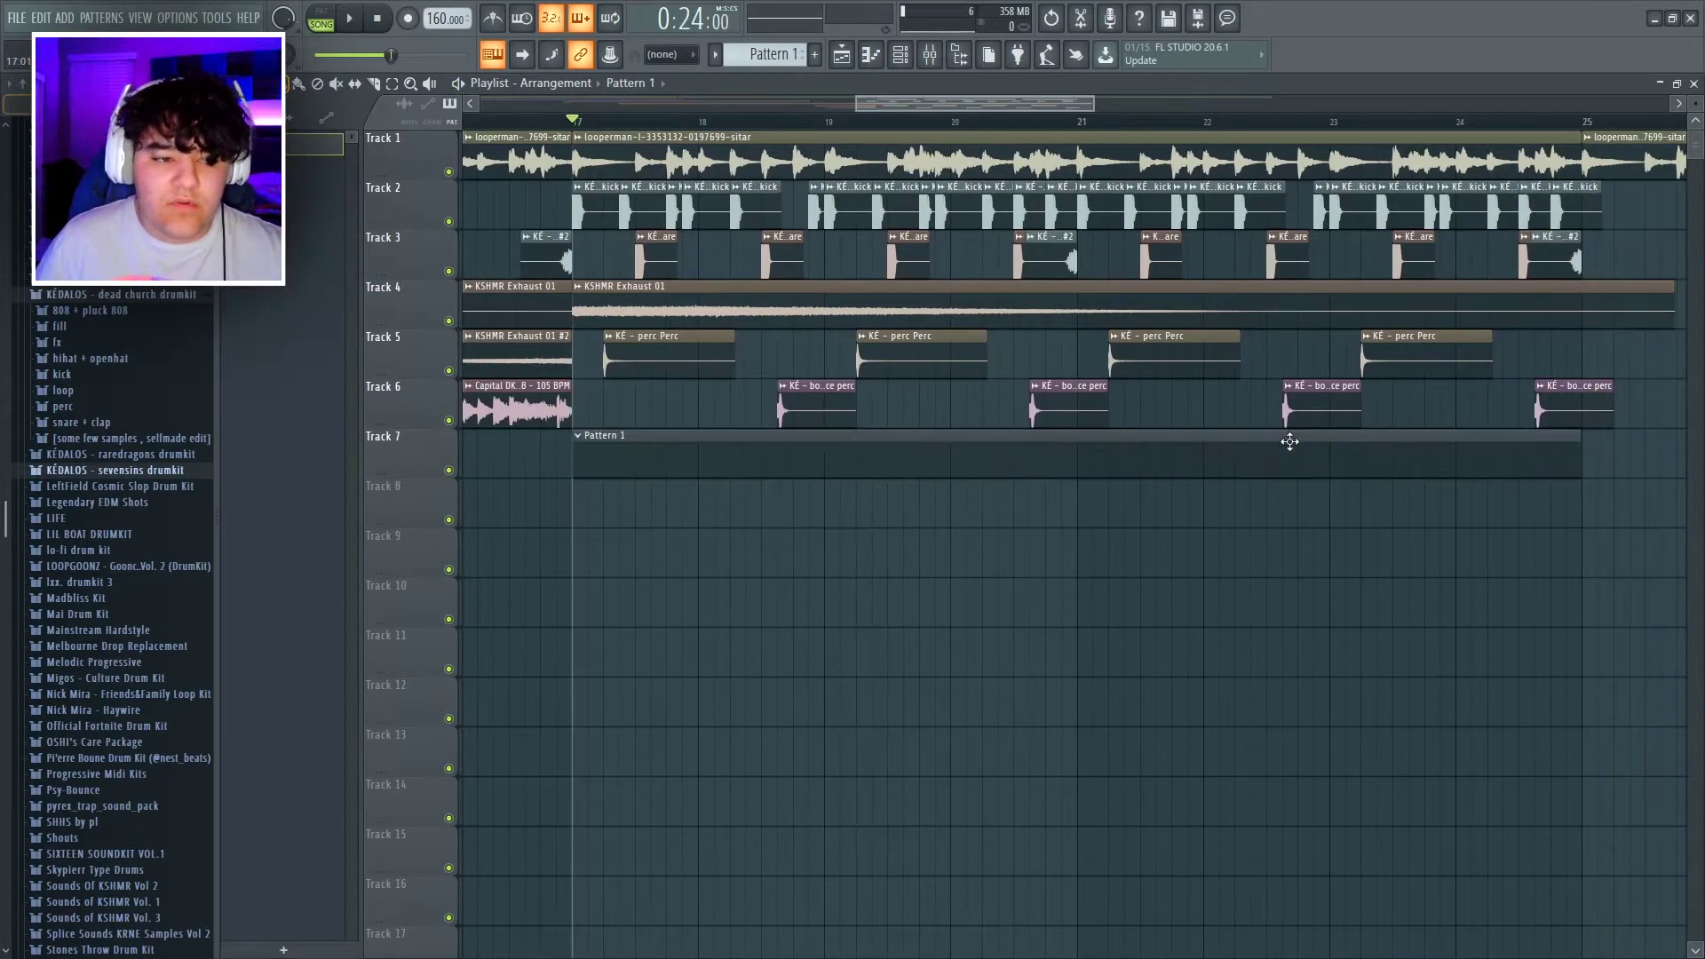
Open Pattern 1's channel rack and add KÉ - hat 2 from the hihat + openhat folder as a channel.
double_click(1290, 442)
click(588, 313)
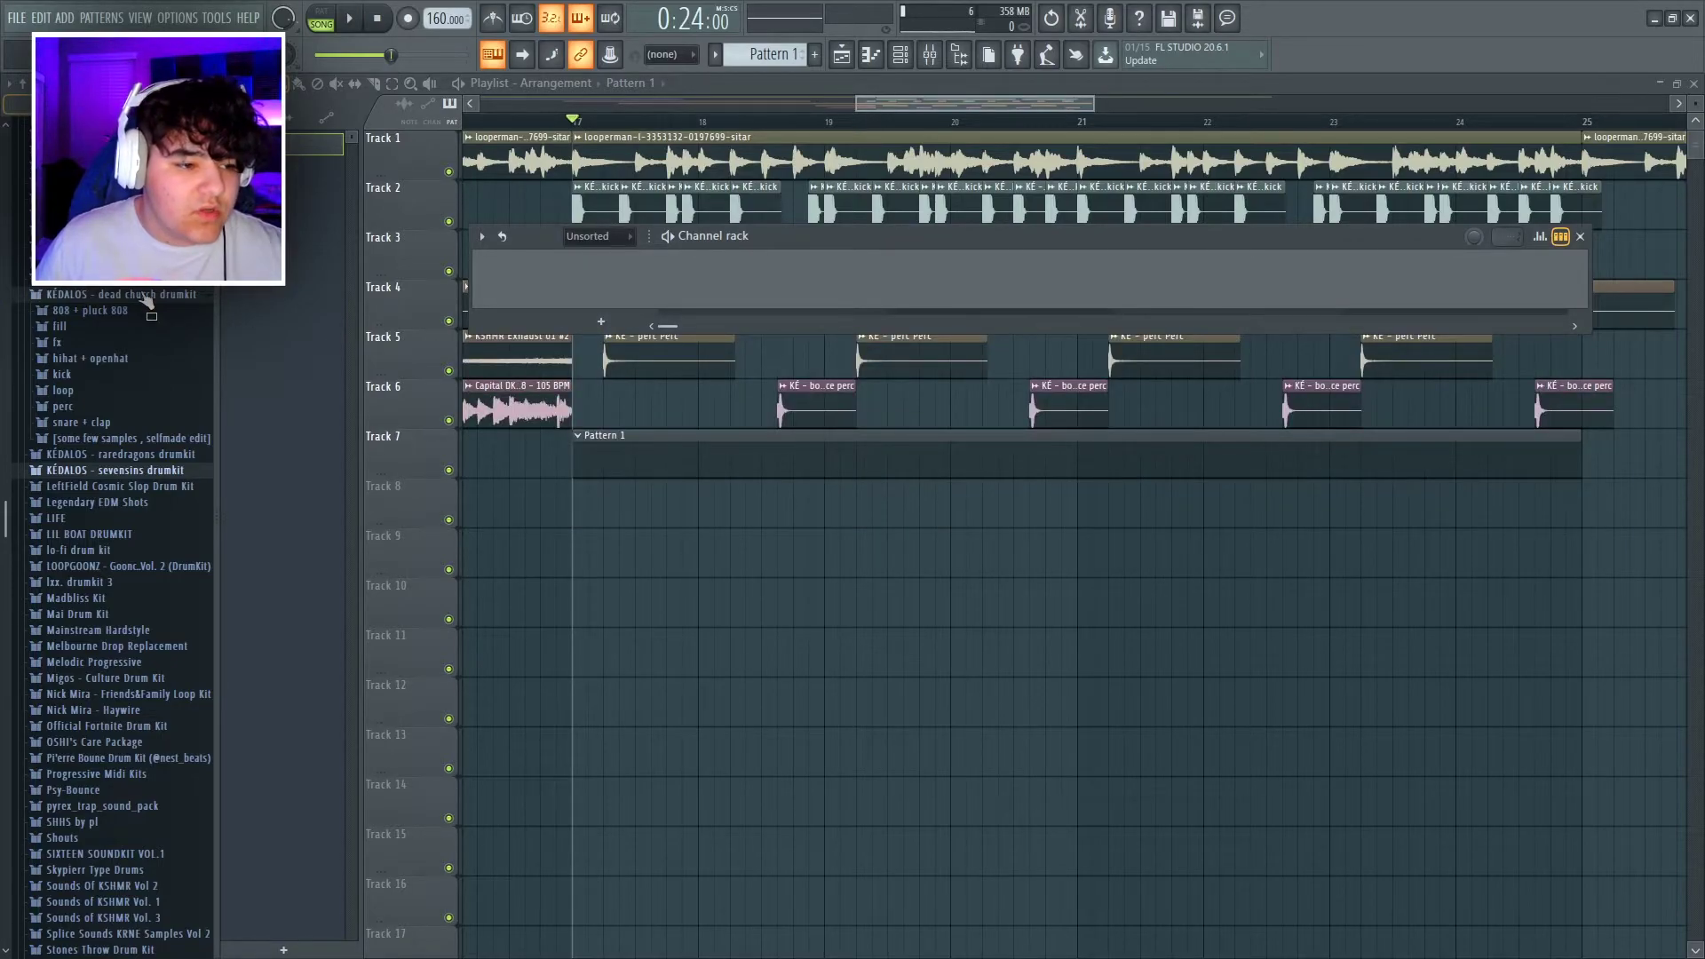
click(108, 361)
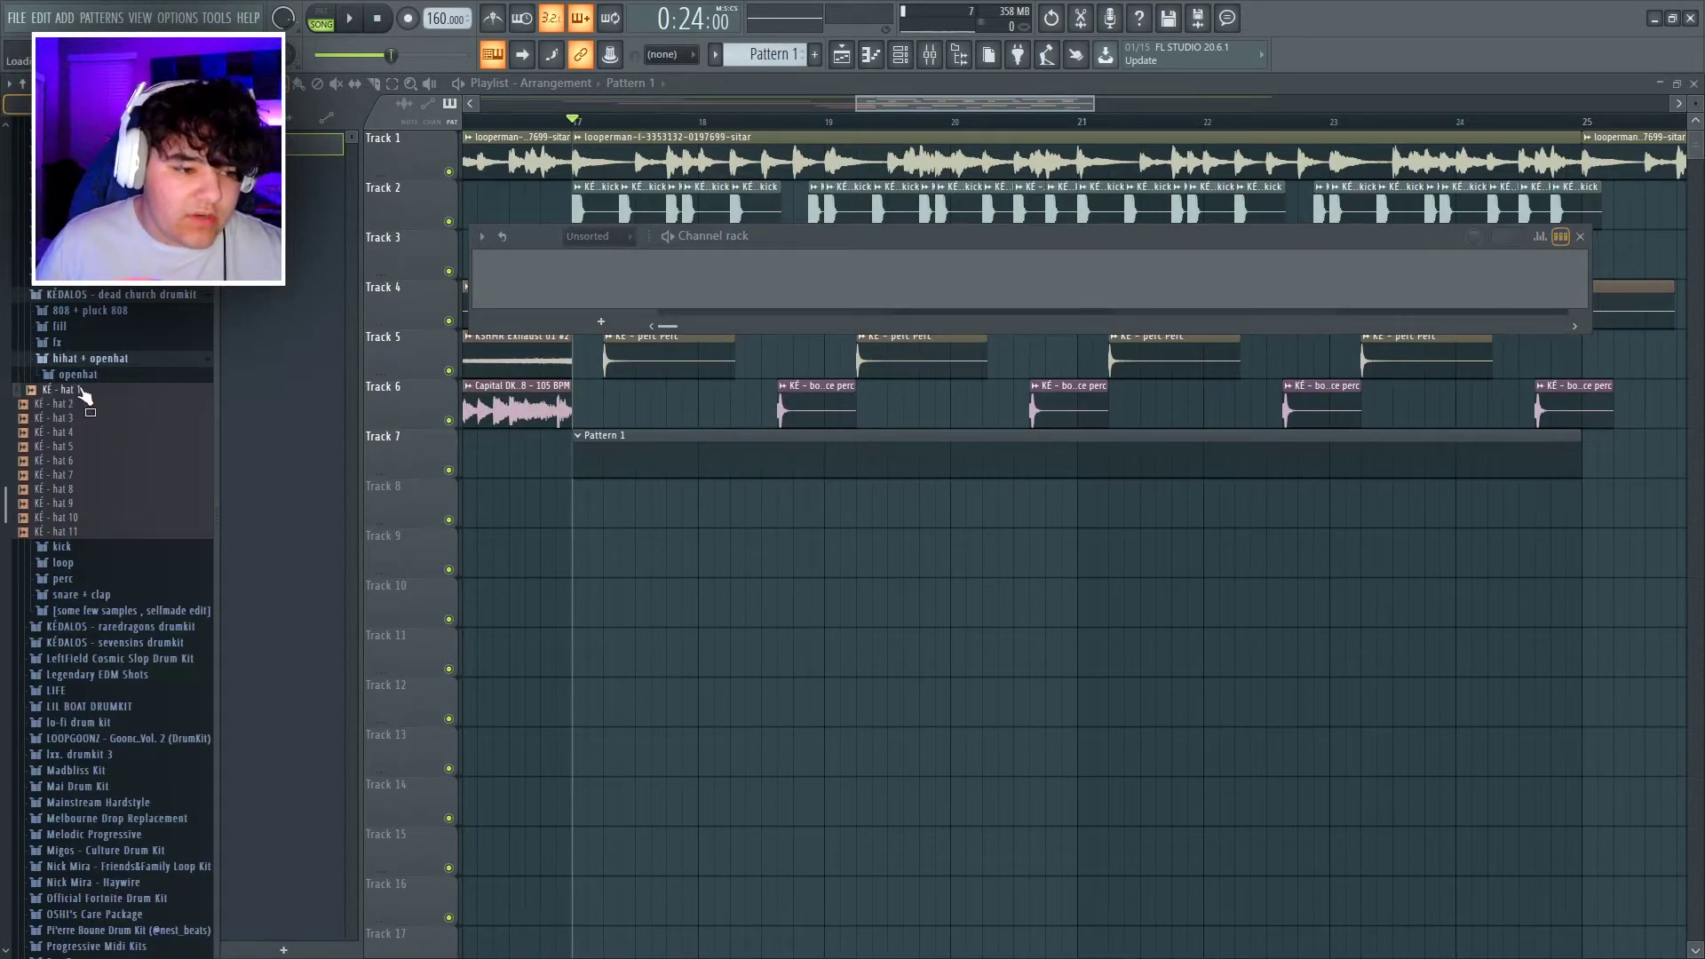
drag(71, 435, 630, 307)
Route the KÉ - hat 2 channel to mixer track 9.
right_click(599, 279)
click(668, 393)
click(589, 275)
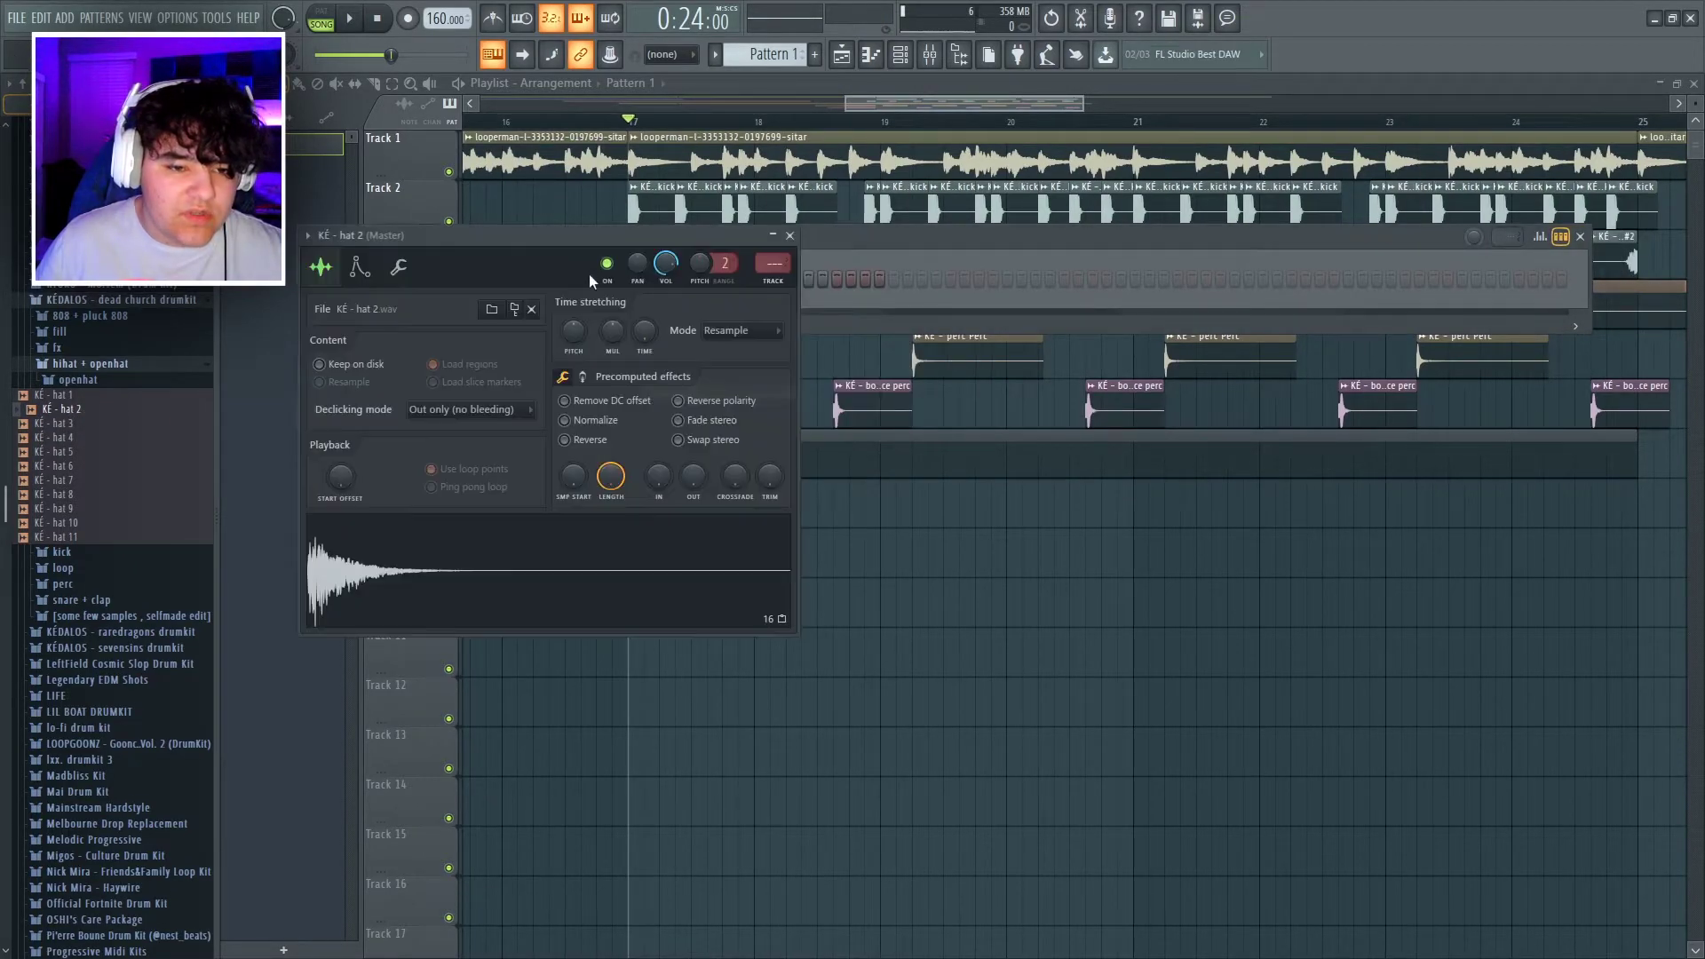
click(773, 282)
click(791, 237)
key(F9)
key(F9)
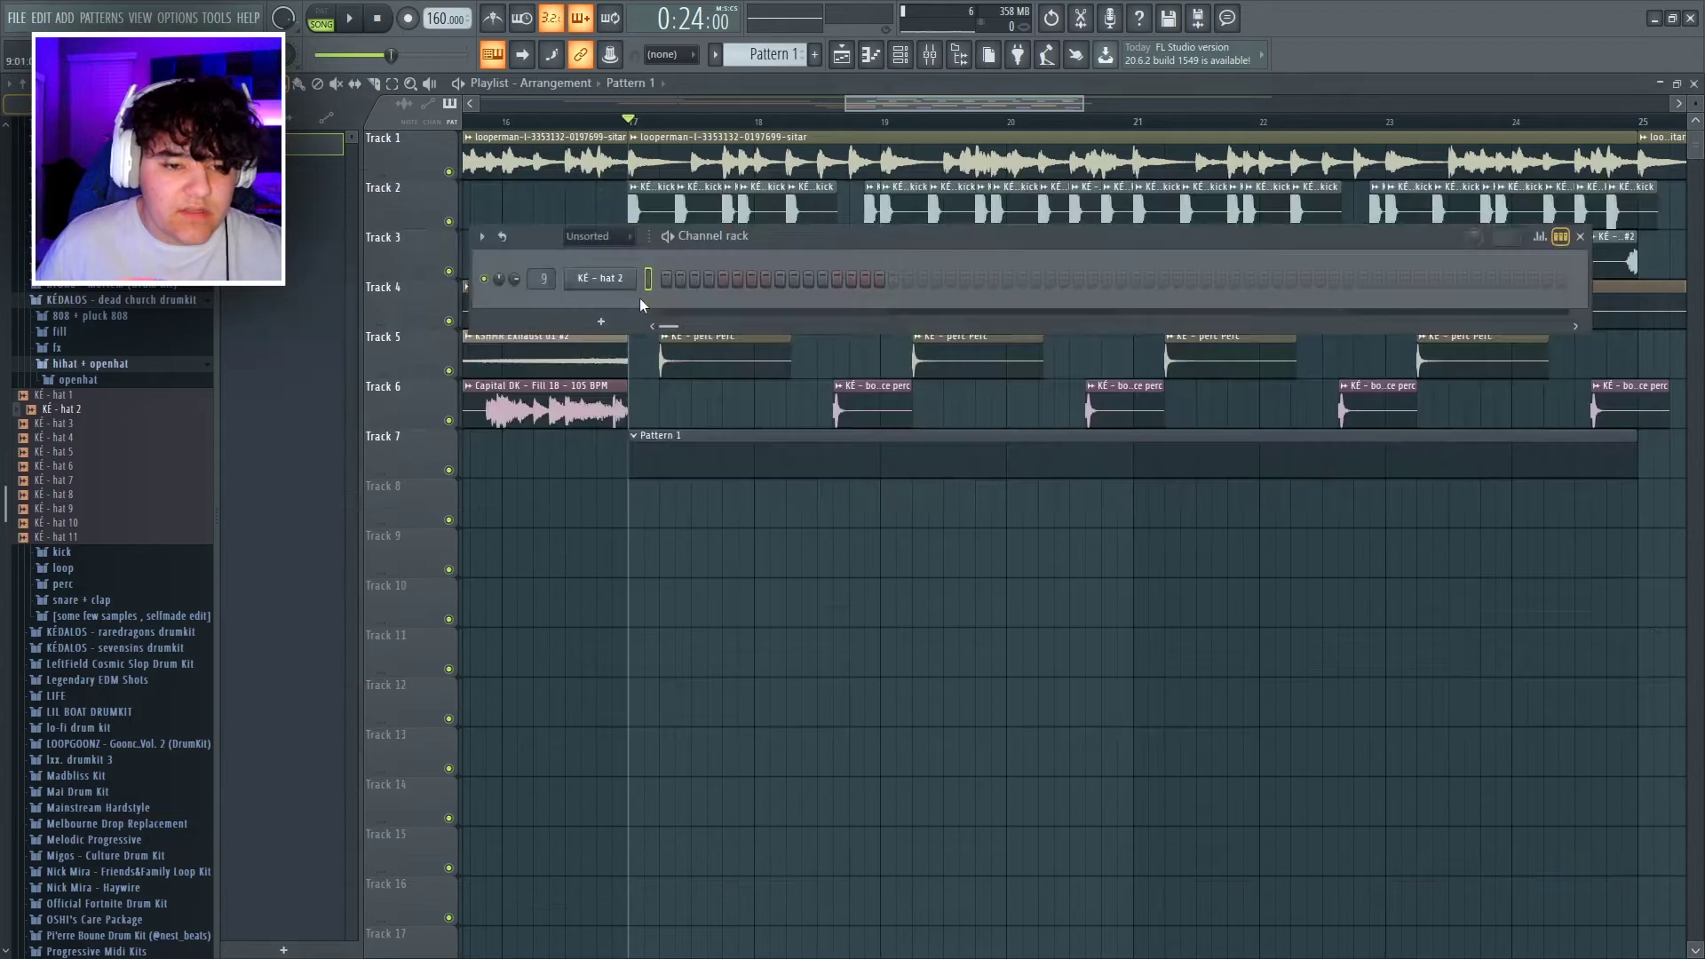
Fill every second step of the KÉ - hat 2 channel and play it with the beat.
right_click(596, 277)
click(876, 334)
key(space)
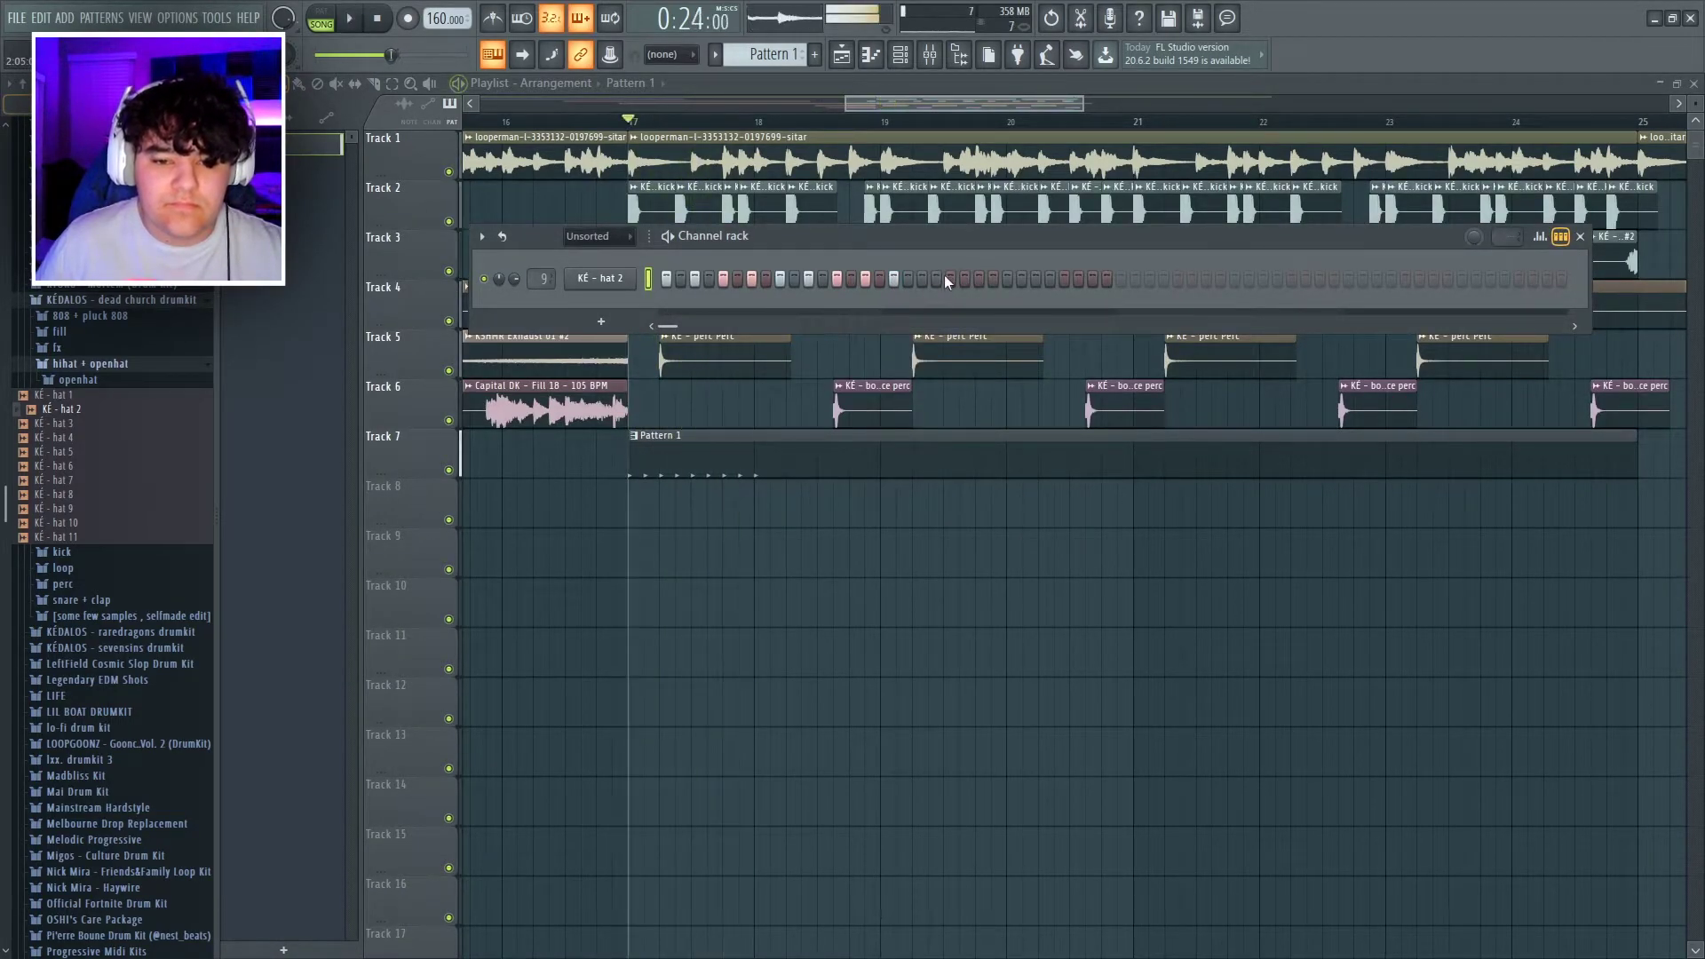
Refine the hat 2 notes on C5 with fast rolls in bars 1 and 2 and one extra hit in bar 2's first half.
key(F7)
key(space)
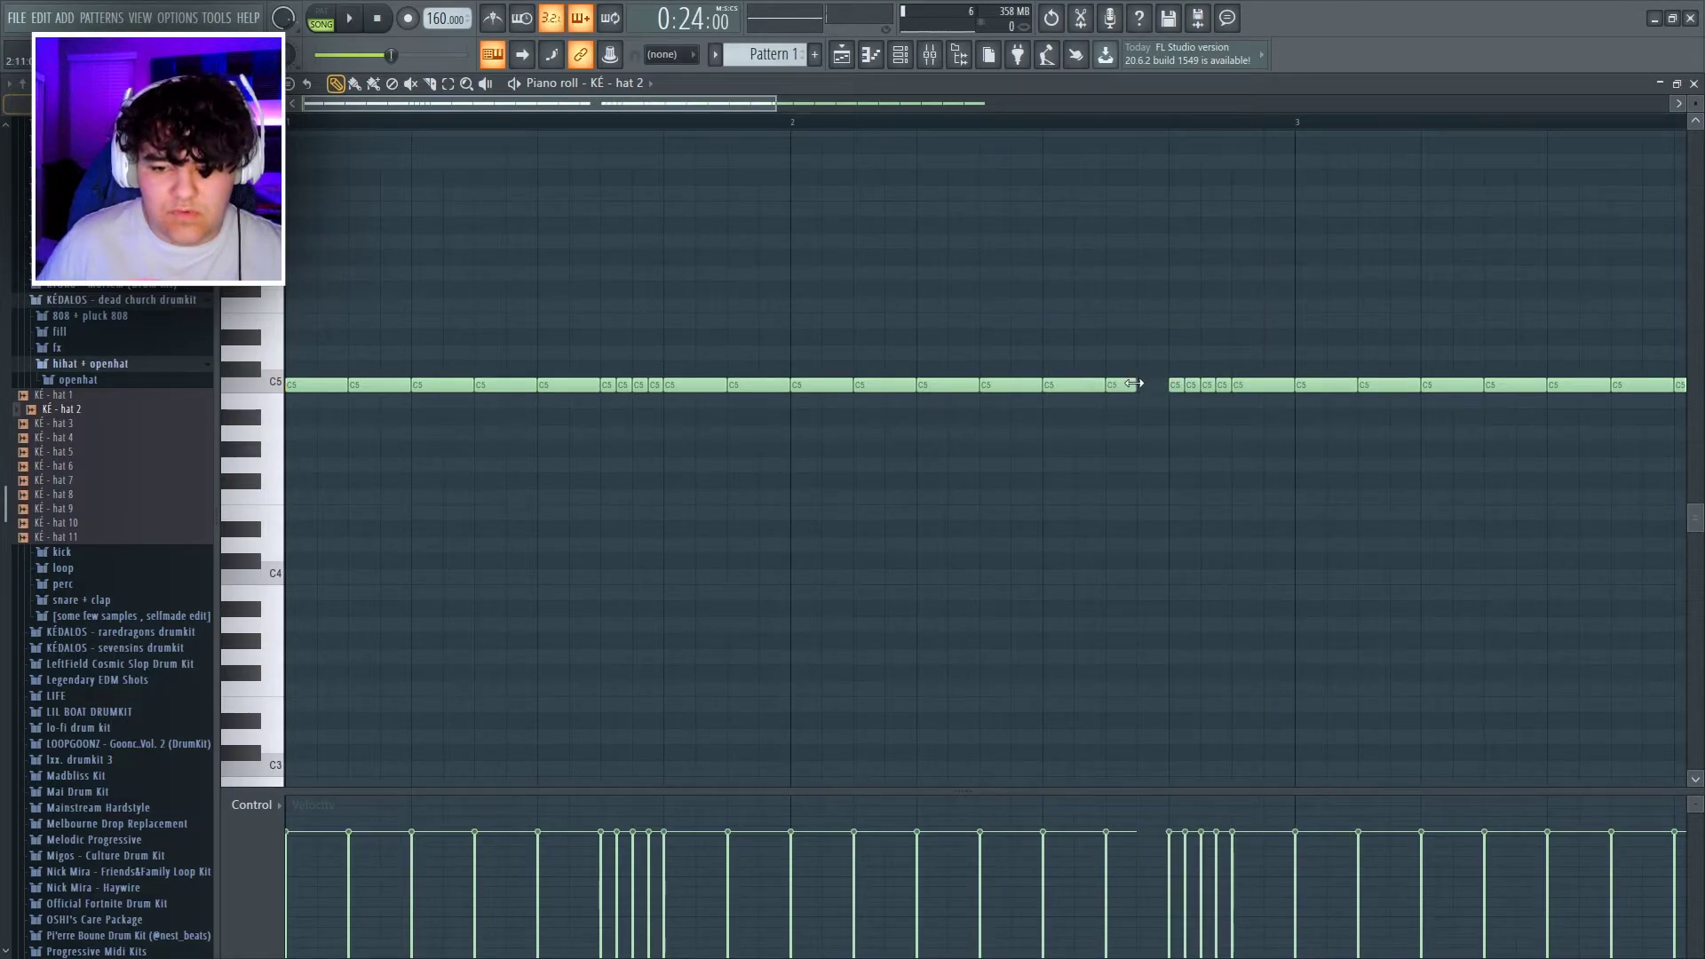
key(space)
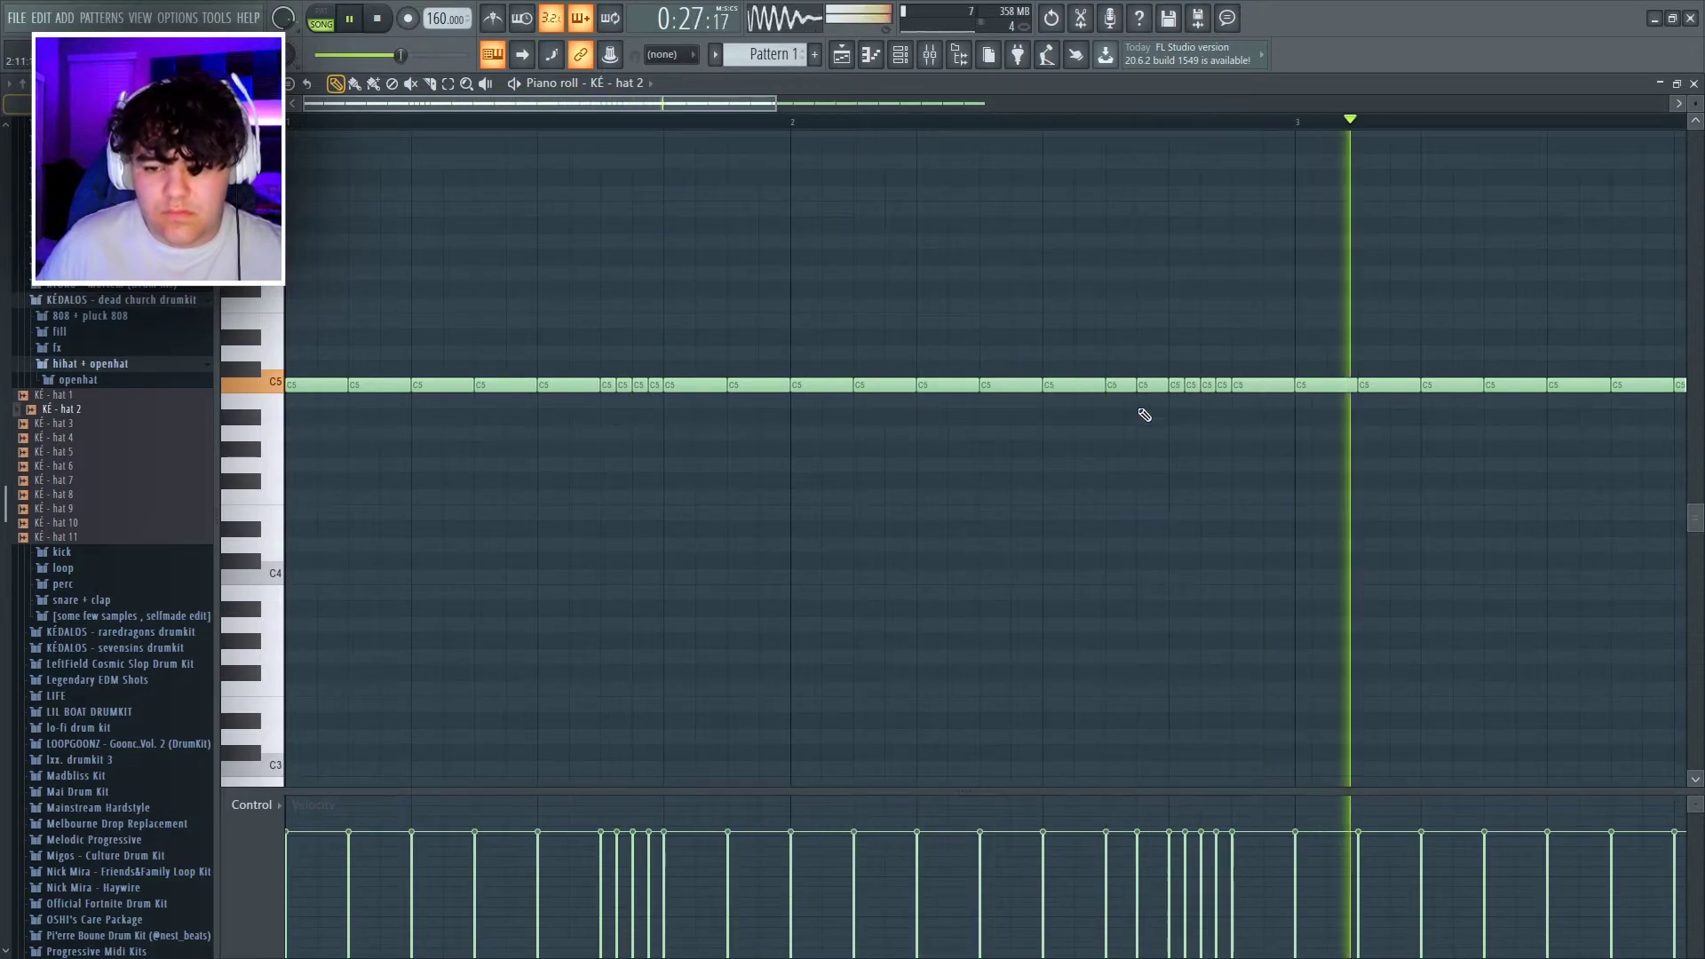
right_click(1152, 384)
key(space)
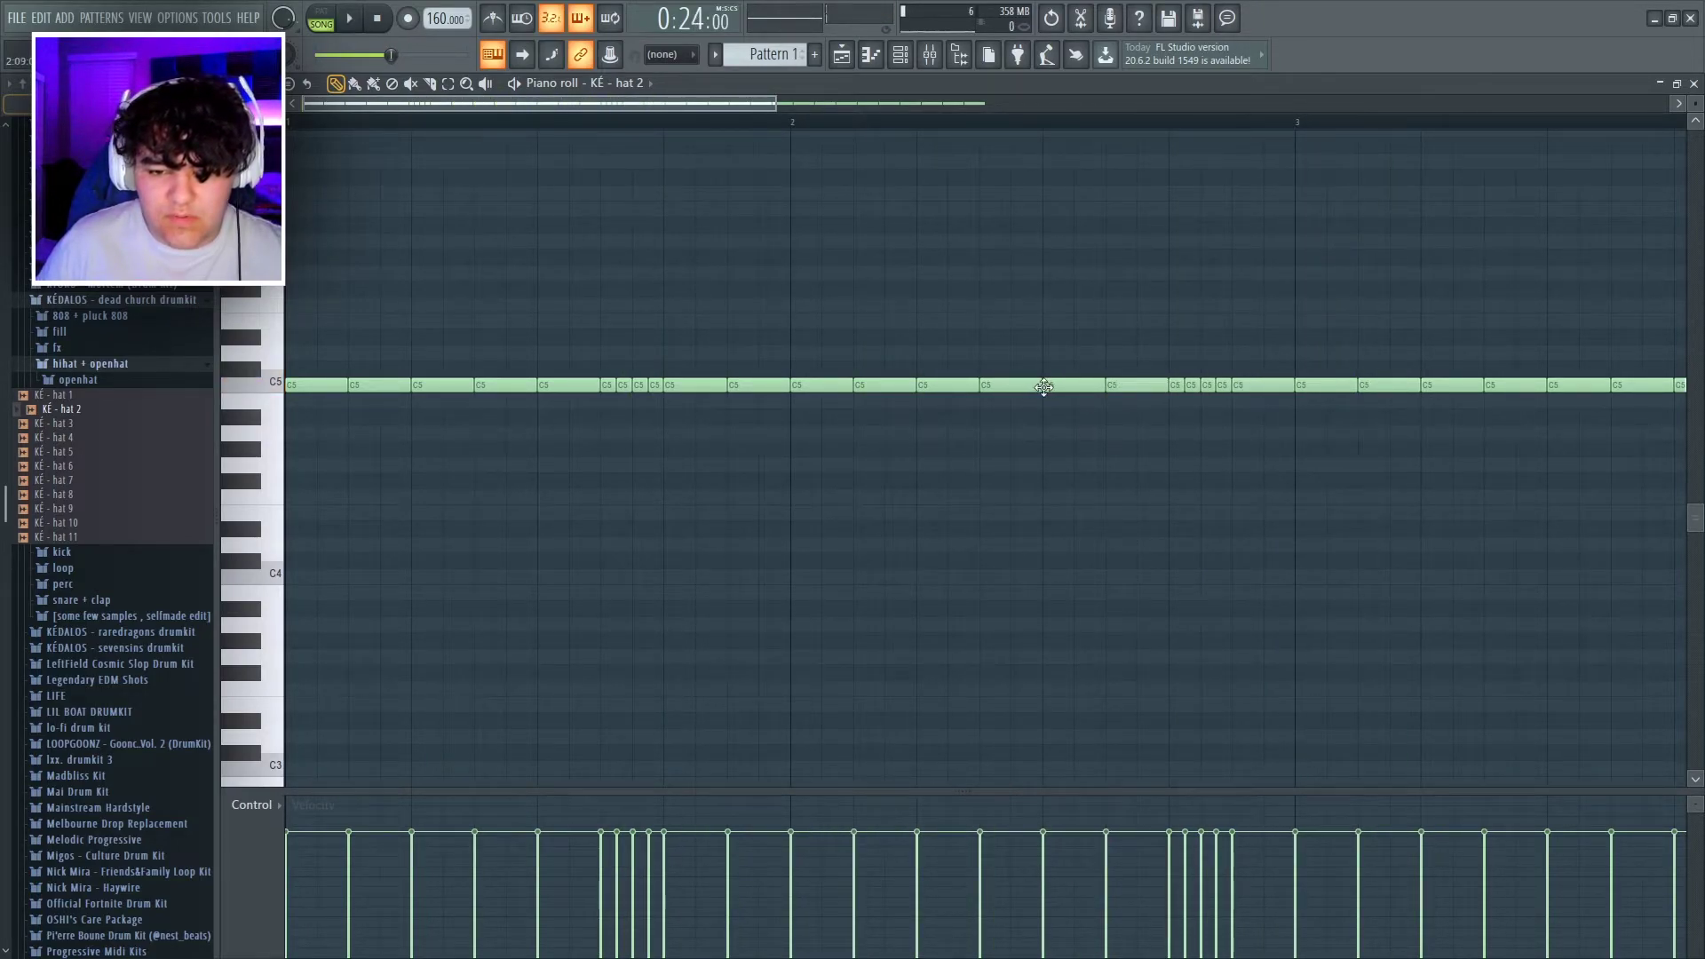
click(1013, 385)
key(space)
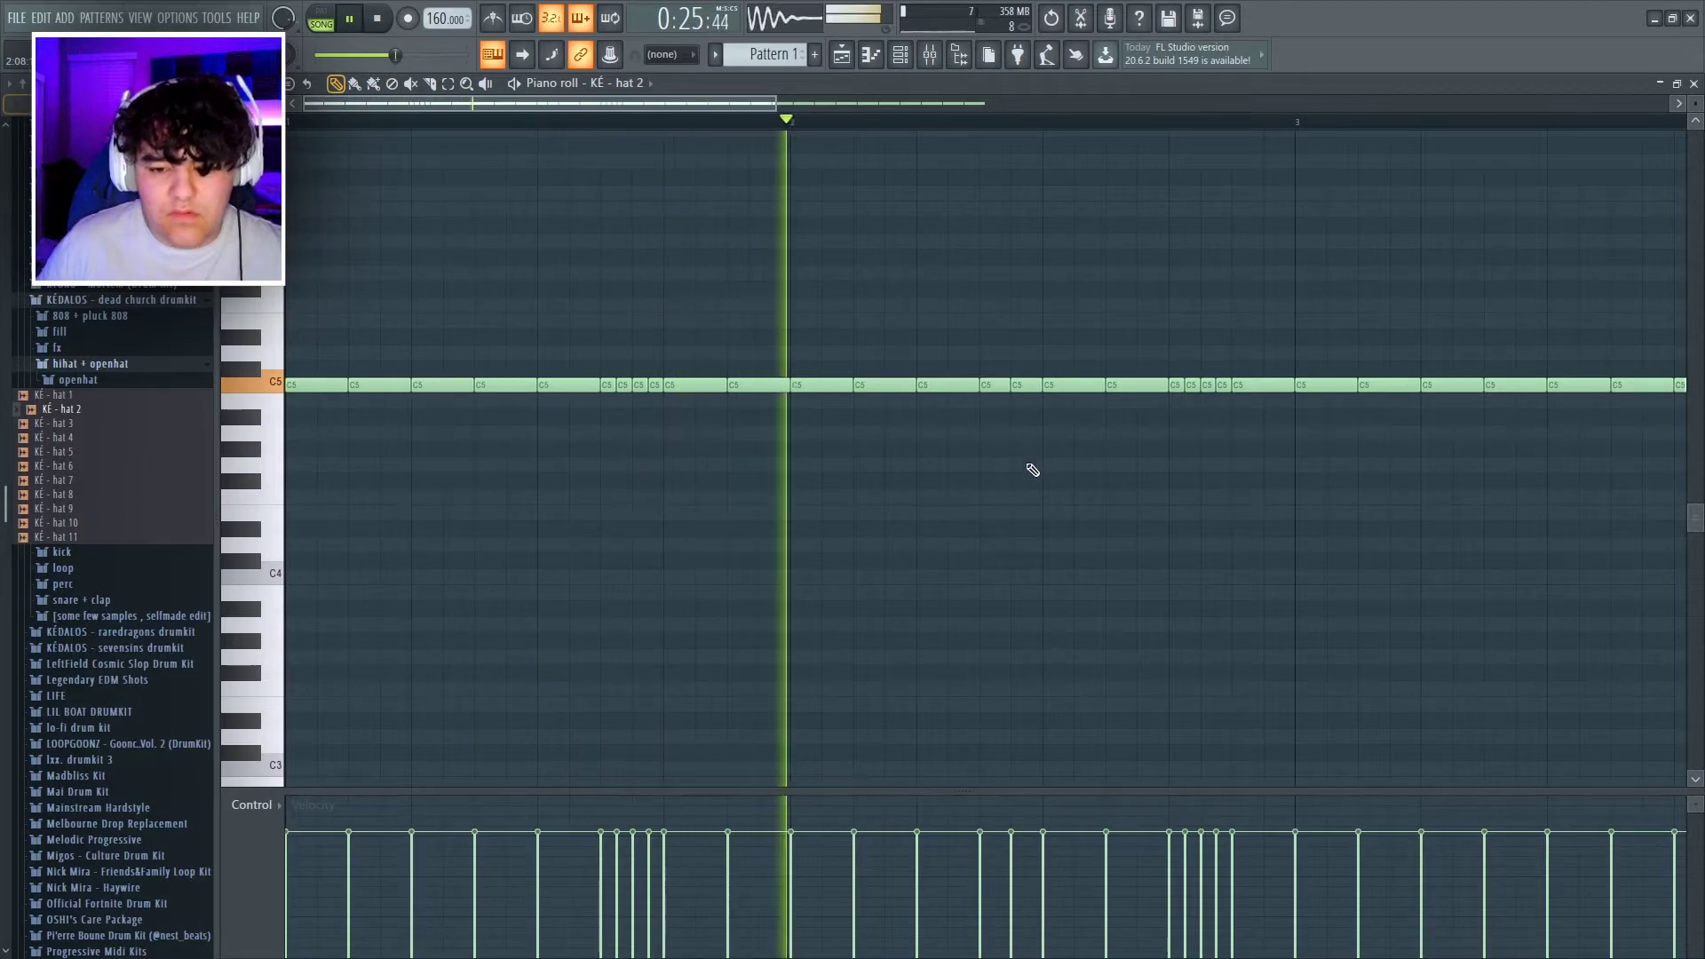
Replace the hat notes from bar 3 onward with a duplicate of the first two bars.
scroll(1030, 468, down, 3)
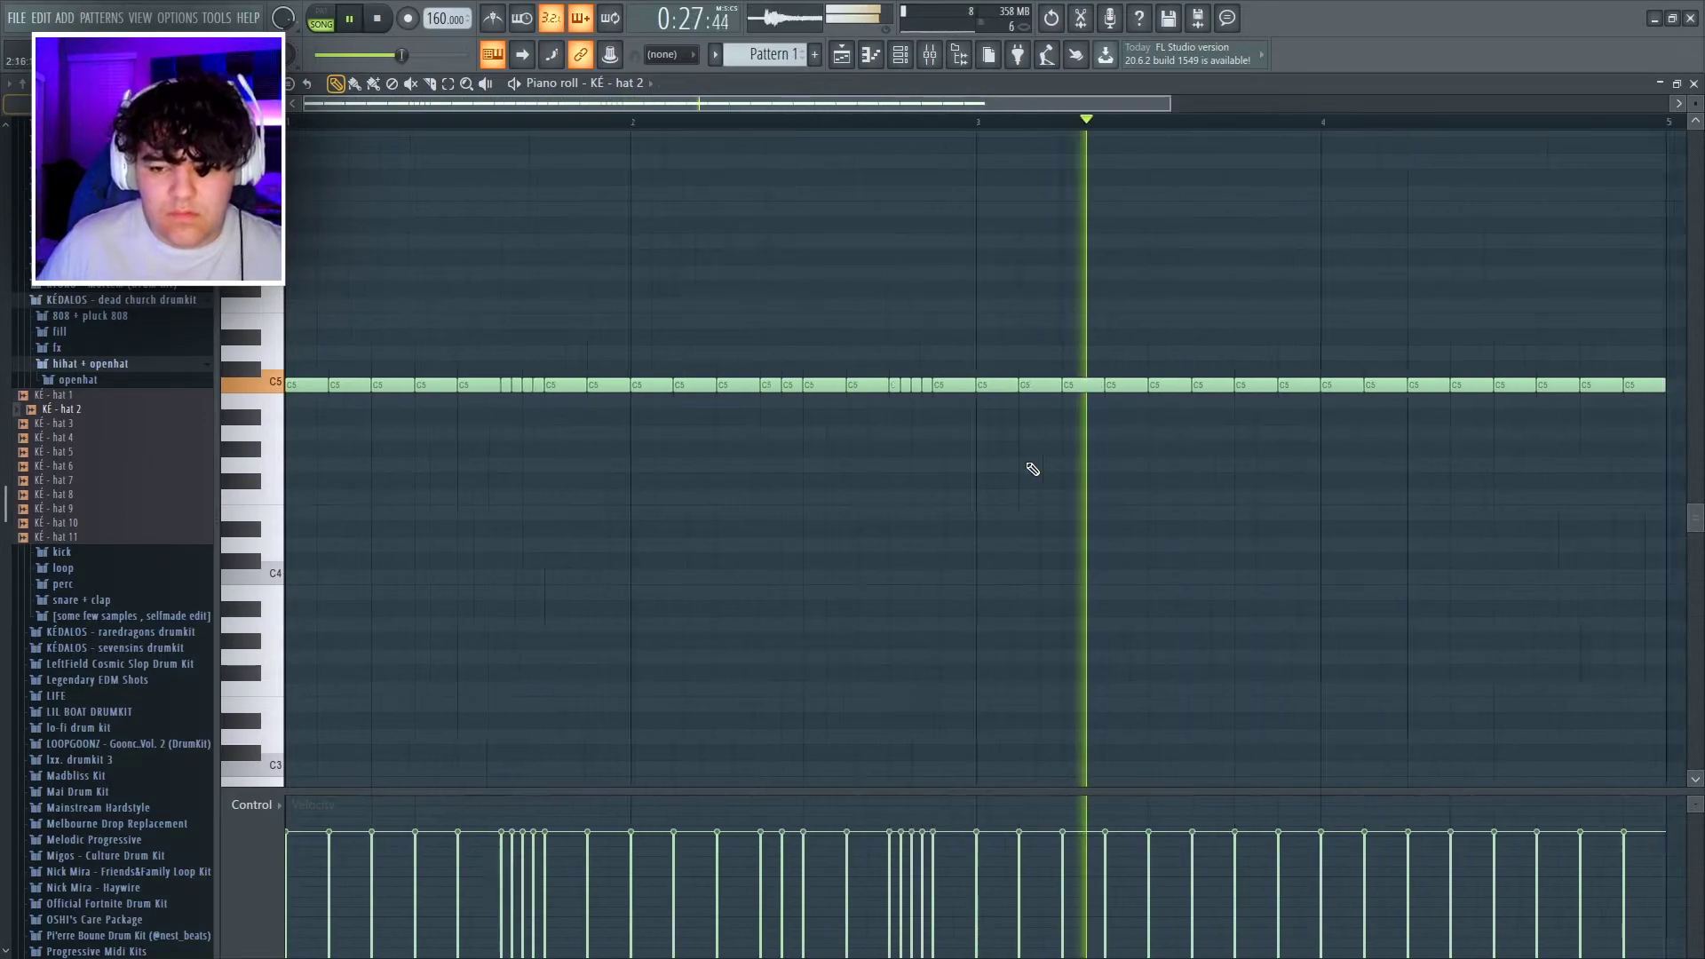
drag(1188, 456, 729, 320)
key(Delete)
drag(876, 455, 41, 335)
key(ctrl+b)
Lower the bar 2 hats in a descending run from A#4 to C4, and add two A4 hits near the end of bar 4.
click(587, 453)
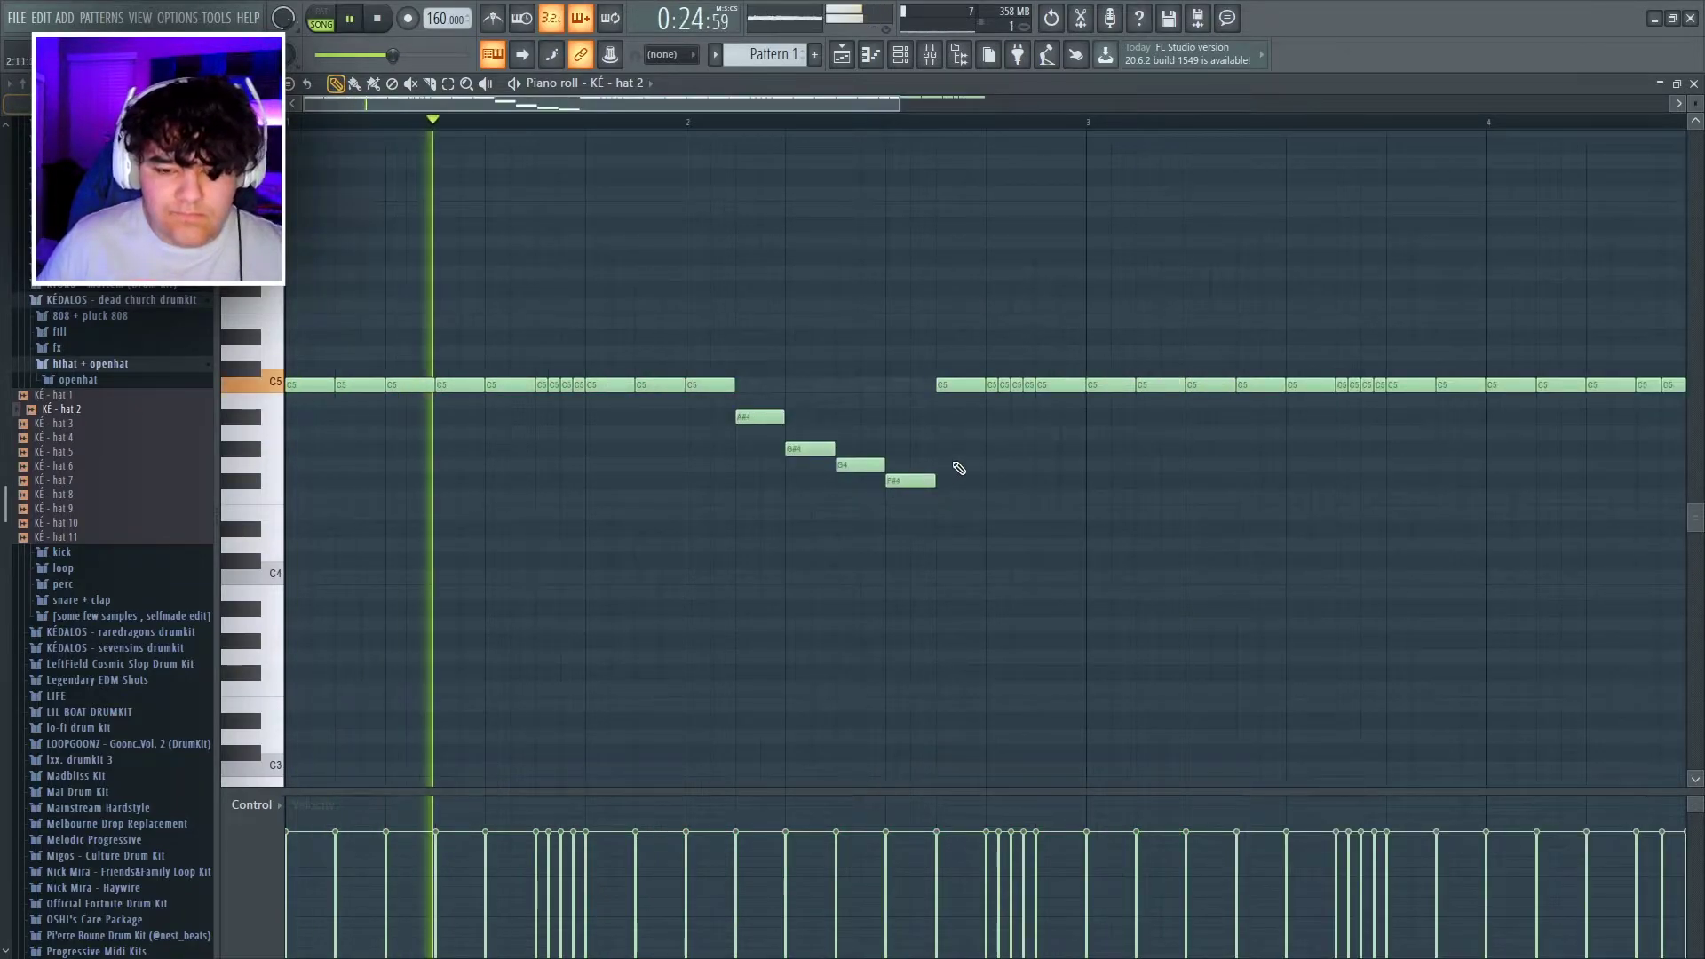
key(space)
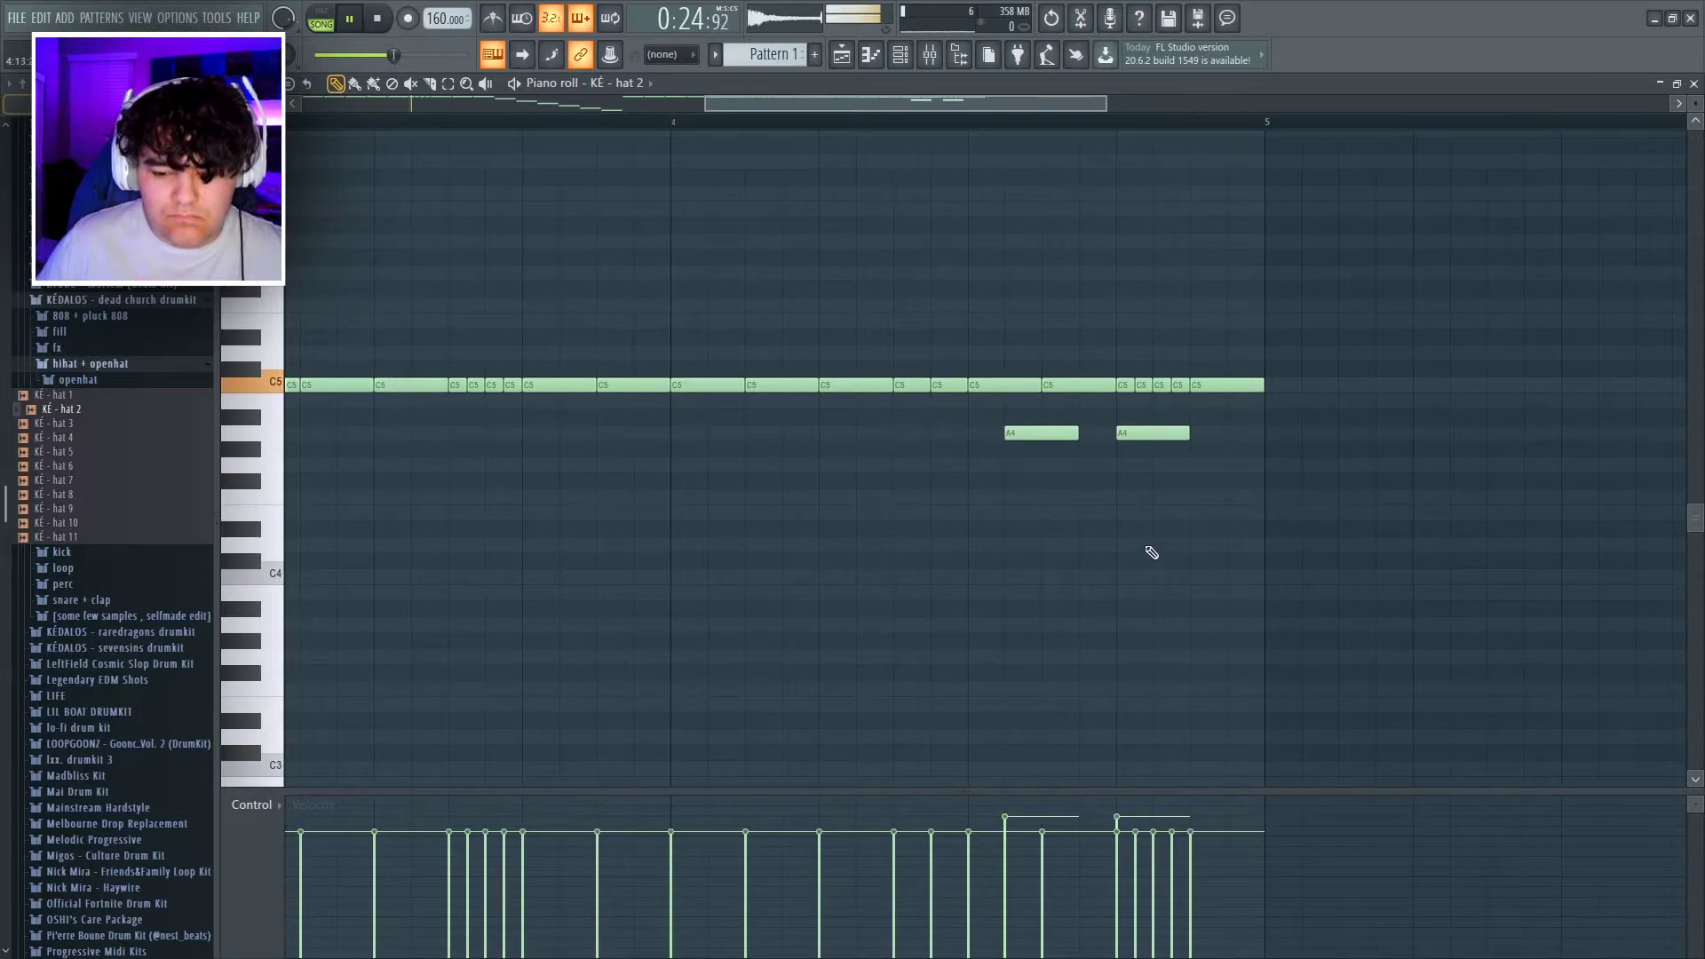
drag(1146, 441, 1089, 521)
click(1045, 474)
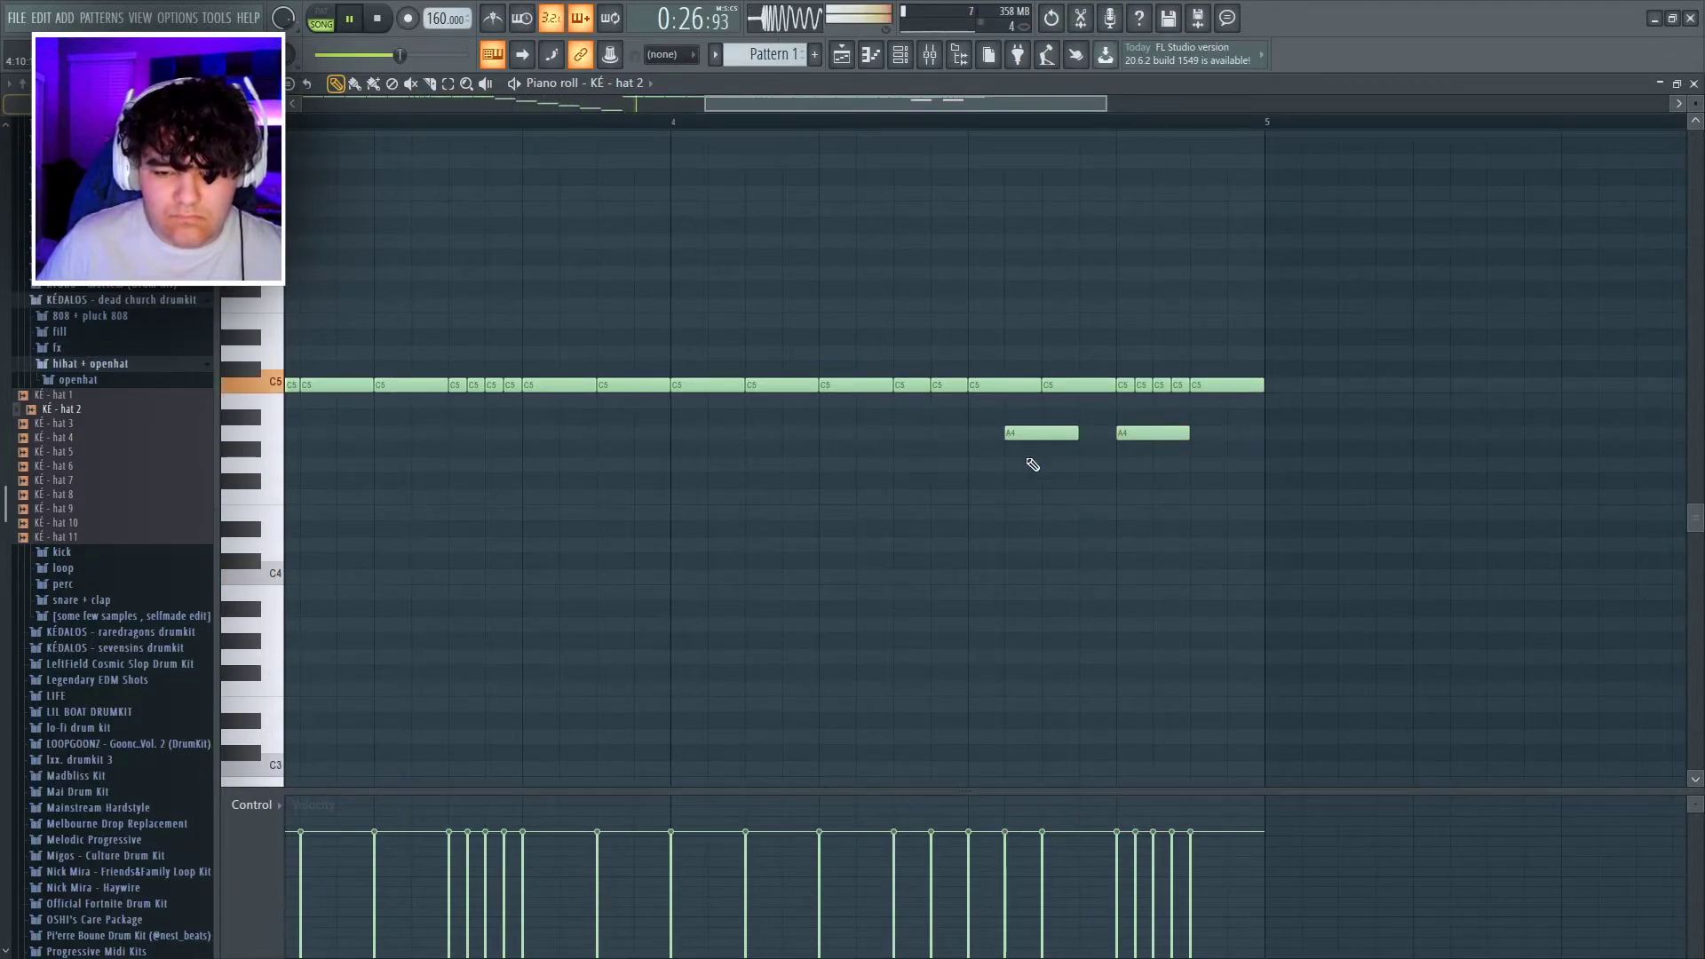
drag(874, 105, 903, 112)
scroll(1054, 498, down, 3)
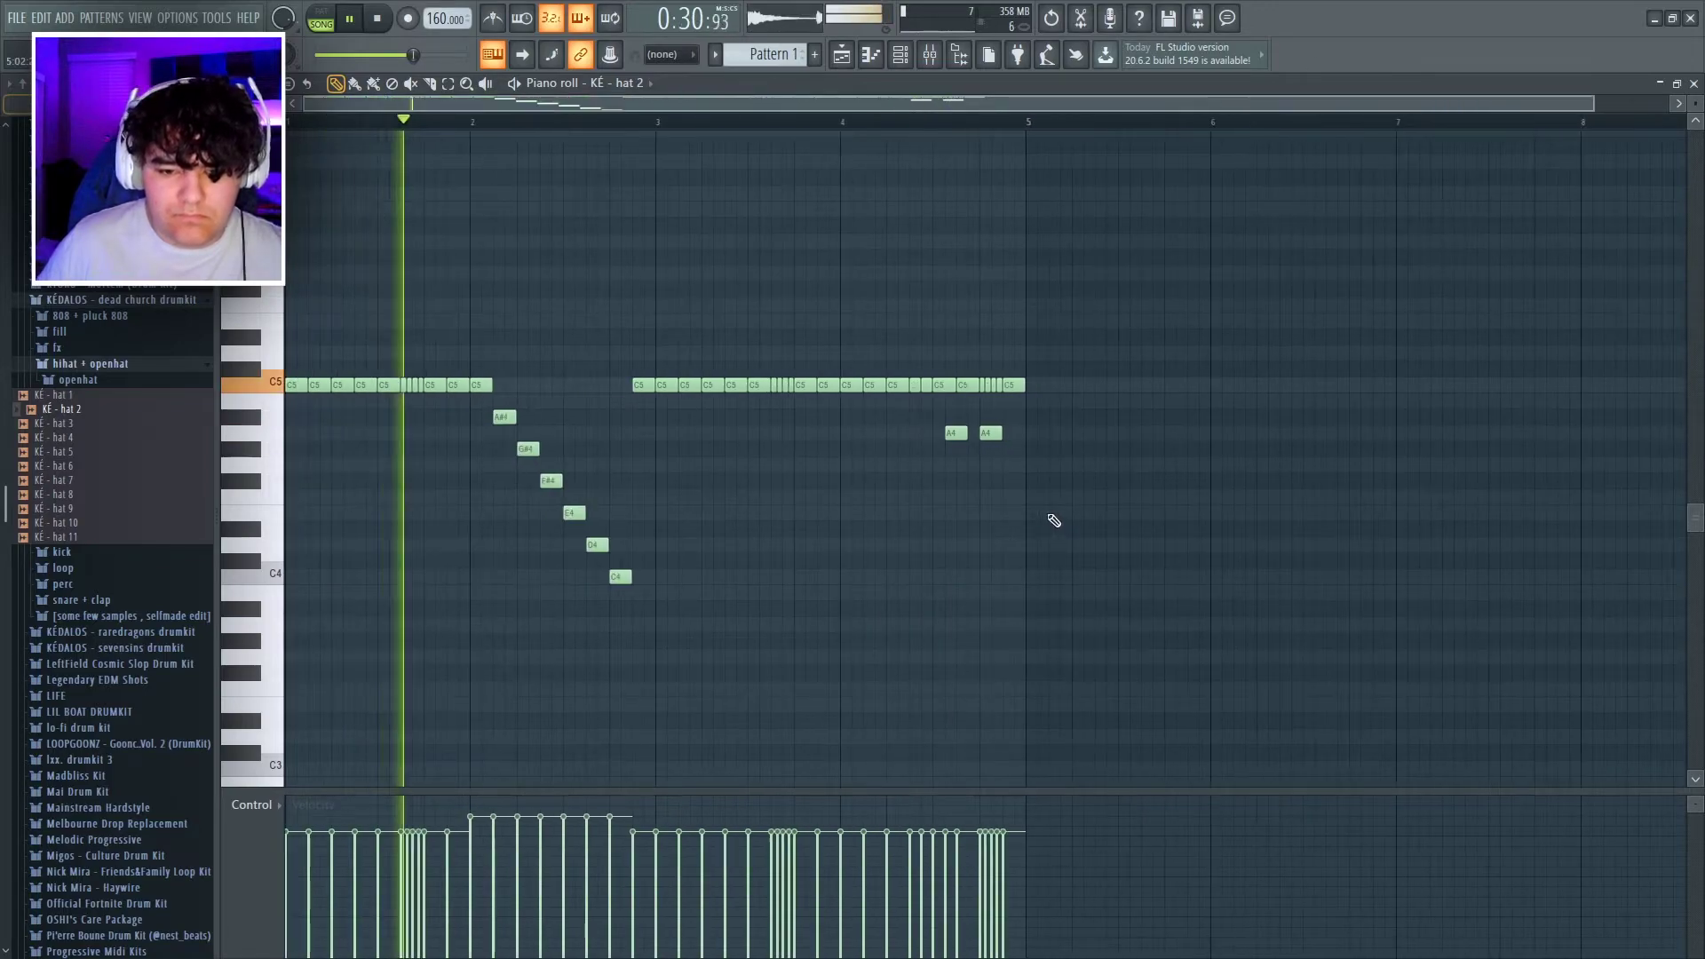
key(space)
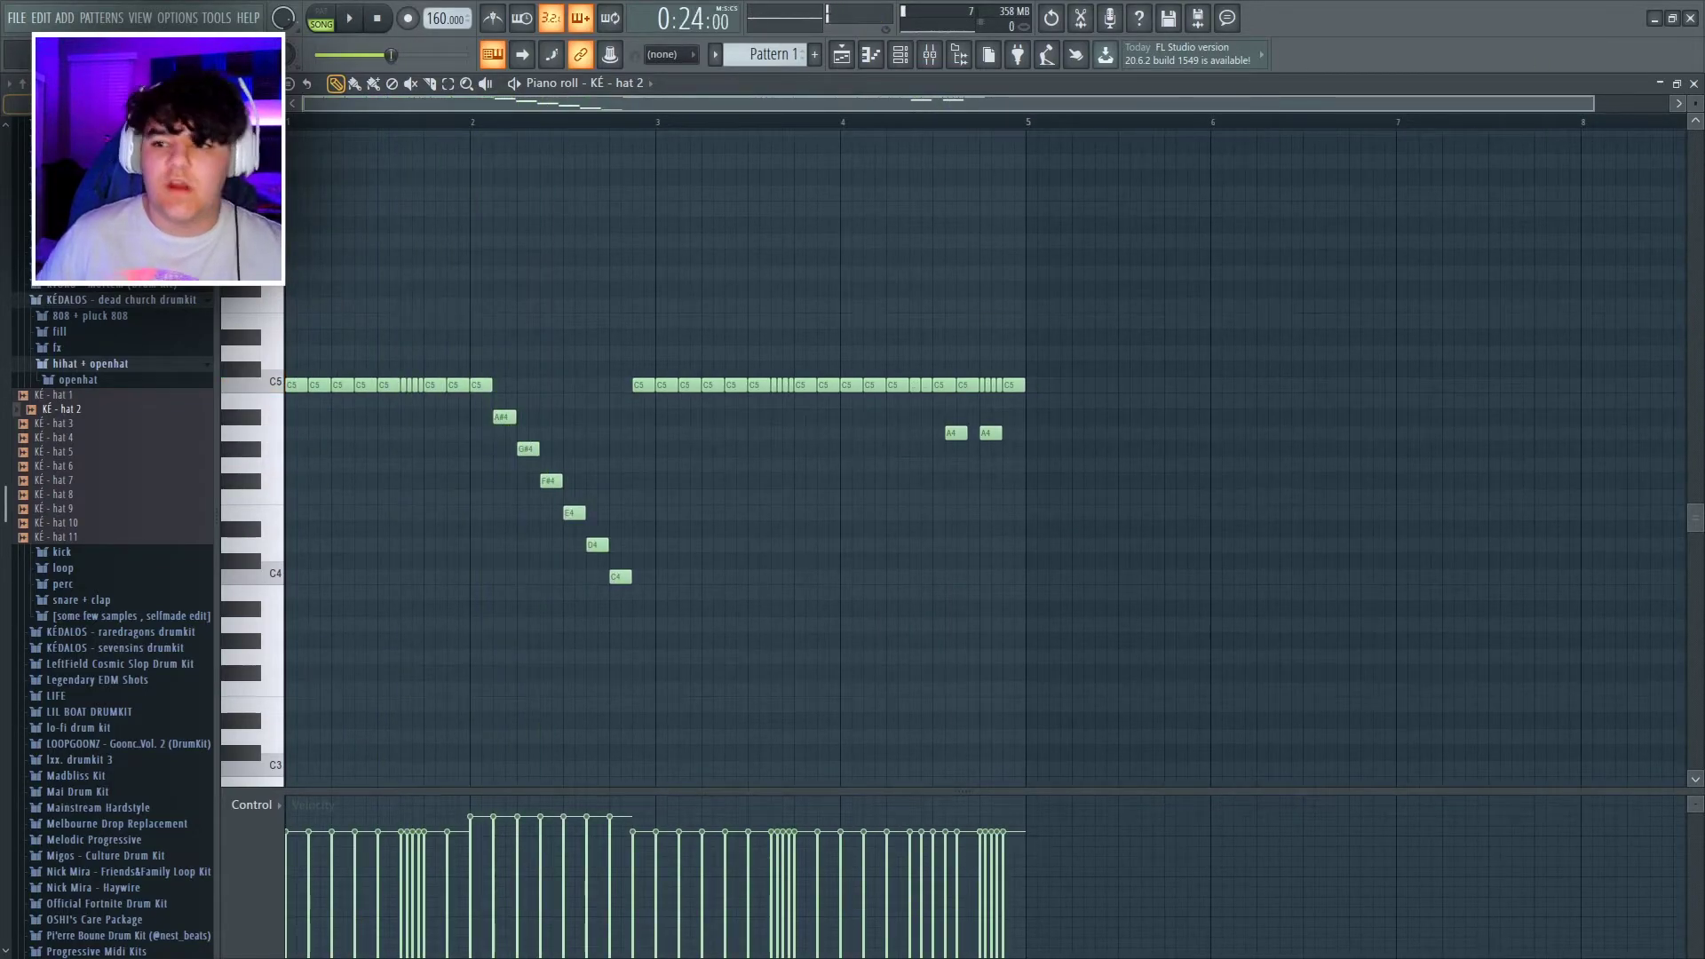
Return to the playlist and open the sampler settings of the KÉ - imperial 808 channel in Pattern 2.
click(1695, 84)
drag(870, 107, 893, 110)
scroll(994, 629, down, 4)
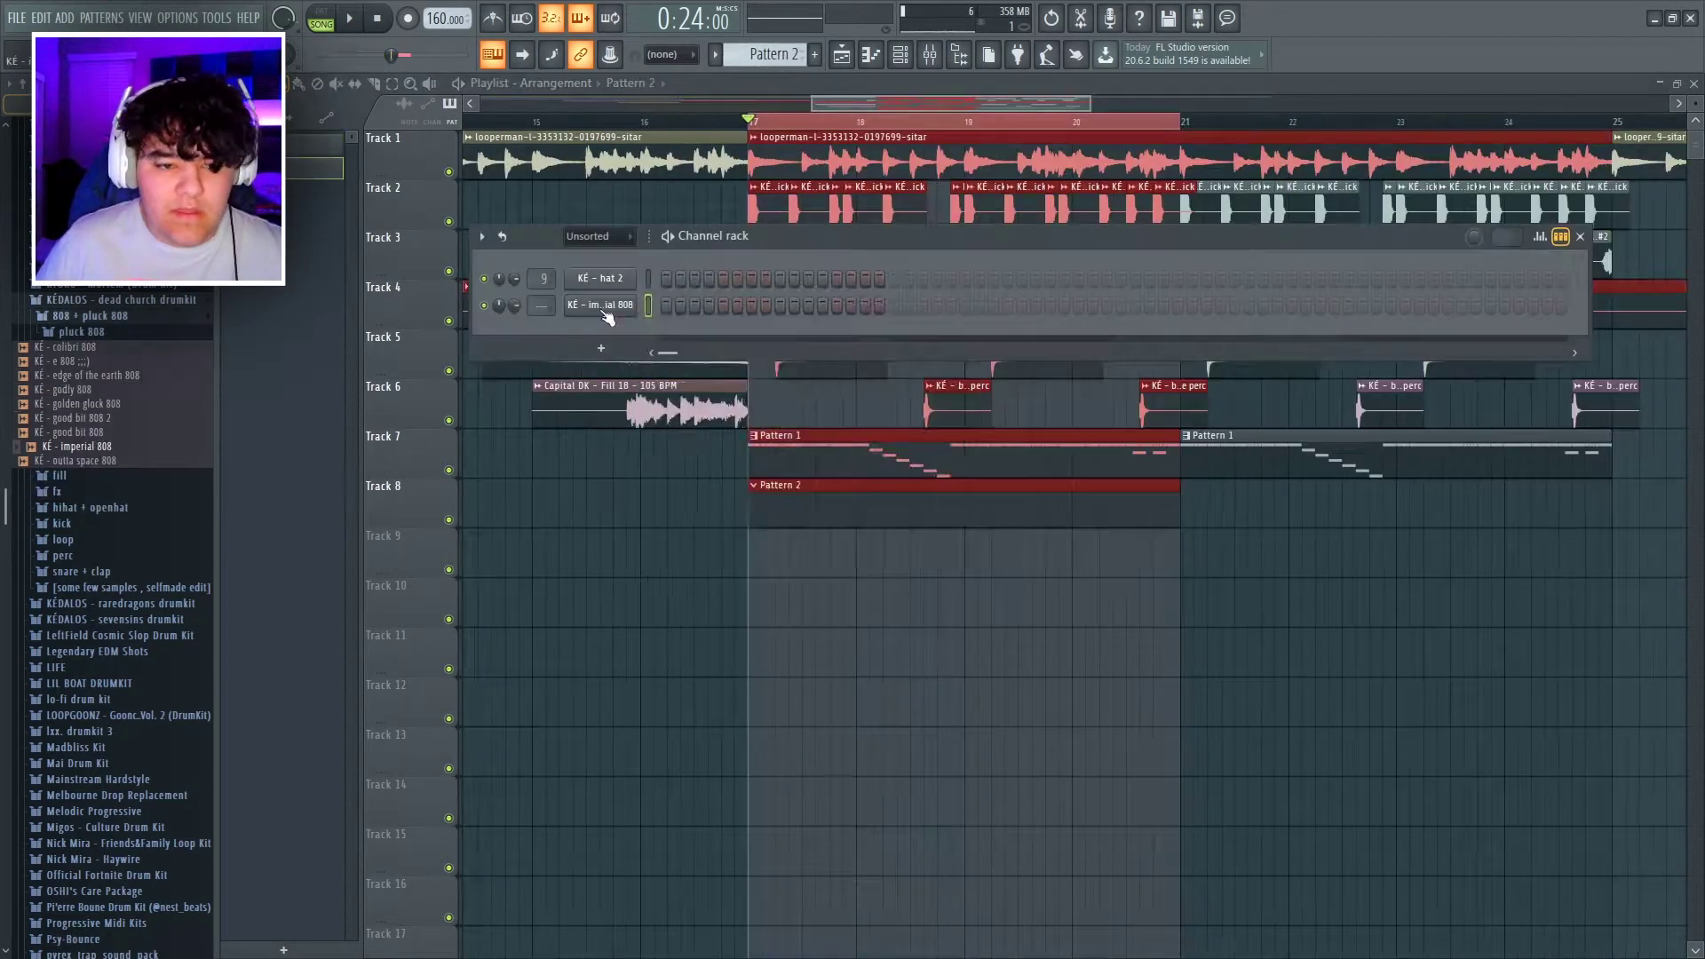
right_click(639, 297)
click(673, 424)
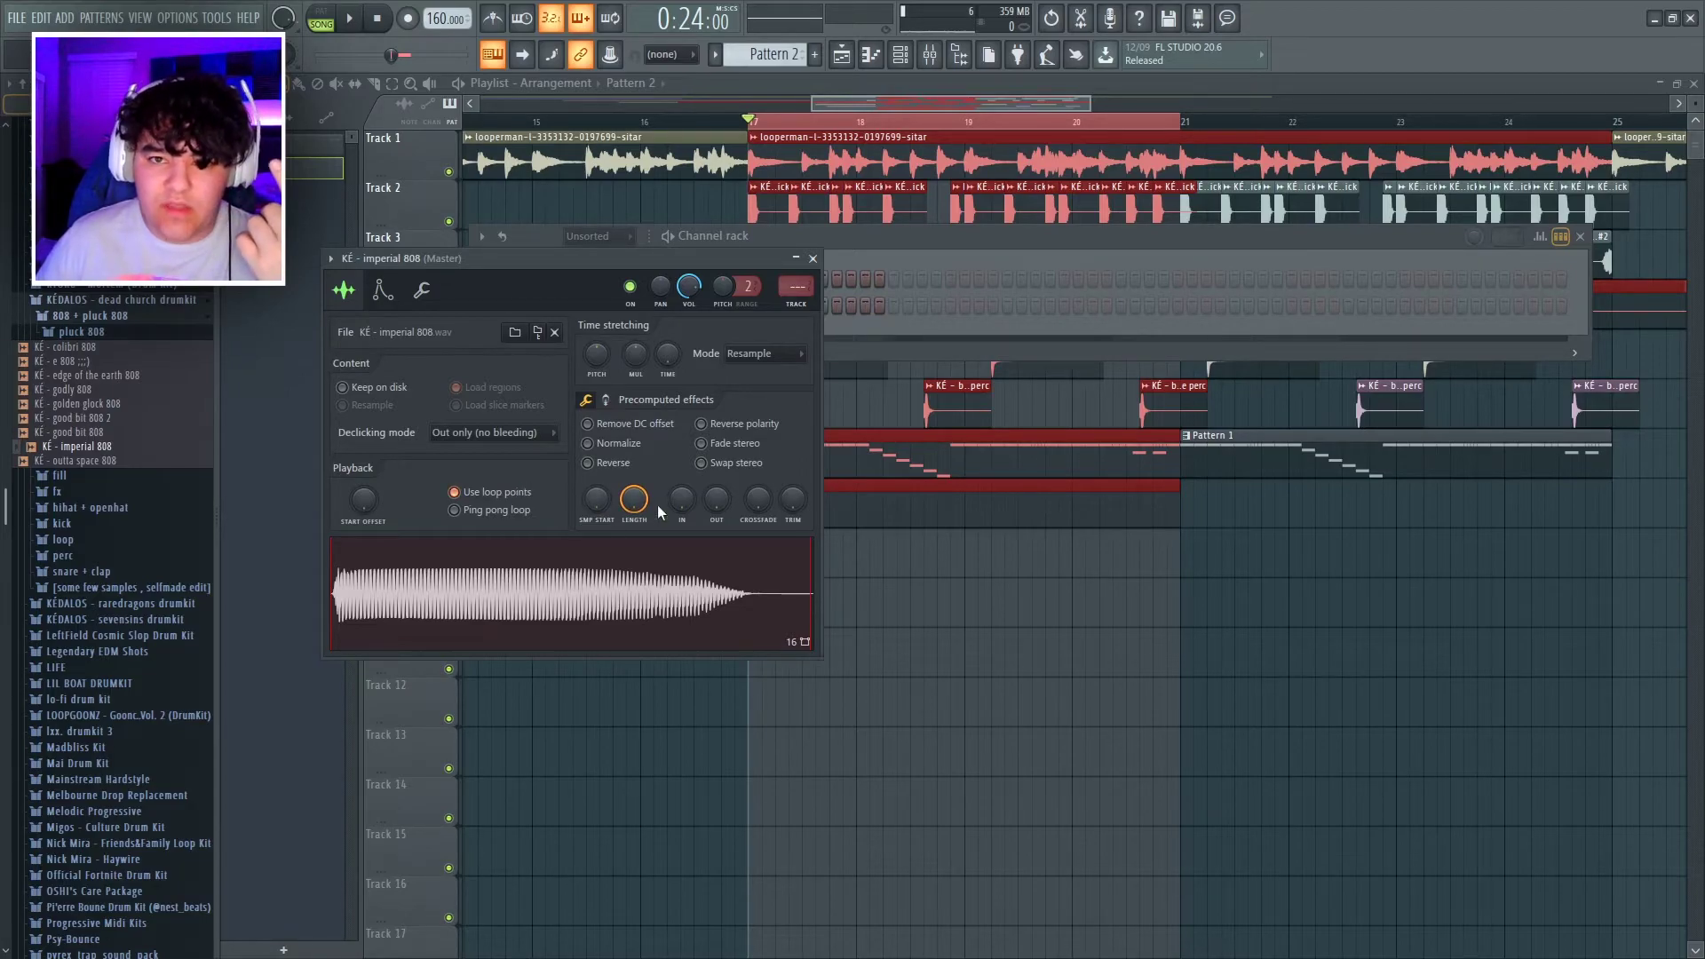
Load the imperial 808 sample into the Edison audio editor and detect its pitch regions.
click(597, 599)
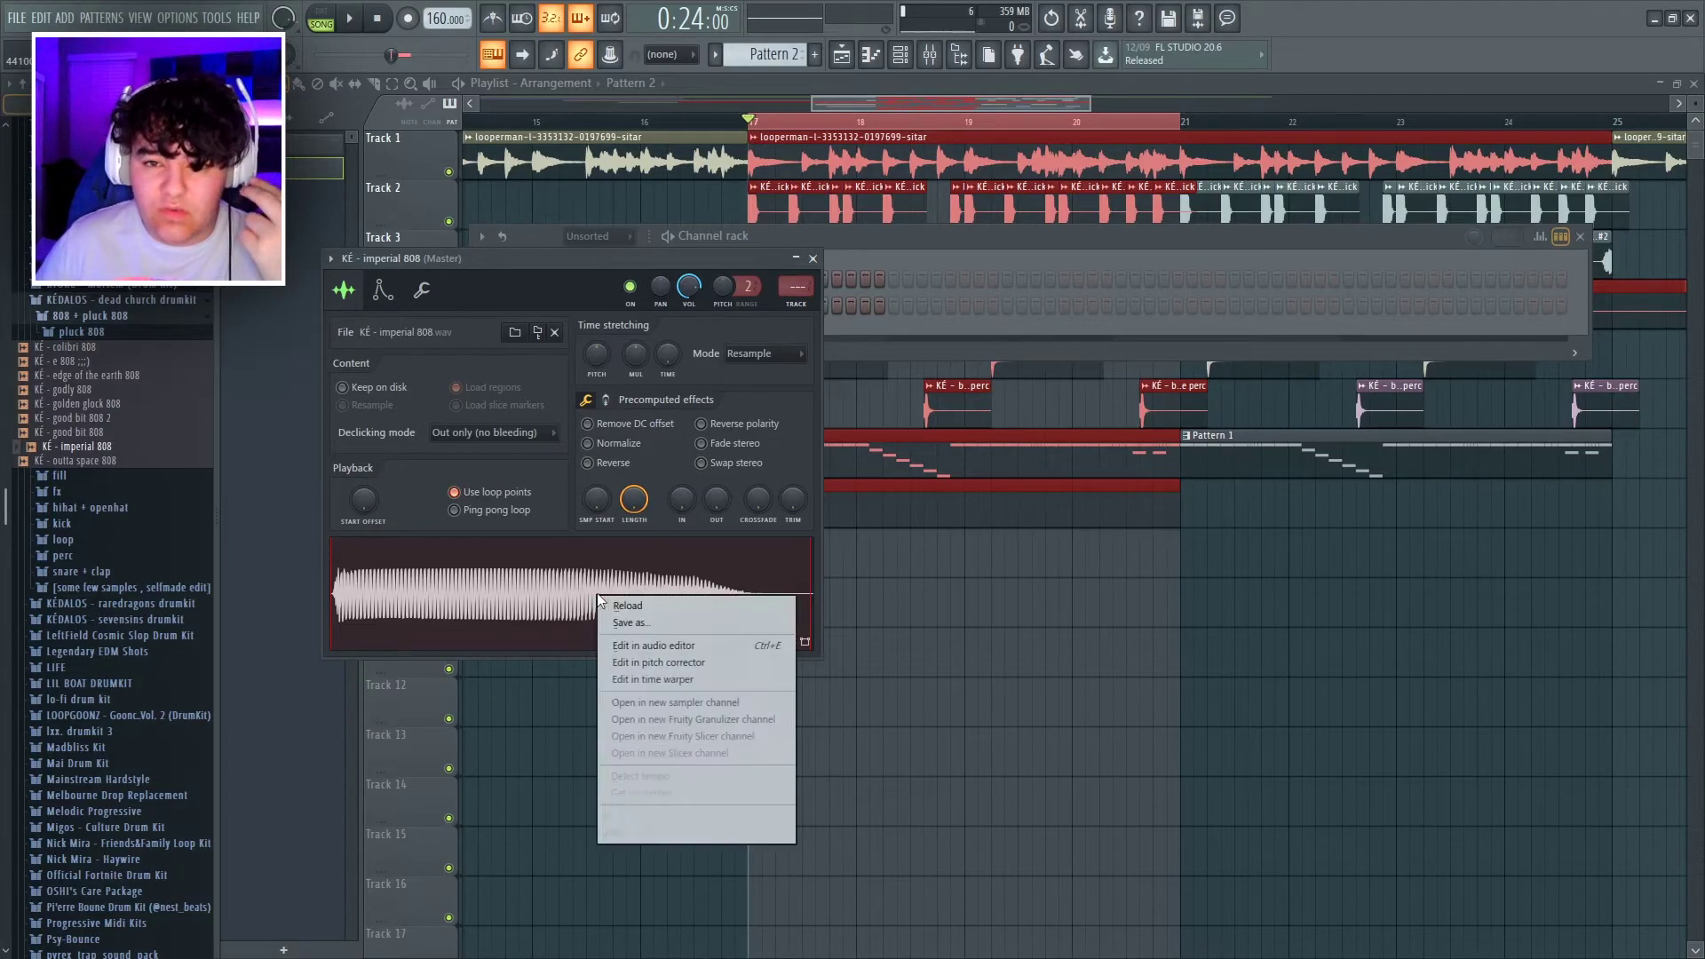
click(475, 281)
drag(685, 258, 913, 162)
click(873, 483)
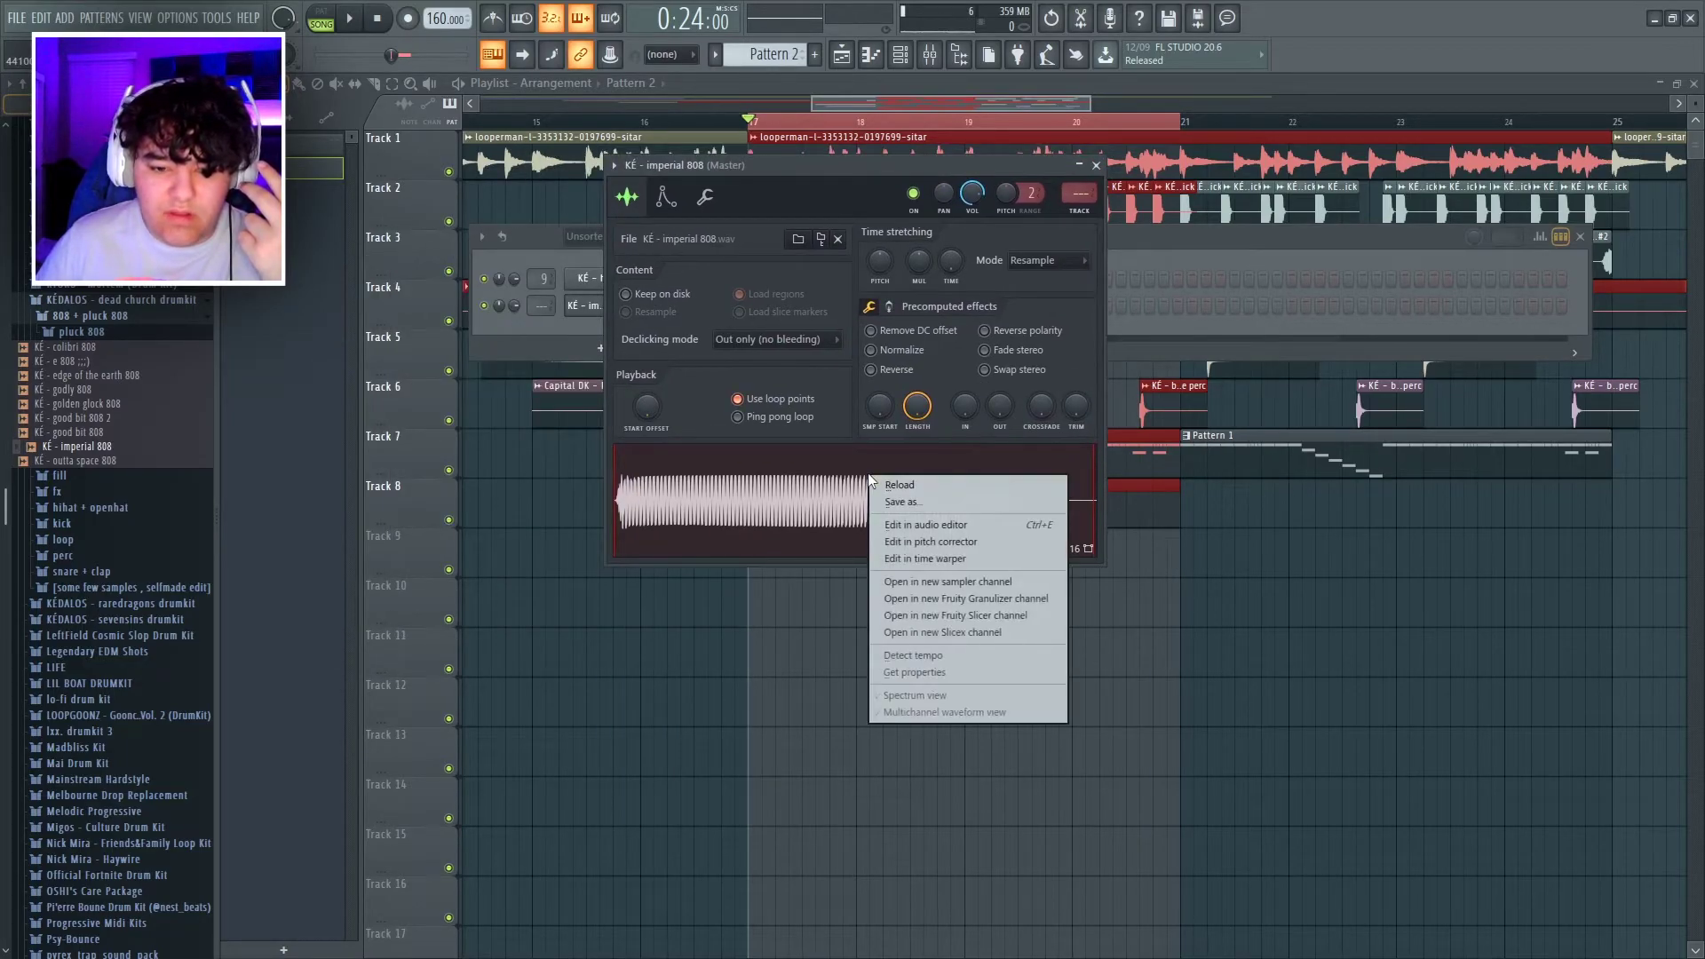
click(947, 524)
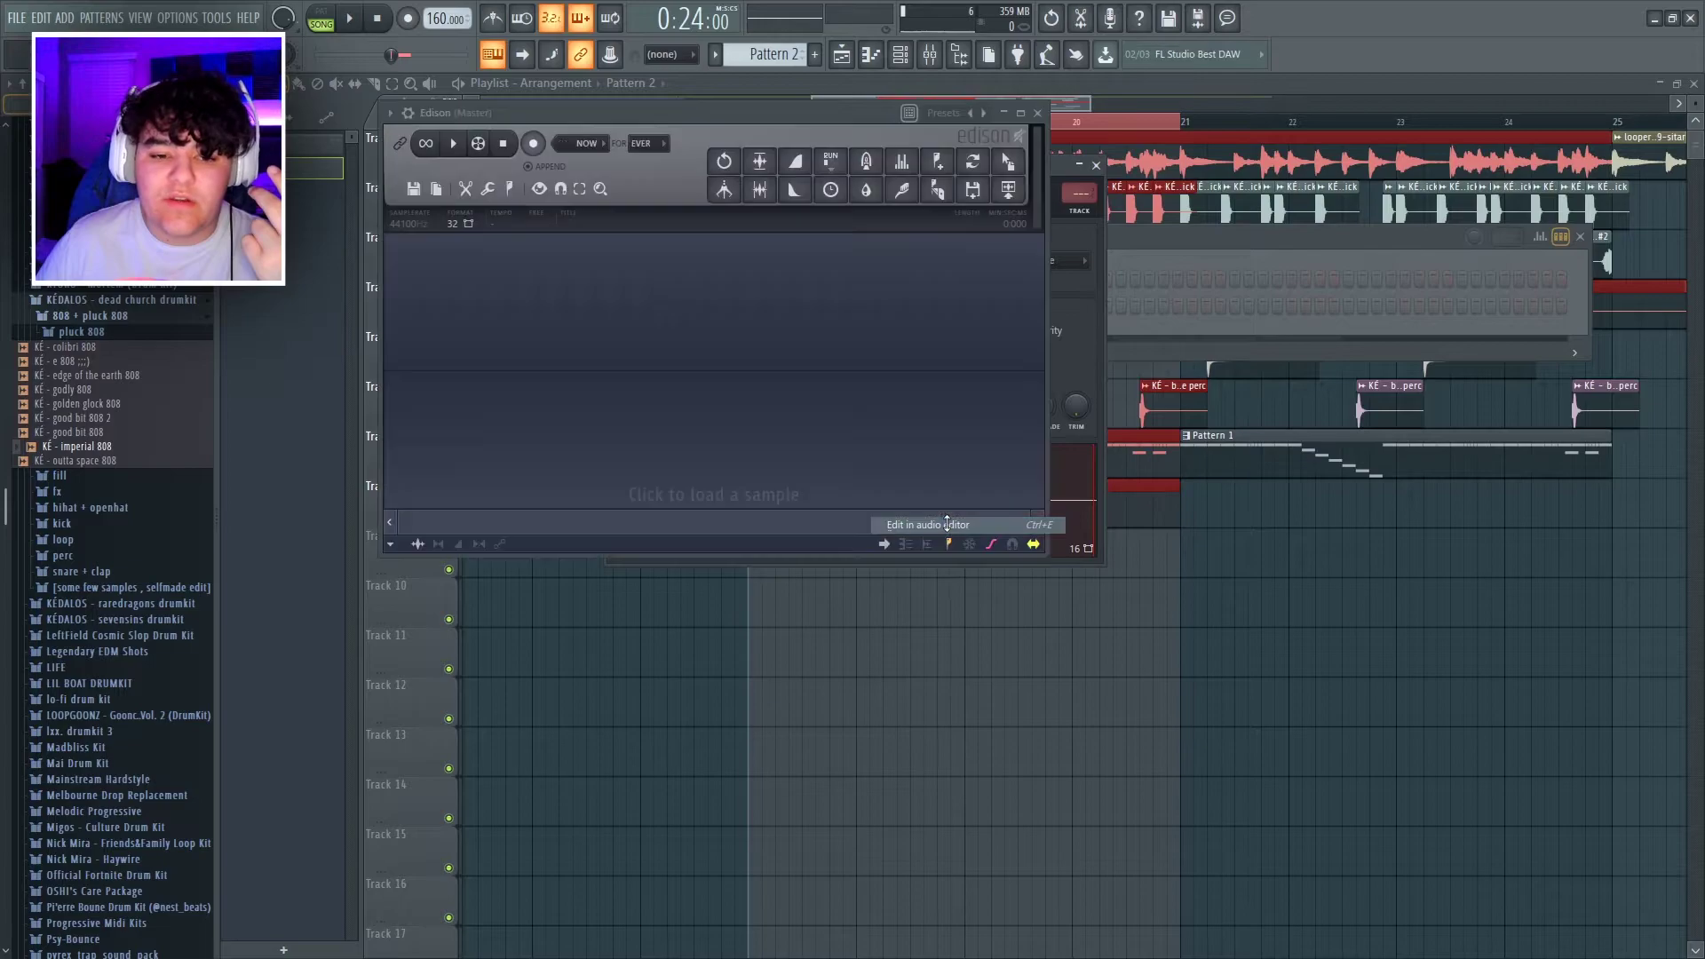
click(512, 190)
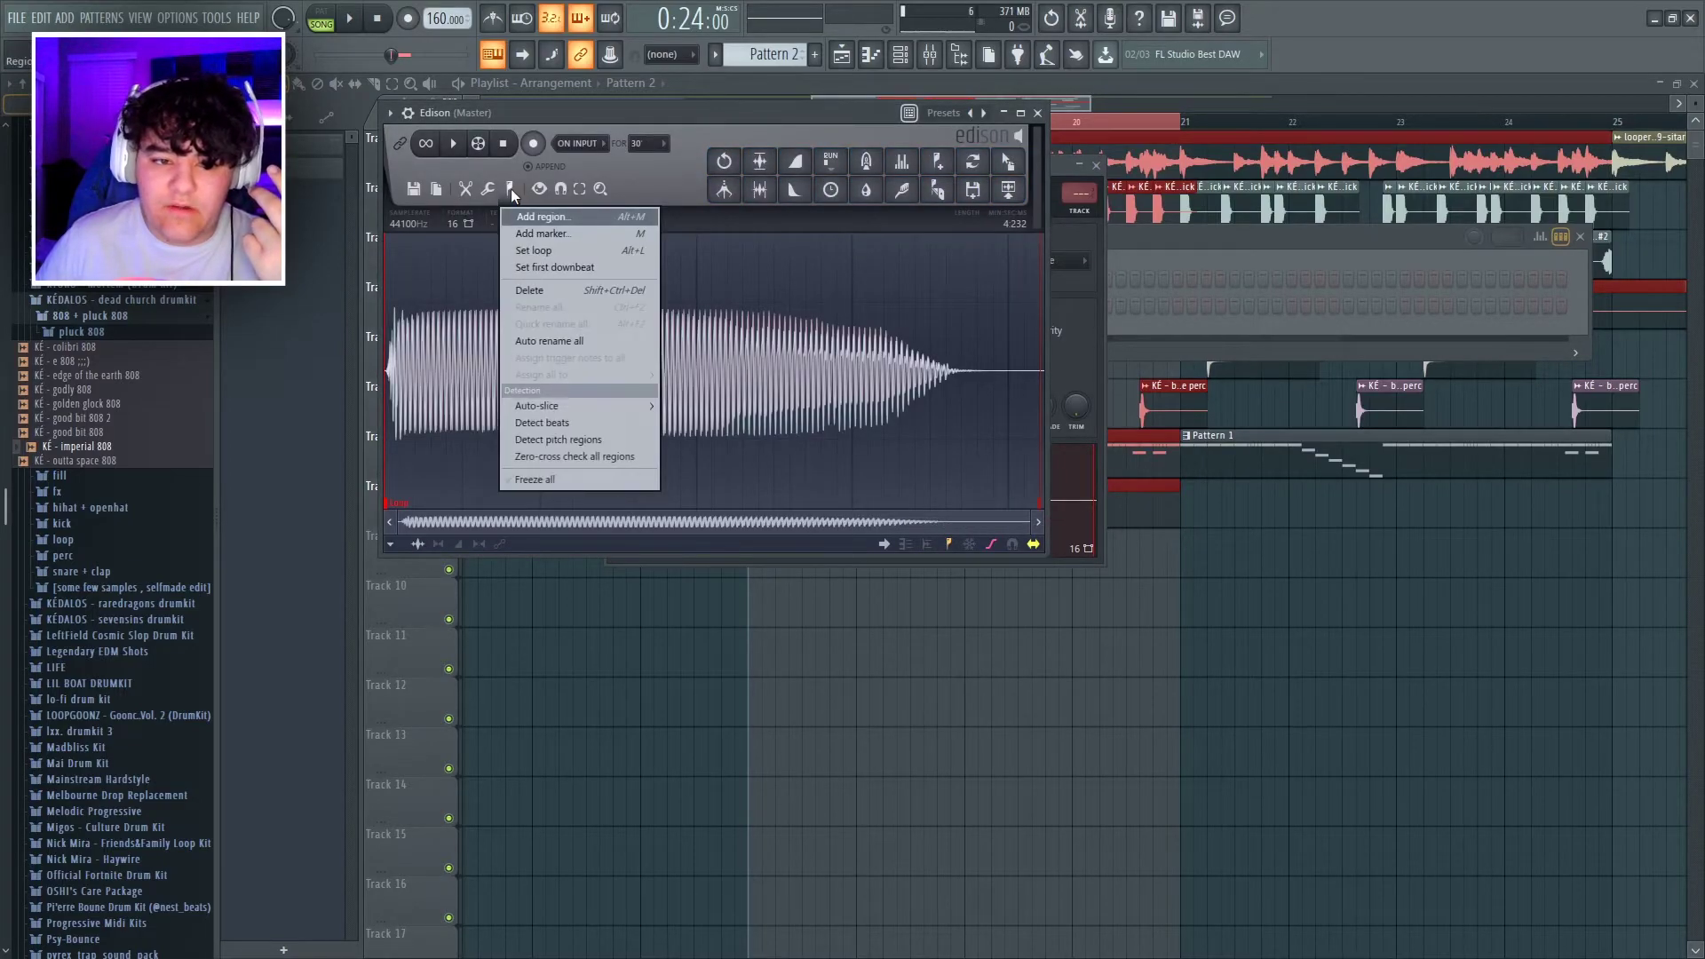
click(573, 441)
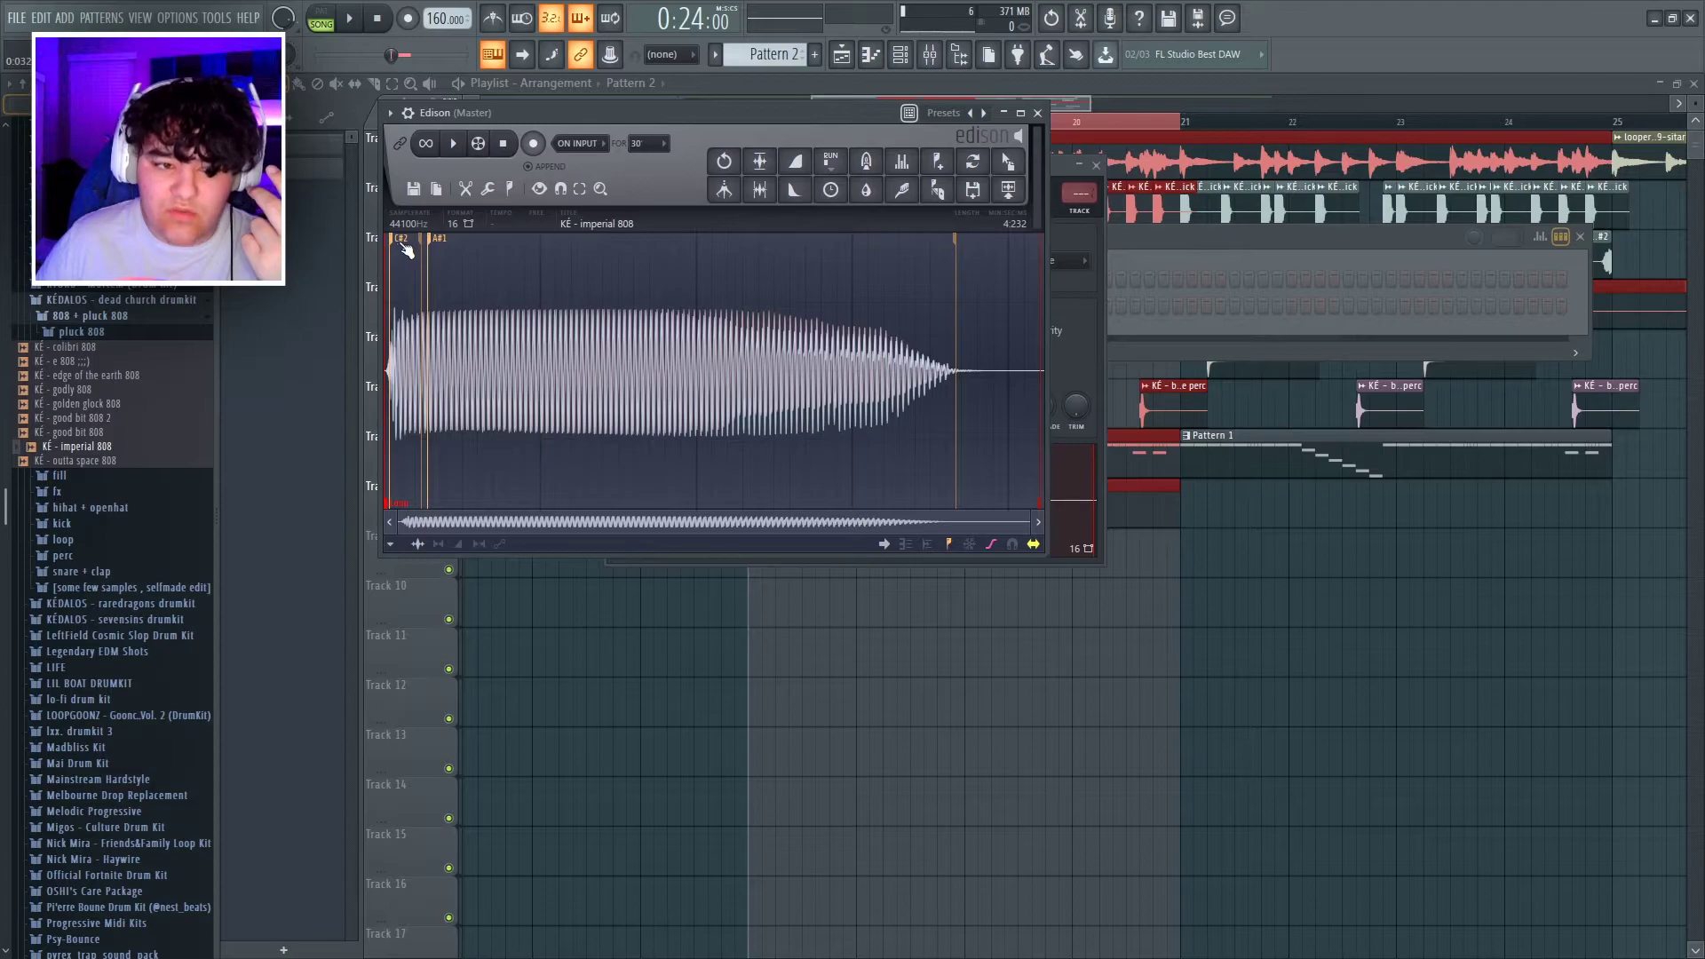
click(1037, 113)
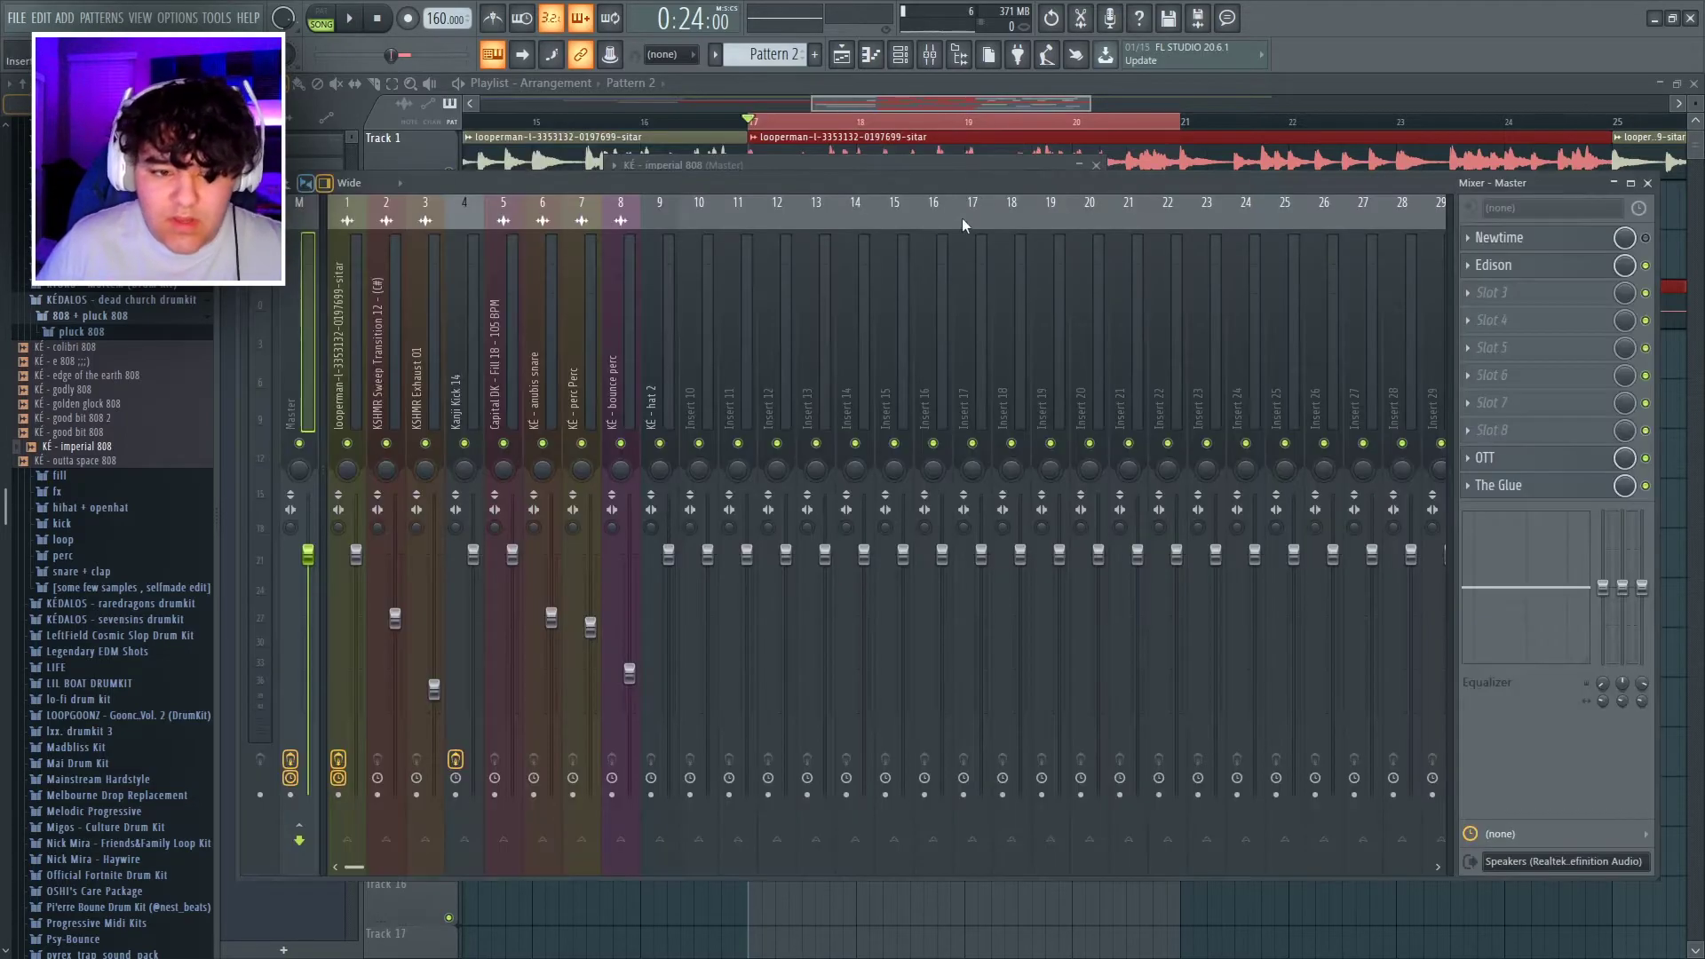
Set the root note of the KÉ - imperial 808 sampler to C#5.
click(668, 198)
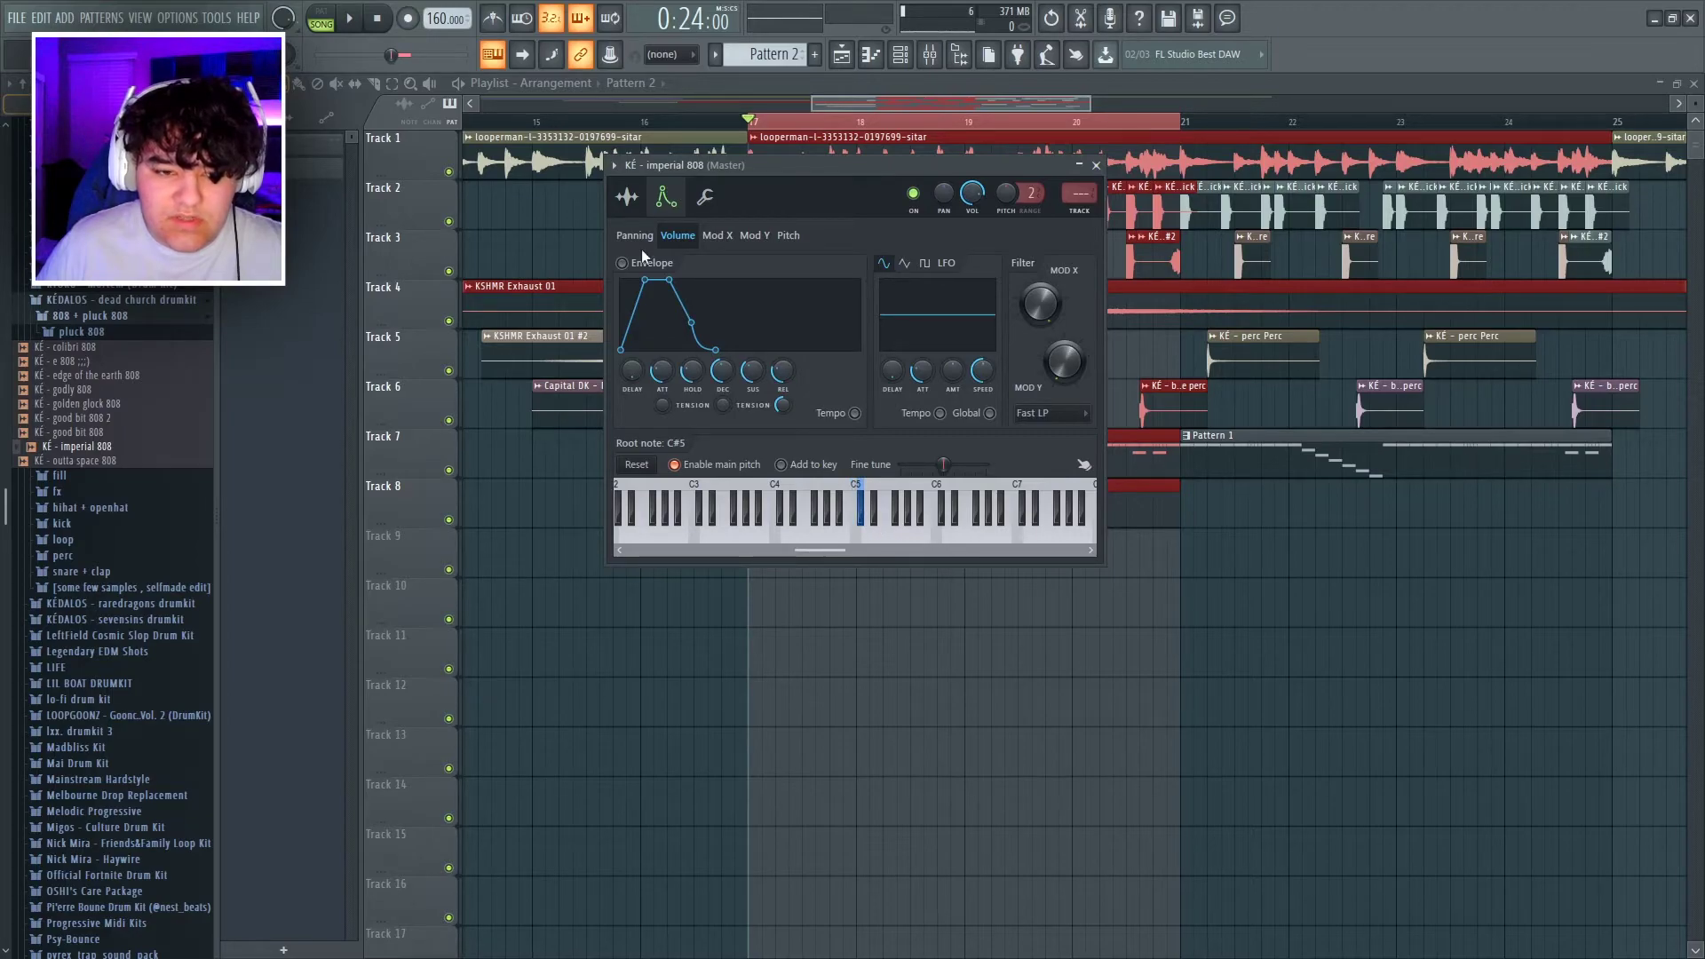
click(627, 199)
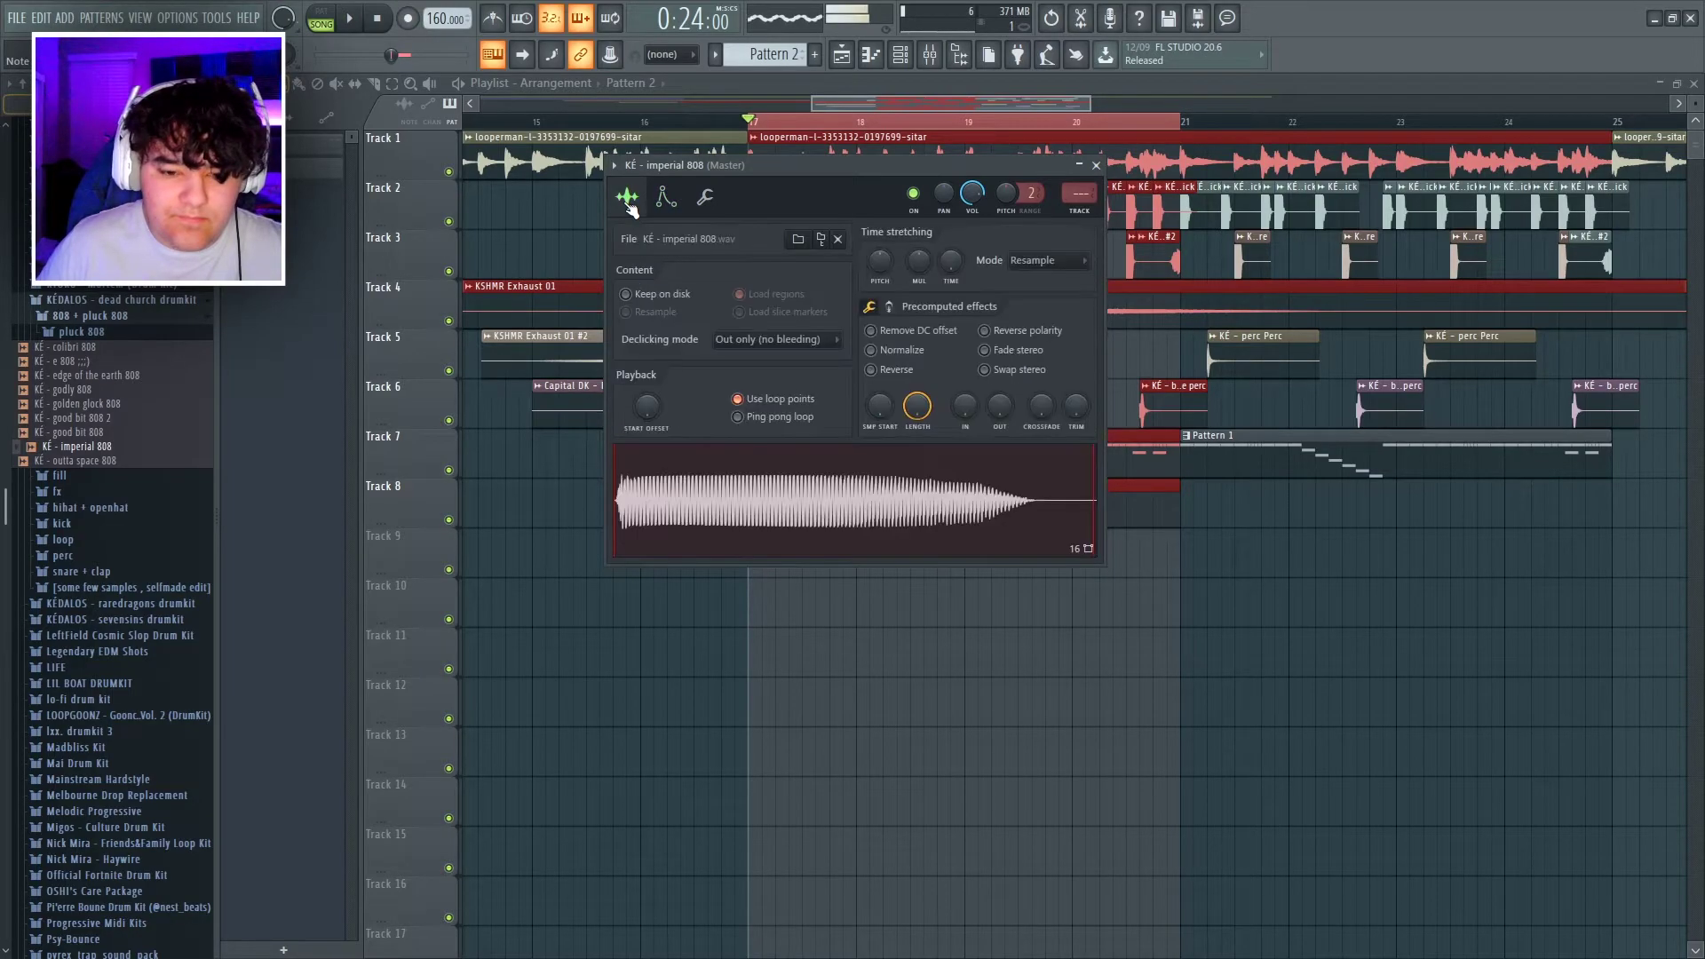
click(1096, 166)
Route the KÉ - imperial 808 channel to mixer track 10.
key(F6)
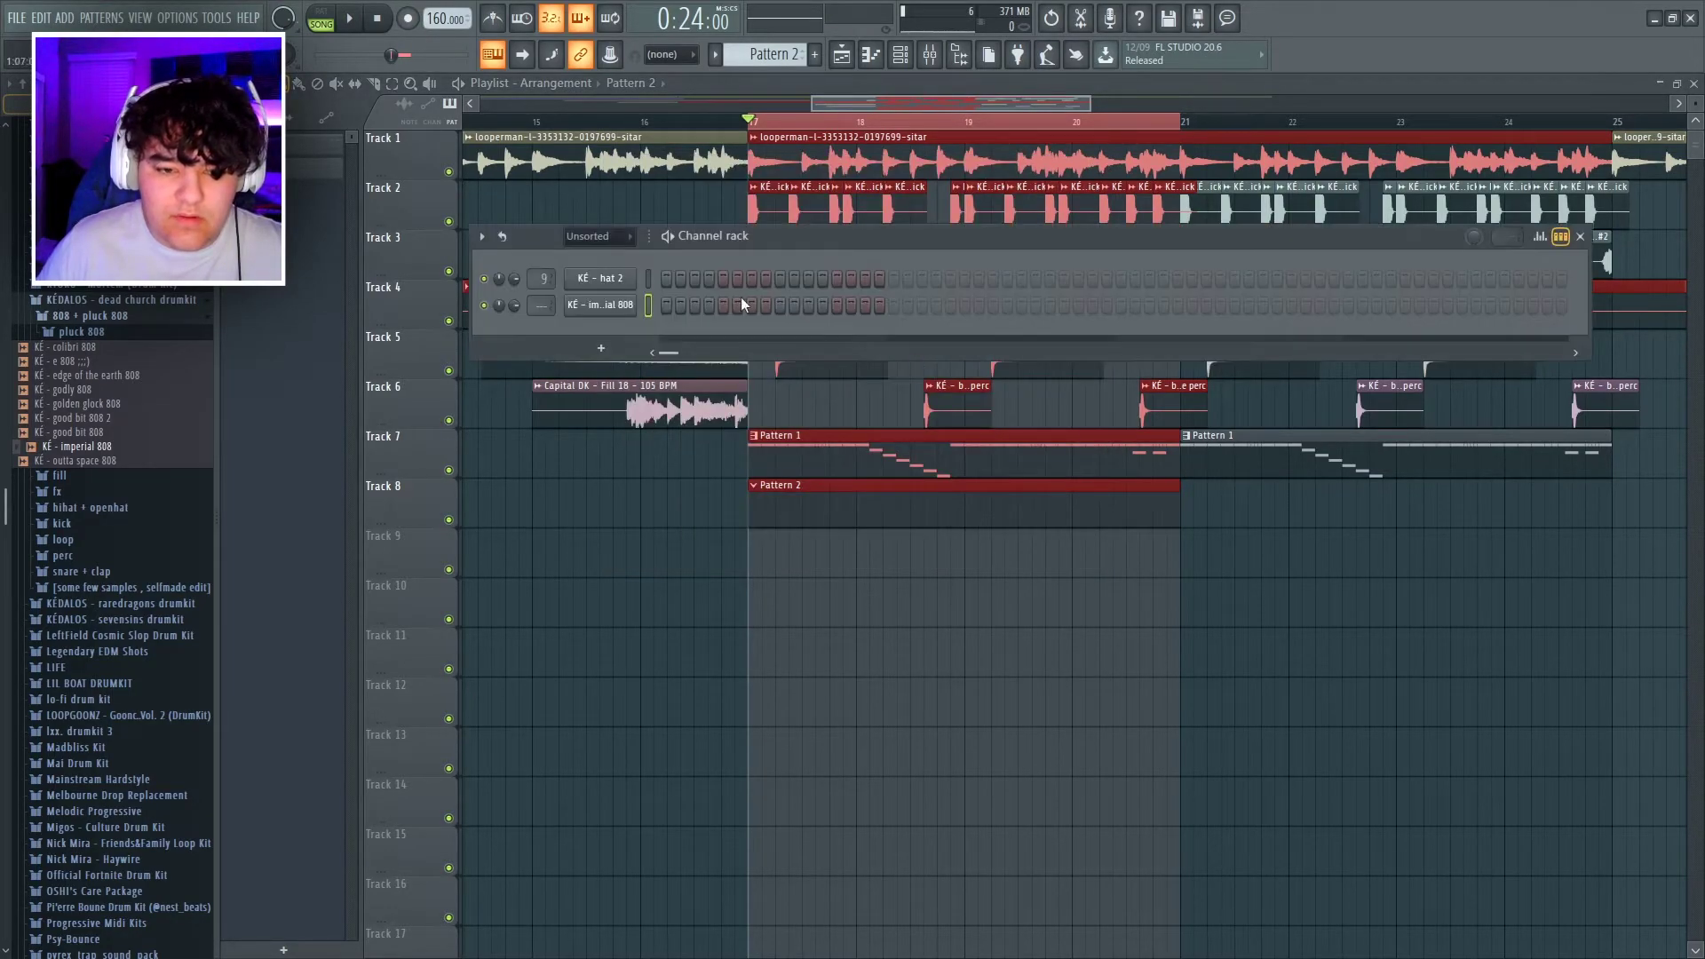
click(593, 310)
key(ctrl+l)
click(1096, 165)
key(F9)
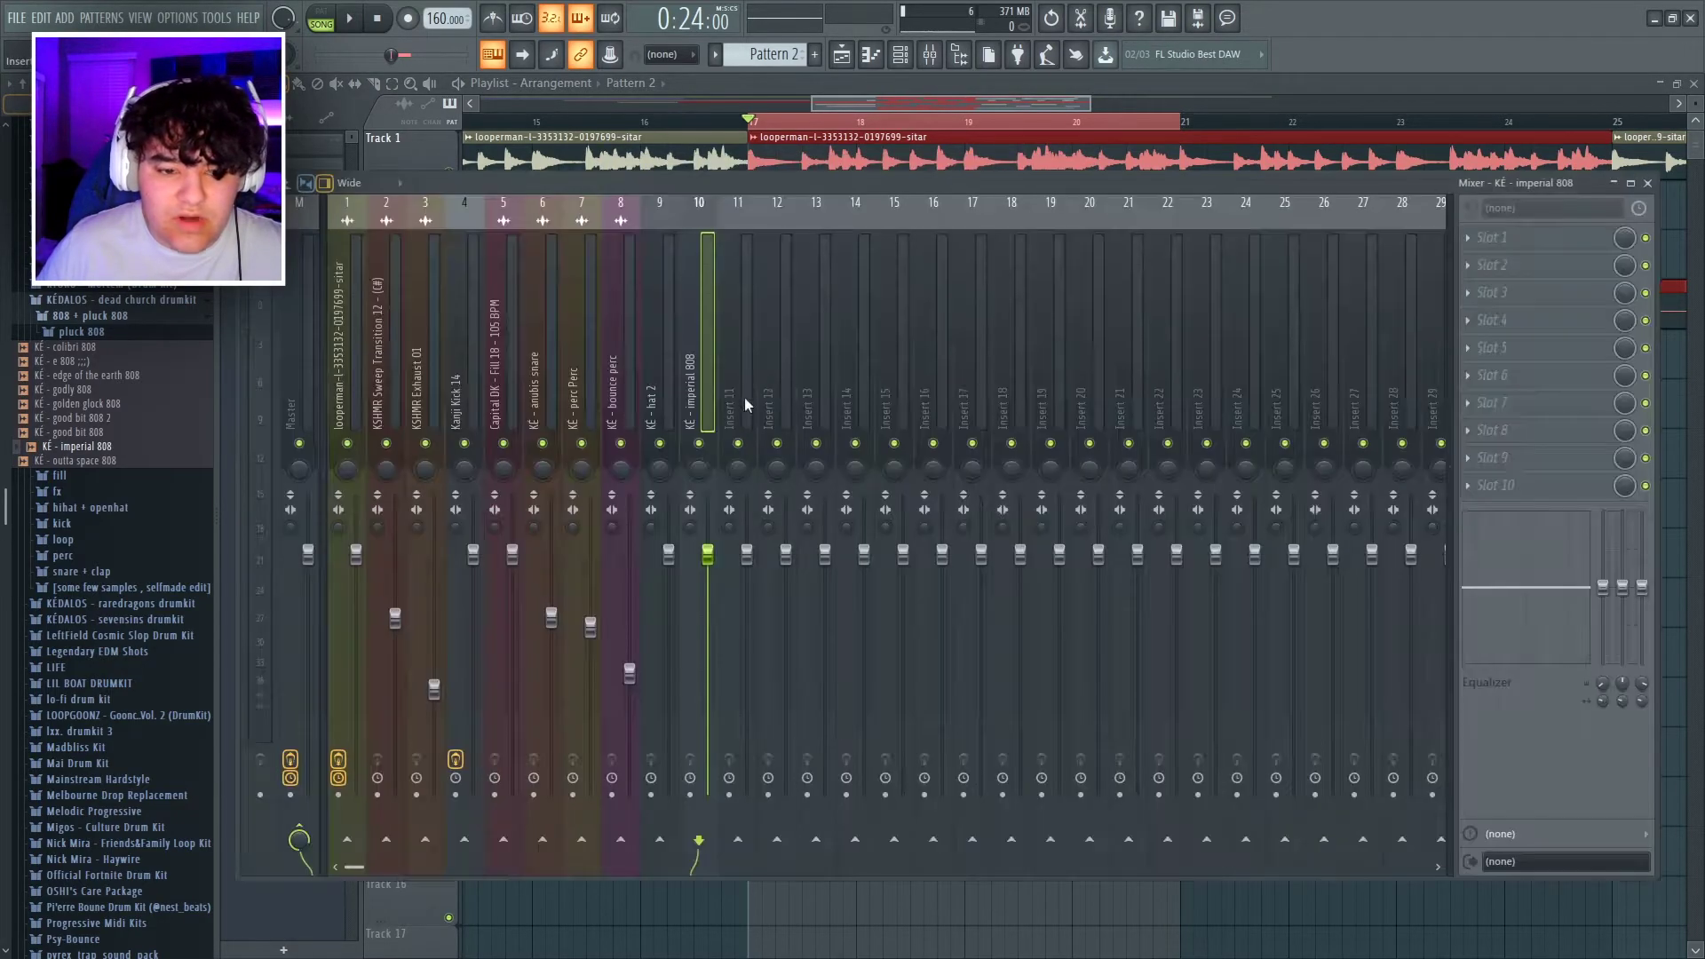
Load the saved 808 mixer track state onto track 10 and disable its dblue.TapeStop effect.
right_click(716, 201)
mouse_move(744, 292)
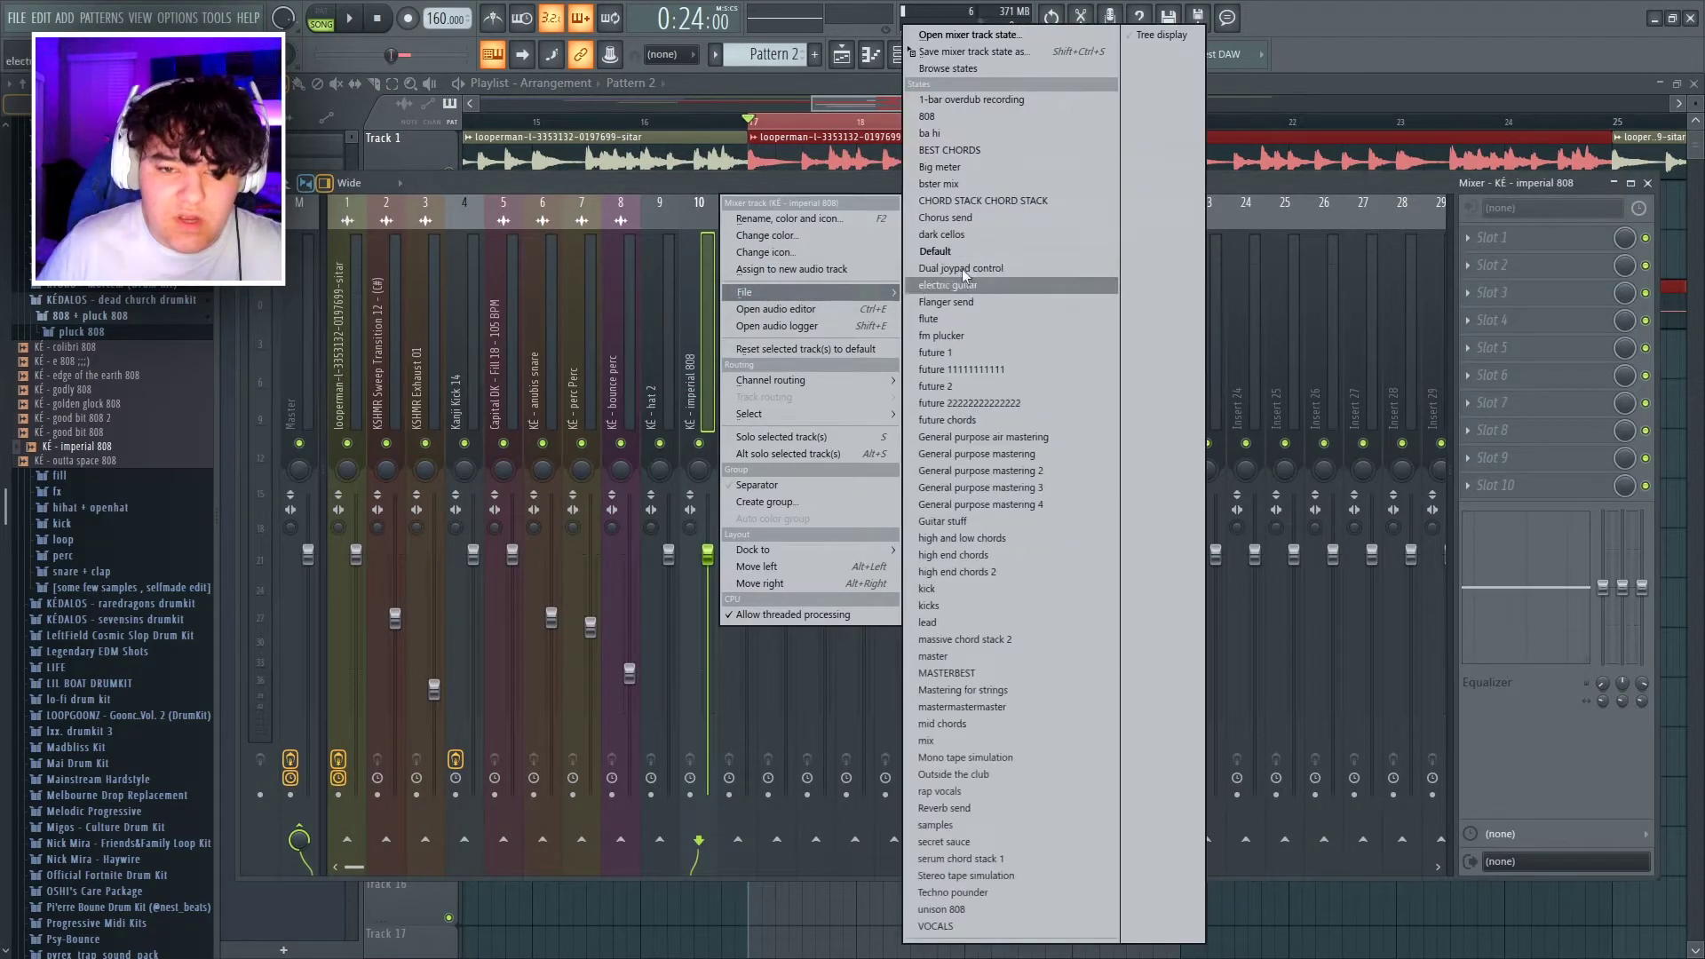
click(951, 116)
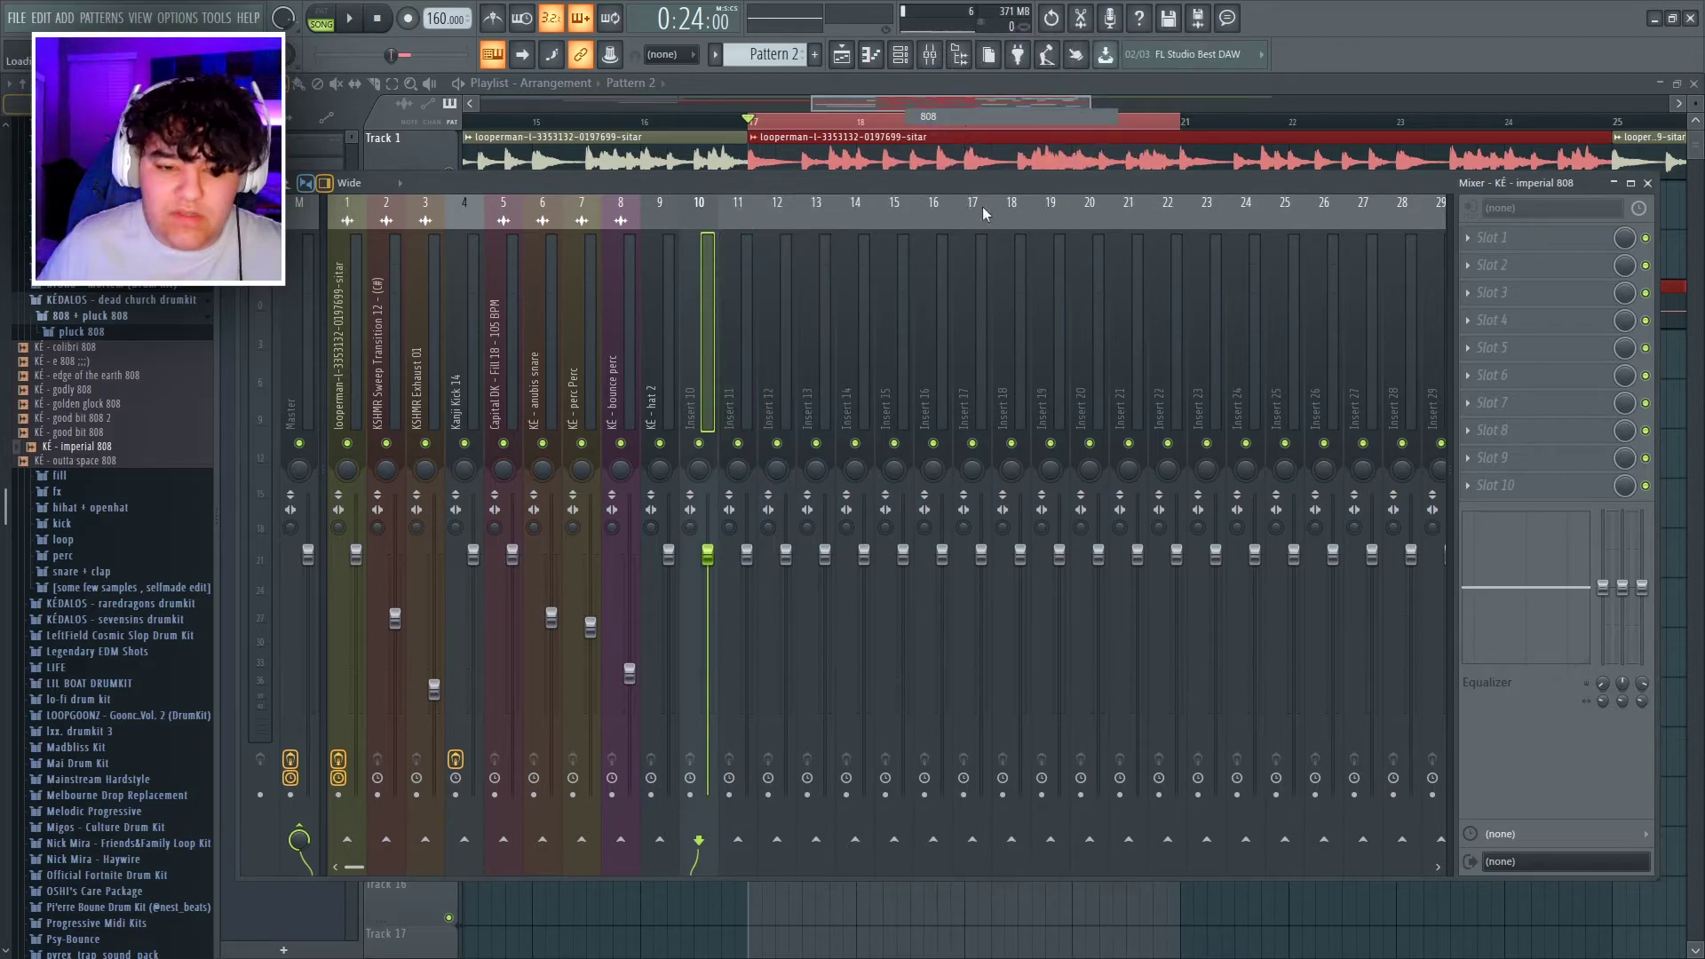
click(1645, 375)
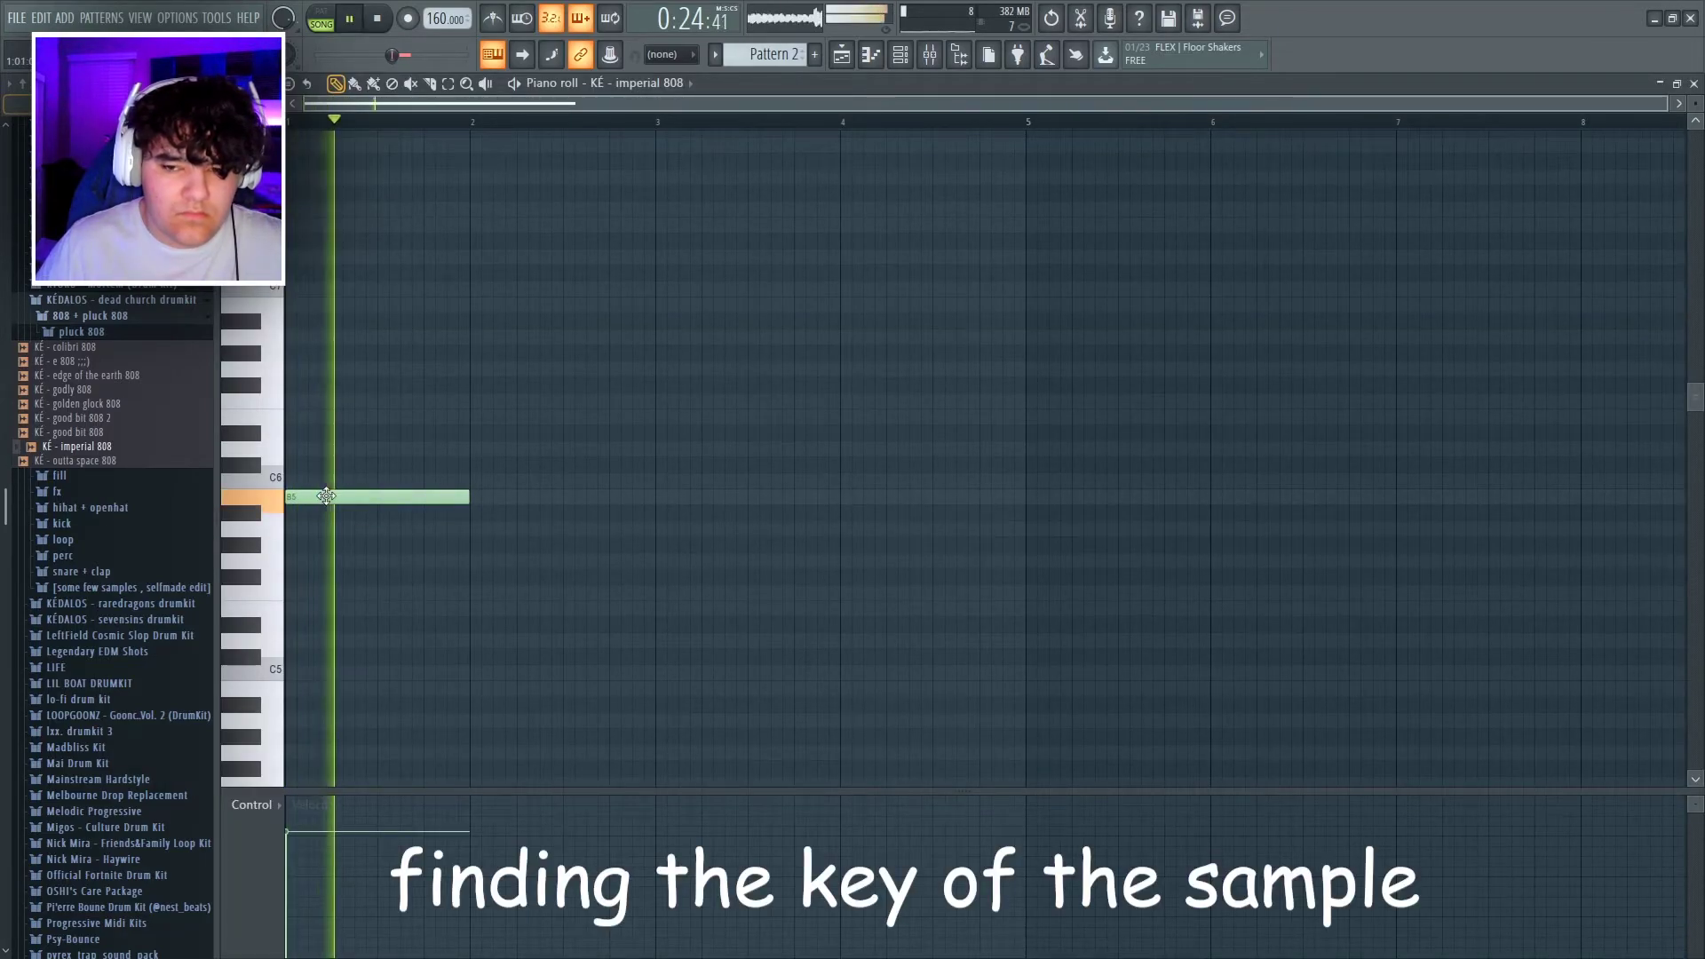
Lower the 808's one-bar note to G5 and play it repeatedly with the beat to find the sample's key.
drag(326, 496, 347, 562)
key(space)
key(space)
key(space)
key(space)
key(space)
key(space)
key(space)
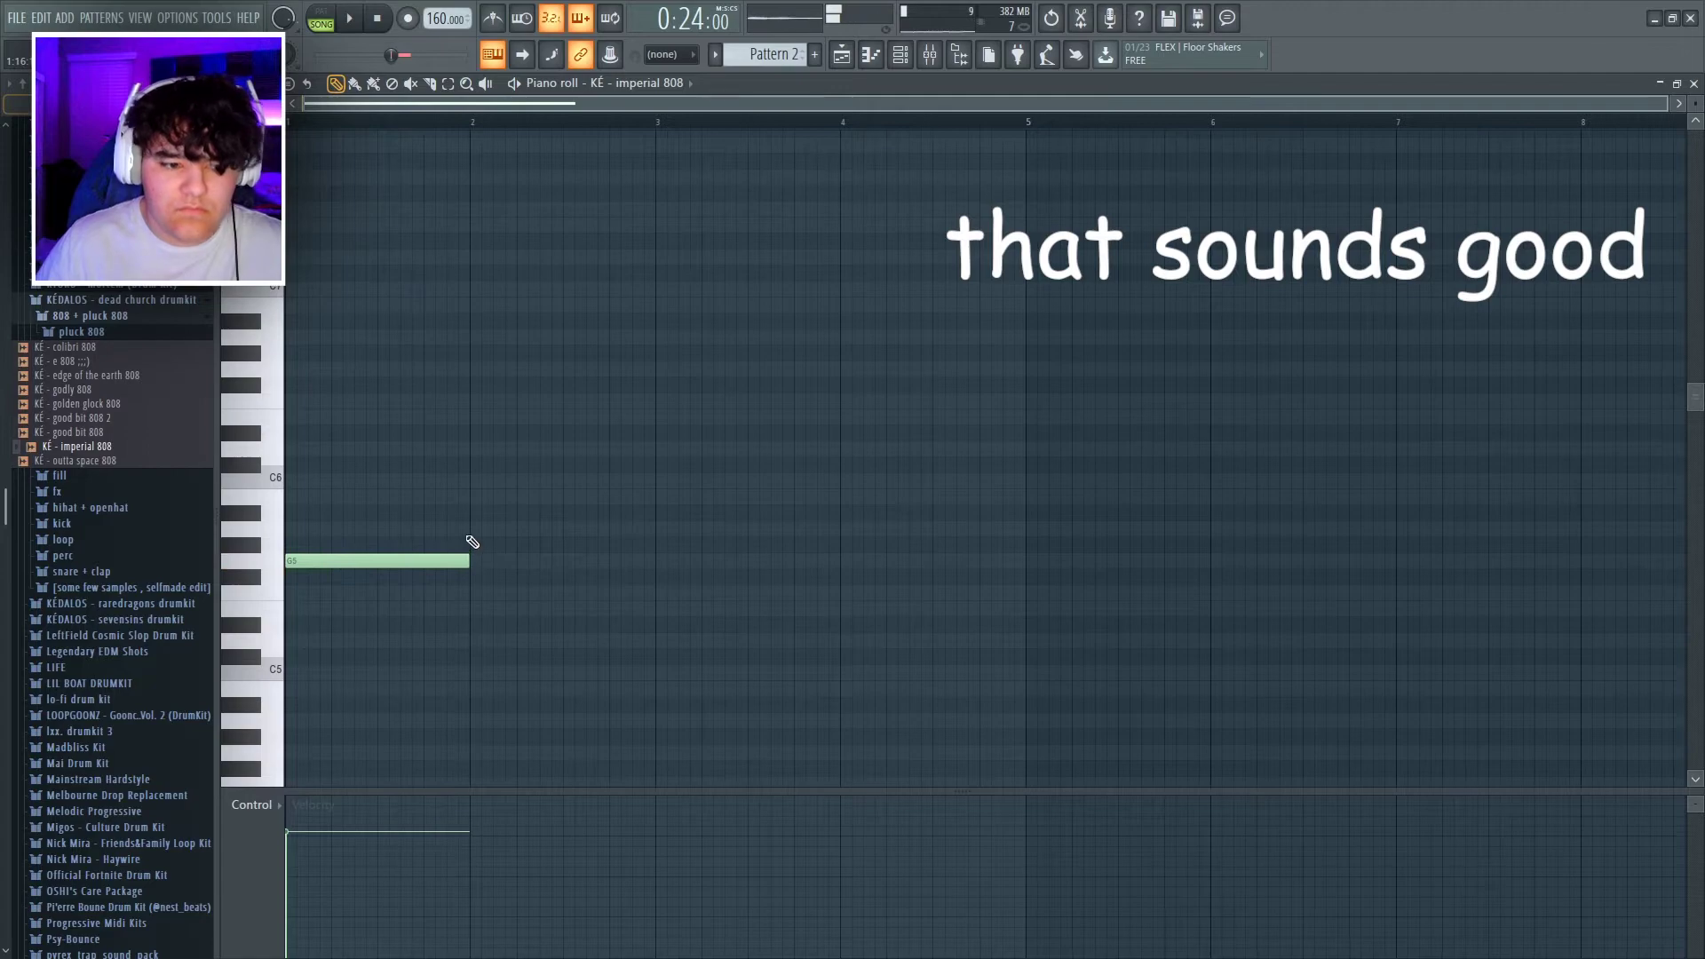
Shorten the first 808 note to half a bar and build a four-bar line of G5 and G#5 notes.
ctrl+scroll(451, 546, up, 2)
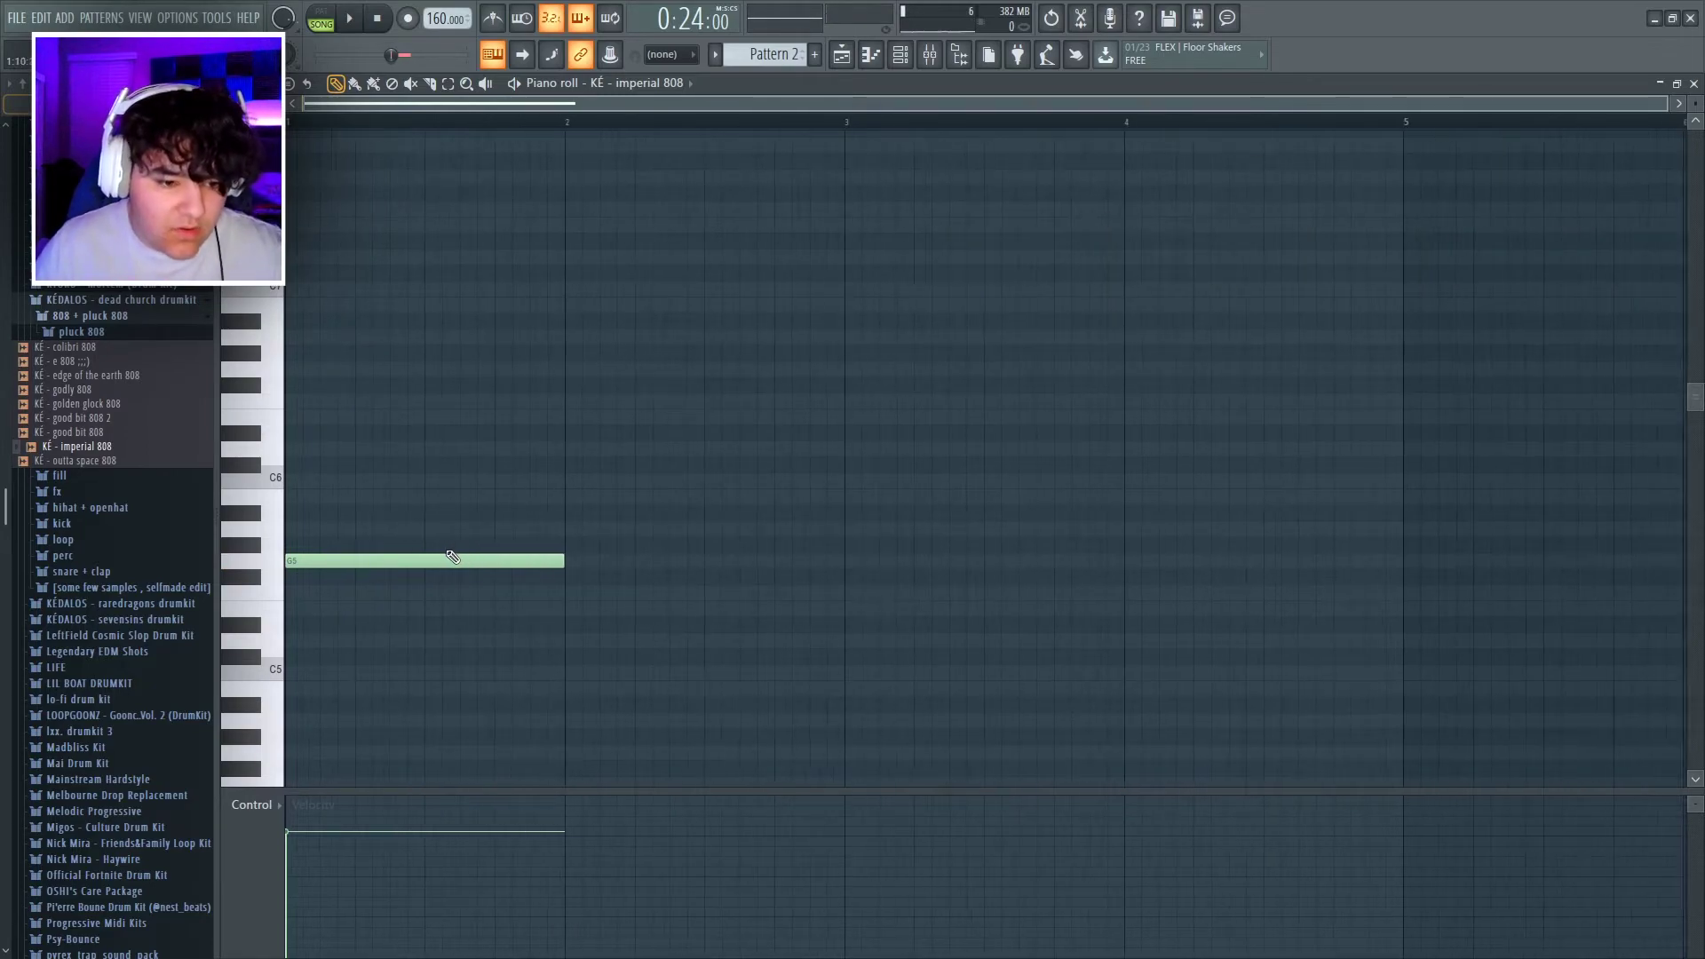
scroll(381, 549, down, 5)
scroll(560, 303, up, 3)
key(space)
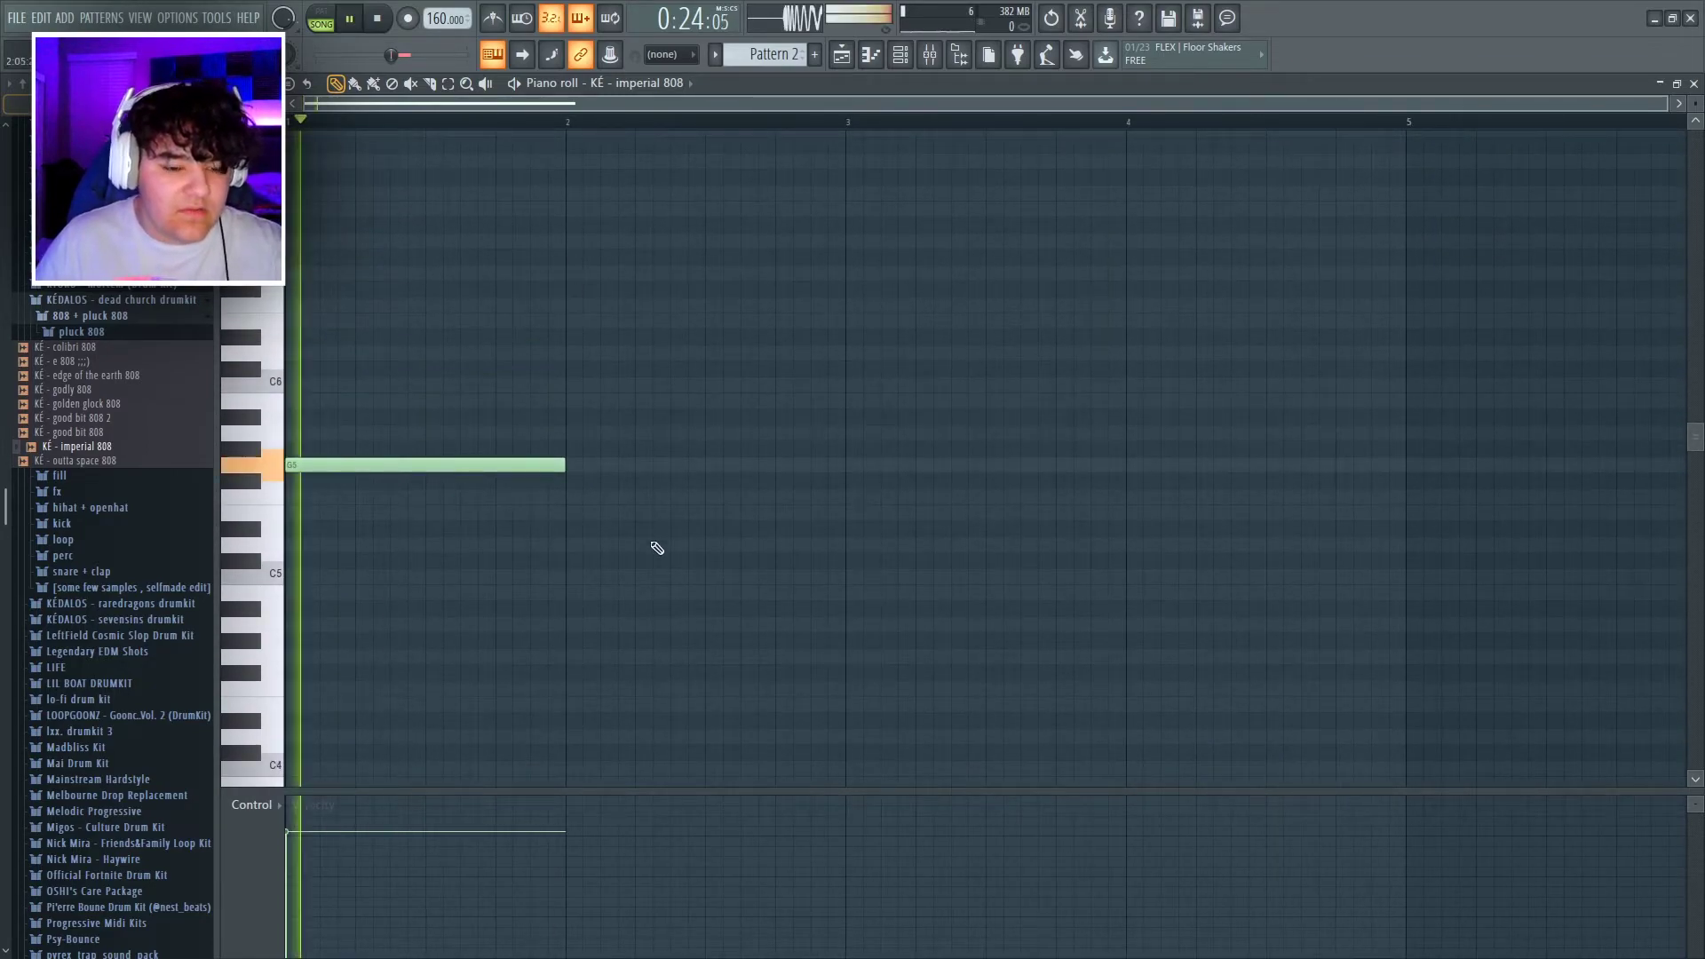
drag(572, 465, 425, 469)
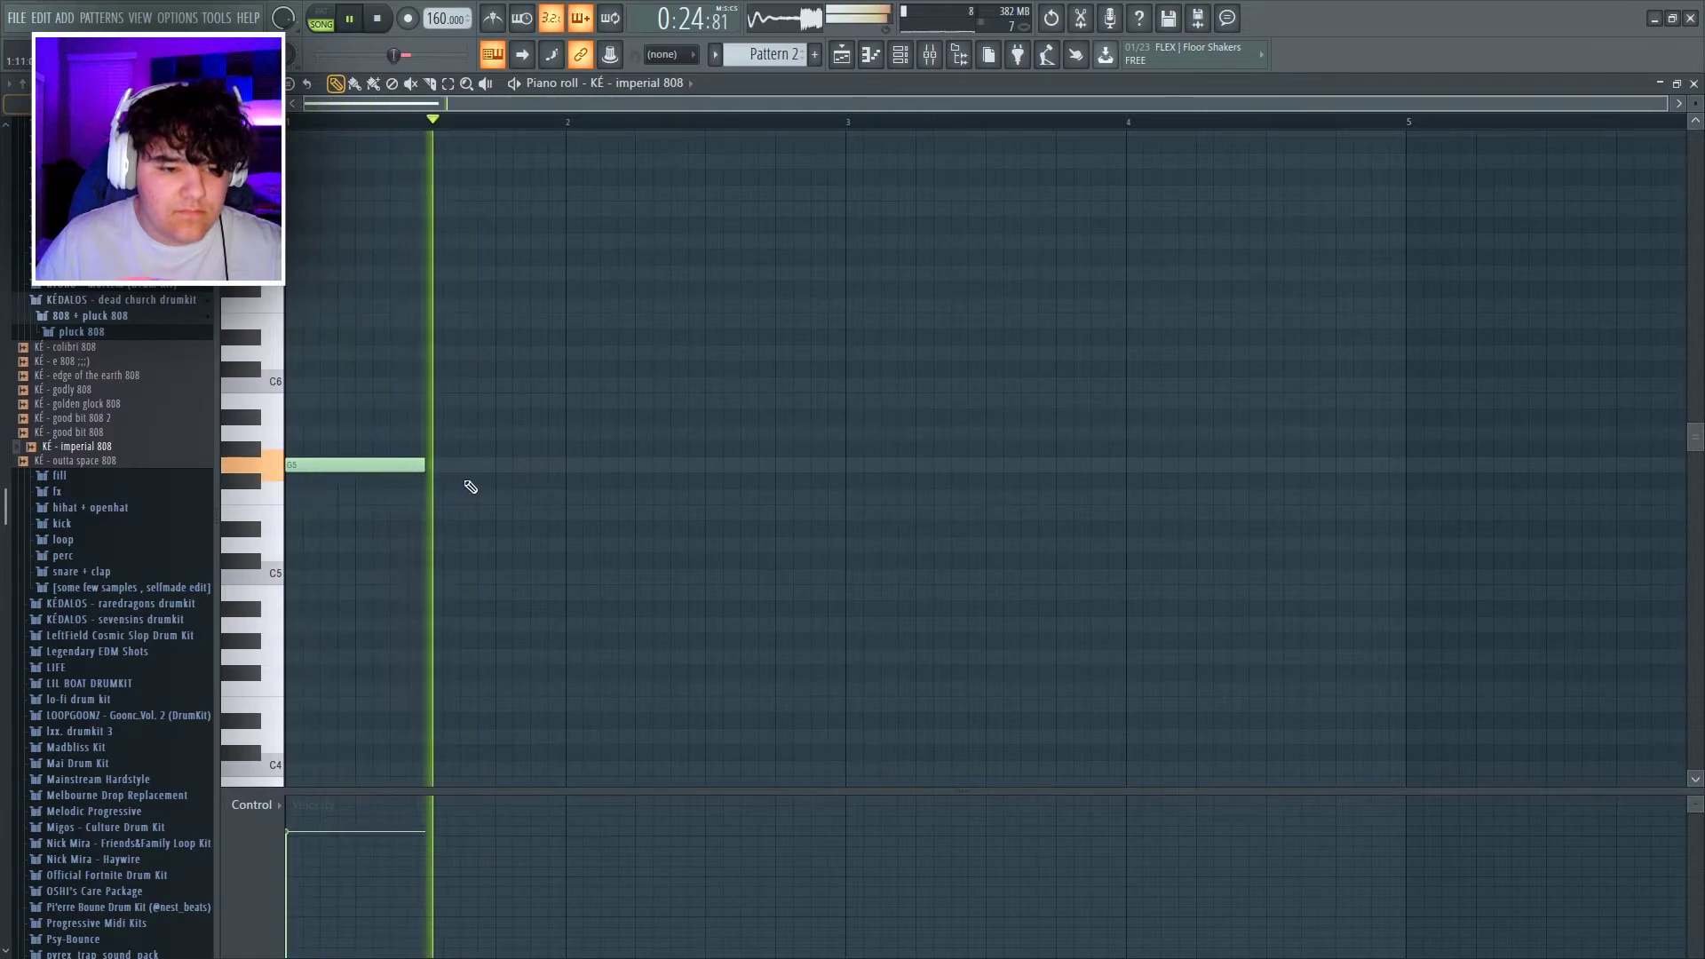
key(F6)
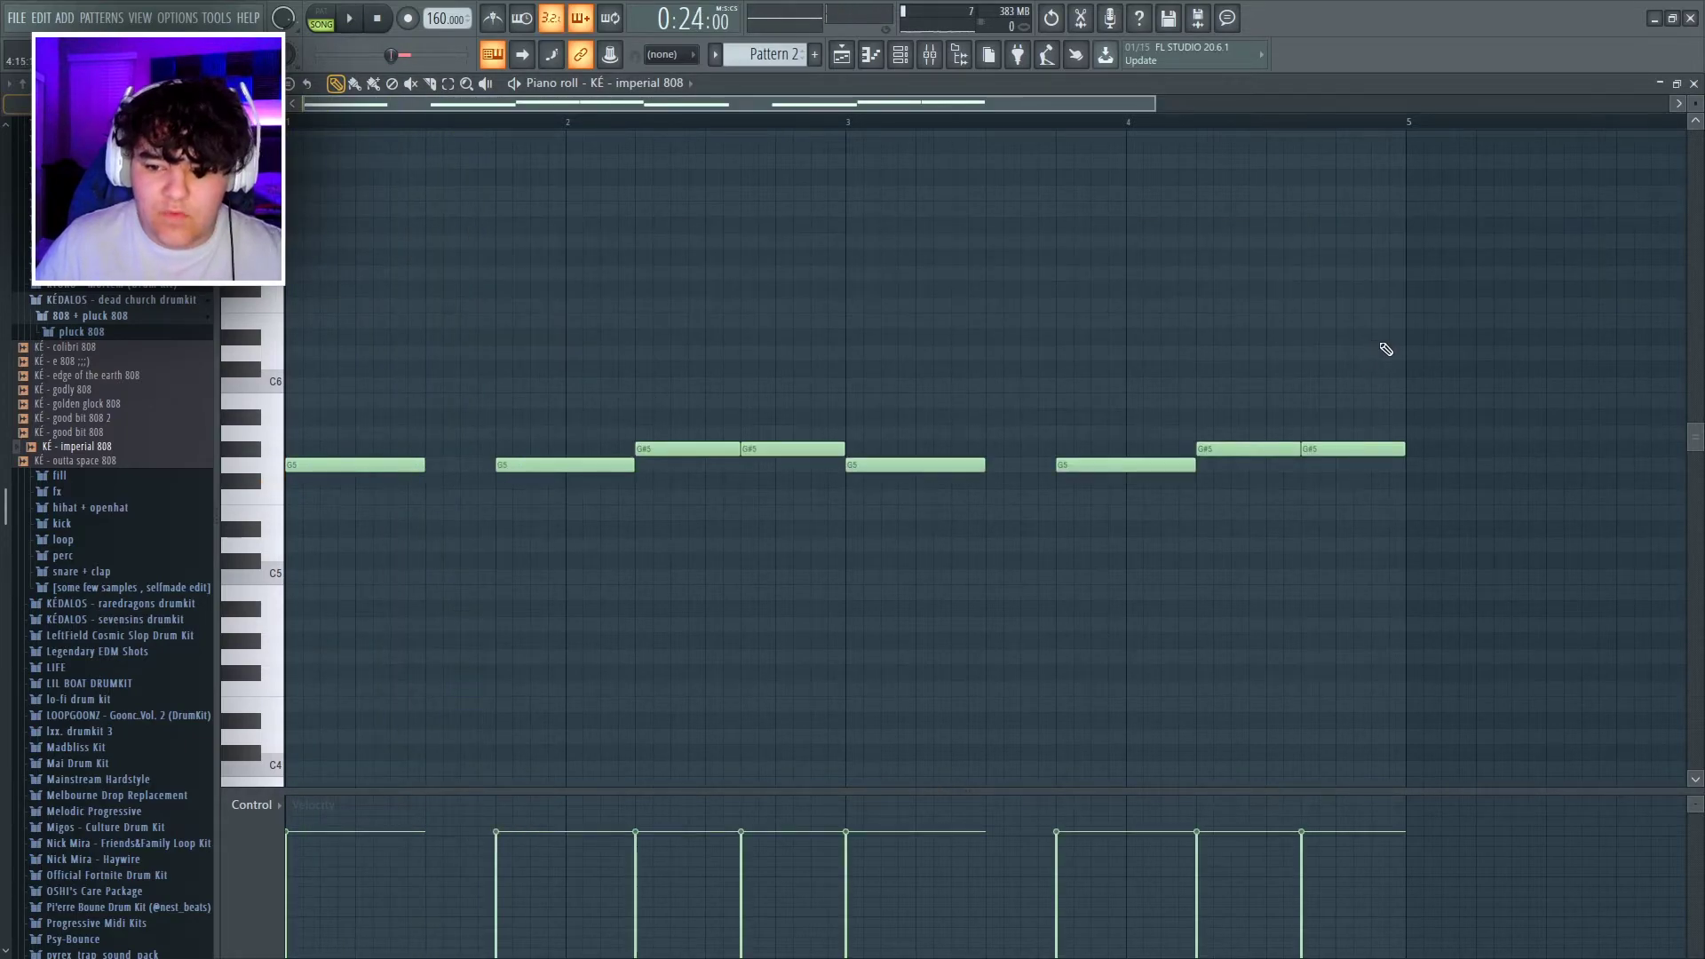
Add a short G#6 slide note at the end of bar 4, starting at 4:15:00 with a duration of 0:02:00.
mouse_move(1399, 338)
mouse_down()
mouse_move(1452, 340)
mouse_move(1430, 283)
mouse_up()
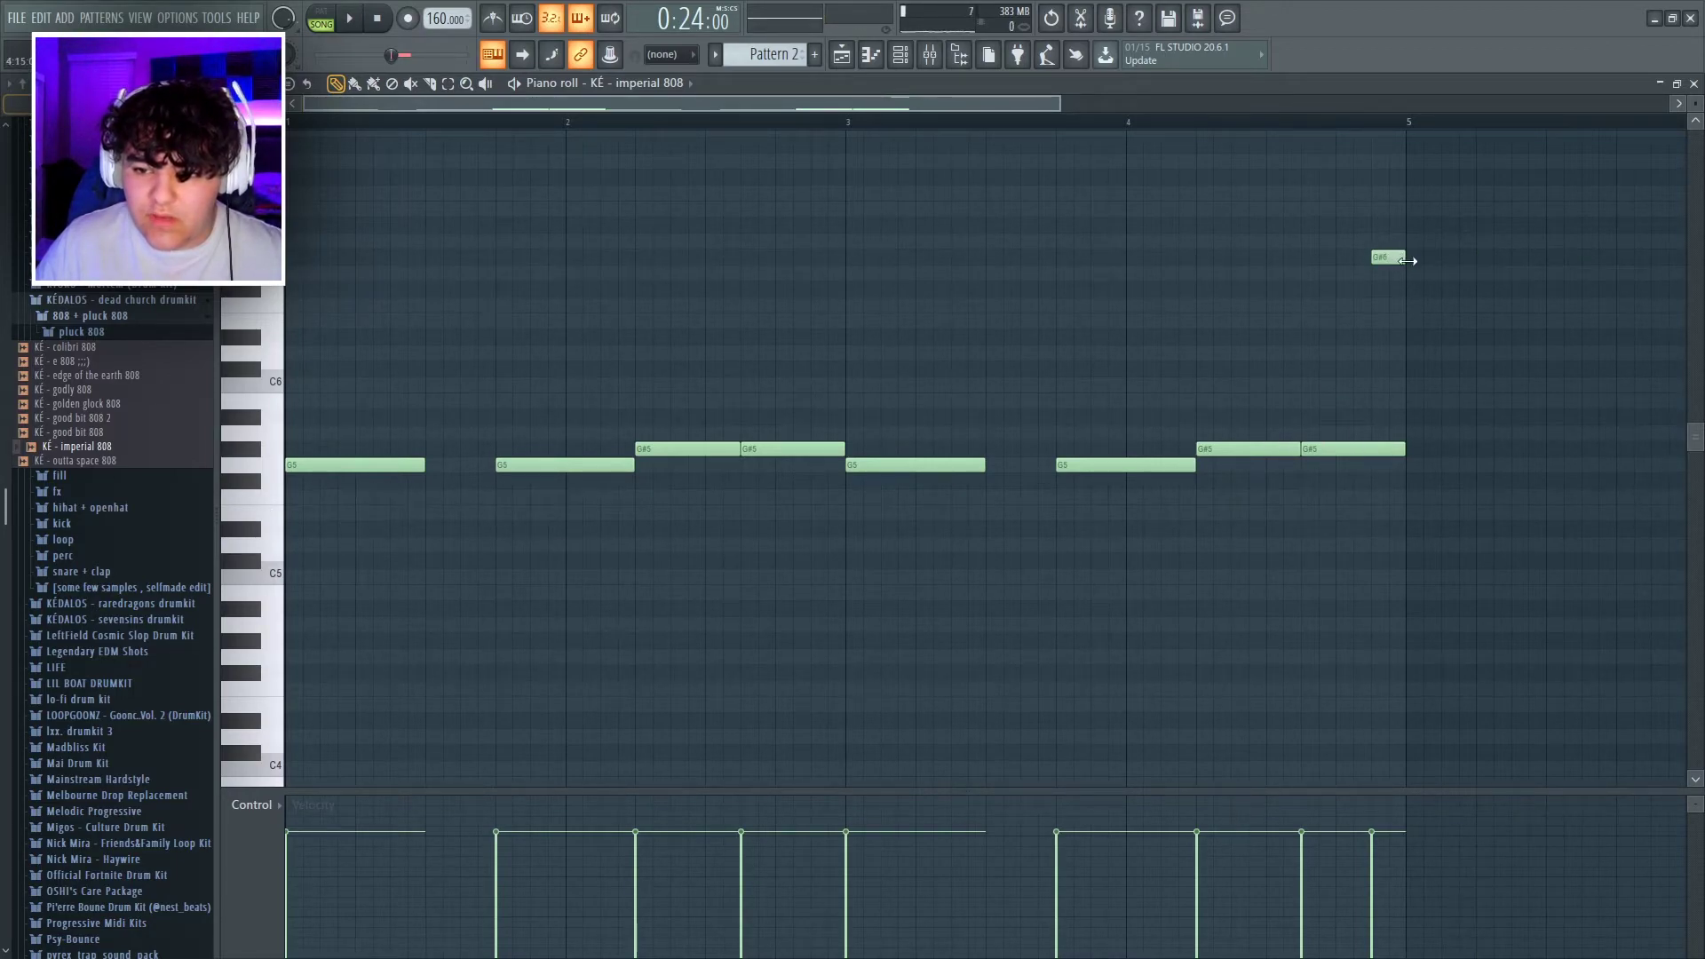
double_click(1390, 258)
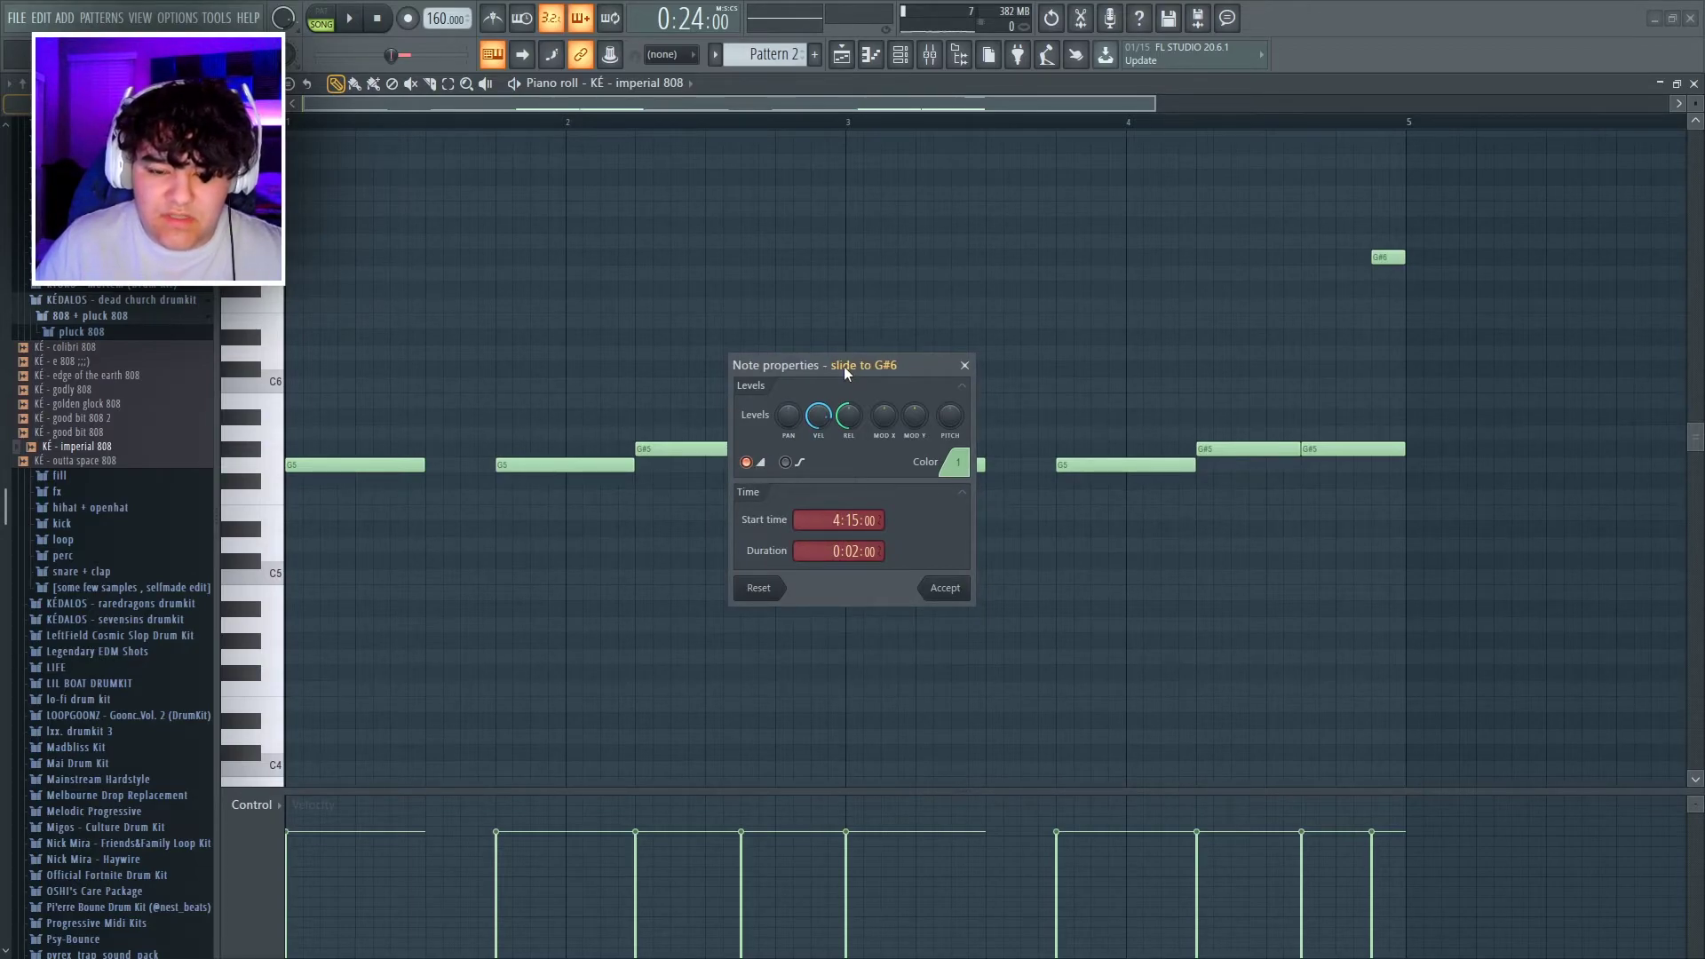
click(947, 588)
Play the end of bar 4 in the 808 pattern to hear the slide.
click(1205, 125)
key(space)
drag(1063, 105, 1170, 106)
key(space)
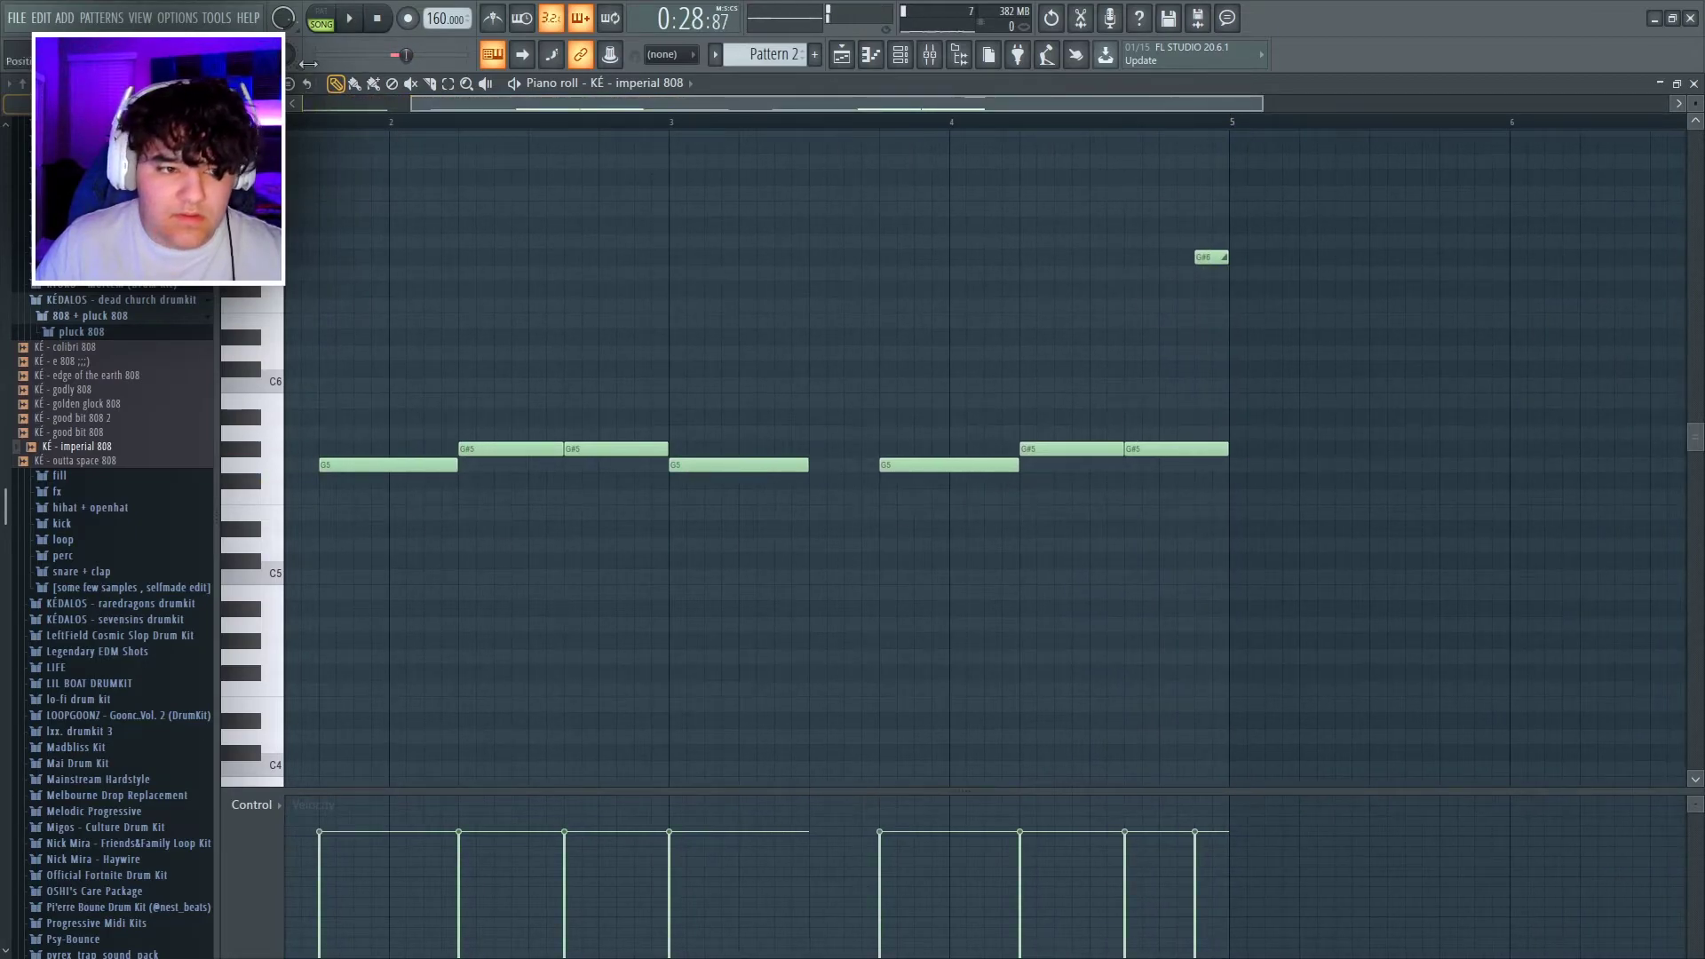
click(1123, 126)
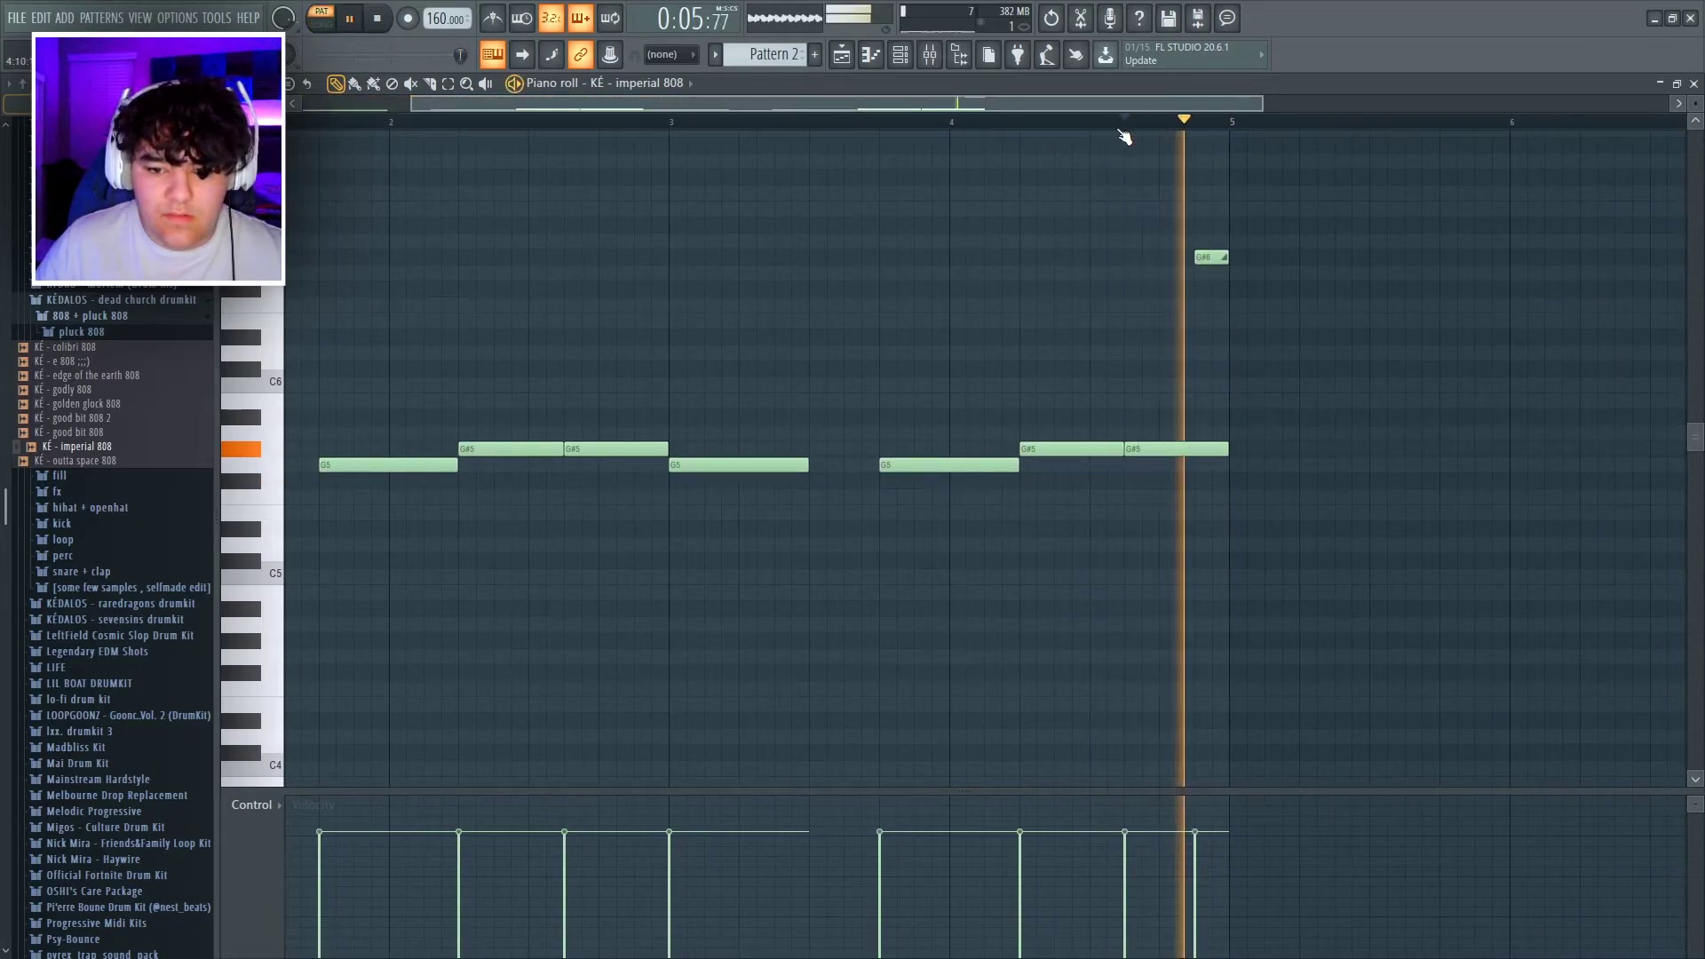
Add G4 slides in bars 1 and 3 and a G#6 slide in bar 2, and rework bar 4's end with G6 and G7 notes.
drag(1235, 123, 288, 124)
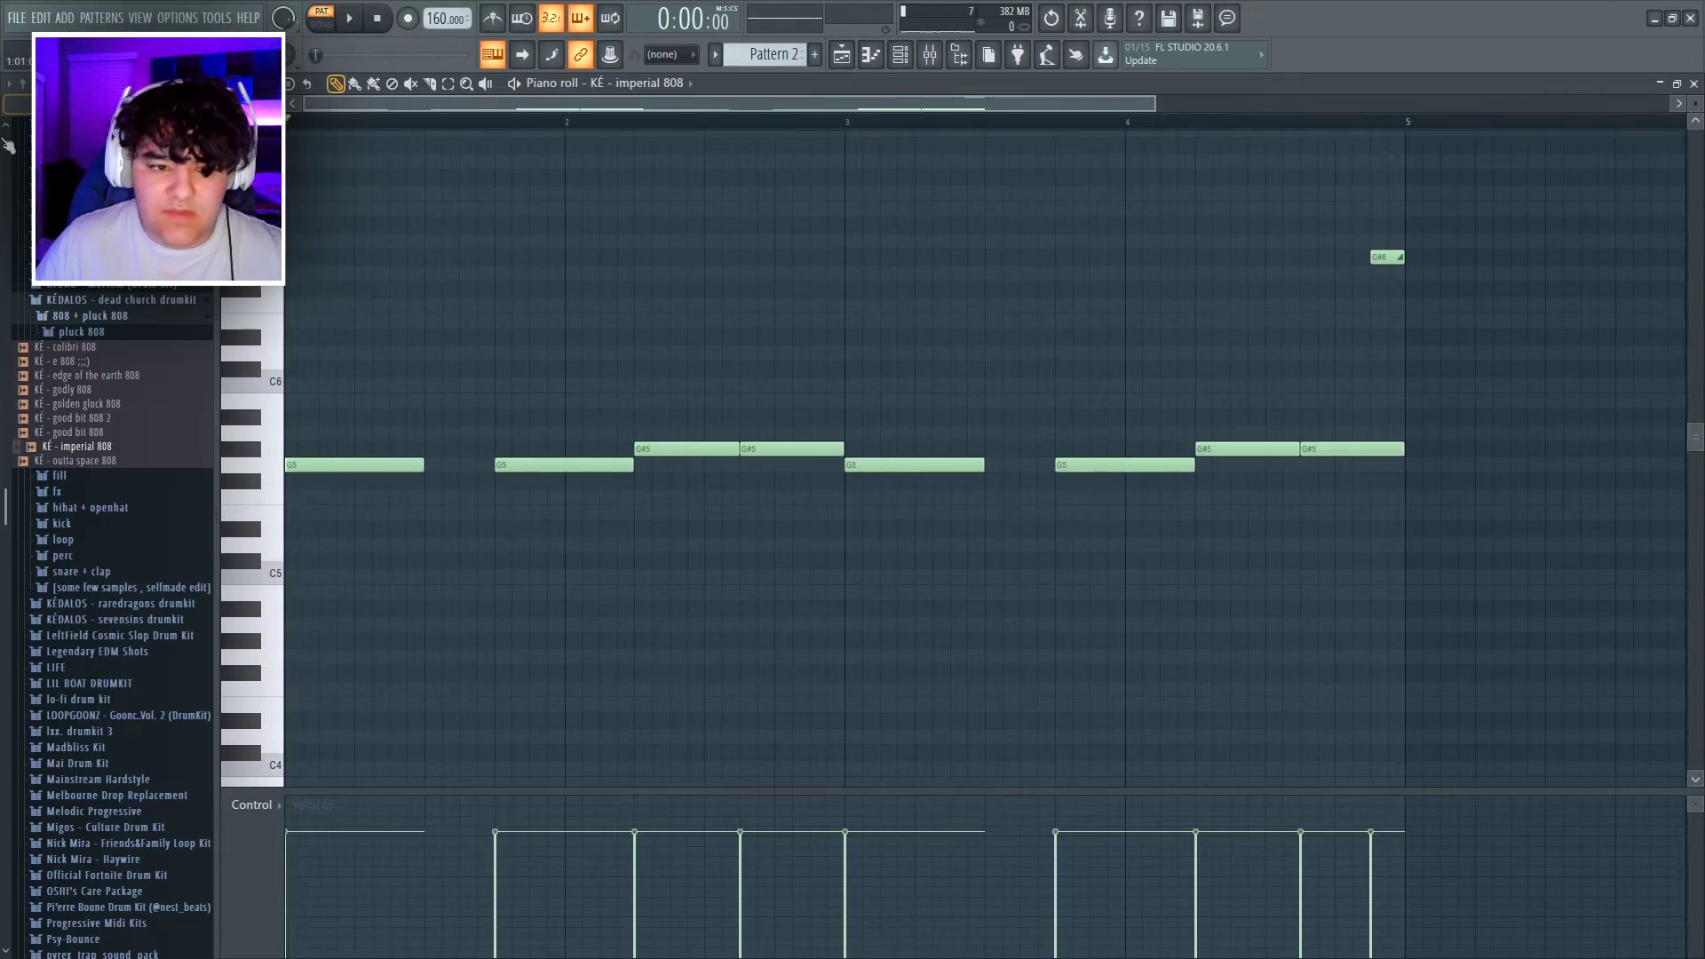
key(space)
key(space)
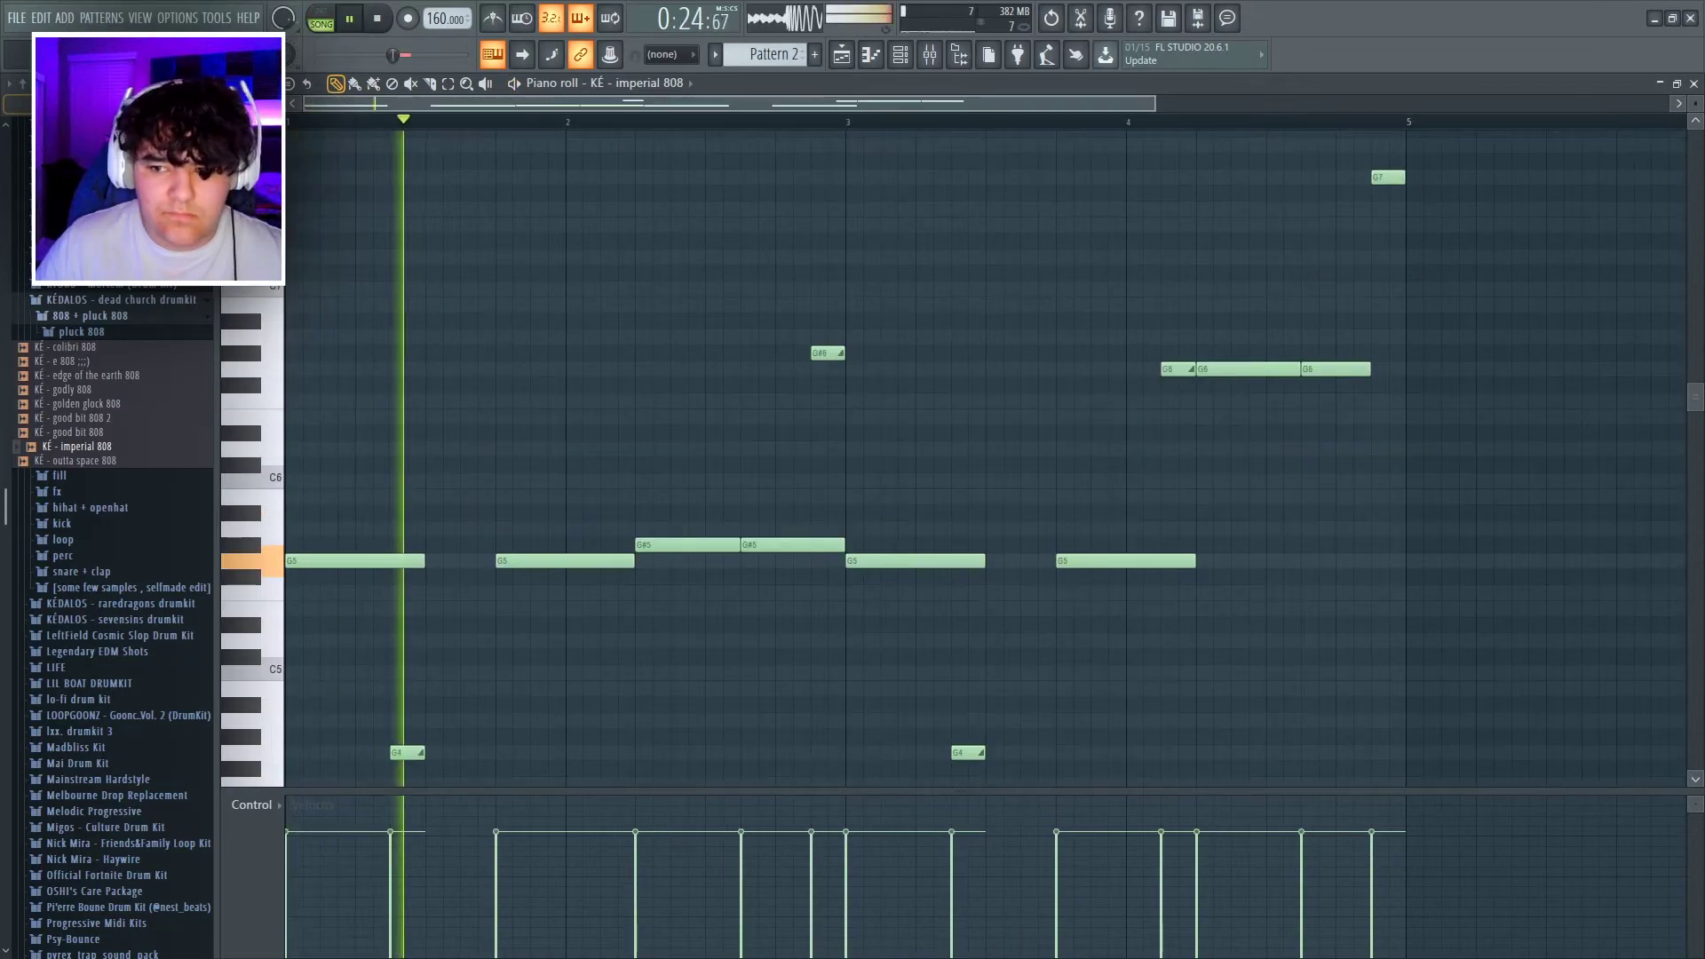
key(Escape)
Play the arrangement to check the 808's mixer level and inspect its Fruity Limiter settings.
drag(877, 105, 896, 103)
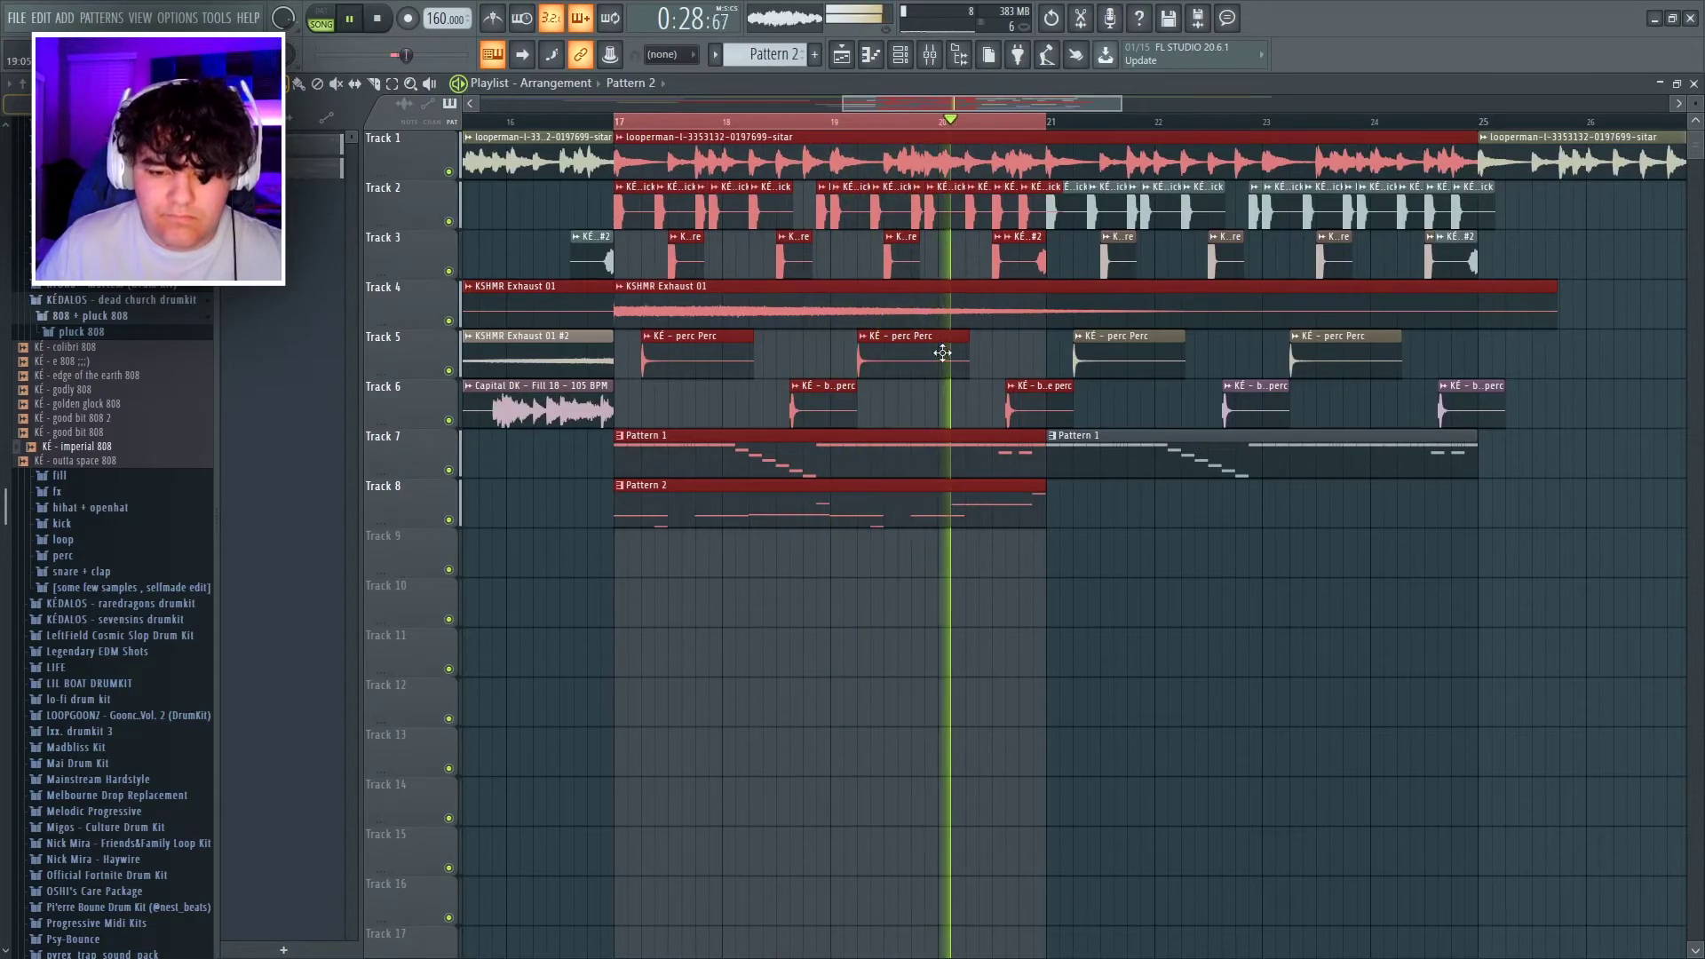
key(F6)
key(F9)
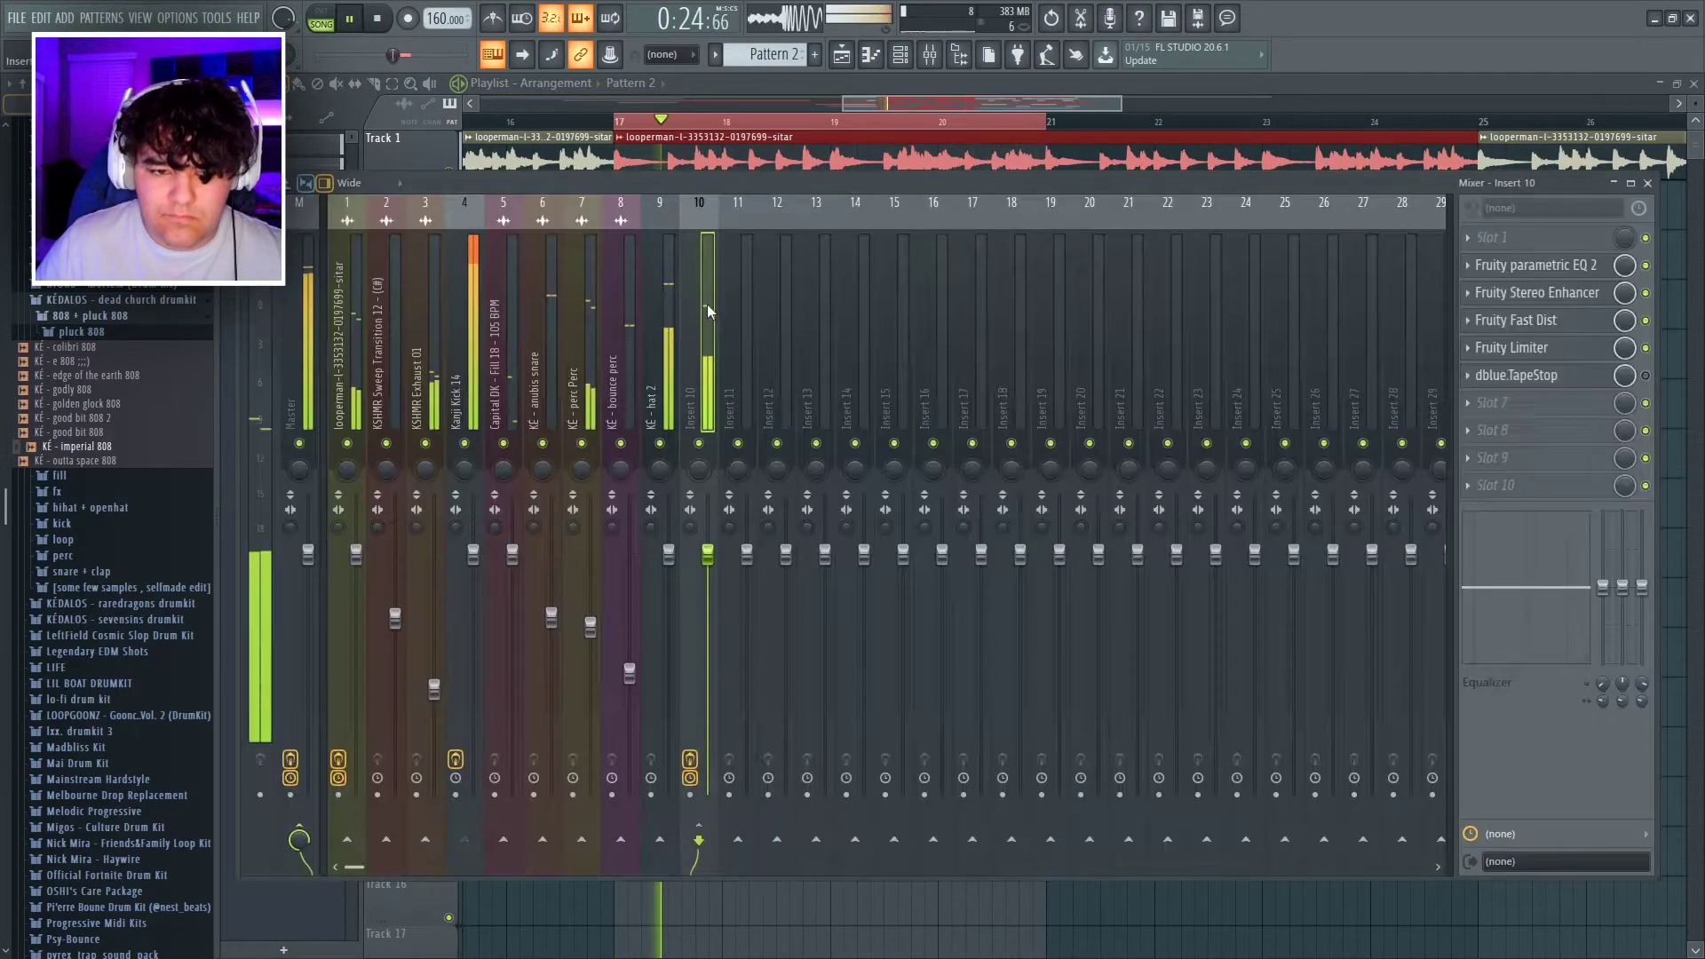
key(space)
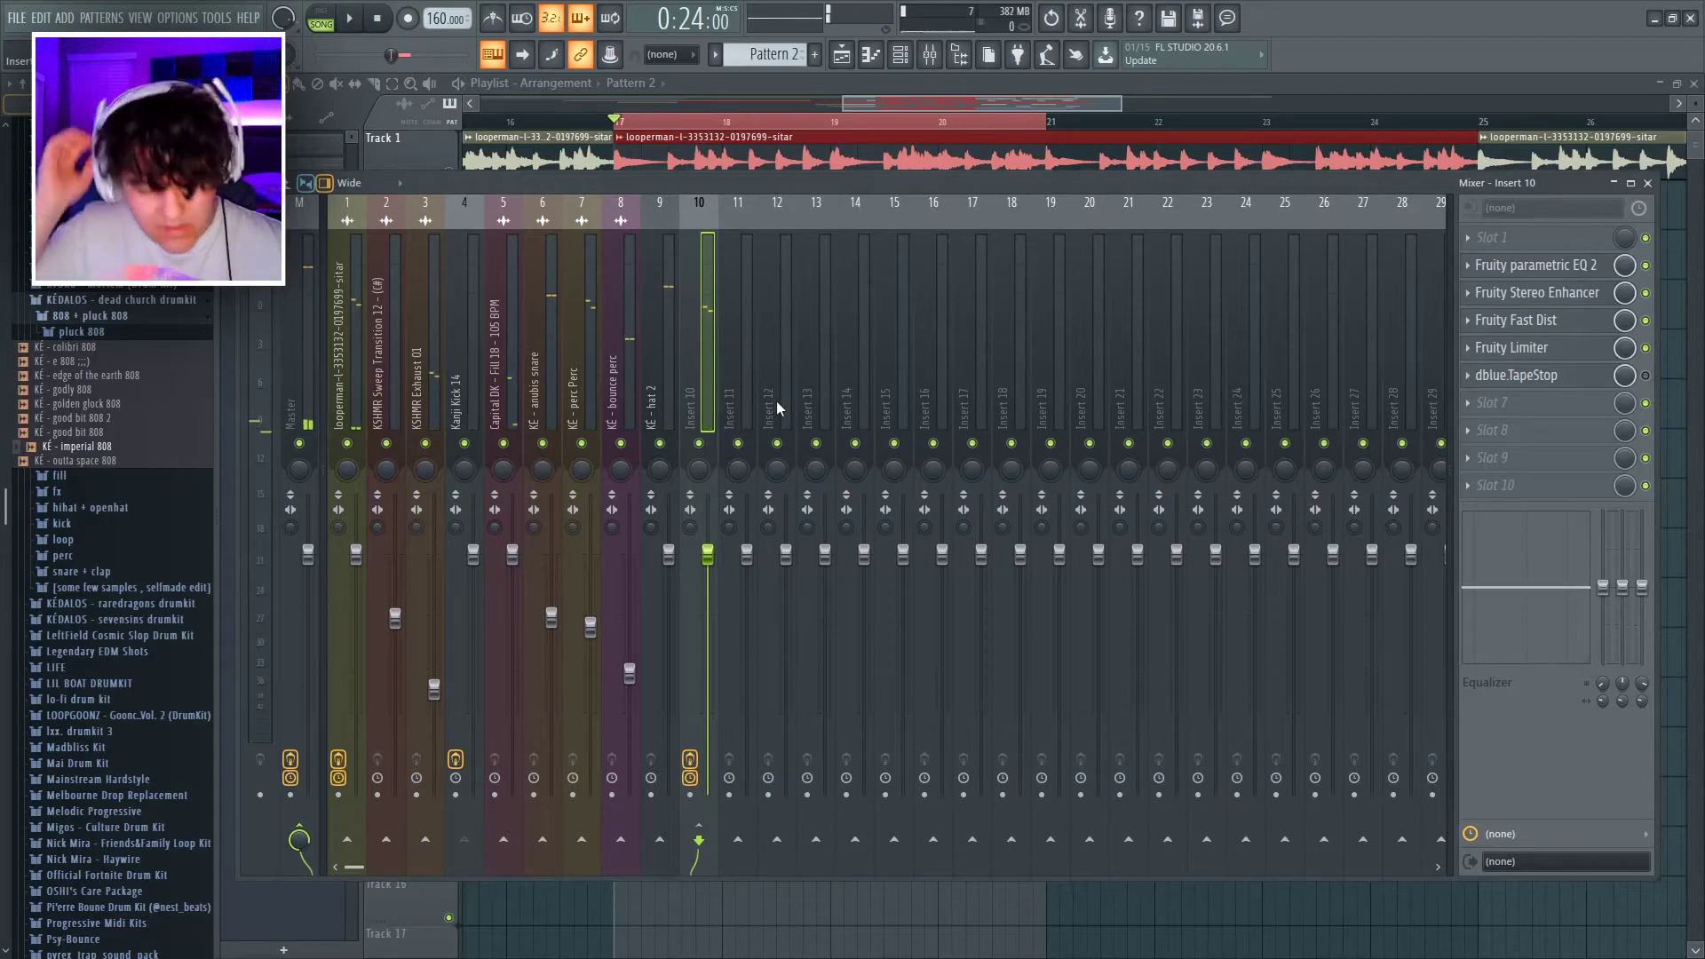
click(1532, 349)
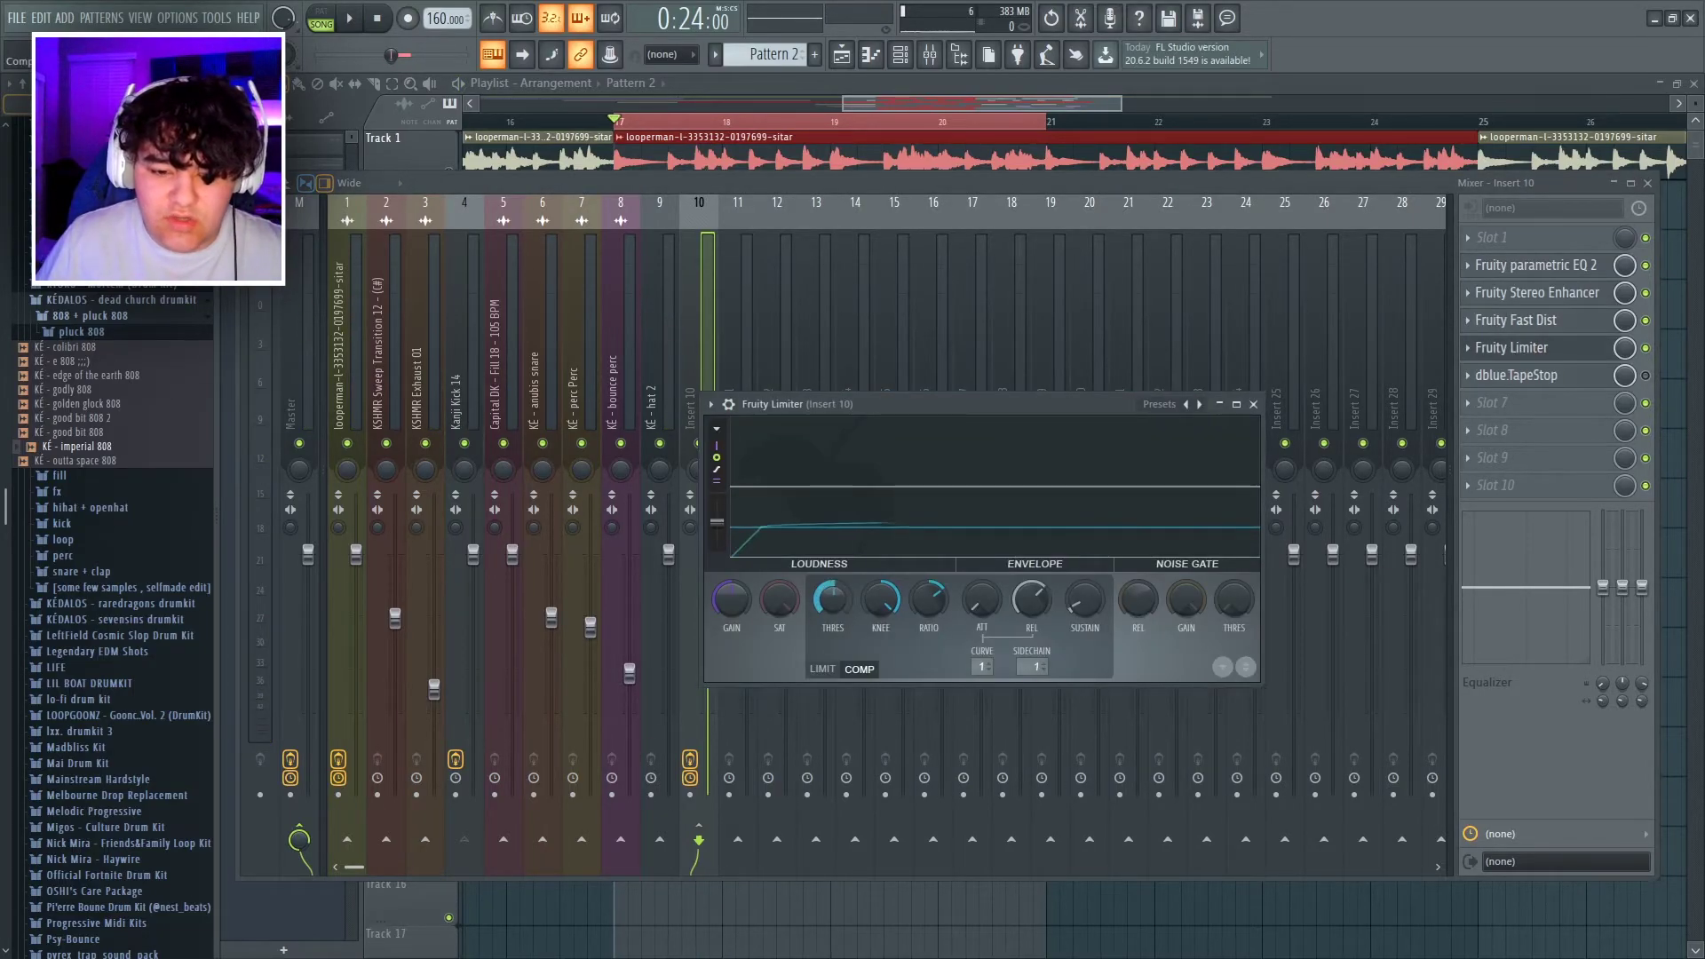
click(1255, 405)
Raise the volume of the 808's mixer track slightly during playback and save the project.
key(space)
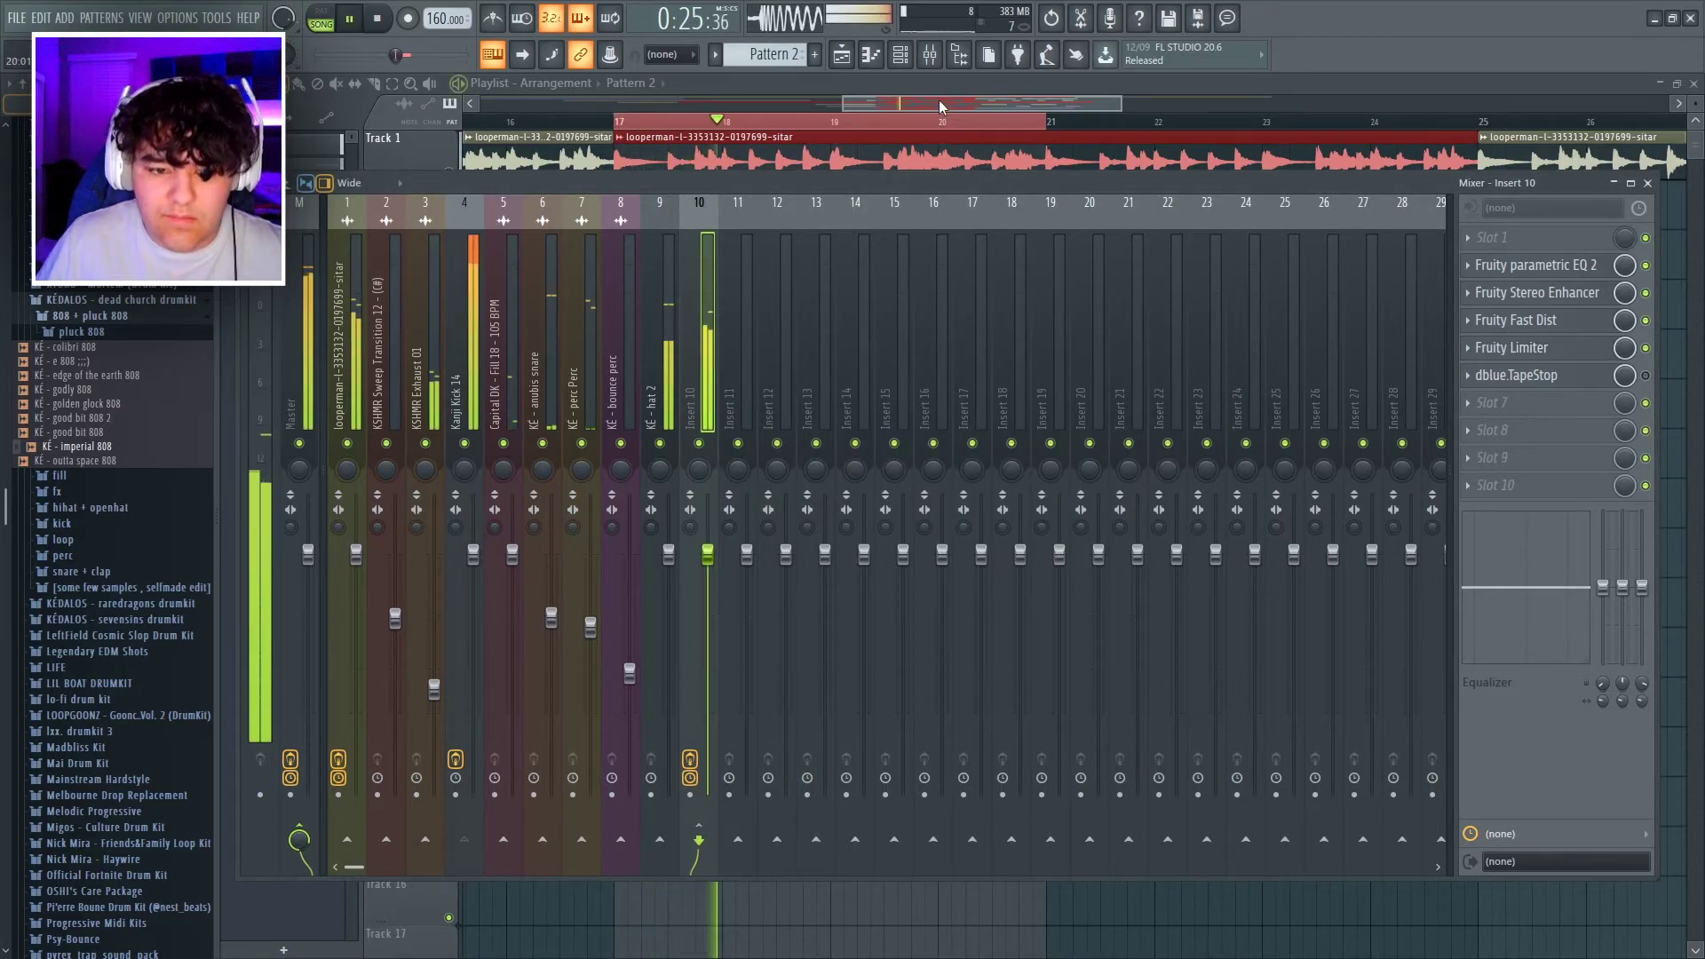
drag(708, 555, 708, 539)
key(ctrl+s)
Cut short gaps into Patterns 1 and 2 in bars 18 and 21, and place the iPhone text ding and KÉ - please! fx there.
click(827, 11)
drag(896, 101, 869, 103)
drag(1154, 508, 1134, 509)
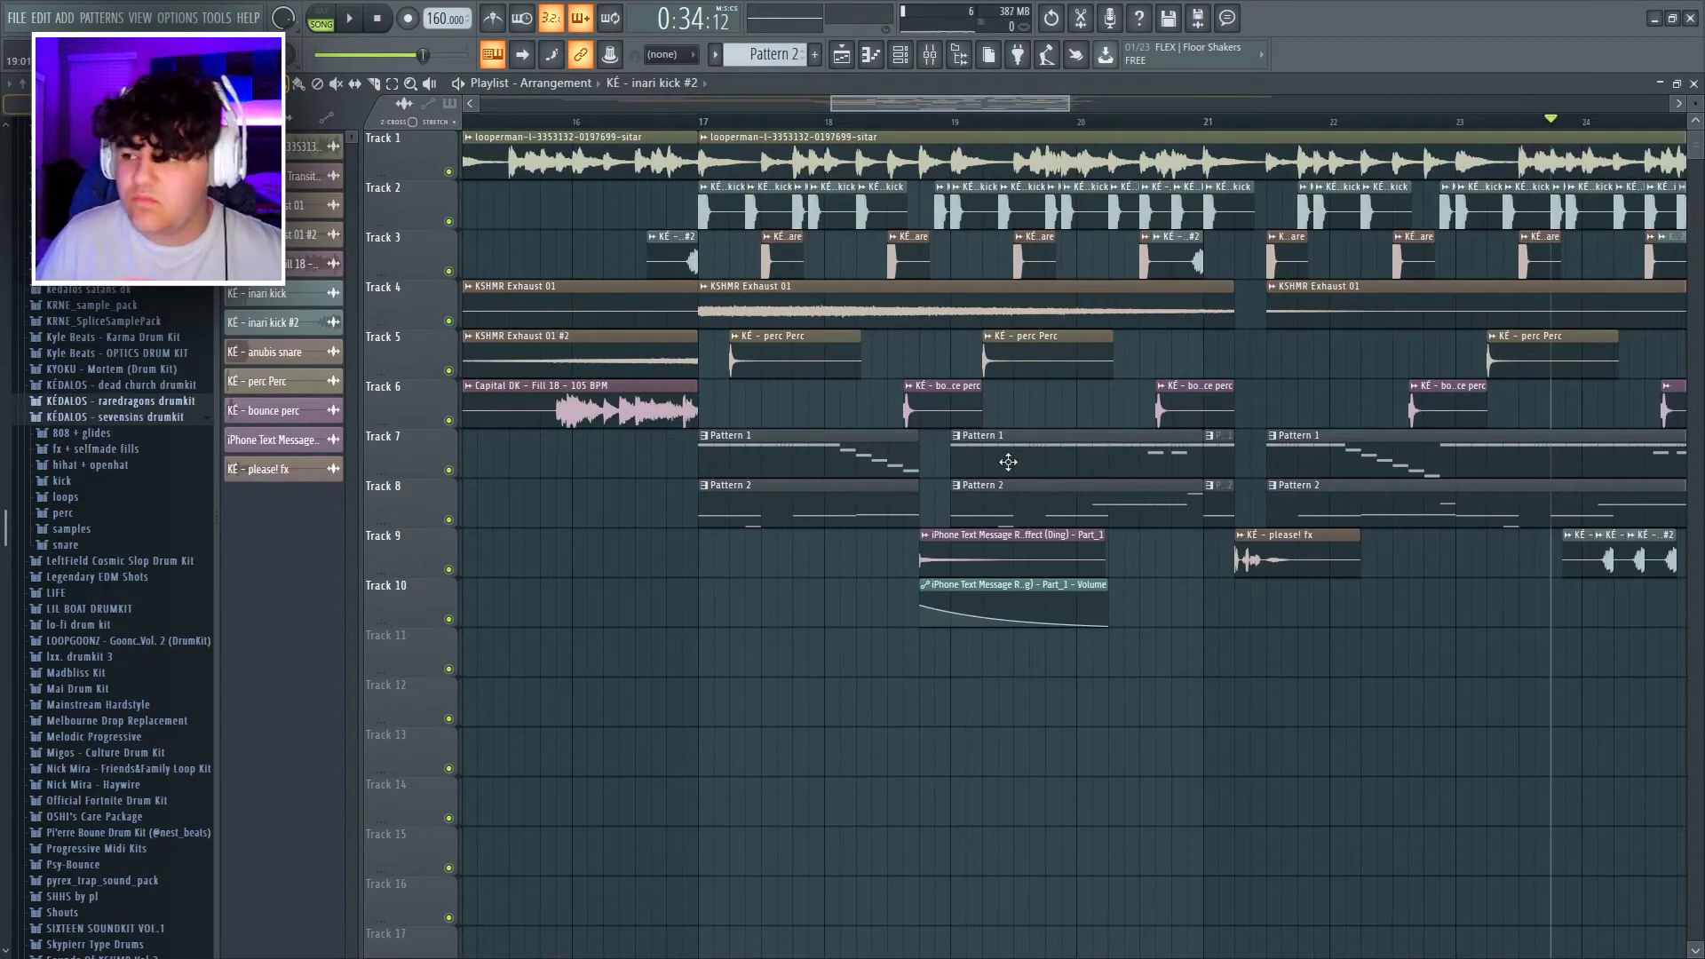
scroll(897, 113, down, 6)
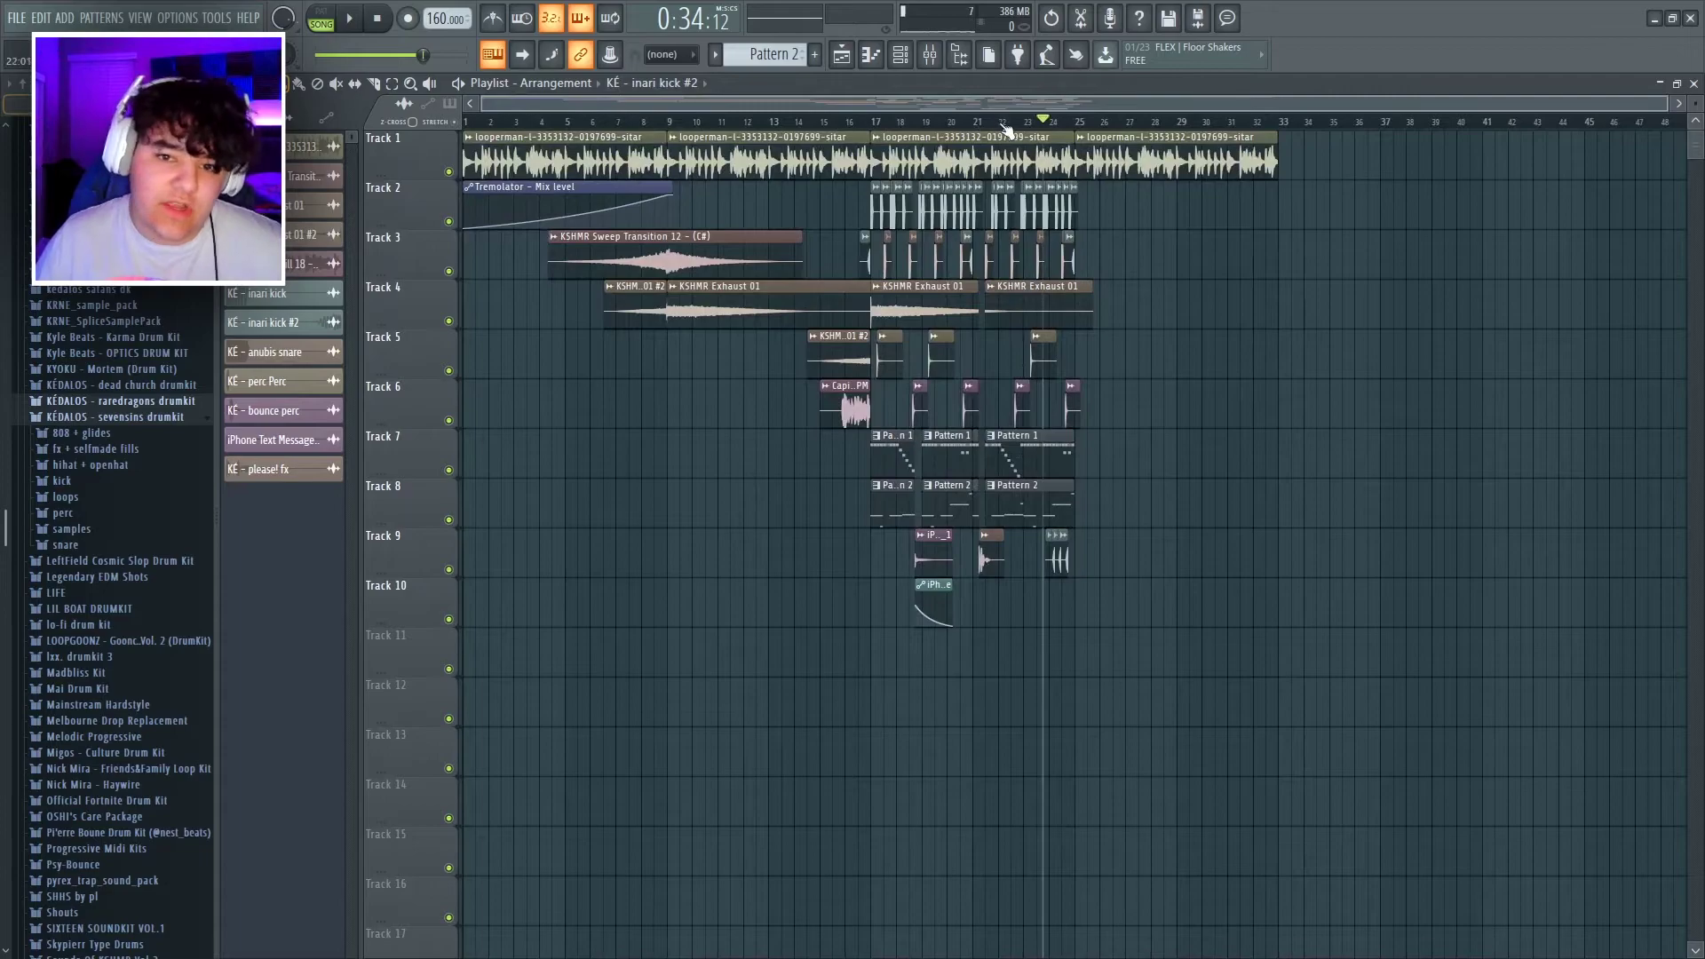
scroll(717, 610, up, 3)
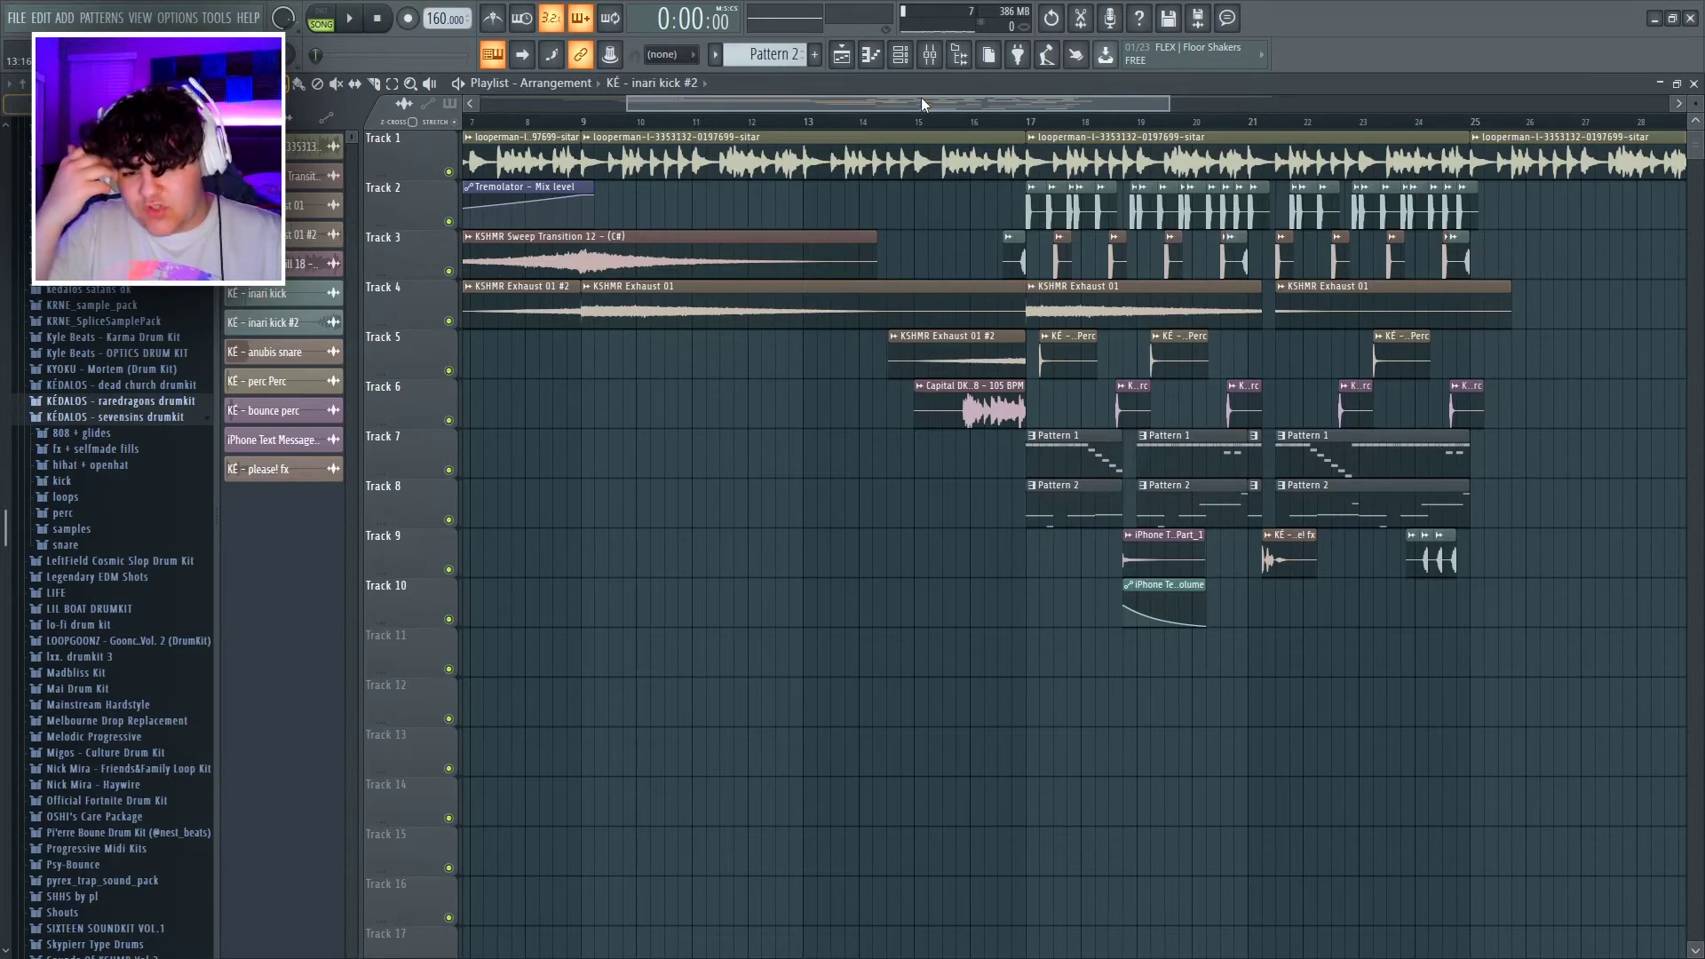
drag(917, 104, 984, 100)
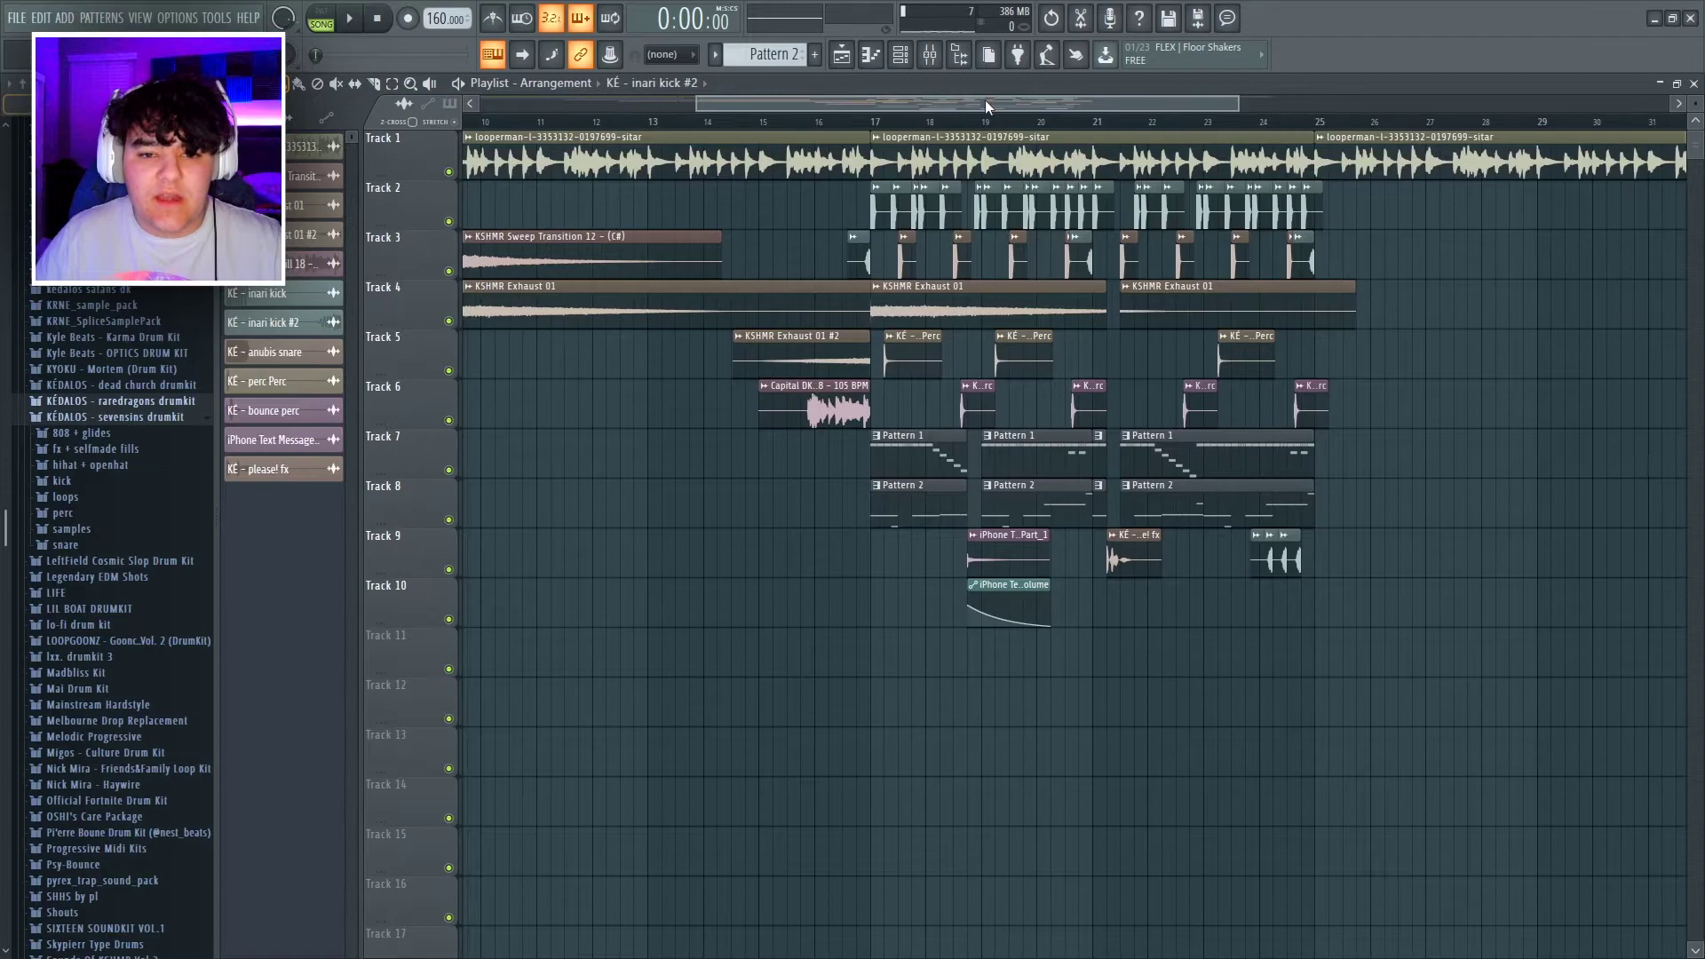